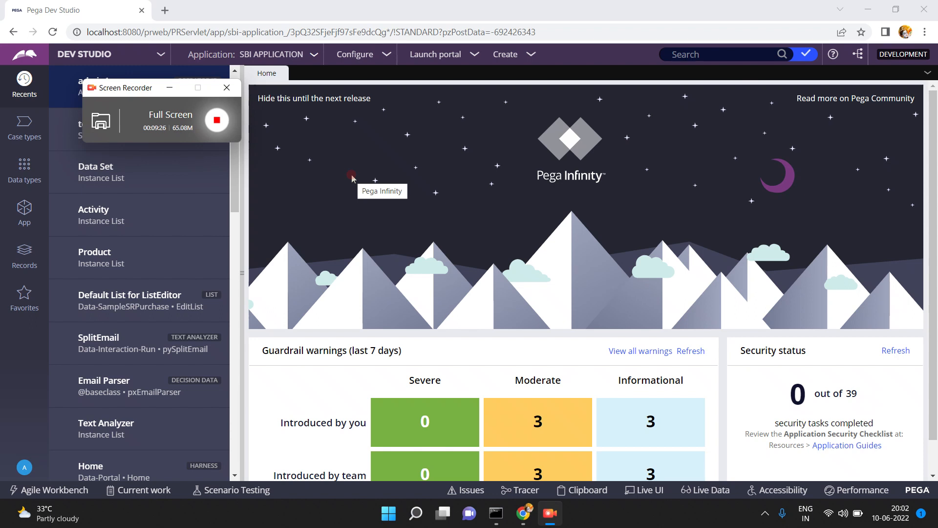
- Open a new browser tab beside Pega Dev Studio and focus its address bar
{"action": "left_click", "coordinate": [164, 11]}
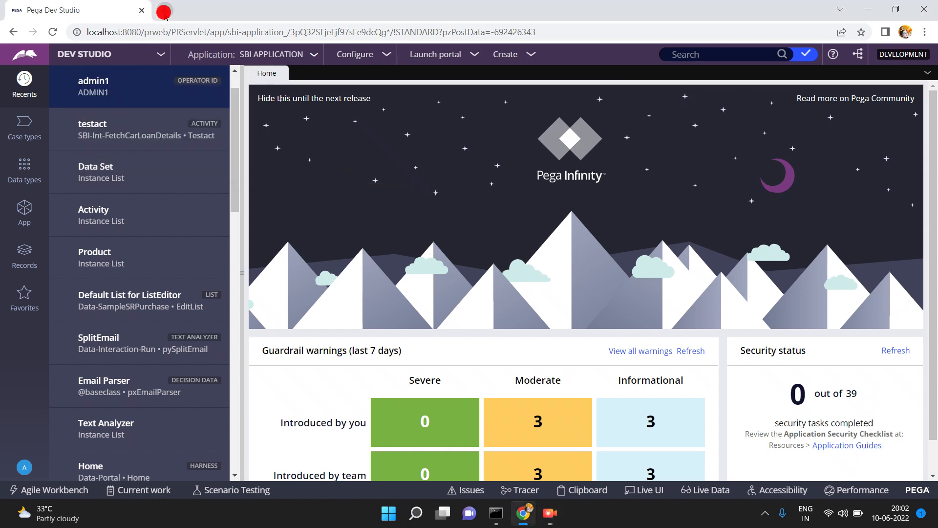
{"action": "left_click", "coordinate": [168, 28]}
- Search Google for 'pega marketplace' and open the Pega Marketplace Search result on Pega Community
{"action": "type", "text": "goo"}
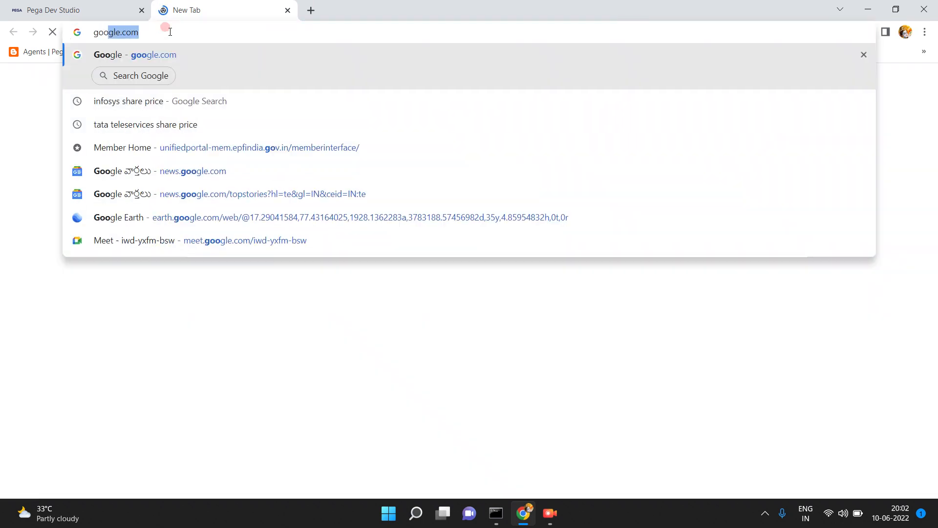
{"action": "key", "text": "Return"}
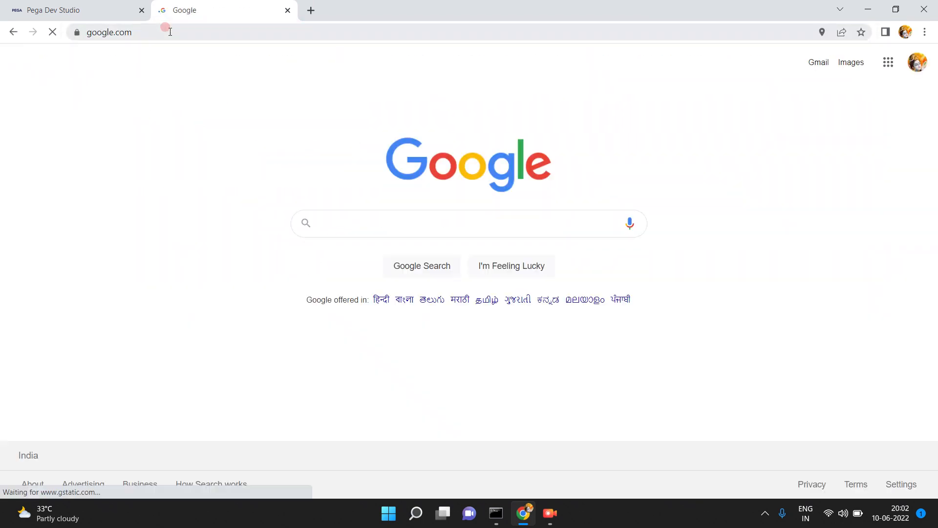
{"action": "type", "text": "pega market"}
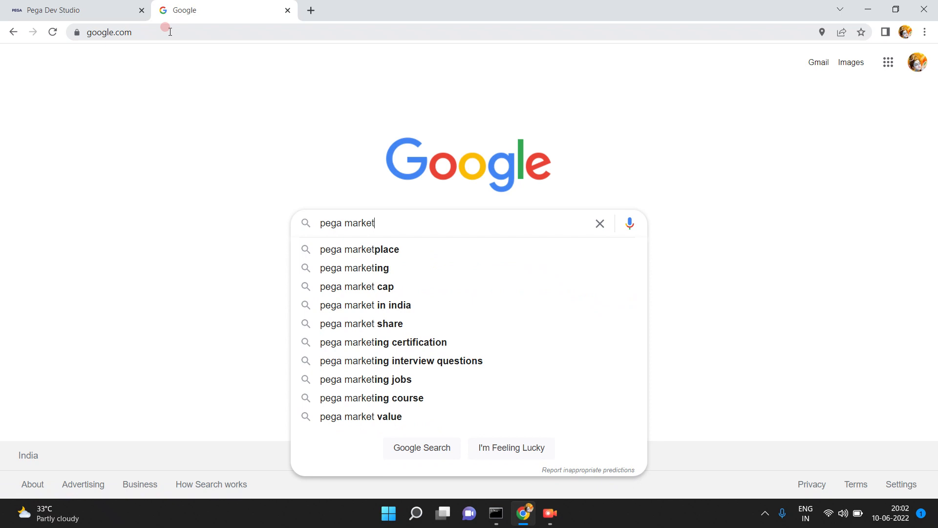
{"action": "key", "text": "Down"}
{"action": "key", "text": "Return"}
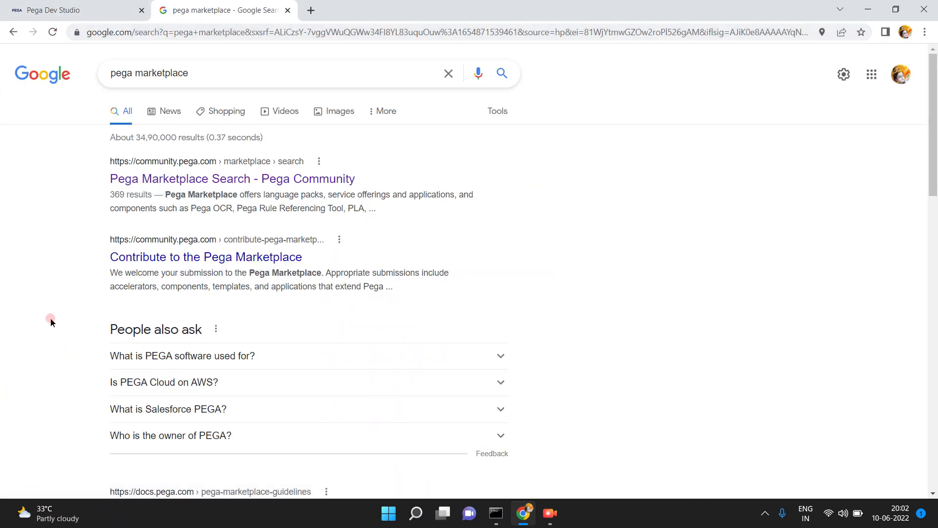
{"action": "scroll", "coordinate": [1, 315], "scroll_direction": "down", "scroll_amount": 1}
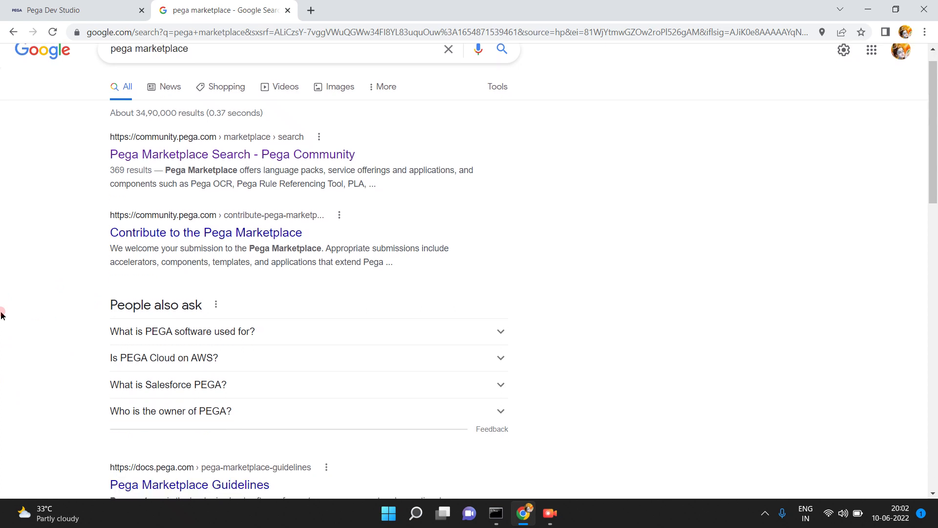
{"action": "left_click", "coordinate": [202, 160]}
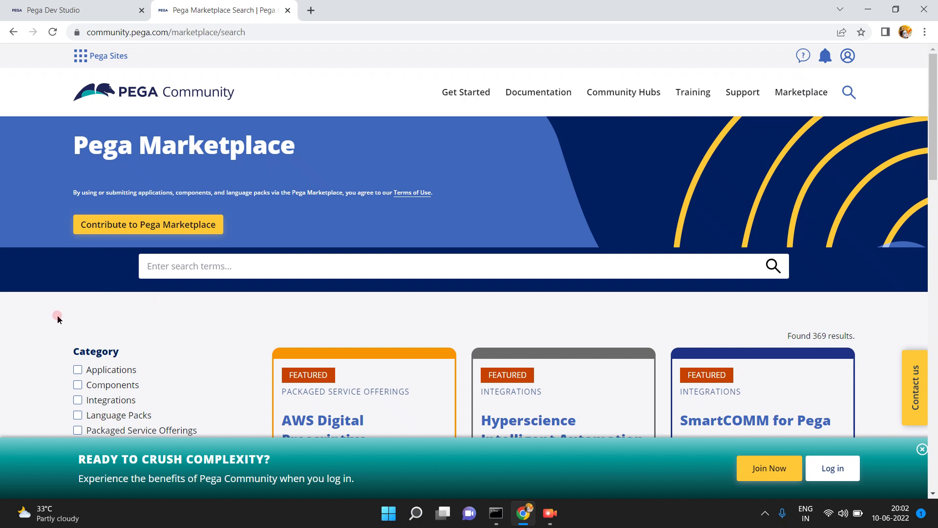
- Scroll through the first page of Marketplace listings, then move to the next results page
{"action": "scroll", "coordinate": [58, 318], "scroll_direction": "down", "scroll_amount": 1}
{"action": "scroll", "coordinate": [57, 318], "scroll_direction": "down", "scroll_amount": 6}
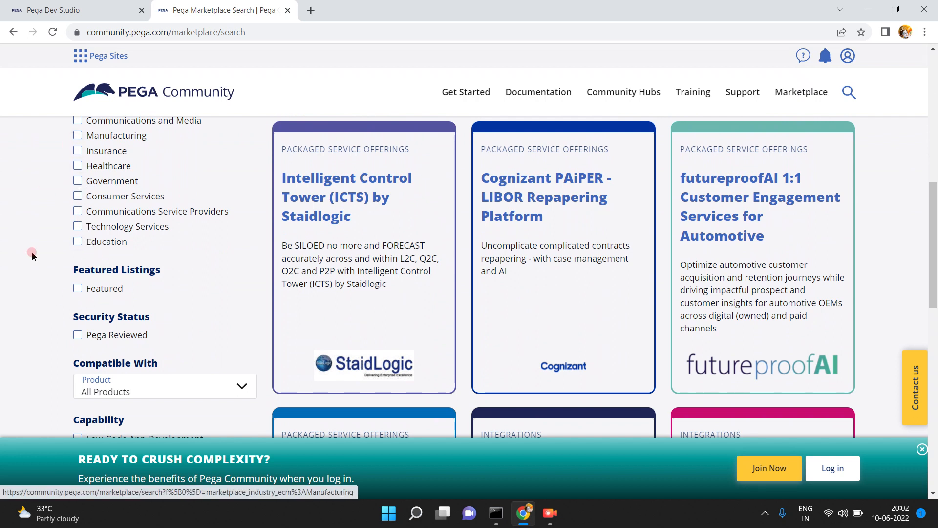
{"action": "scroll", "coordinate": [32, 298], "scroll_direction": "up", "scroll_amount": 1}
{"action": "scroll", "coordinate": [32, 301], "scroll_direction": "up", "scroll_amount": 6}
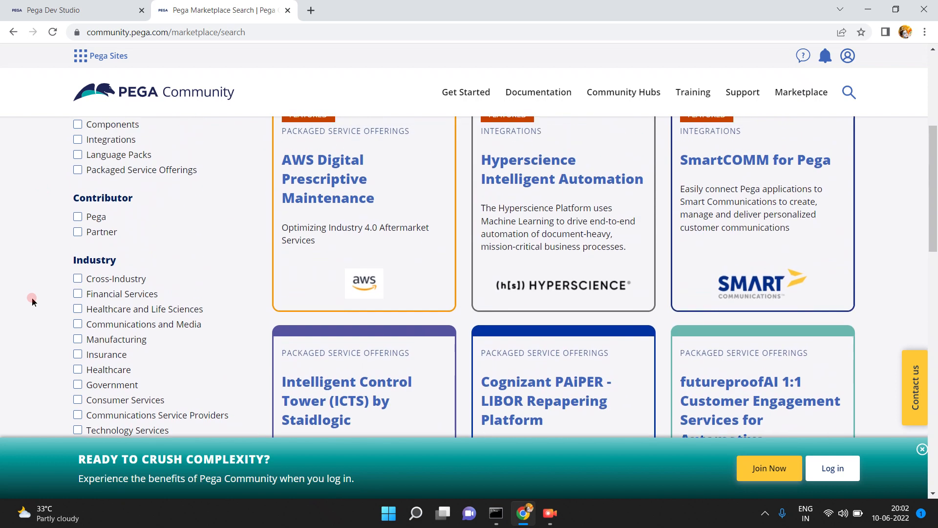
{"action": "scroll", "coordinate": [32, 302], "scroll_direction": "down", "scroll_amount": 7}
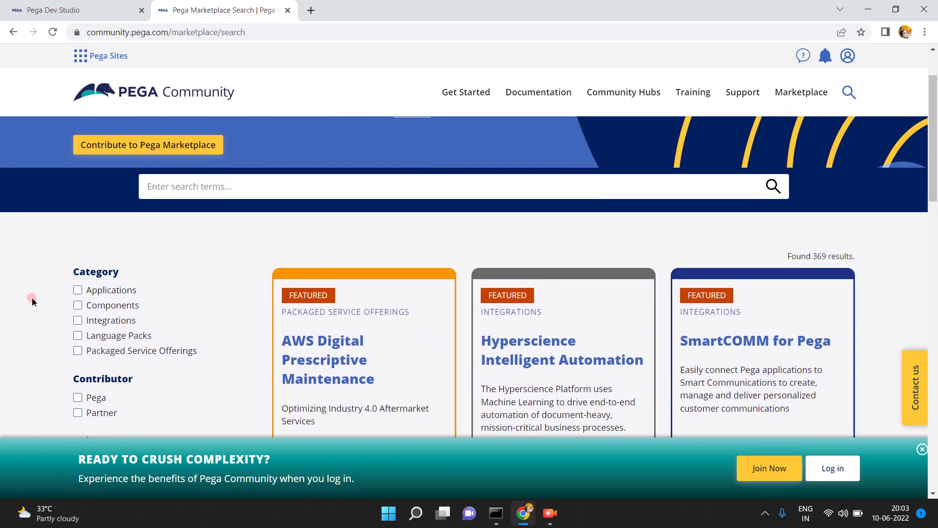
{"action": "scroll", "coordinate": [32, 302], "scroll_direction": "down", "scroll_amount": 6}
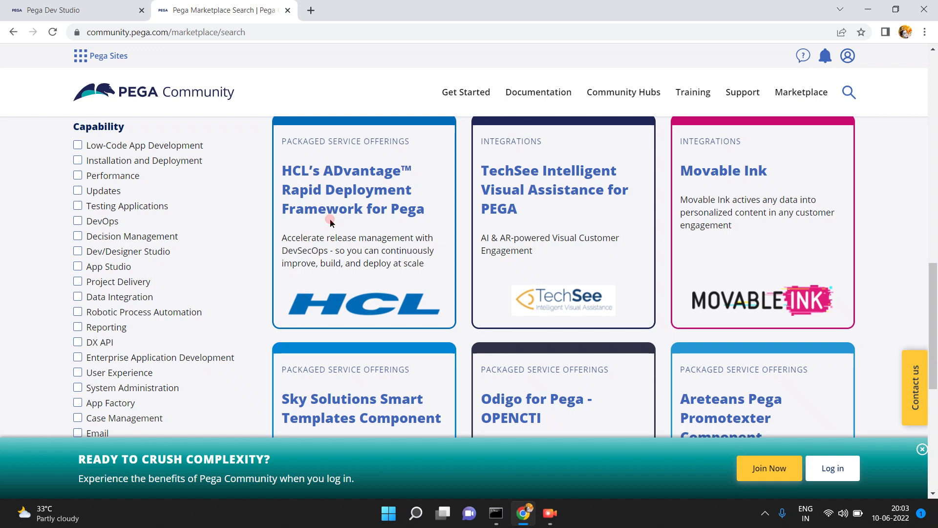
{"action": "scroll", "coordinate": [331, 222], "scroll_direction": "down", "scroll_amount": 1}
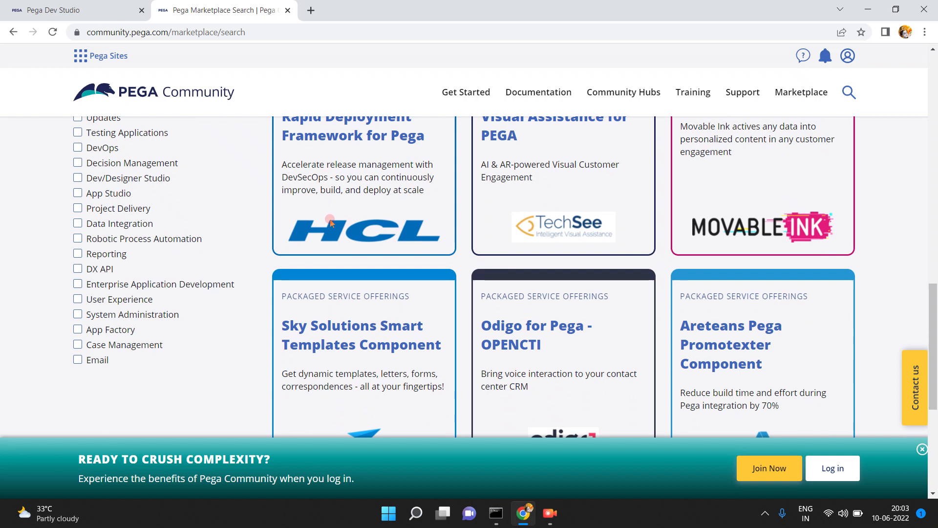
{"action": "scroll", "coordinate": [330, 223], "scroll_direction": "up", "scroll_amount": 4}
{"action": "scroll", "coordinate": [330, 220], "scroll_direction": "up", "scroll_amount": 8}
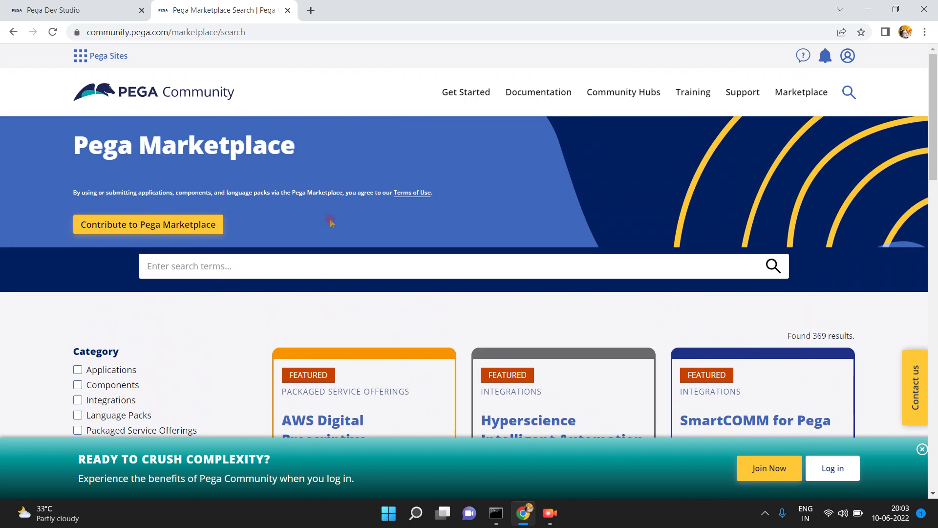
{"action": "scroll", "coordinate": [330, 222], "scroll_direction": "down", "scroll_amount": 5}
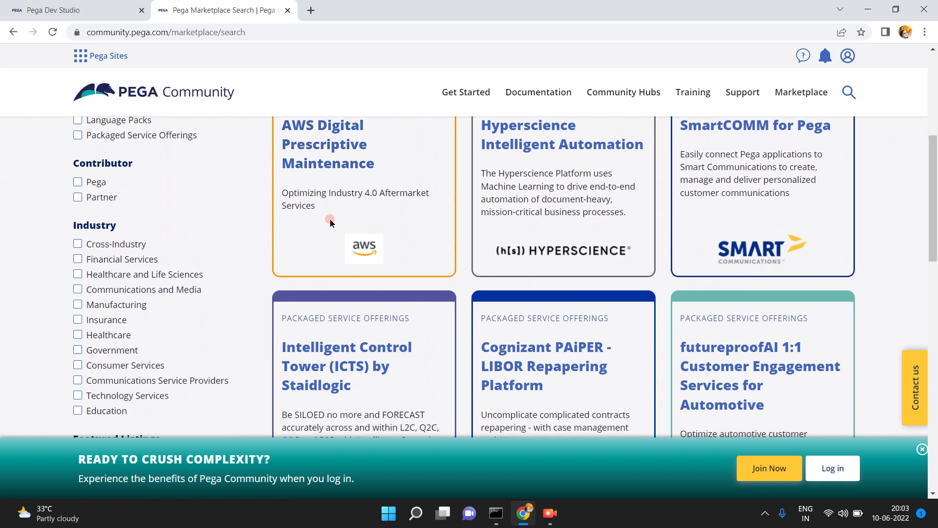
{"action": "scroll", "coordinate": [330, 222], "scroll_direction": "down", "scroll_amount": 10}
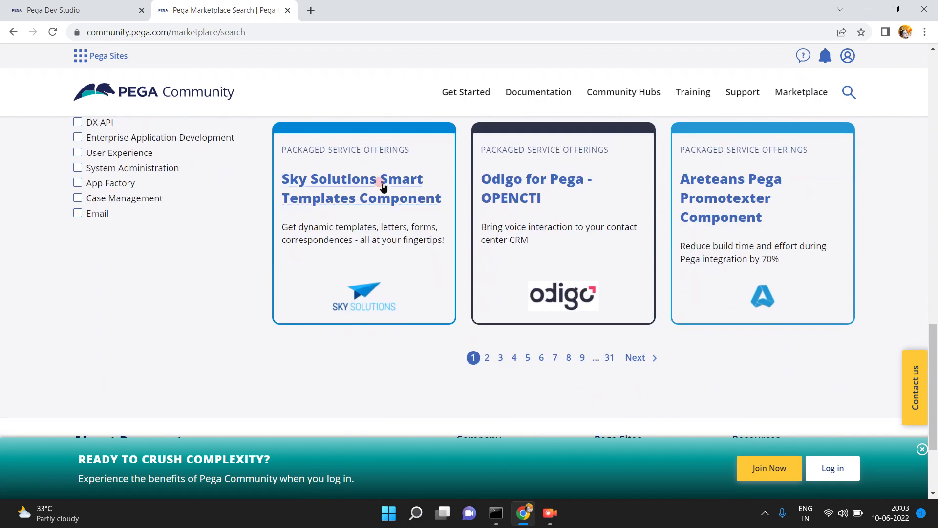
{"action": "left_click", "coordinate": [638, 357]}
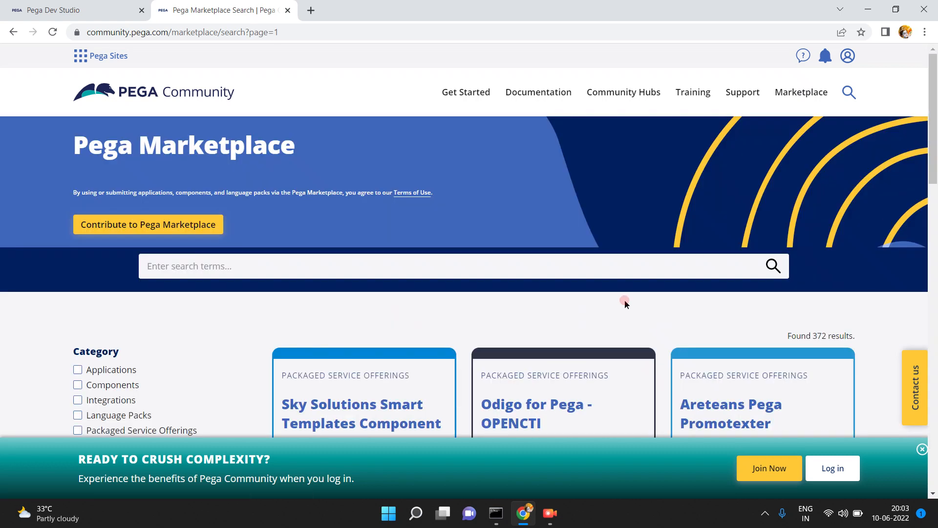
- Search the Marketplace for 'send sms' and scan the results
{"action": "left_click", "coordinate": [587, 266]}
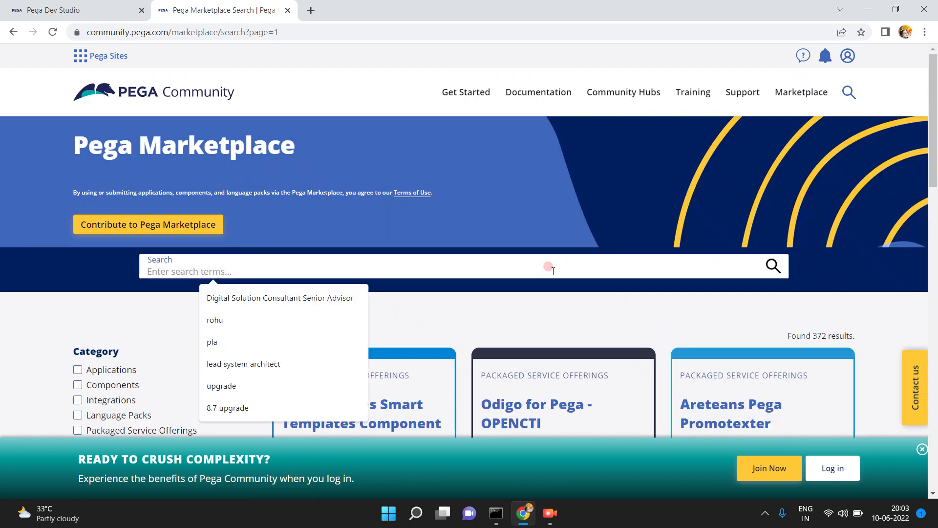
{"action": "type", "text": "send sms"}
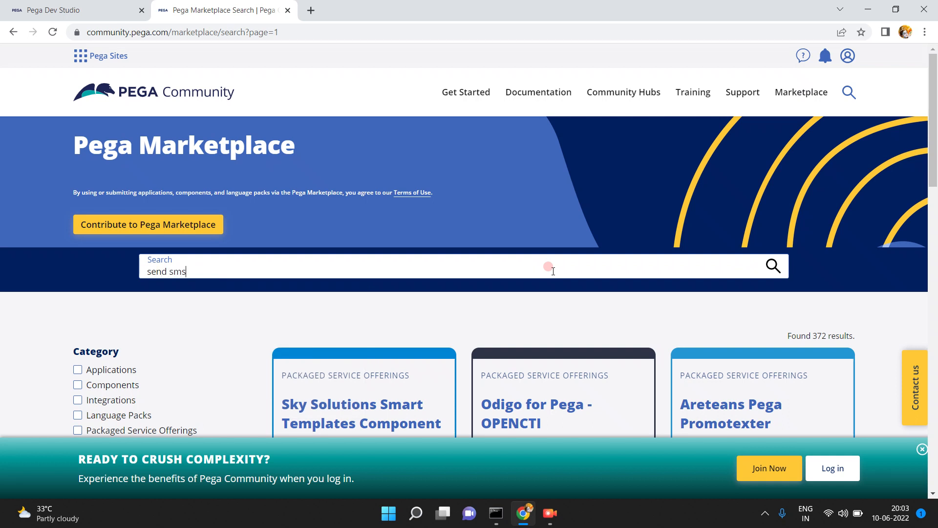
{"action": "key", "text": "Return"}
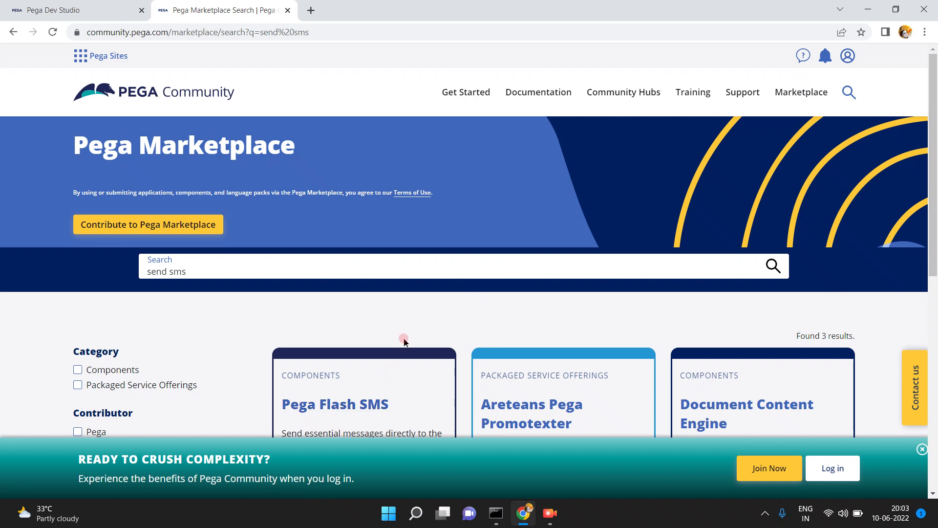
{"action": "scroll", "coordinate": [408, 329], "scroll_direction": "down", "scroll_amount": 5}
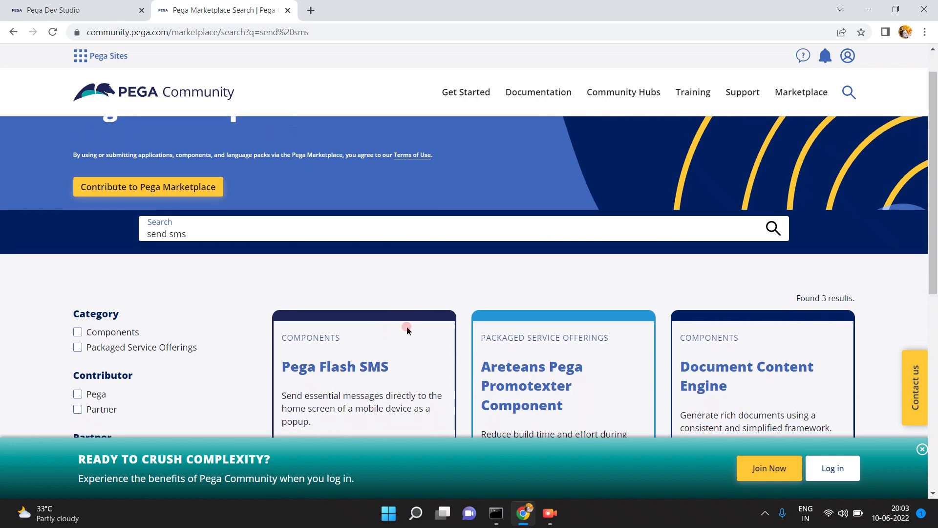
{"action": "scroll", "coordinate": [407, 329], "scroll_direction": "up", "scroll_amount": 3}
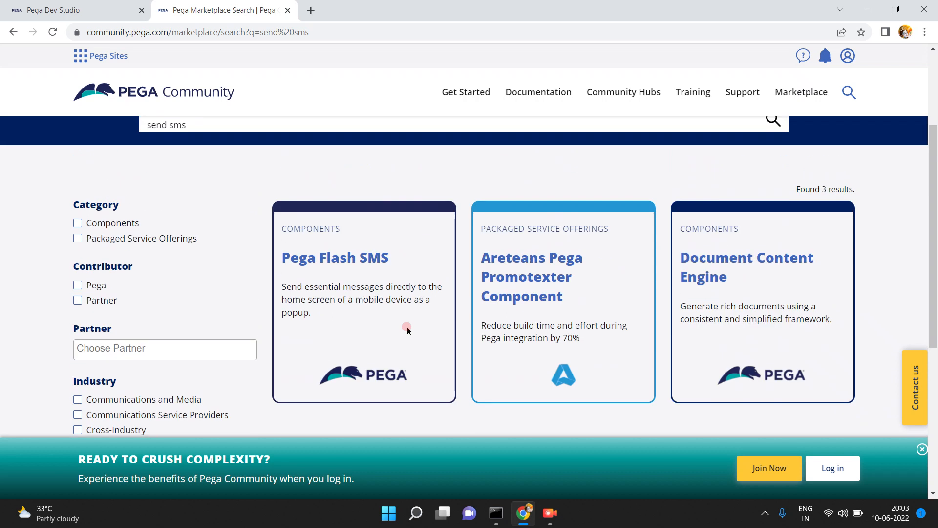
{"action": "scroll", "coordinate": [407, 329], "scroll_direction": "up", "scroll_amount": 1}
- Replace the query with 'pdf generation' and review its 9 results
{"action": "double_click", "coordinate": [299, 141]}
{"action": "left_click", "coordinate": [303, 143]}
{"action": "type", "text": "pdf ge"}
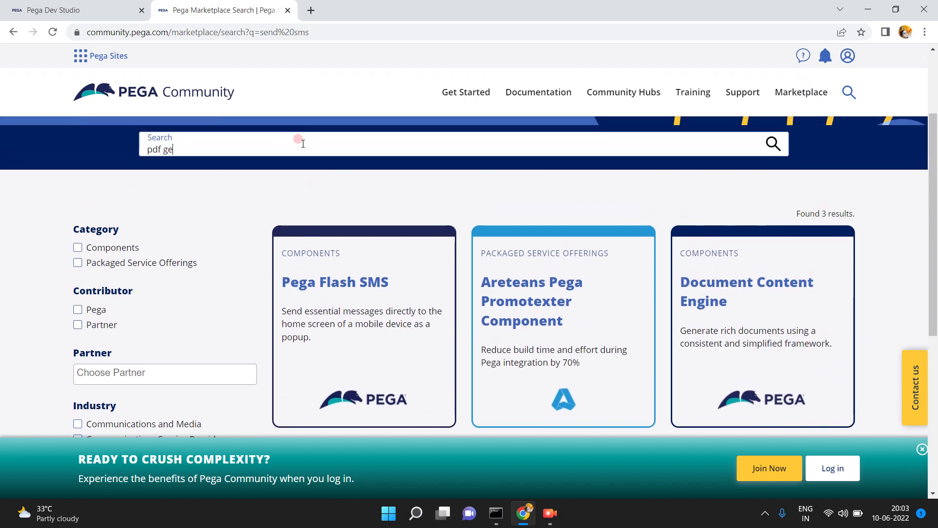
{"action": "type", "text": "neration"}
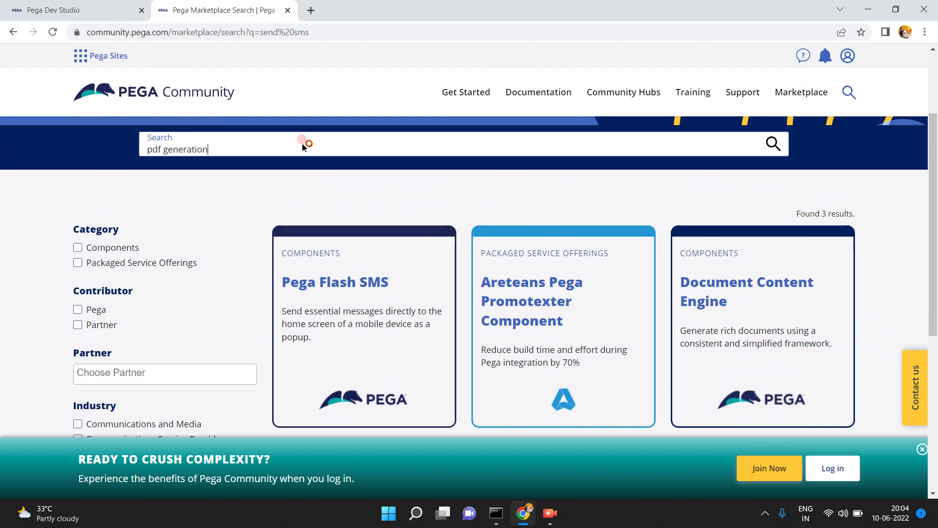
{"action": "key", "text": "Return"}
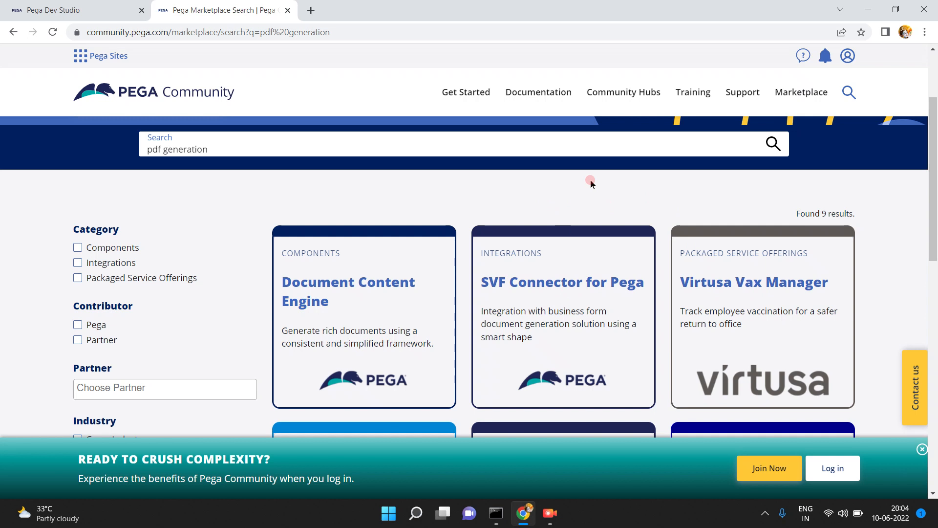
{"action": "scroll", "coordinate": [570, 184], "scroll_direction": "down", "scroll_amount": 3}
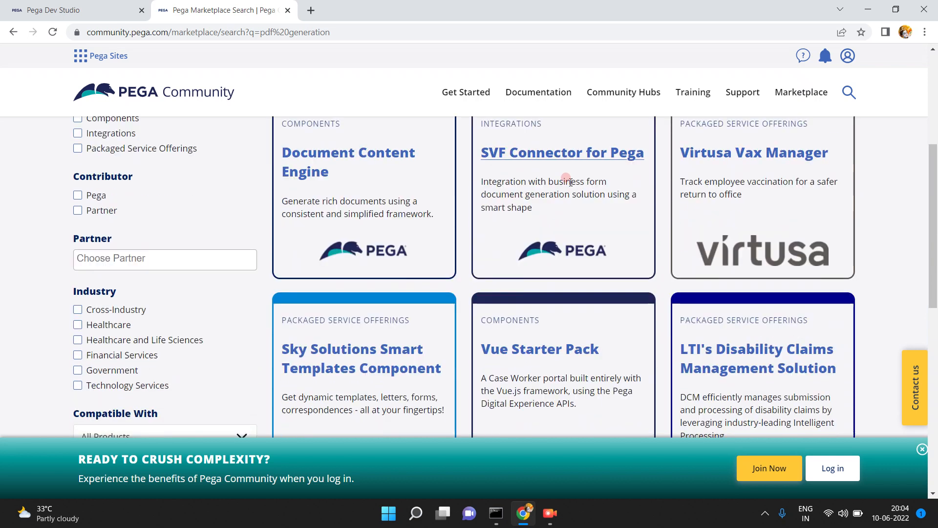
{"action": "scroll", "coordinate": [570, 182], "scroll_direction": "down", "scroll_amount": 8}
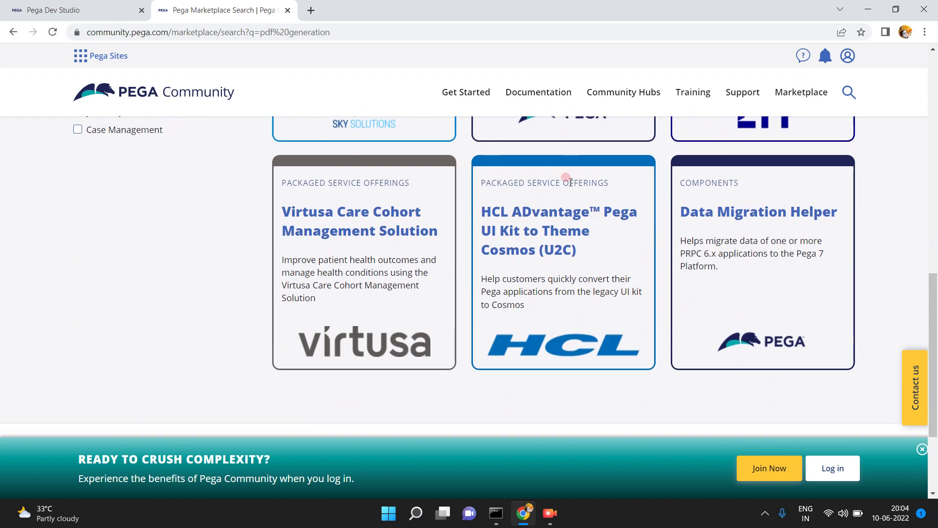
{"action": "scroll", "coordinate": [570, 183], "scroll_direction": "down", "scroll_amount": 1}
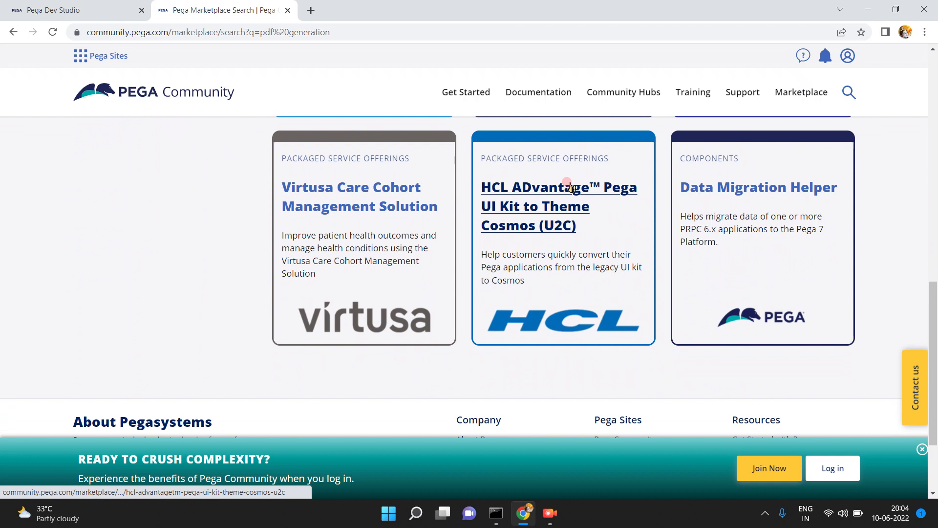
{"action": "scroll", "coordinate": [571, 186], "scroll_direction": "up", "scroll_amount": 12}
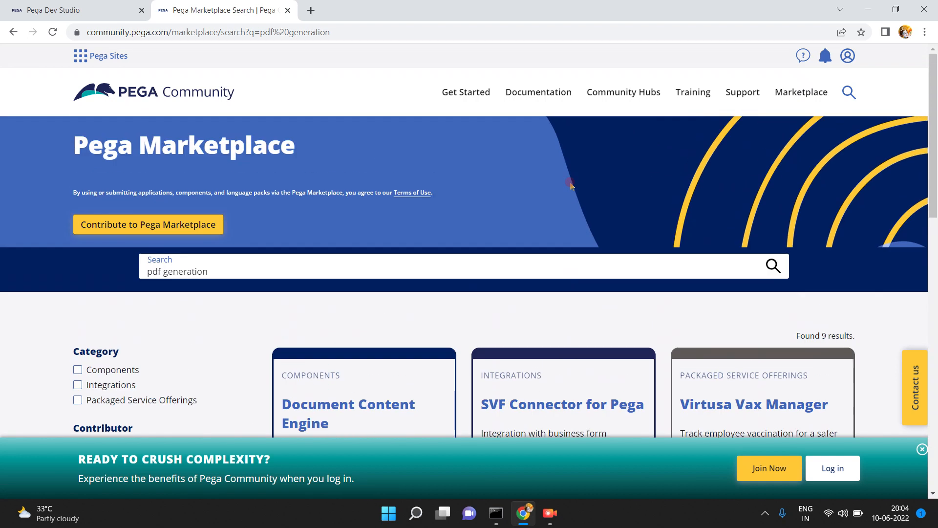
{"action": "left_click", "coordinate": [440, 264]}
{"action": "triple_click", "coordinate": [442, 266]}
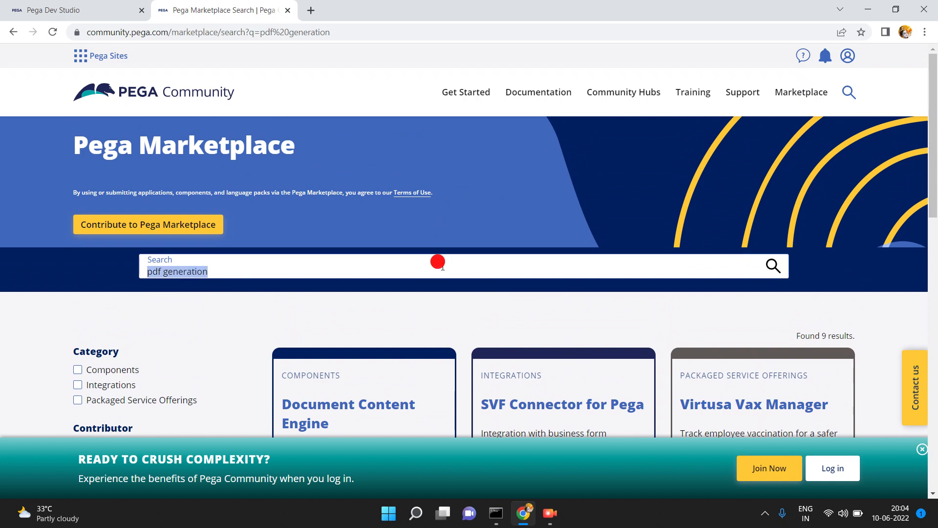
{"action": "type", "text": "form"}
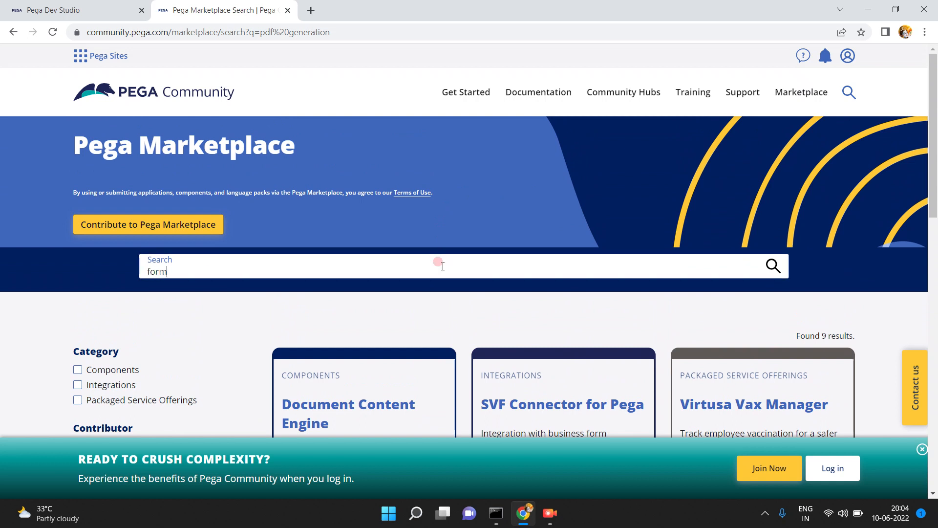
{"action": "key", "text": "Return"}
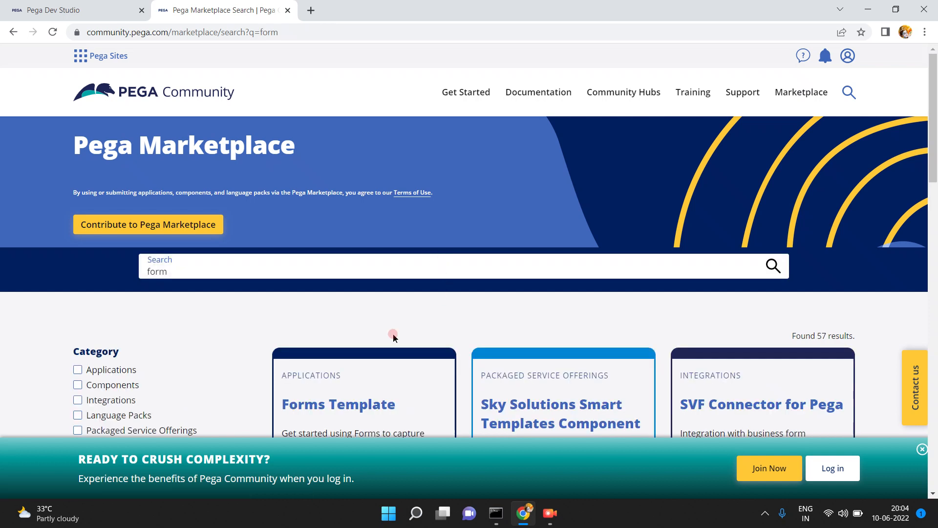
{"action": "scroll", "coordinate": [408, 332], "scroll_direction": "down", "scroll_amount": 2}
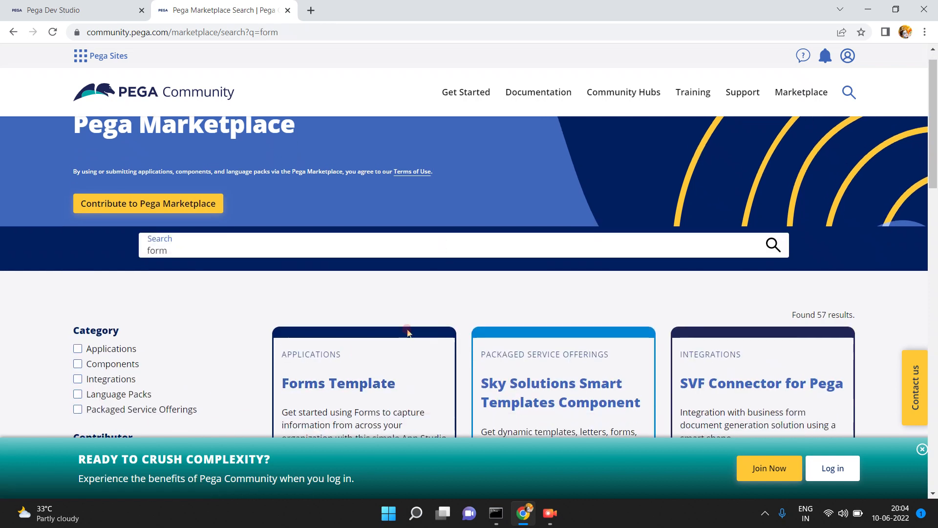
{"action": "scroll", "coordinate": [408, 332], "scroll_direction": "down", "scroll_amount": 8}
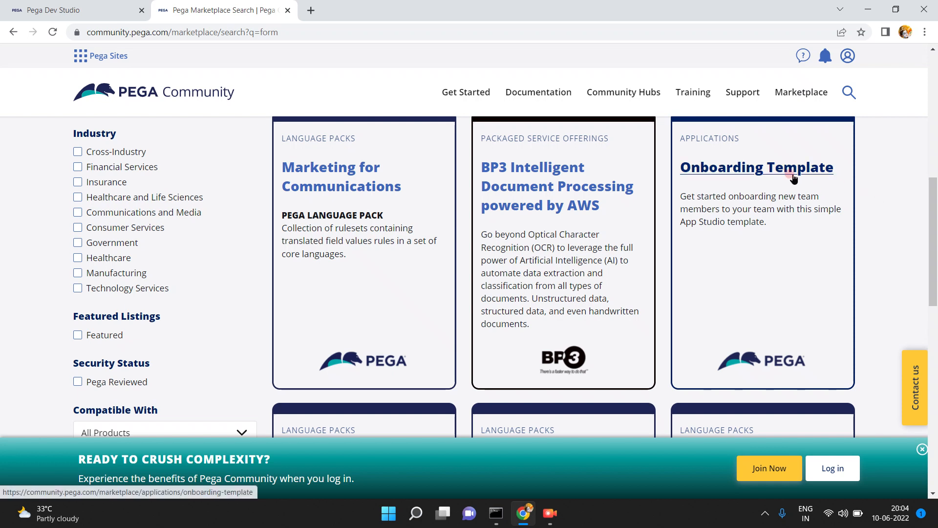
{"action": "scroll", "coordinate": [880, 216], "scroll_direction": "down", "scroll_amount": 5}
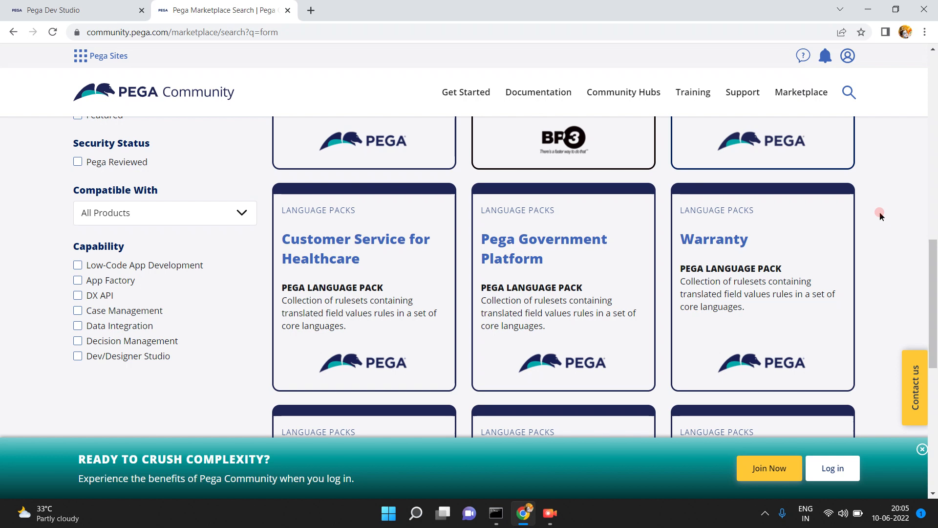
{"action": "scroll", "coordinate": [880, 215], "scroll_direction": "down", "scroll_amount": 3}
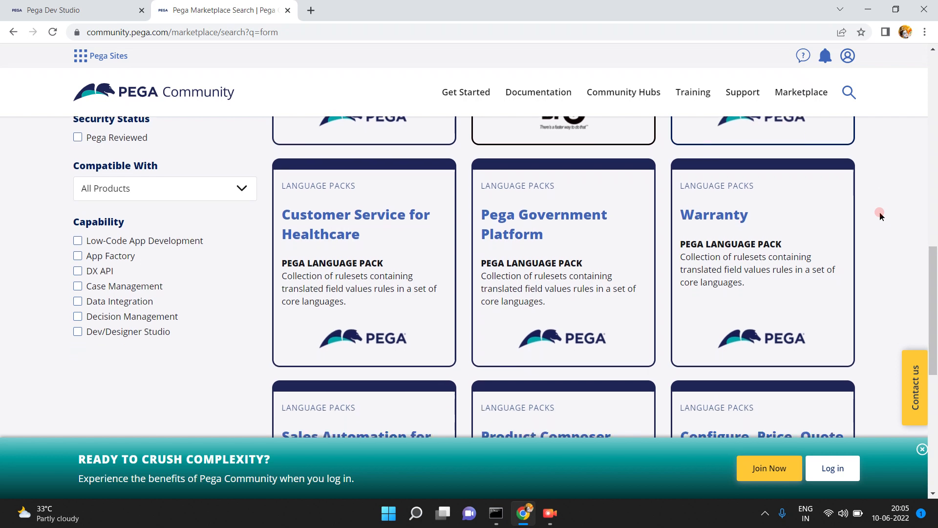
{"action": "scroll", "coordinate": [879, 215], "scroll_direction": "down", "scroll_amount": 1}
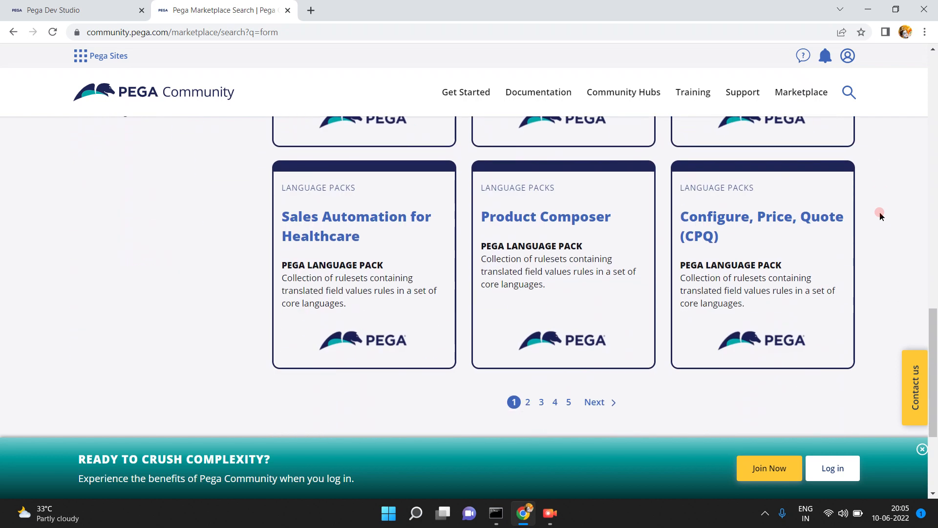
{"action": "scroll", "coordinate": [880, 216], "scroll_direction": "up", "scroll_amount": 10}
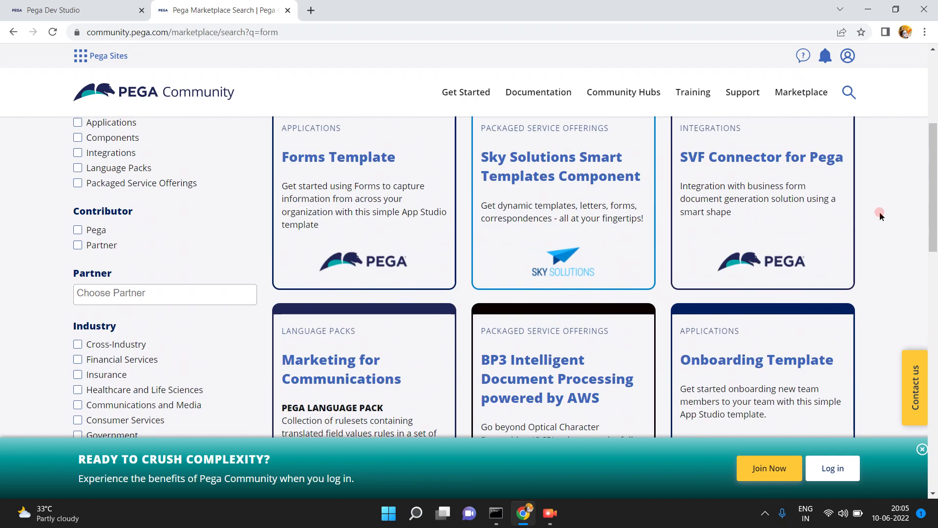
{"action": "scroll", "coordinate": [879, 212], "scroll_direction": "up", "scroll_amount": 2}
{"action": "scroll", "coordinate": [880, 212], "scroll_direction": "down", "scroll_amount": 3}
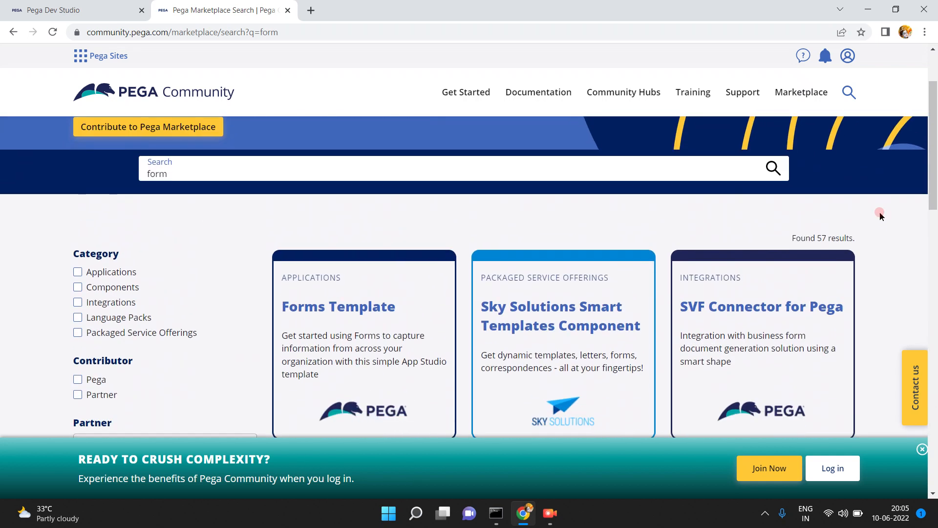
{"action": "scroll", "coordinate": [879, 215], "scroll_direction": "down", "scroll_amount": 1}
{"action": "scroll", "coordinate": [879, 215], "scroll_direction": "up", "scroll_amount": 4}
{"action": "scroll", "coordinate": [879, 215], "scroll_direction": "down", "scroll_amount": 3}
{"action": "scroll", "coordinate": [879, 215], "scroll_direction": "up", "scroll_amount": 5}
{"action": "scroll", "coordinate": [879, 215], "scroll_direction": "up", "scroll_amount": 2}
{"action": "scroll", "coordinate": [880, 215], "scroll_direction": "down", "scroll_amount": 4}
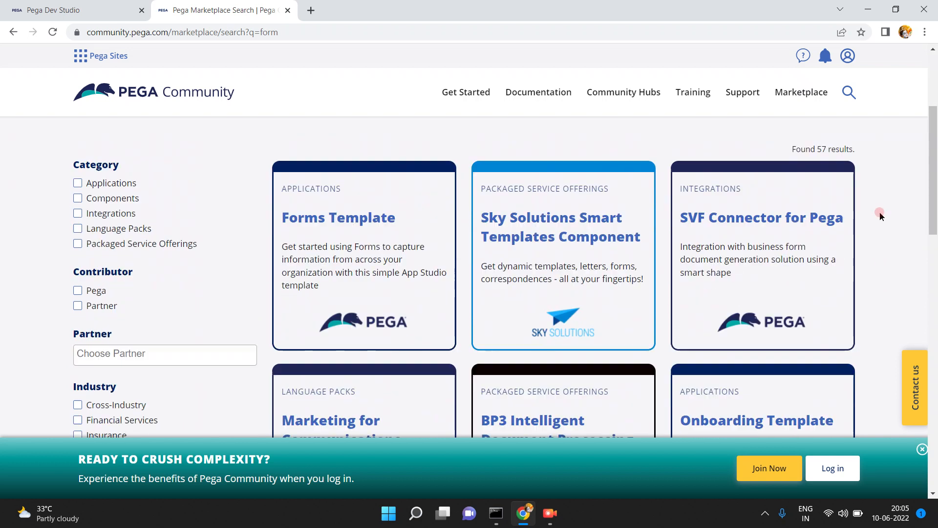
{"action": "scroll", "coordinate": [880, 215], "scroll_direction": "down", "scroll_amount": 5}
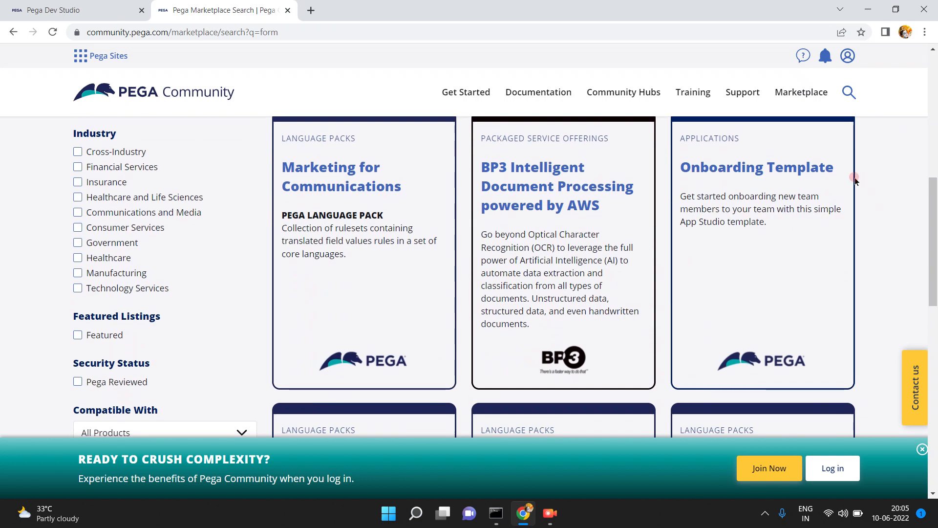
- Open the Onboarding Template listing and review its overview, key features and 8.6/8.7 compatibility
{"action": "left_click", "coordinate": [757, 169]}
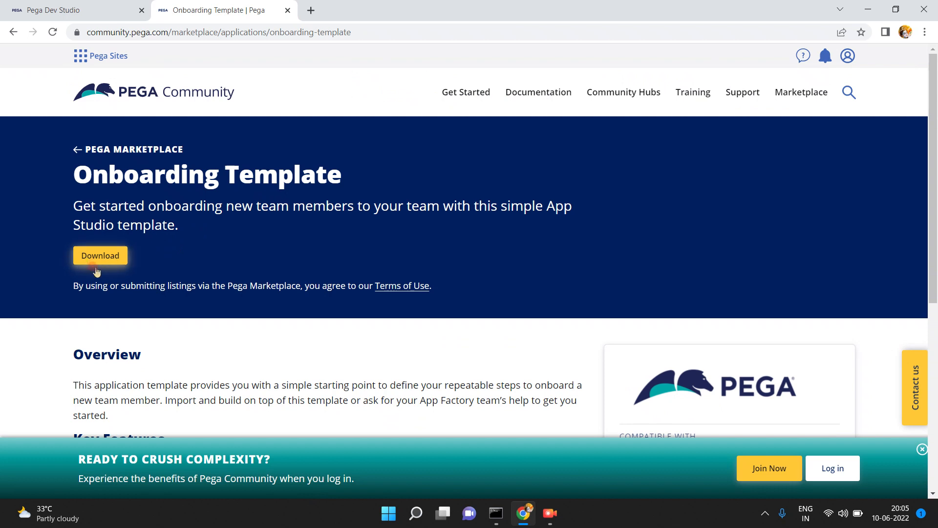
{"action": "scroll", "coordinate": [215, 406], "scroll_direction": "down", "scroll_amount": 3}
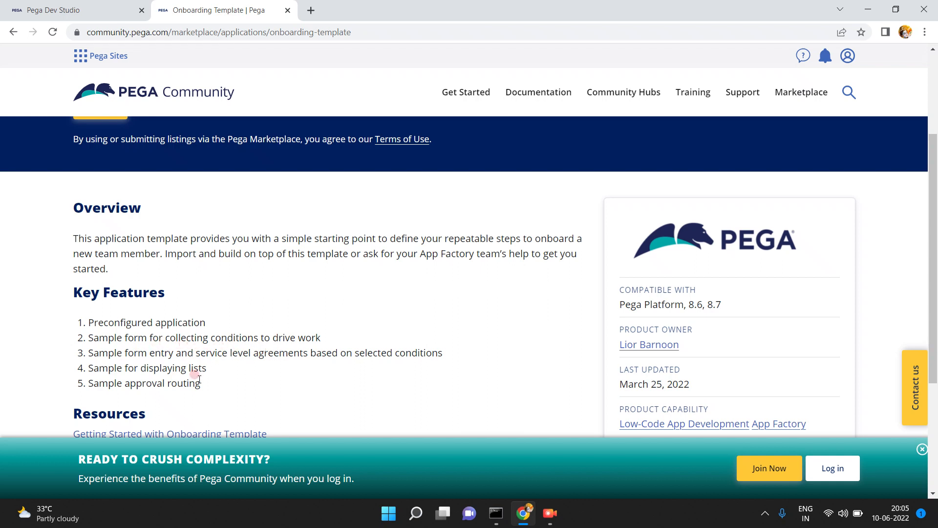
{"action": "scroll", "coordinate": [225, 375], "scroll_direction": "down", "scroll_amount": 4}
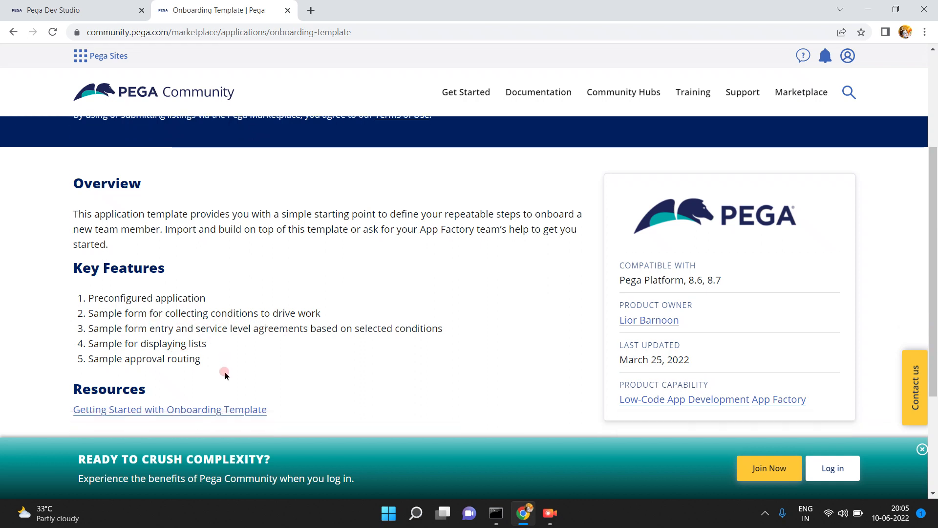
{"action": "scroll", "coordinate": [224, 374], "scroll_direction": "up", "scroll_amount": 5}
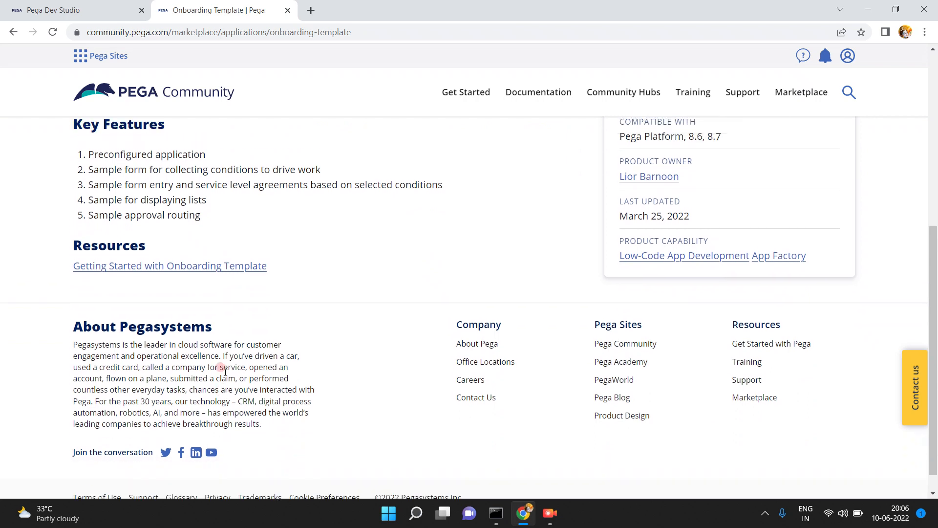
{"action": "scroll", "coordinate": [225, 375], "scroll_direction": "down", "scroll_amount": 3}
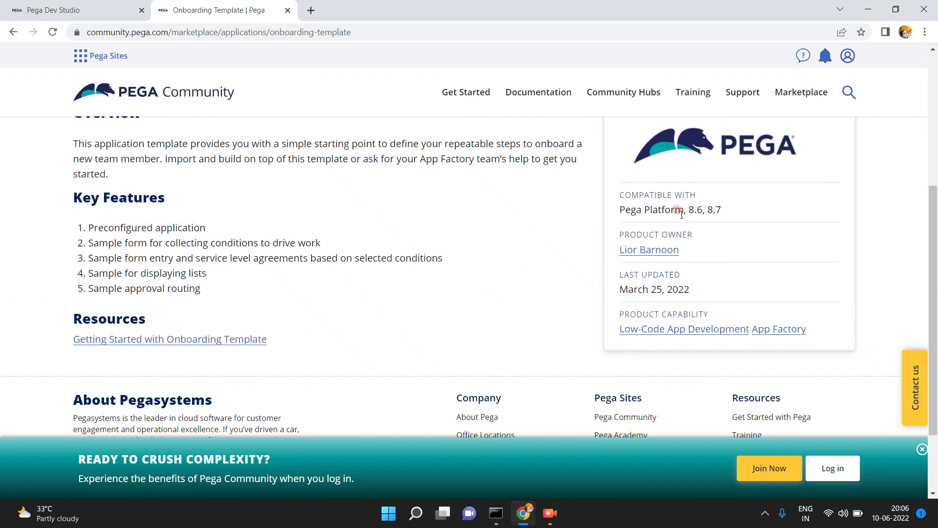
{"action": "scroll", "coordinate": [503, 210], "scroll_direction": "up", "scroll_amount": 5}
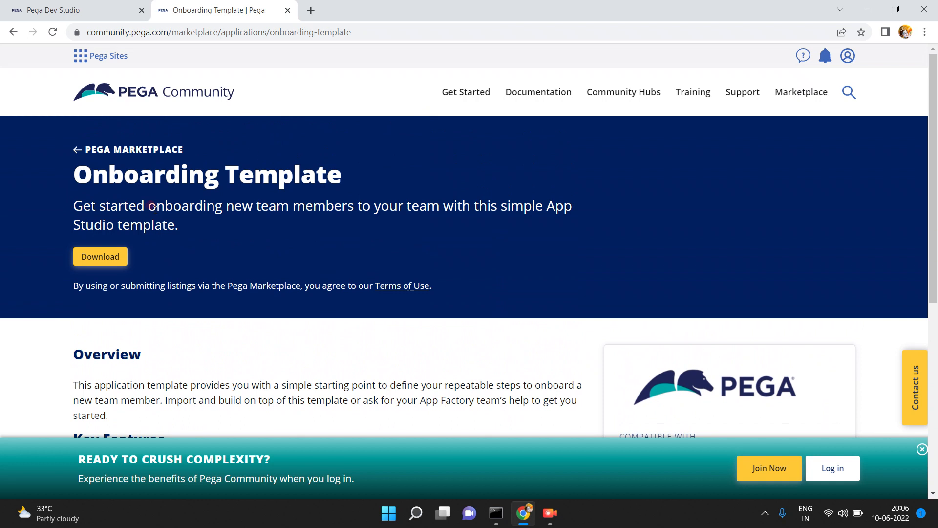
- Request the Onboarding Template download, try then clear a company email on sign-in, and go back
{"action": "left_click", "coordinate": [95, 257]}
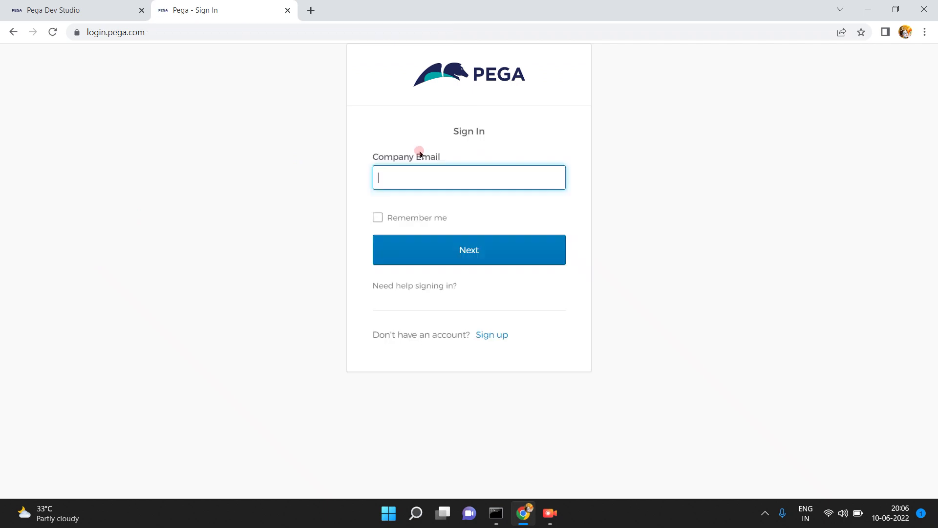
{"action": "left_click", "coordinate": [423, 178]}
{"action": "left_click", "coordinate": [413, 174]}
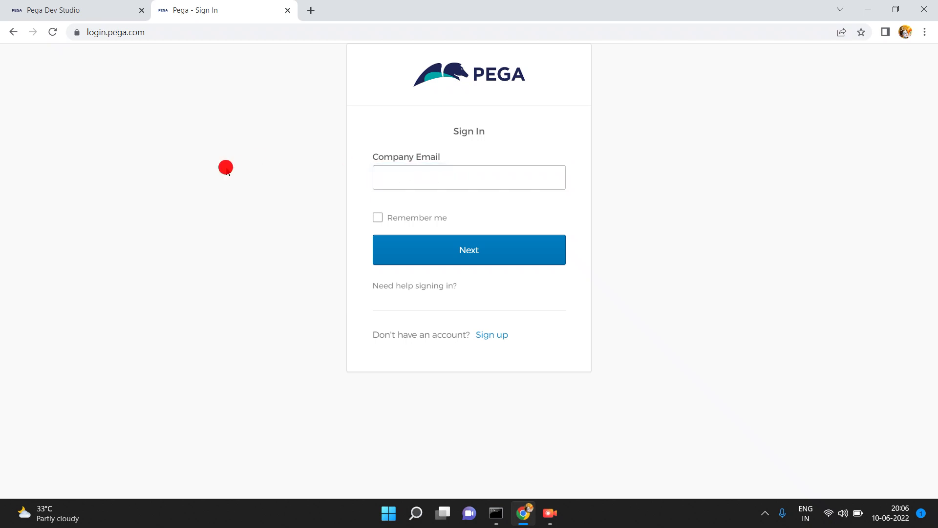
{"action": "double_click", "coordinate": [226, 167]}
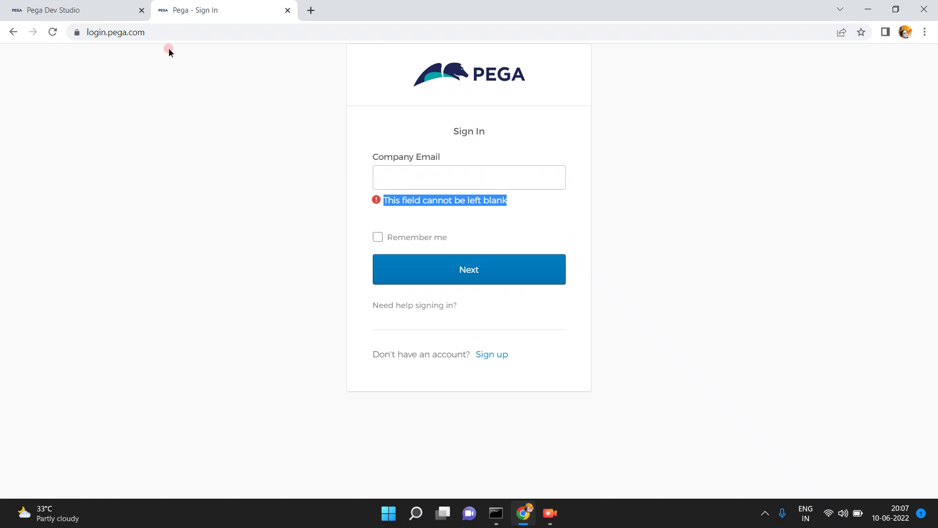
{"action": "left_click", "coordinate": [10, 37]}
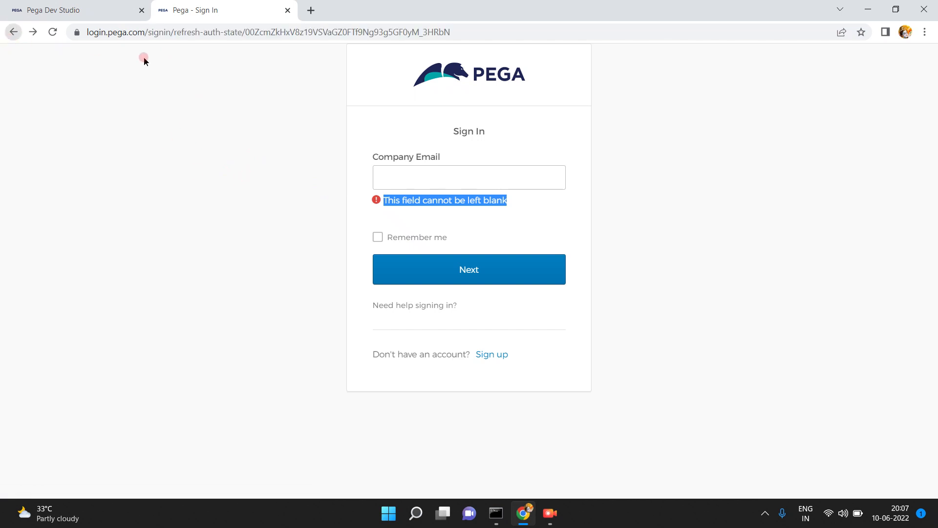
- Return to Dev Studio, open the SBI APPLICATION definition, collapse Recents, and open component management
{"action": "left_click", "coordinate": [100, 12]}
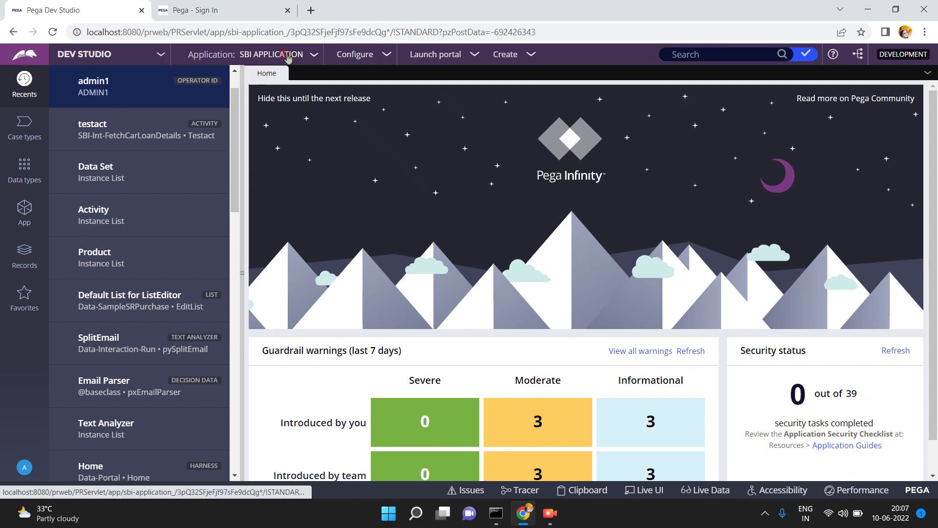
{"action": "left_click", "coordinate": [309, 55]}
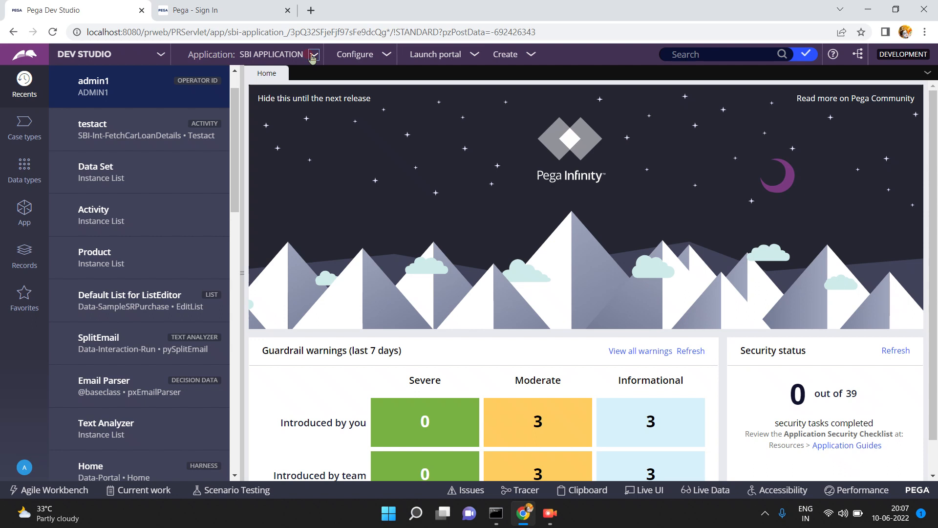
{"action": "left_click", "coordinate": [312, 56]}
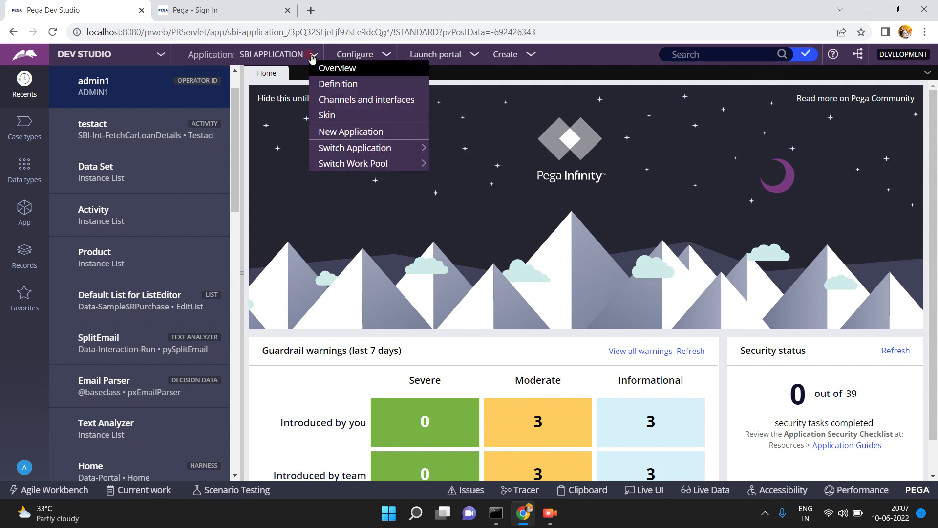
{"action": "left_click", "coordinate": [326, 86]}
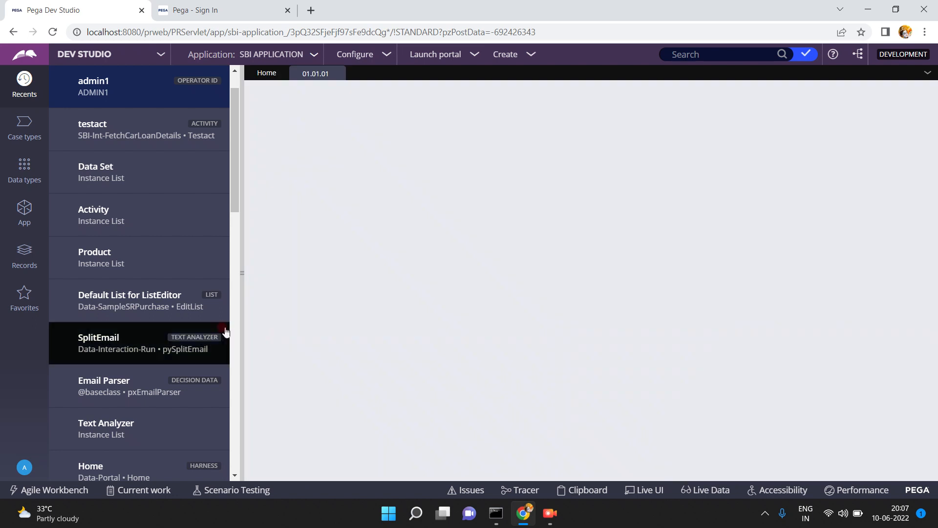
{"action": "left_click", "coordinate": [241, 270]}
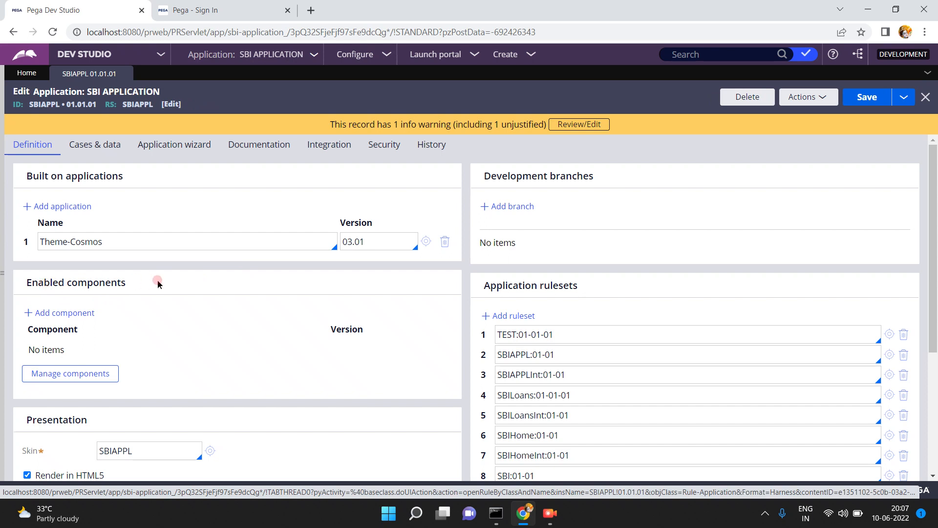
{"action": "left_click", "coordinate": [75, 378]}
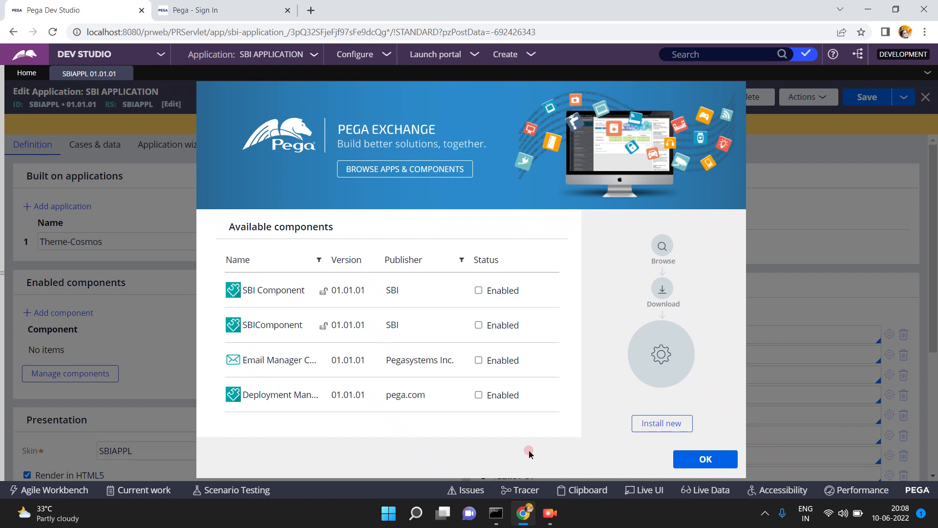
- Choose Install new in the Pega Exchange dialog to bring up the file Open dialog
{"action": "left_click", "coordinate": [659, 425]}
{"action": "left_click", "coordinate": [658, 426]}
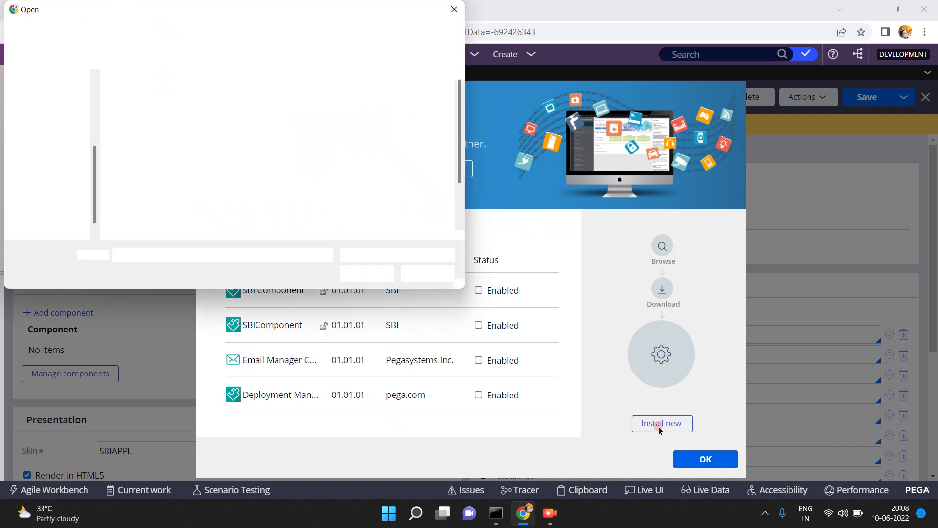
- Browse the Downloads folder for a component file, then cancel the Open dialog without choosing one
{"action": "left_click", "coordinate": [255, 187]}
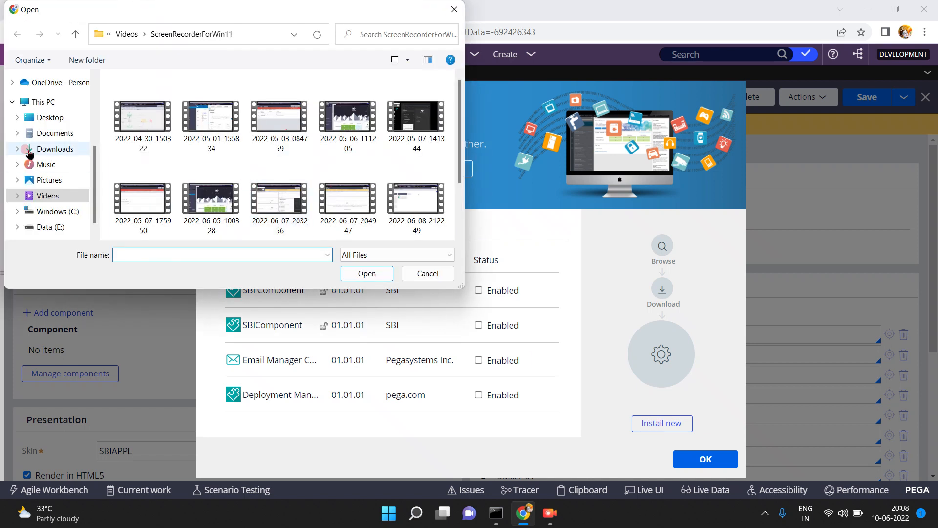
{"action": "left_click", "coordinate": [57, 148]}
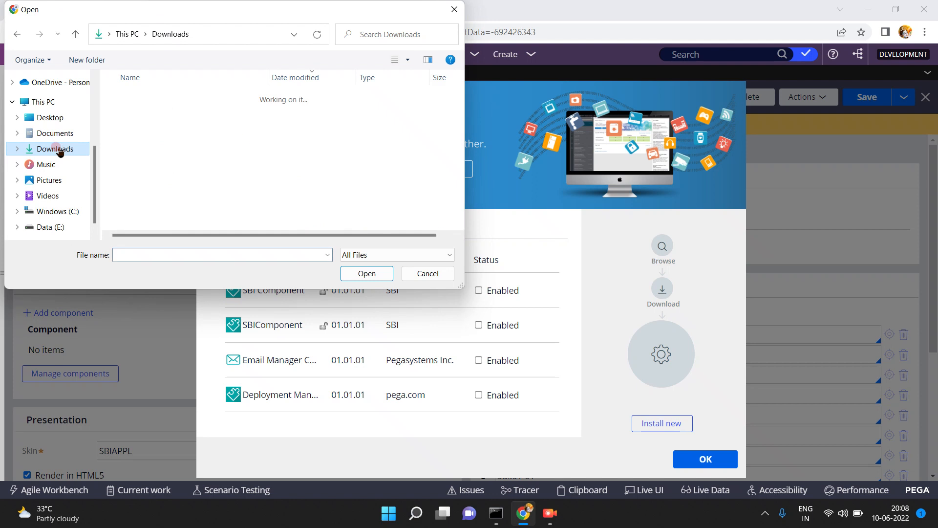
{"action": "left_click", "coordinate": [394, 212]}
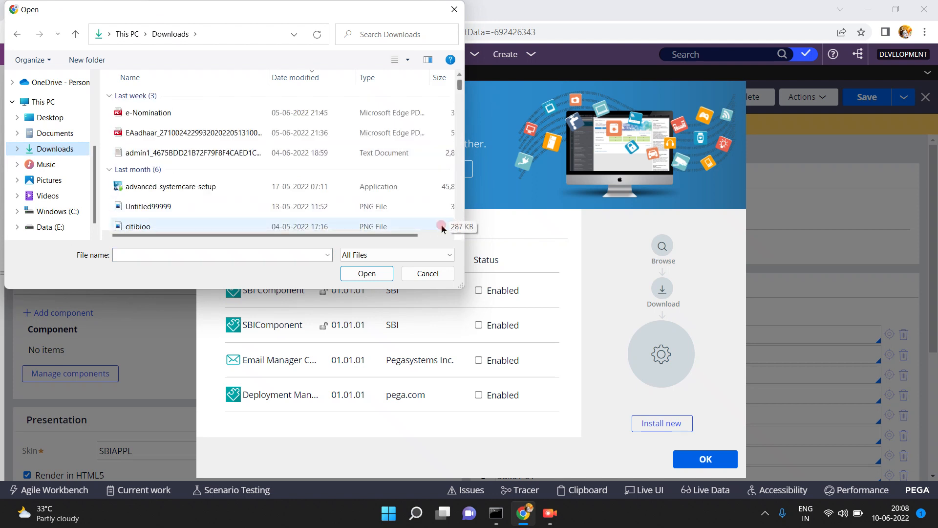
{"action": "left_click", "coordinate": [459, 226]}
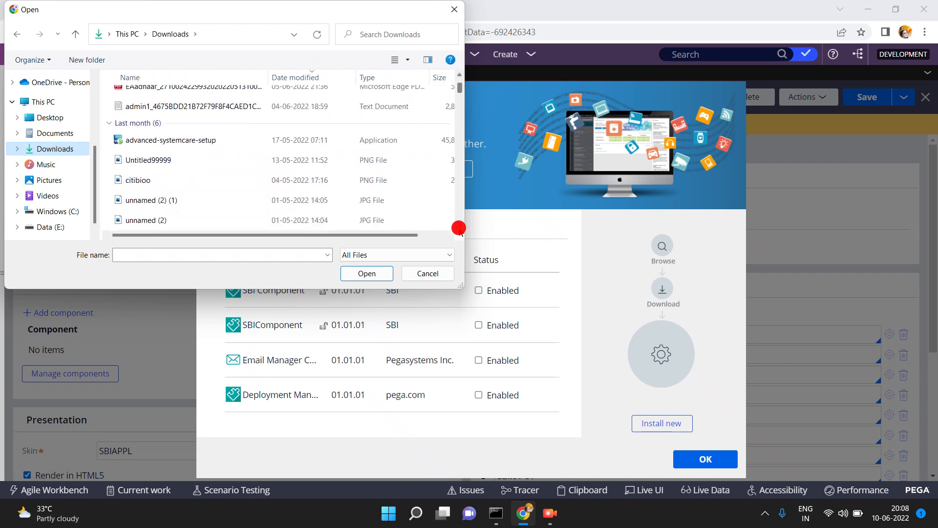
{"action": "left_click", "coordinate": [459, 227]}
{"action": "left_click", "coordinate": [459, 227]}
{"action": "left_click", "coordinate": [459, 228]}
{"action": "left_click", "coordinate": [459, 228]}
{"action": "left_click", "coordinate": [459, 227]}
{"action": "left_click", "coordinate": [458, 228]}
{"action": "left_click", "coordinate": [458, 228]}
{"action": "left_click", "coordinate": [458, 228]}
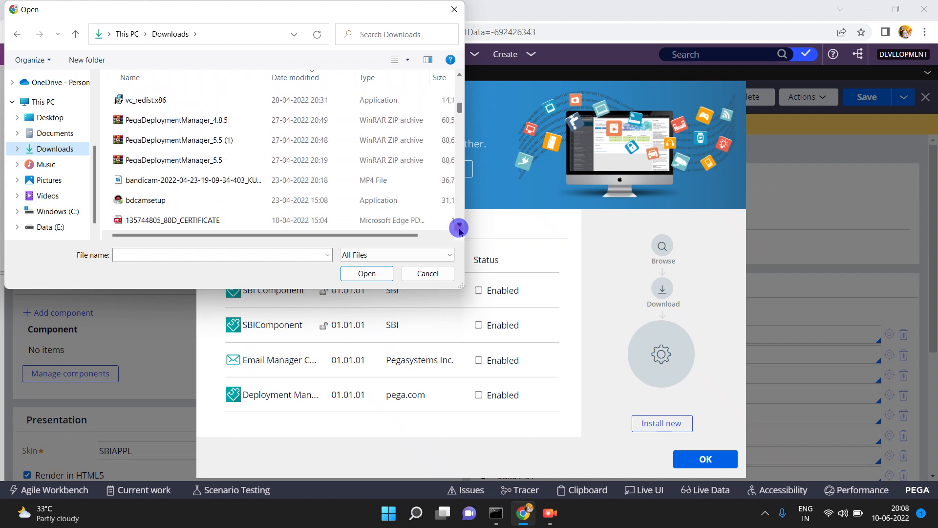
{"action": "left_click", "coordinate": [459, 226]}
{"action": "left_click", "coordinate": [460, 226]}
{"action": "left_click", "coordinate": [459, 226]}
{"action": "left_click", "coordinate": [459, 226]}
{"action": "left_click", "coordinate": [459, 226]}
{"action": "left_click", "coordinate": [459, 226]}
{"action": "left_click", "coordinate": [459, 227]}
{"action": "left_click", "coordinate": [460, 226]}
{"action": "left_click", "coordinate": [459, 227]}
{"action": "left_click", "coordinate": [459, 227]}
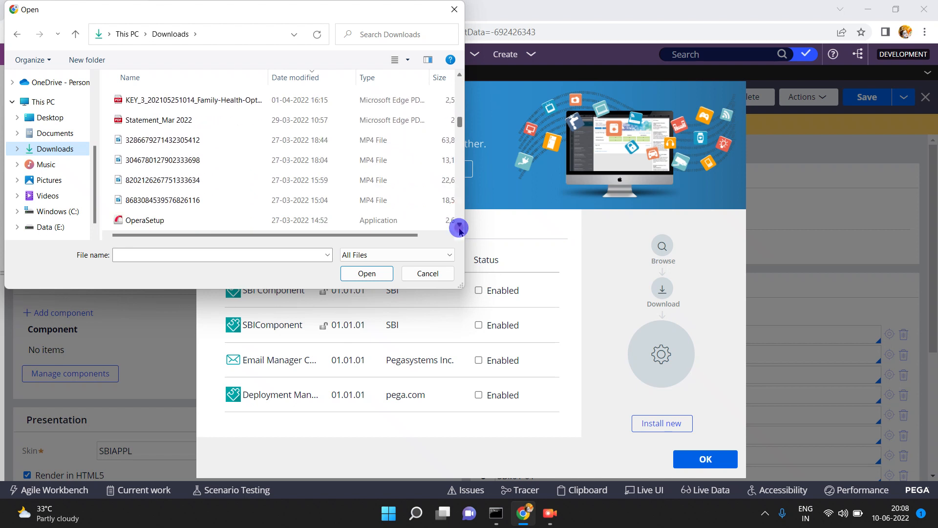
{"action": "left_click", "coordinate": [460, 227]}
{"action": "left_click", "coordinate": [459, 226]}
{"action": "left_click", "coordinate": [459, 227]}
{"action": "left_click", "coordinate": [459, 226]}
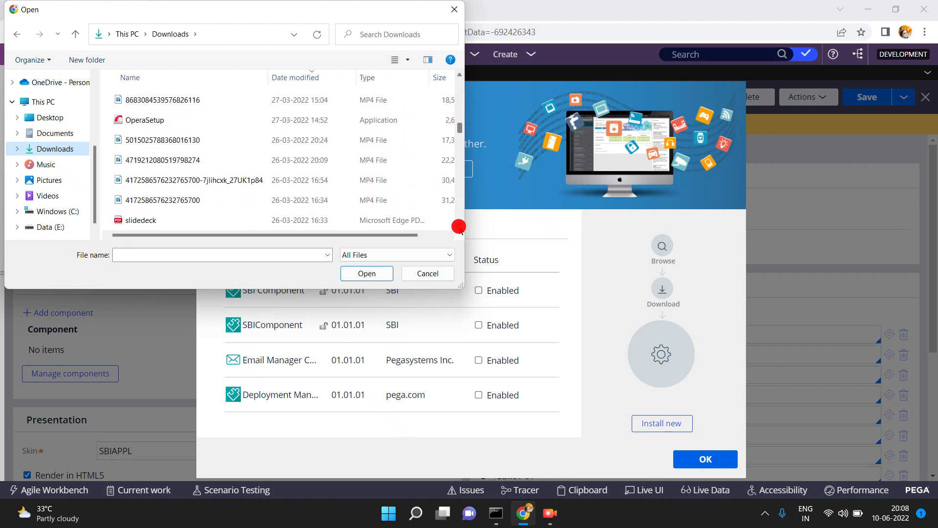
{"action": "left_click", "coordinate": [460, 226]}
{"action": "left_click", "coordinate": [459, 226]}
{"action": "left_click", "coordinate": [459, 226]}
{"action": "left_click", "coordinate": [459, 226]}
{"action": "left_click", "coordinate": [459, 226]}
{"action": "left_click", "coordinate": [459, 227]}
{"action": "left_click", "coordinate": [460, 226]}
{"action": "left_click", "coordinate": [459, 227]}
{"action": "left_click", "coordinate": [459, 226]}
{"action": "left_click", "coordinate": [459, 227]}
{"action": "left_click", "coordinate": [460, 226]}
{"action": "left_click", "coordinate": [459, 226]}
{"action": "left_click", "coordinate": [459, 226]}
{"action": "left_click", "coordinate": [459, 226]}
{"action": "left_click", "coordinate": [459, 226]}
{"action": "left_click", "coordinate": [460, 227]}
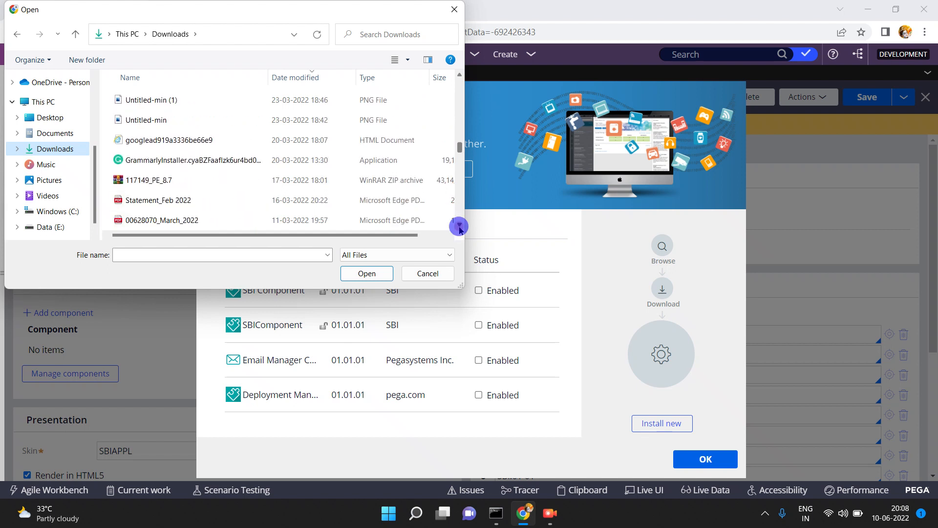
{"action": "left_click", "coordinate": [459, 226]}
{"action": "left_click", "coordinate": [459, 226]}
{"action": "left_click", "coordinate": [459, 227]}
{"action": "left_click", "coordinate": [460, 226]}
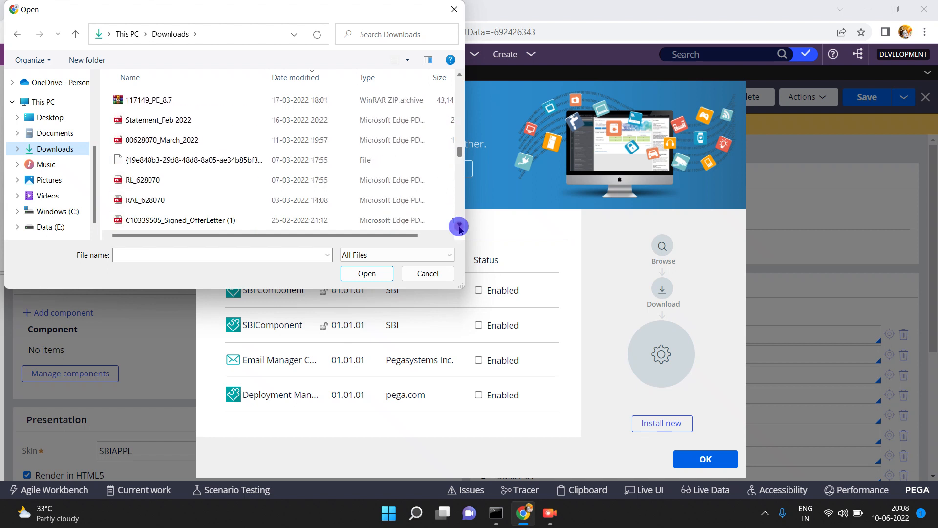
{"action": "left_click", "coordinate": [460, 226]}
{"action": "left_click", "coordinate": [459, 226]}
{"action": "left_click", "coordinate": [459, 226]}
{"action": "left_click", "coordinate": [459, 226]}
{"action": "left_click", "coordinate": [460, 226]}
{"action": "left_click", "coordinate": [459, 226]}
{"action": "left_click", "coordinate": [459, 227]}
{"action": "double_click", "coordinate": [459, 226]}
{"action": "left_click", "coordinate": [460, 226]}
{"action": "left_click", "coordinate": [459, 226]}
{"action": "left_click", "coordinate": [459, 226]}
{"action": "left_click", "coordinate": [460, 227]}
{"action": "left_click", "coordinate": [460, 226]}
{"action": "left_click", "coordinate": [460, 226]}
{"action": "left_click", "coordinate": [460, 226]}
{"action": "left_click", "coordinate": [459, 226]}
{"action": "left_click", "coordinate": [459, 227]}
{"action": "left_click", "coordinate": [459, 226]}
{"action": "left_click", "coordinate": [460, 226]}
{"action": "left_click", "coordinate": [459, 227]}
{"action": "left_click", "coordinate": [459, 227]}
{"action": "left_click", "coordinate": [460, 226]}
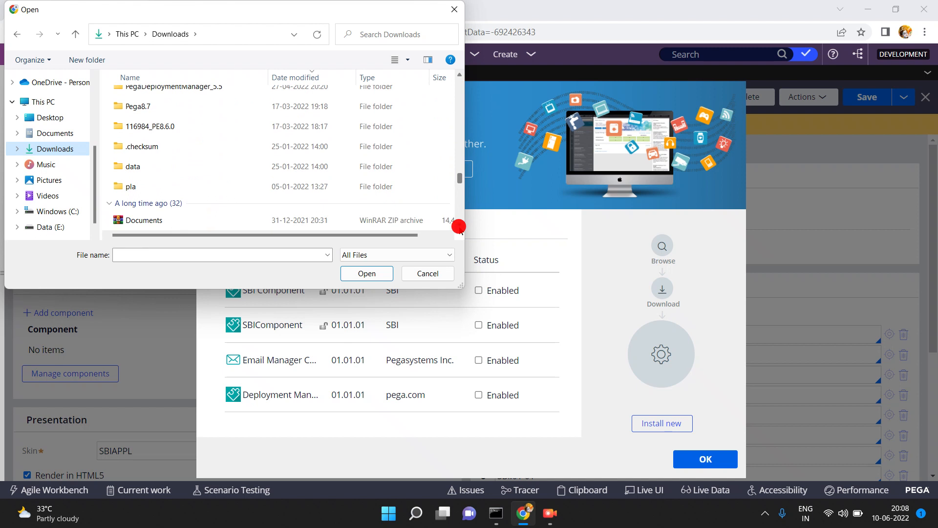
{"action": "left_click", "coordinate": [459, 226]}
{"action": "left_click", "coordinate": [460, 226]}
{"action": "left_click", "coordinate": [460, 226]}
{"action": "left_click", "coordinate": [459, 226]}
{"action": "left_click", "coordinate": [460, 226]}
{"action": "left_click", "coordinate": [459, 226]}
{"action": "left_click", "coordinate": [459, 227]}
{"action": "left_click", "coordinate": [459, 227]}
{"action": "left_click", "coordinate": [460, 227]}
{"action": "left_click", "coordinate": [459, 226]}
{"action": "left_click", "coordinate": [459, 227]}
{"action": "left_click", "coordinate": [459, 226]}
{"action": "left_click", "coordinate": [460, 226]}
{"action": "left_click", "coordinate": [459, 227]}
{"action": "left_click", "coordinate": [459, 226]}
{"action": "left_click", "coordinate": [459, 226]}
{"action": "left_click", "coordinate": [459, 227]}
{"action": "left_click", "coordinate": [460, 226]}
{"action": "left_click", "coordinate": [459, 226]}
{"action": "left_click", "coordinate": [460, 226]}
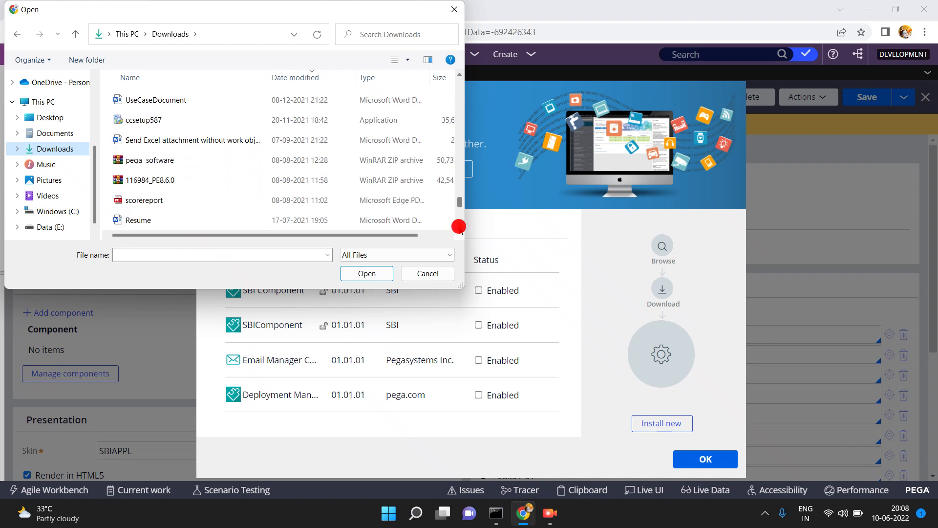
{"action": "left_click", "coordinate": [459, 227]}
{"action": "left_click", "coordinate": [459, 227]}
{"action": "left_click", "coordinate": [459, 226]}
{"action": "left_click", "coordinate": [459, 226]}
{"action": "left_click", "coordinate": [459, 226]}
{"action": "left_click", "coordinate": [460, 227]}
{"action": "left_click", "coordinate": [459, 226]}
{"action": "left_click", "coordinate": [459, 226]}
{"action": "left_click", "coordinate": [460, 226]}
{"action": "left_click", "coordinate": [460, 226]}
{"action": "left_click", "coordinate": [459, 227]}
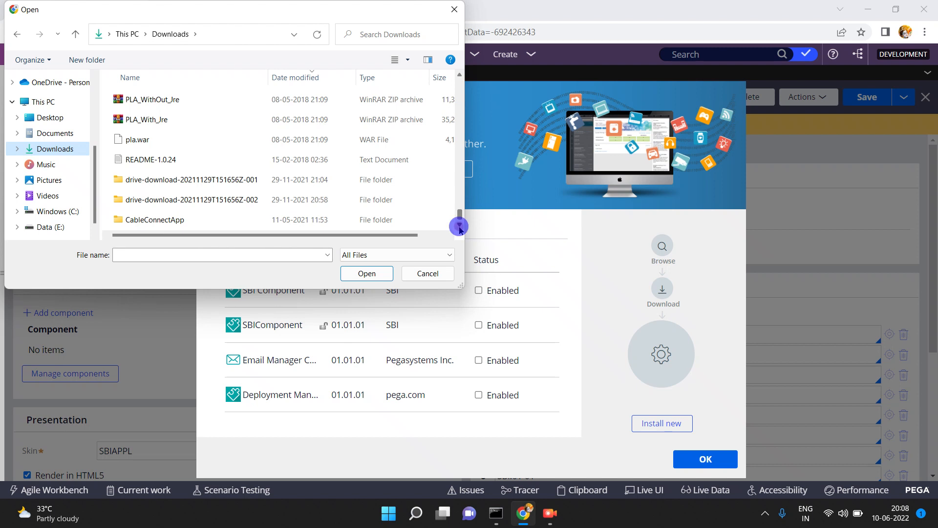
{"action": "left_click", "coordinate": [438, 273]}
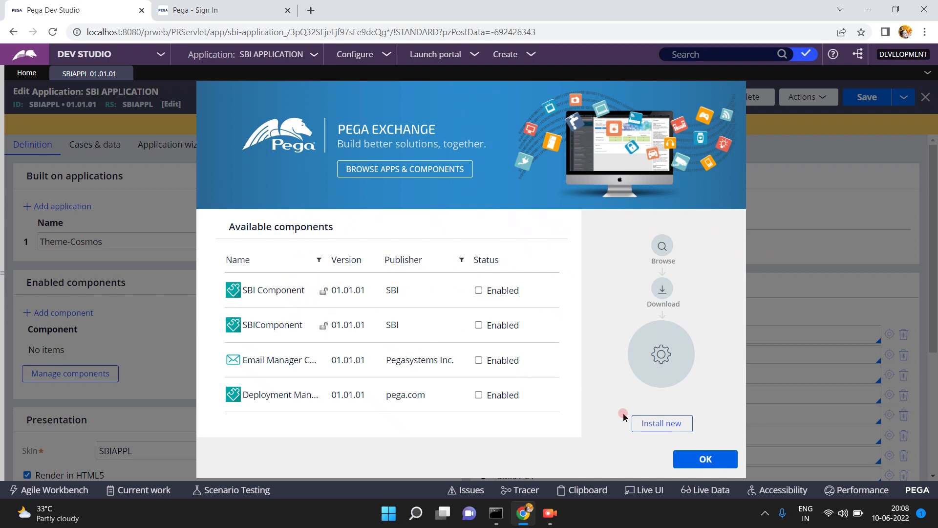
- Cancel another Install new attempt, open Marketplace via Browse apps & components, and return to Dev Studio
{"action": "left_click", "coordinate": [665, 429]}
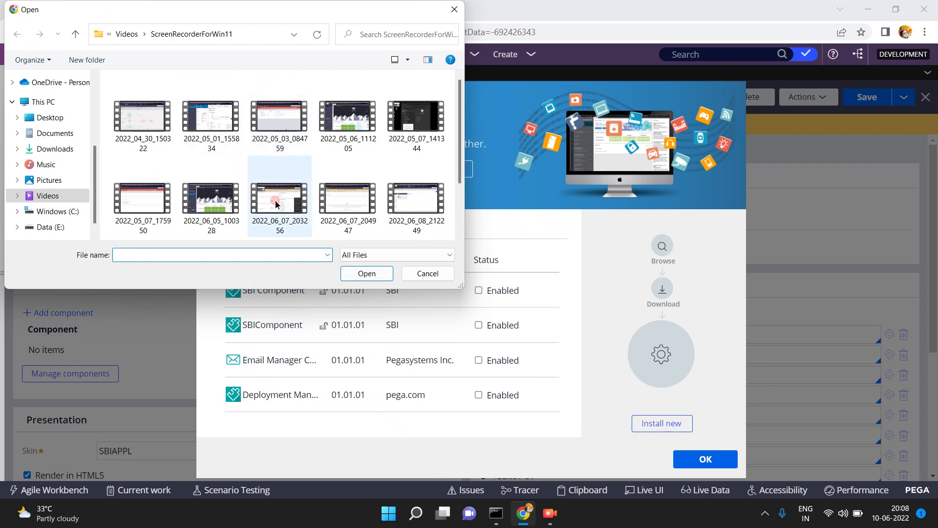
{"action": "left_click", "coordinate": [428, 273]}
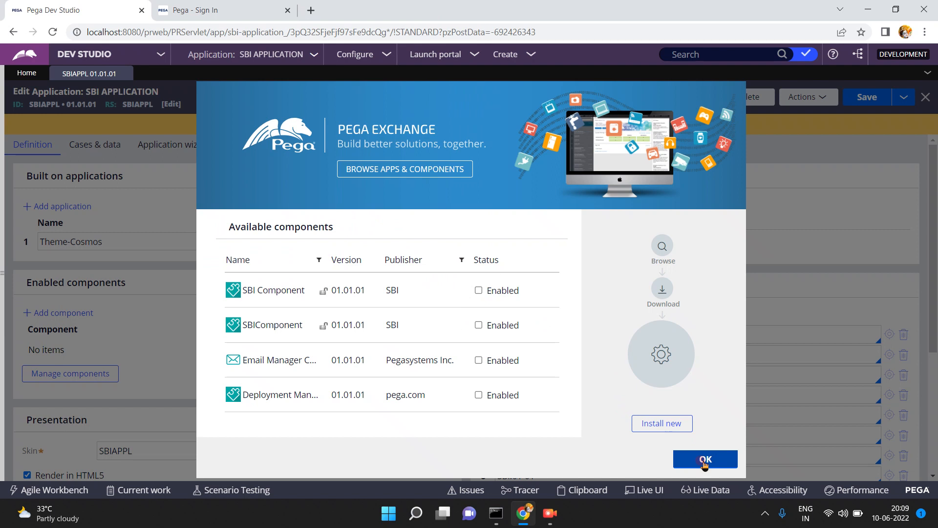
{"action": "left_click", "coordinate": [663, 250]}
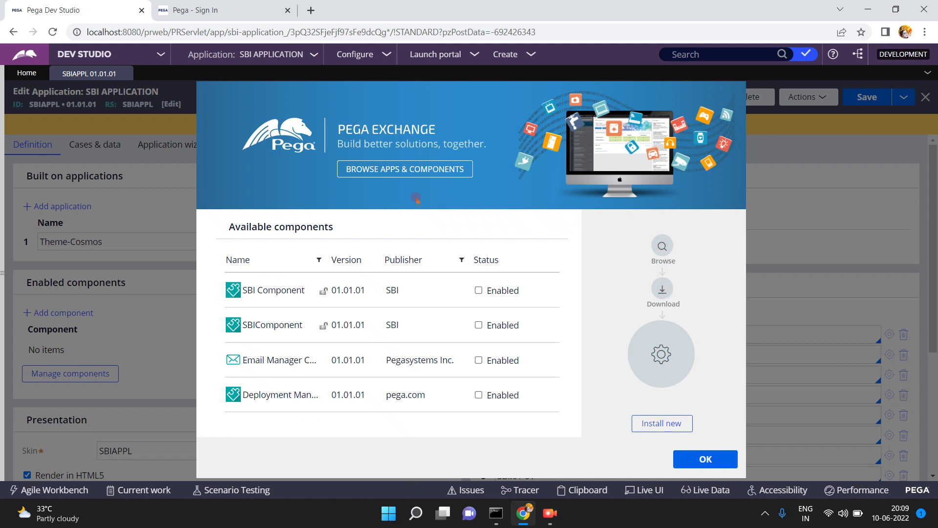
{"action": "left_click", "coordinate": [418, 171]}
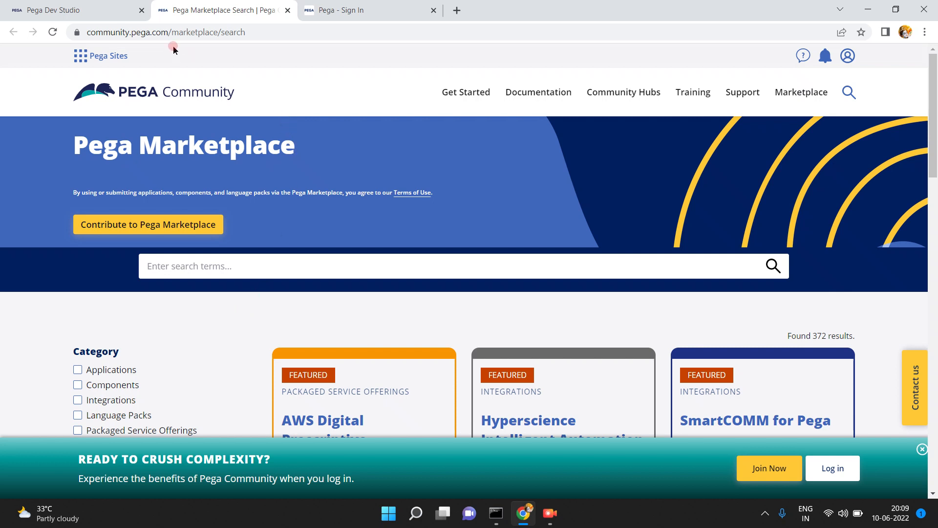
{"action": "left_click", "coordinate": [94, 10]}
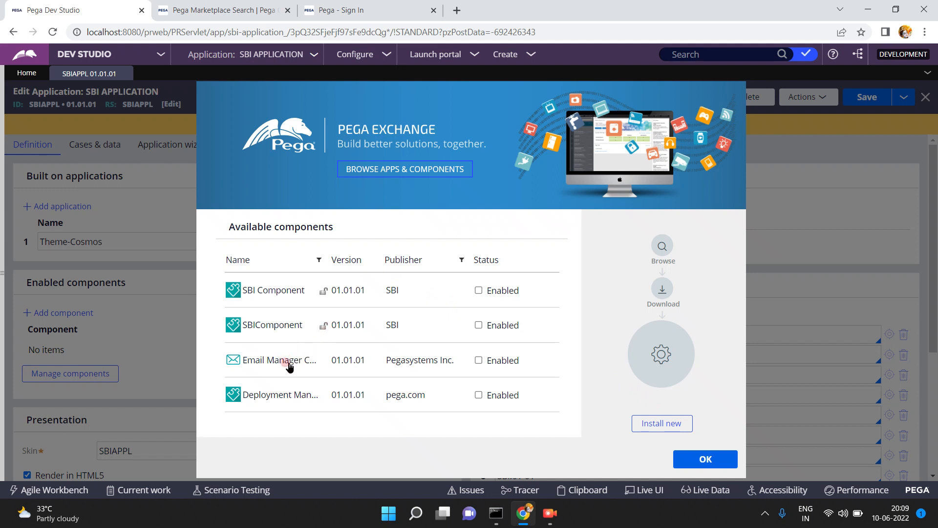
- Enable the Email Manager component, then reopen the components list to confirm it is enabled at 01.01.01
{"action": "left_click", "coordinate": [478, 360]}
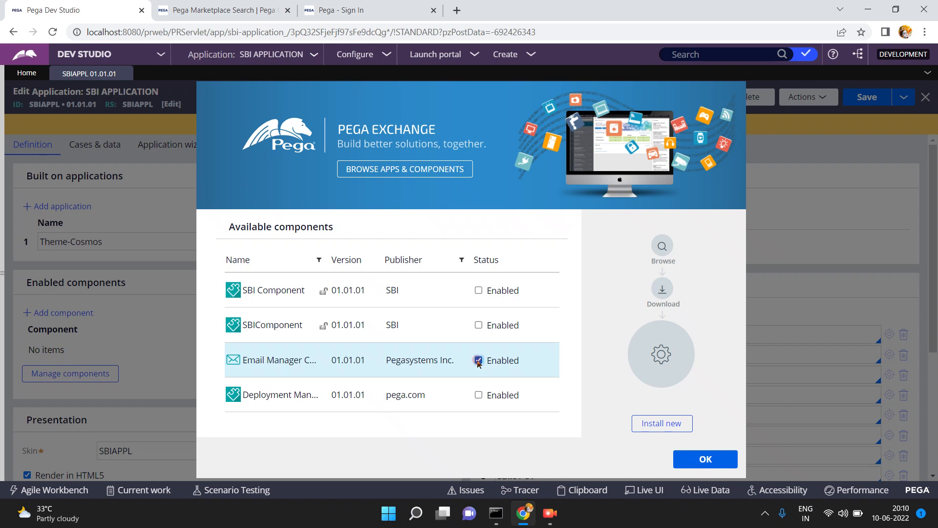
{"action": "left_click", "coordinate": [706, 462]}
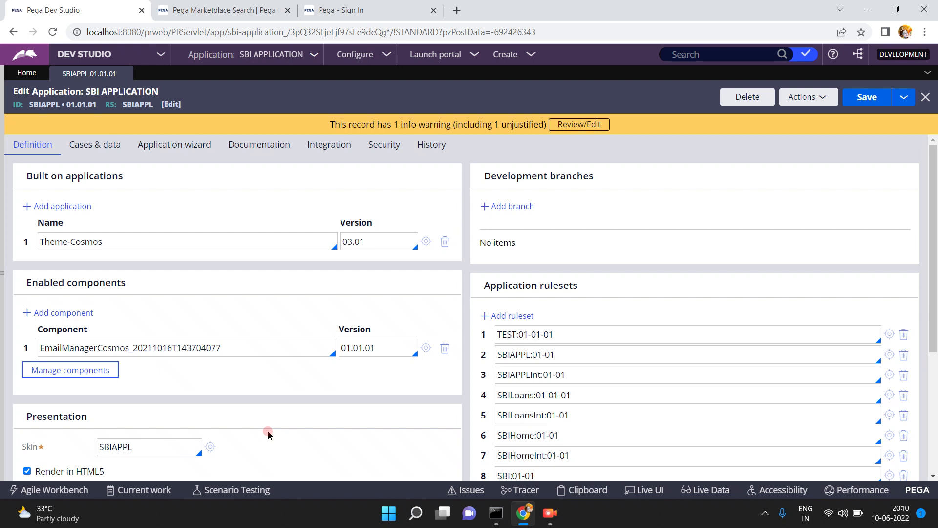
{"action": "left_click", "coordinate": [99, 379]}
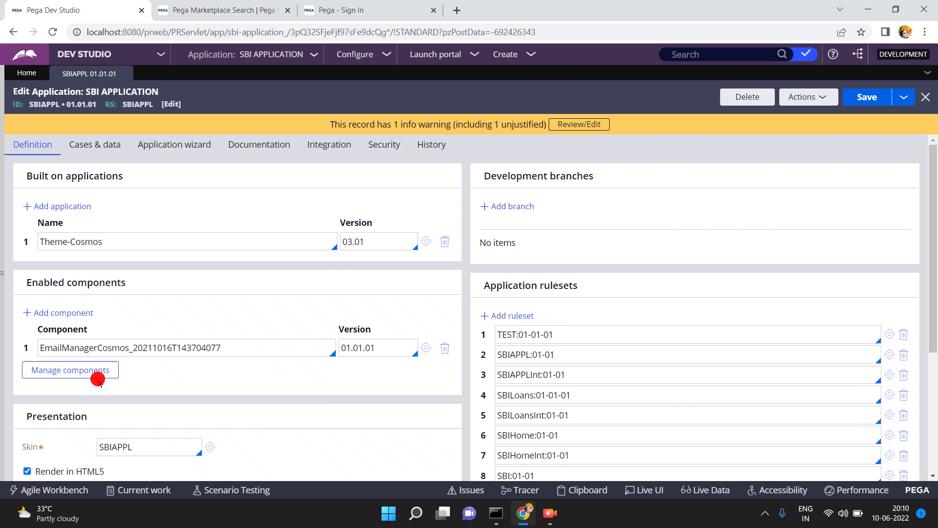
{"action": "left_click", "coordinate": [93, 371]}
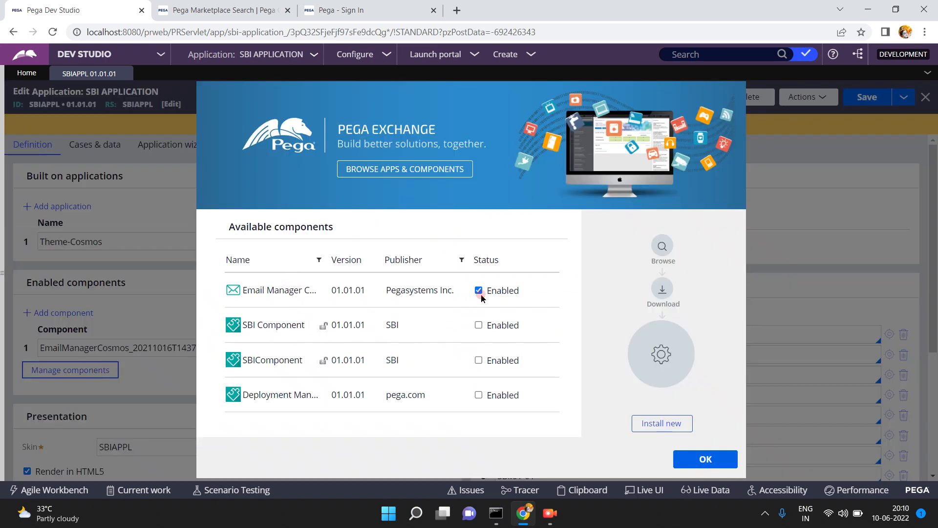
{"action": "left_click", "coordinate": [707, 453]}
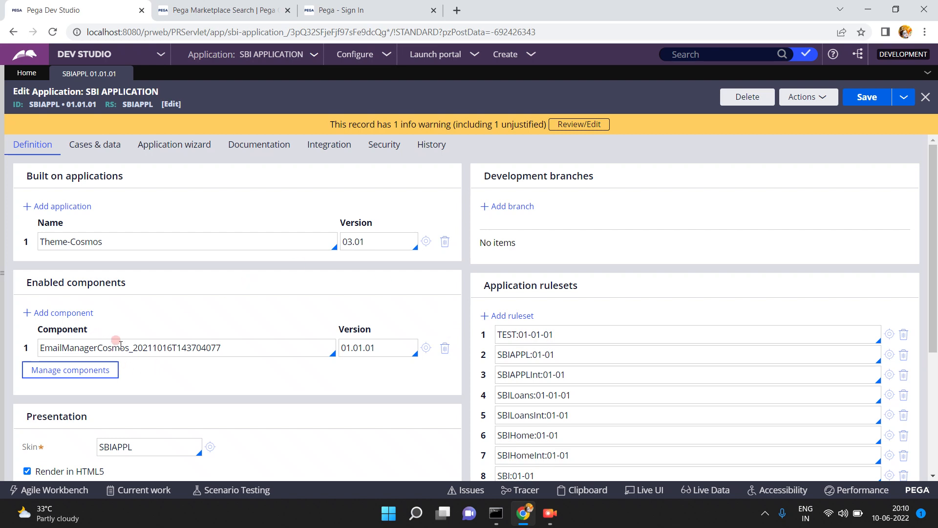
- Save the SBI APPLICATION record and show the Recents navigation panel
{"action": "left_click", "coordinate": [865, 97]}
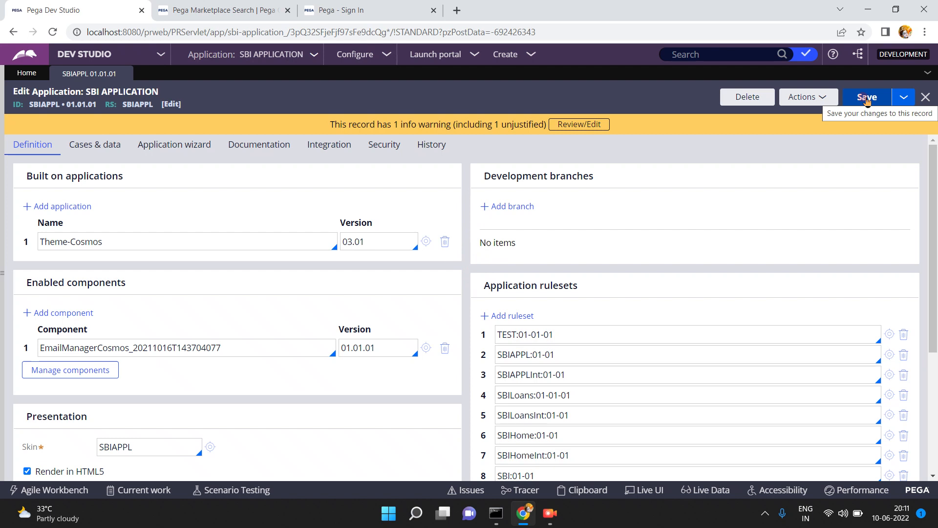
{"action": "left_click", "coordinate": [3, 274]}
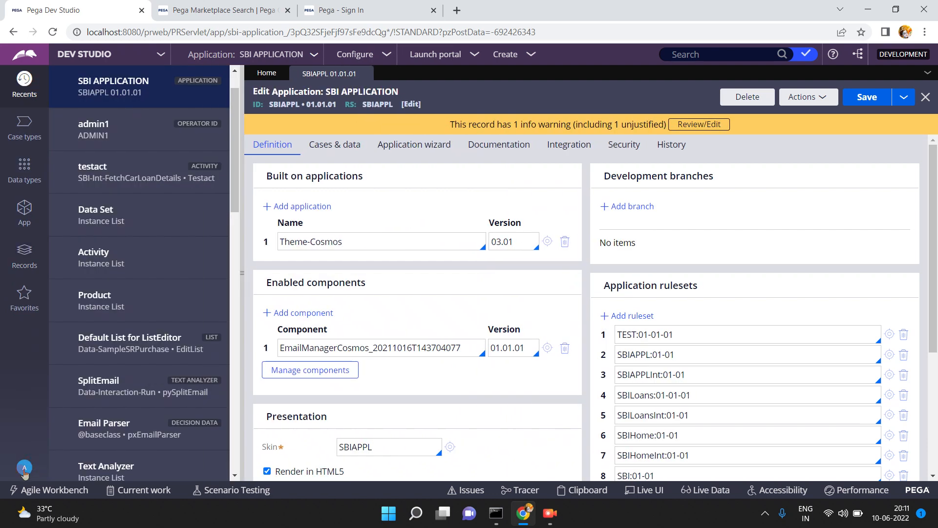
- Open the operator's profile in its own window and maximize it
{"action": "left_click", "coordinate": [25, 472]}
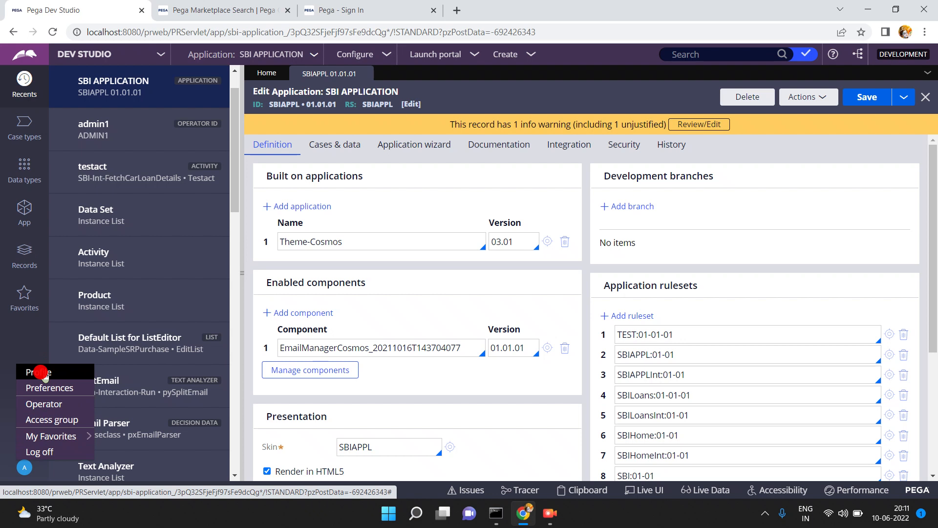
{"action": "left_click", "coordinate": [42, 374]}
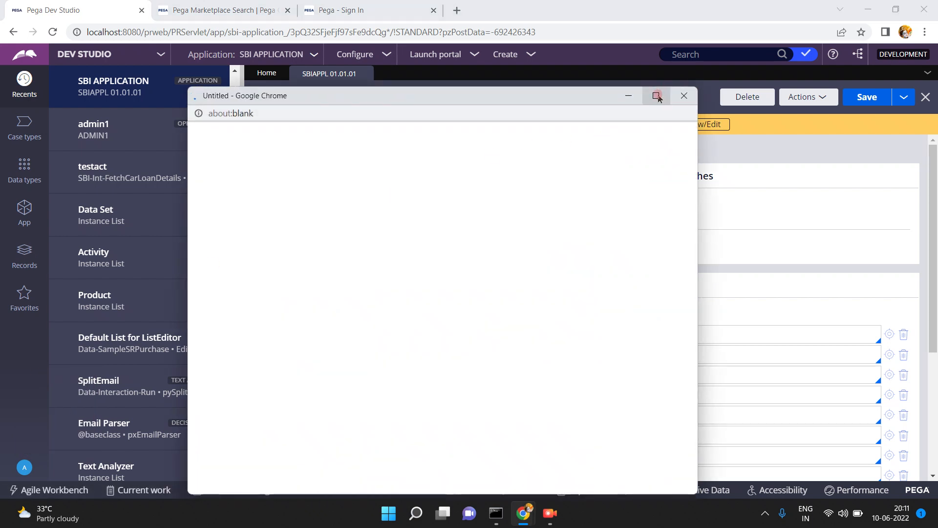
{"action": "mouse_move", "coordinate": [658, 98]}
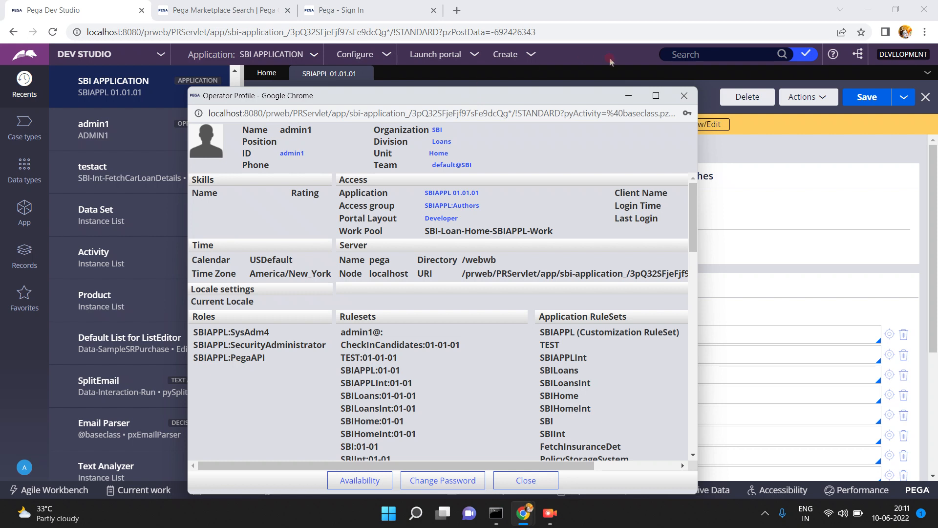
{"action": "left_click", "coordinate": [656, 95]}
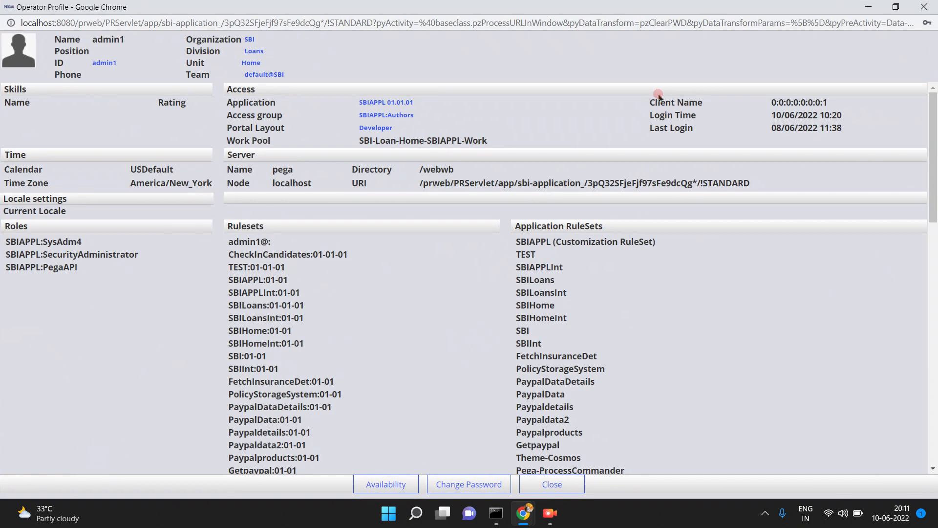
- Review the operator's rulesets, such as TEST, CheckInCandidates:01-01-01 and SBIHome:01-01, then return to Dev Studio
{"action": "triple_click", "coordinate": [252, 241]}
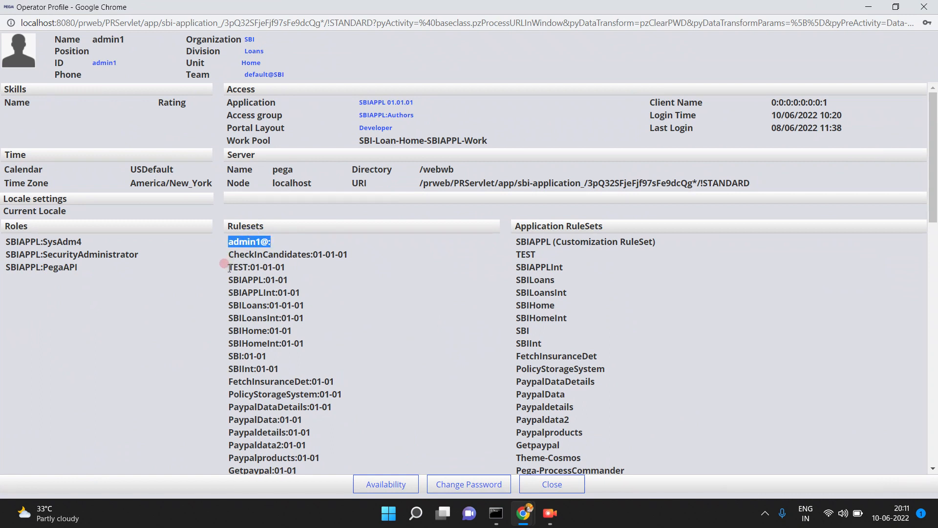
{"action": "left_click_drag", "start_coordinate": [225, 264], "coordinate": [240, 277]}
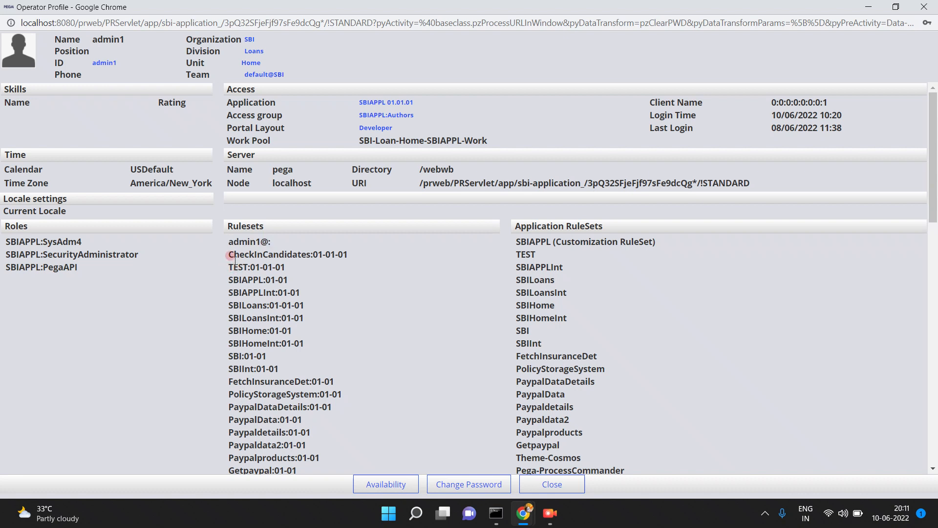
{"action": "left_click", "coordinate": [225, 248]}
{"action": "triple_click", "coordinate": [257, 247]}
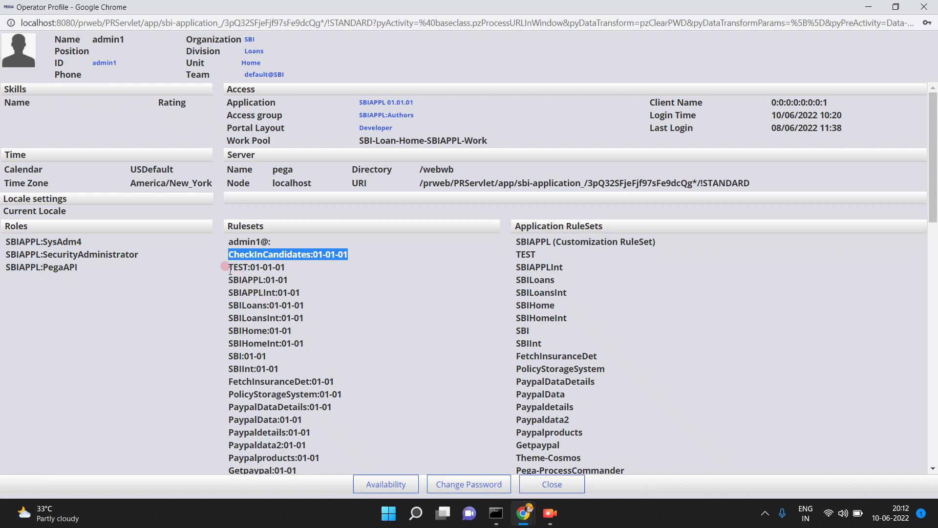
{"action": "double_click", "coordinate": [284, 330]}
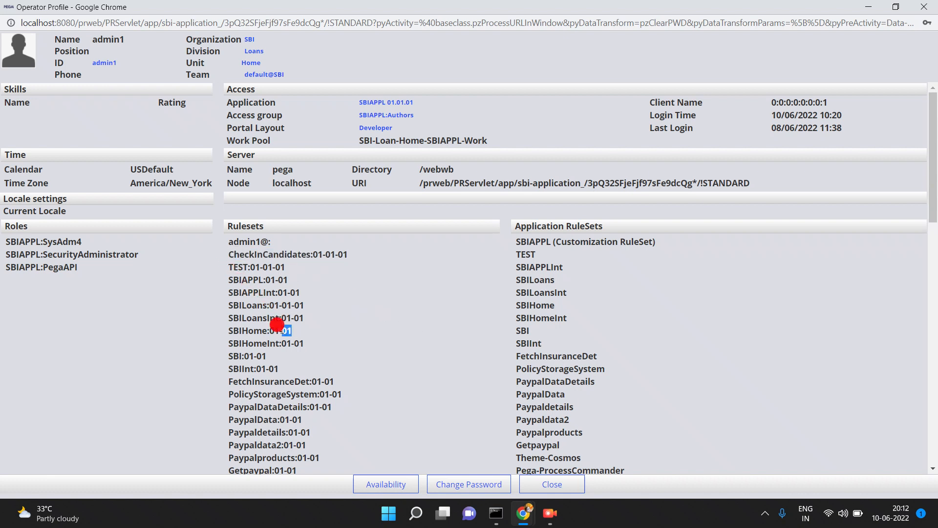
{"action": "left_click", "coordinate": [523, 519]}
{"action": "mouse_move", "coordinate": [522, 519]}
{"action": "left_click", "coordinate": [454, 391]}
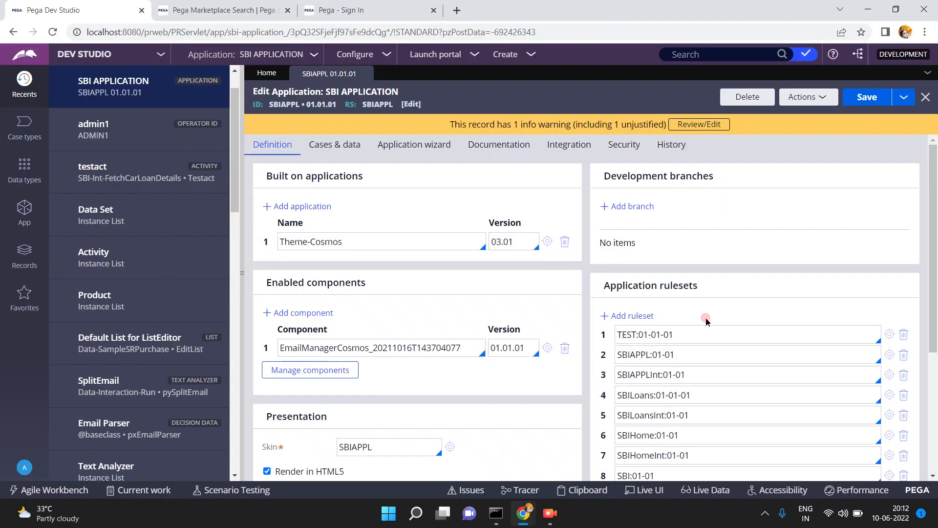
{"action": "left_click", "coordinate": [934, 475]}
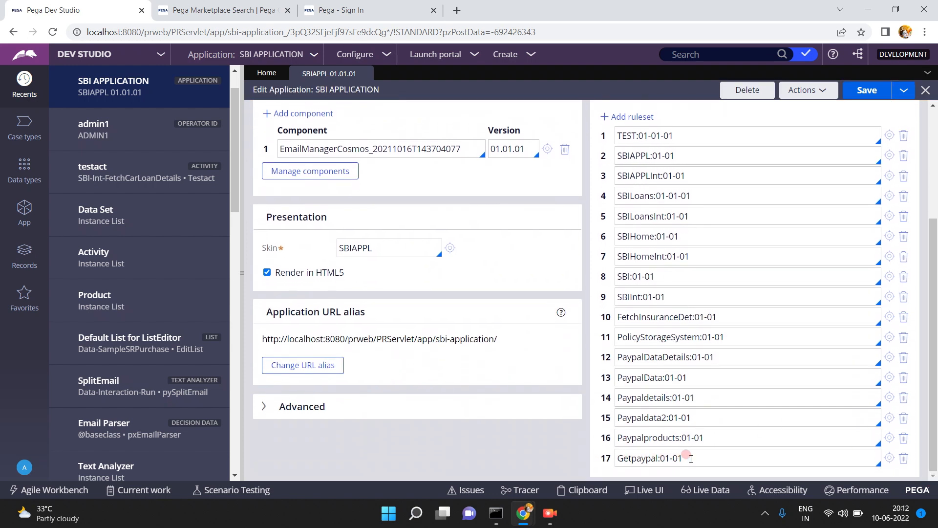
{"action": "left_click", "coordinate": [523, 514]}
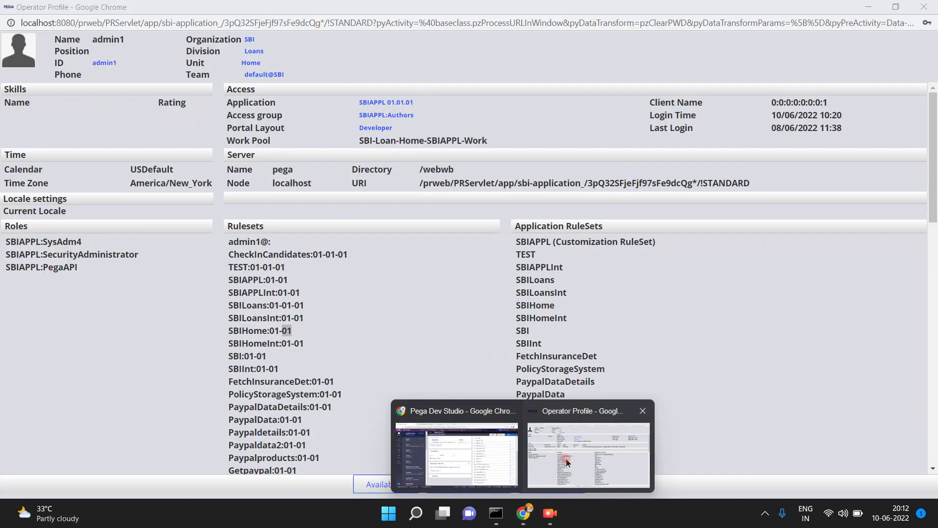
{"action": "left_click", "coordinate": [562, 457]}
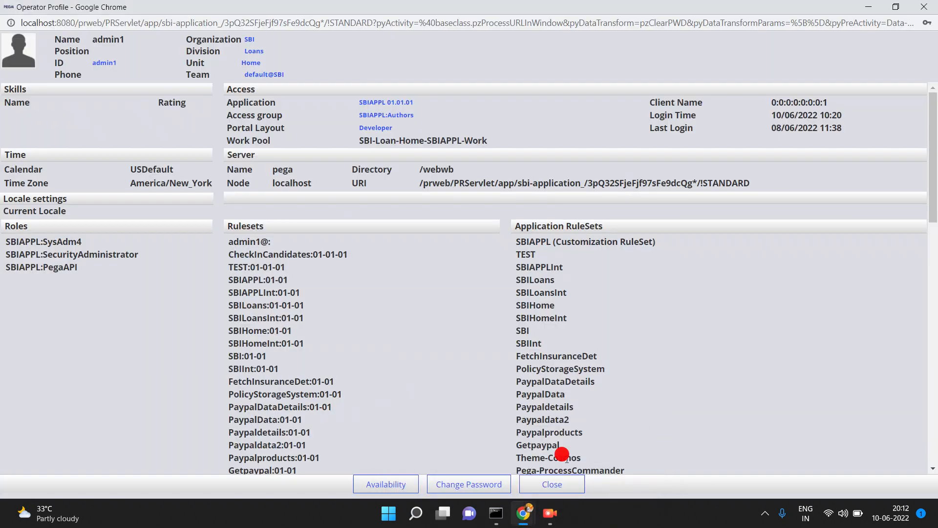
{"action": "left_click", "coordinate": [933, 469]}
{"action": "left_click", "coordinate": [934, 468]}
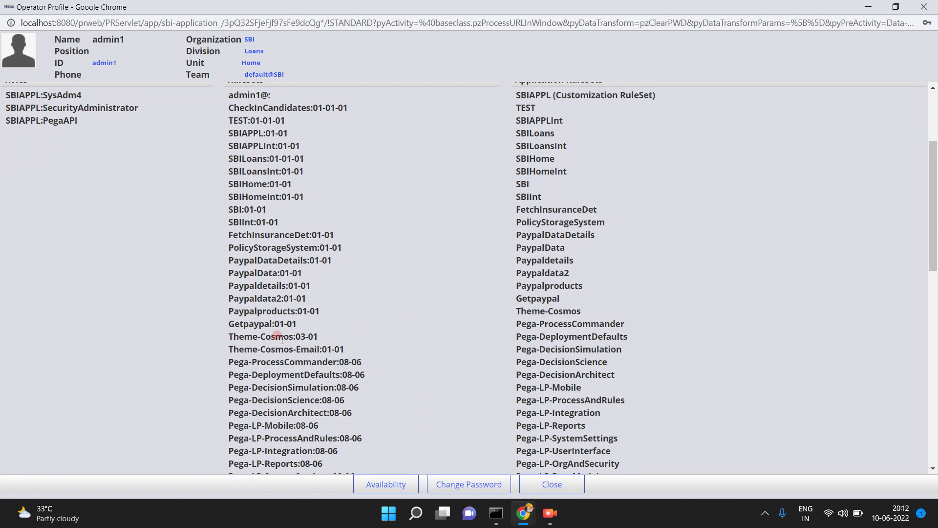
{"action": "triple_click", "coordinate": [321, 348]}
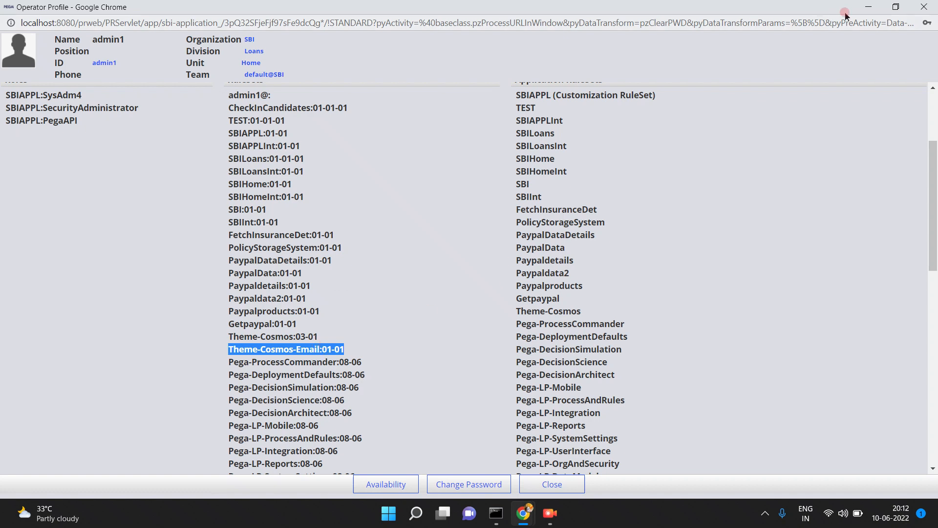
{"action": "left_click", "coordinate": [864, 10]}
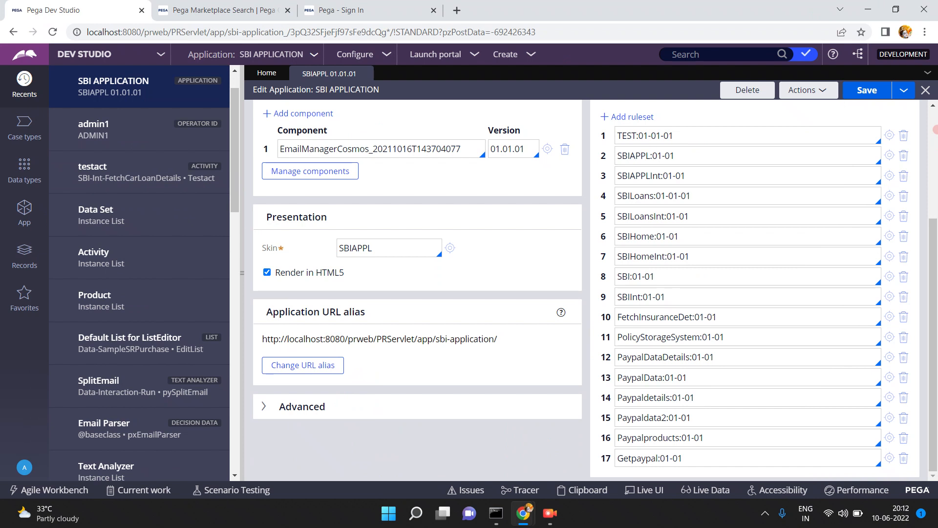
{"action": "scroll", "coordinate": [935, 128], "scroll_direction": "up", "scroll_amount": 5}
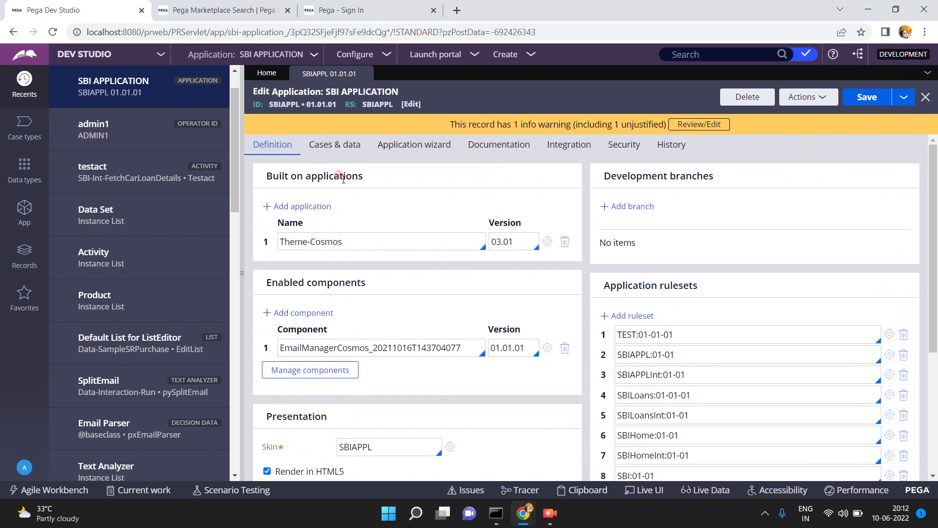
{"action": "left_click", "coordinate": [548, 242]}
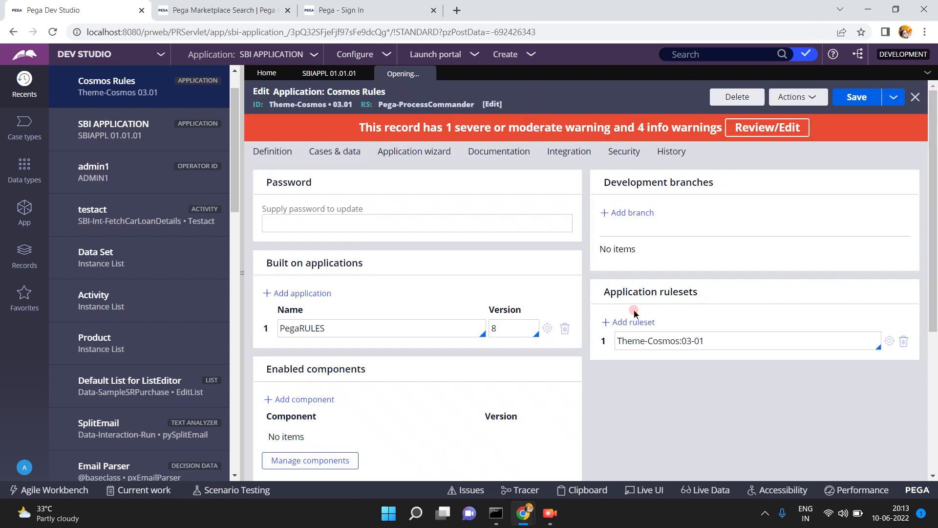
- Compare the Operator Profile's rulesets against the SBI APPLICATION record, switching between both windows
{"action": "mouse_move", "coordinate": [523, 513]}
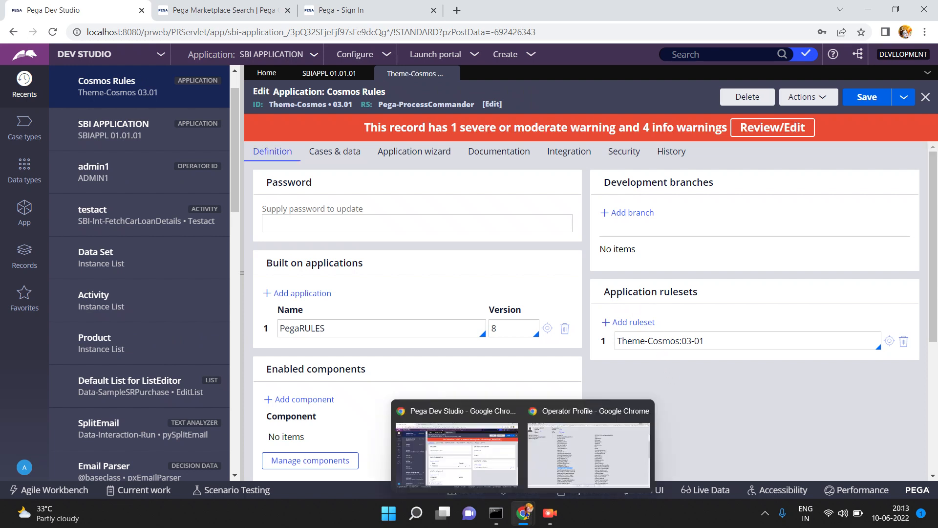
{"action": "left_click", "coordinate": [530, 407]}
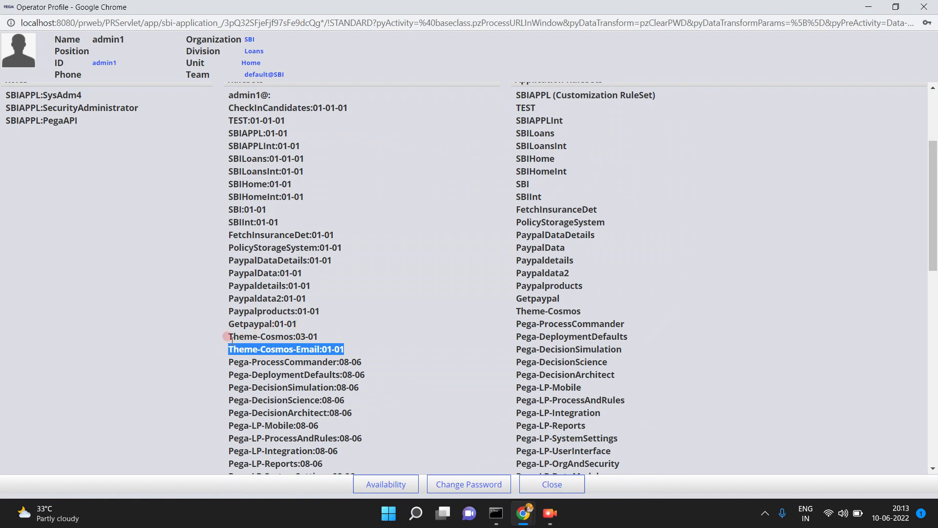
{"action": "left_click", "coordinate": [863, 5]}
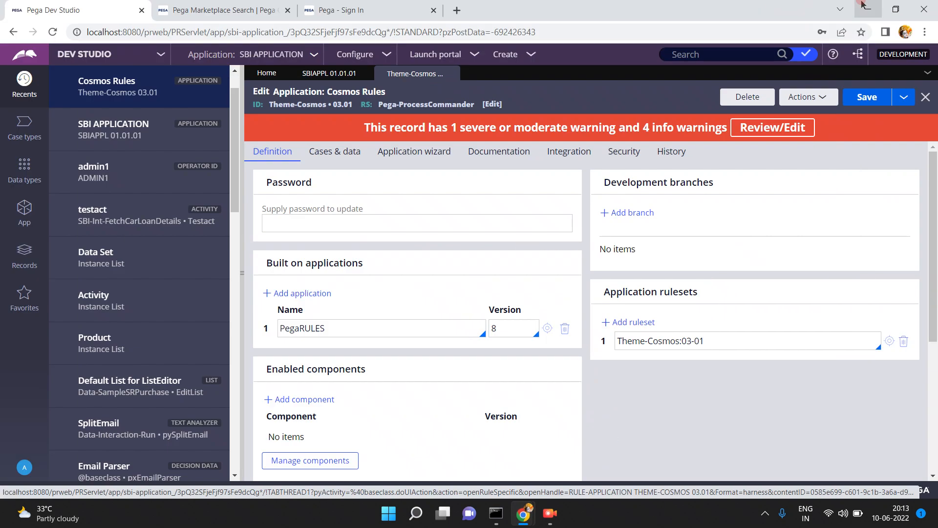
{"action": "left_click", "coordinate": [335, 78]}
{"action": "left_click", "coordinate": [297, 284]}
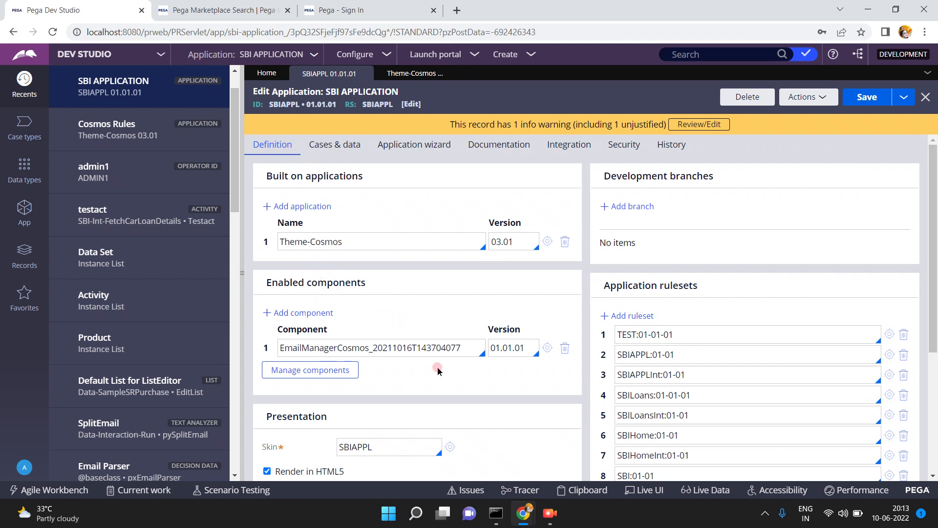
{"action": "mouse_move", "coordinate": [523, 513]}
{"action": "left_click", "coordinate": [565, 473]}
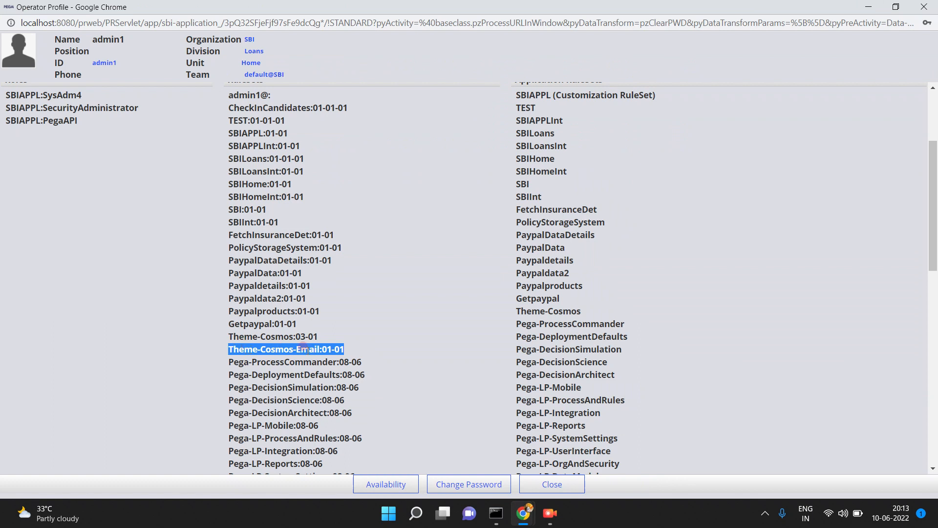
{"action": "left_click", "coordinate": [868, 7]}
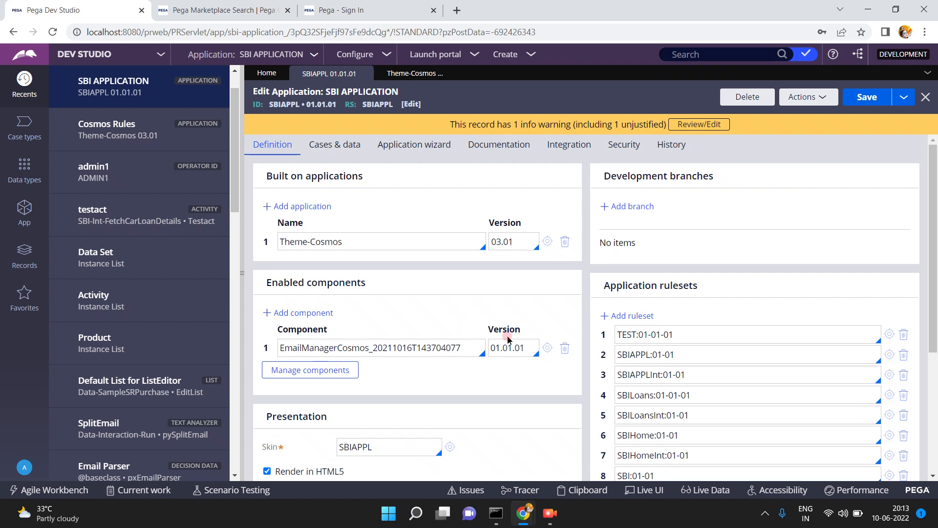
- Open the EmailManagerCosmos record and inspect its ID, version 01.01.01 and PegaRULES prerequisite
{"action": "left_click", "coordinate": [548, 348]}
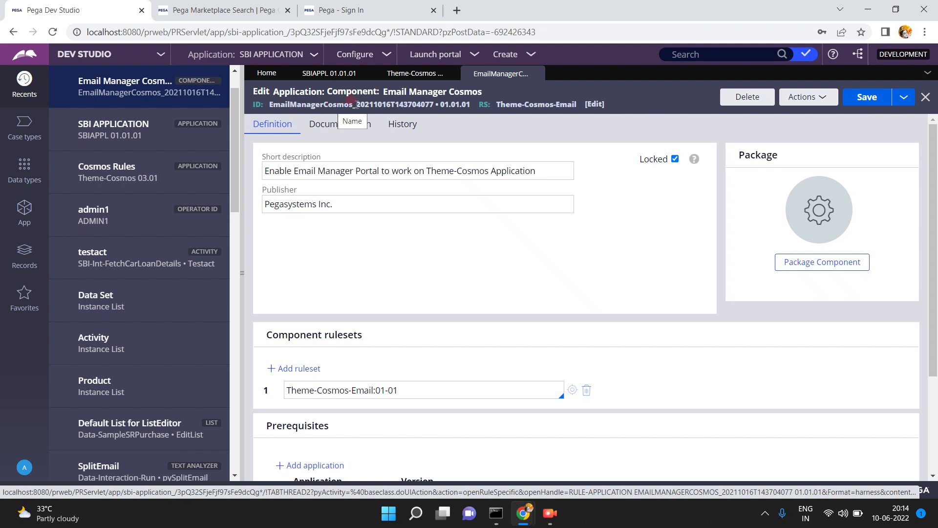
{"action": "left_click_drag", "start_coordinate": [356, 104], "coordinate": [380, 107]}
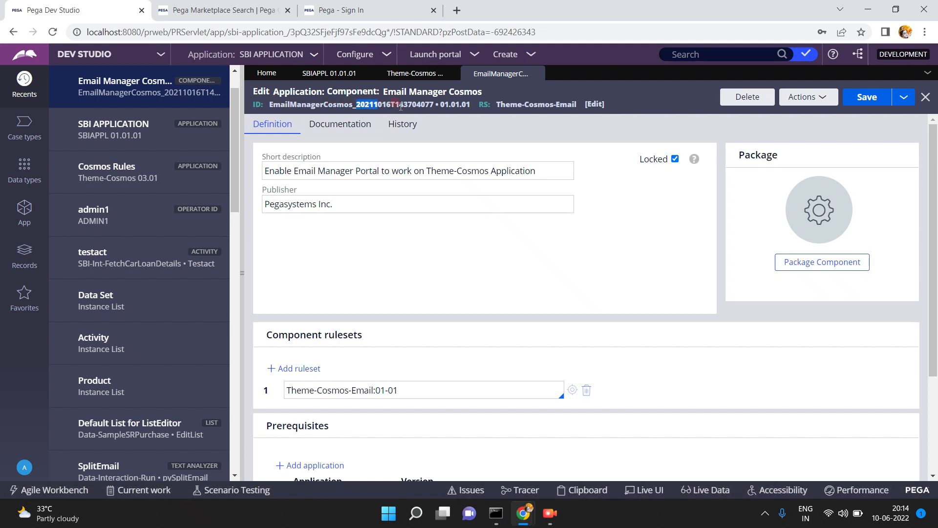
{"action": "left_click_drag", "start_coordinate": [441, 104], "coordinate": [472, 105]}
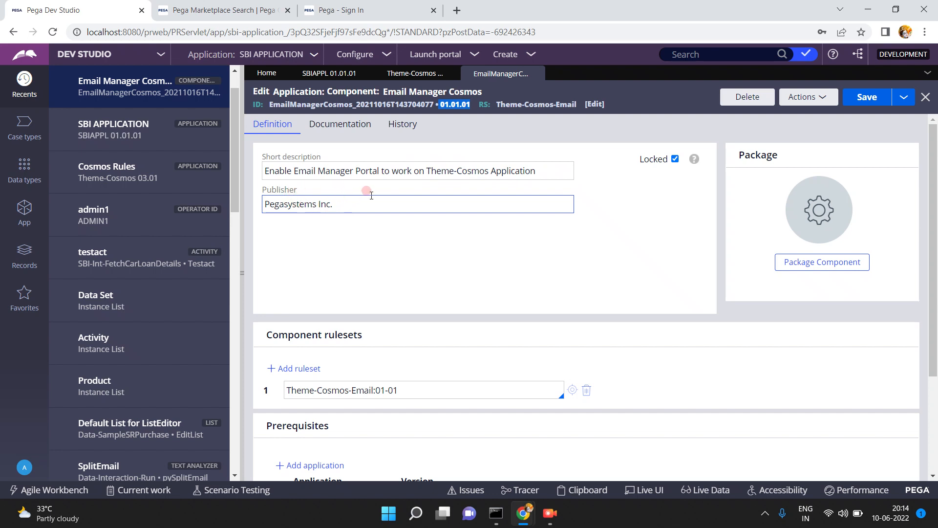
{"action": "left_click", "coordinate": [932, 405]}
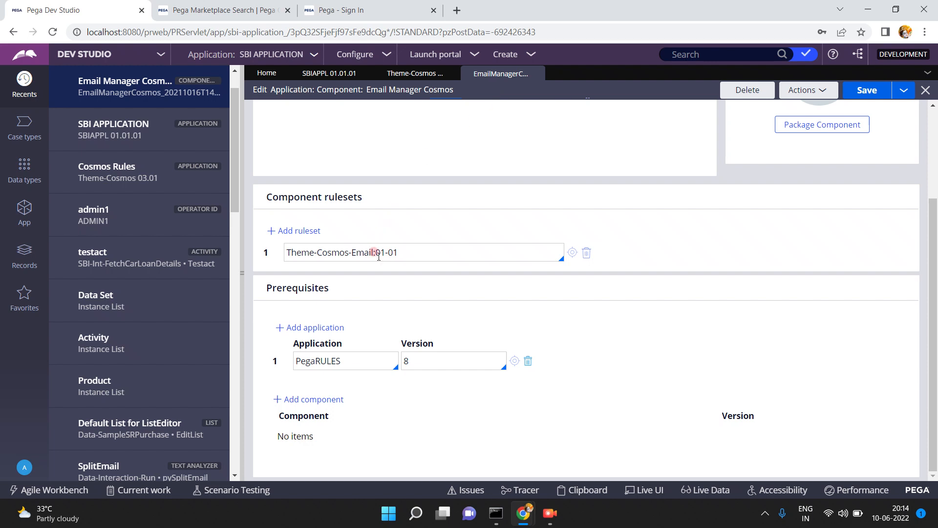
{"action": "double_click", "coordinate": [352, 361]}
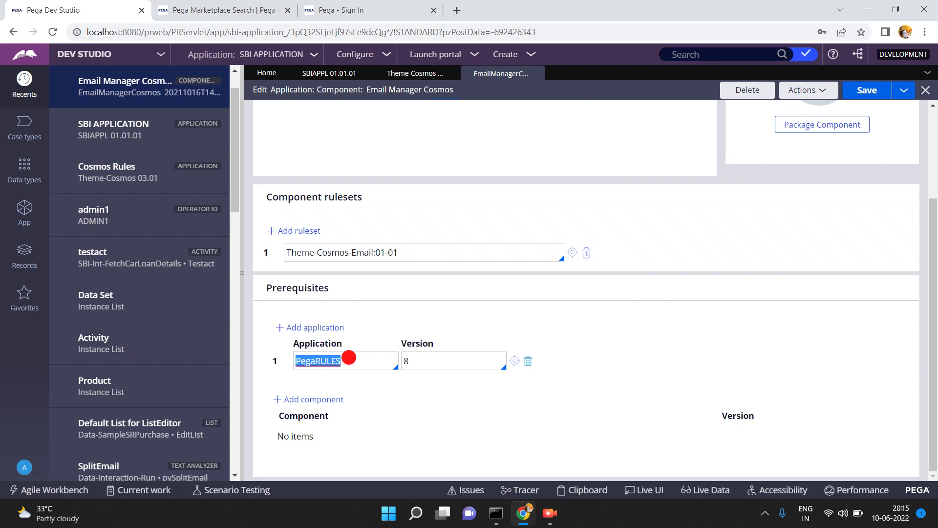
{"action": "left_click", "coordinate": [415, 75]}
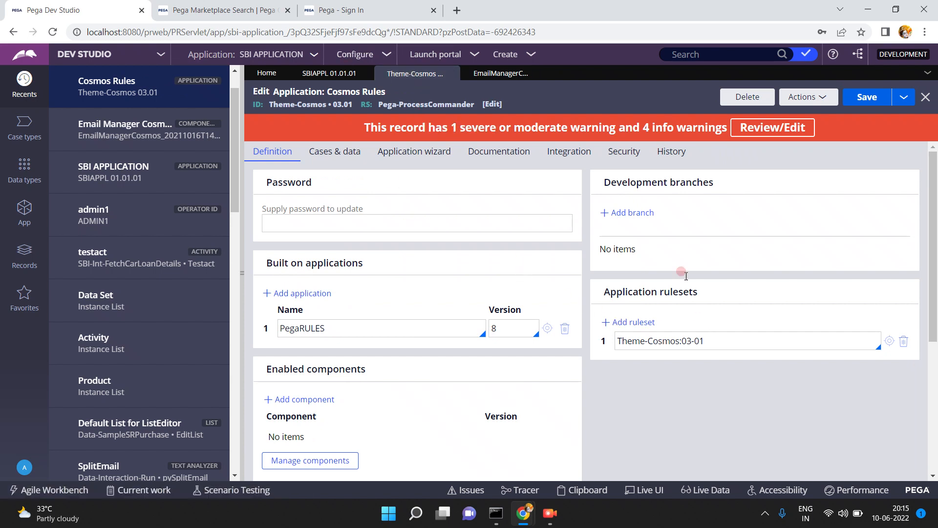
- On the Email Manager Cosmos record, add a blank prerequisite component row and then remove it
{"action": "double_click", "coordinate": [415, 336]}
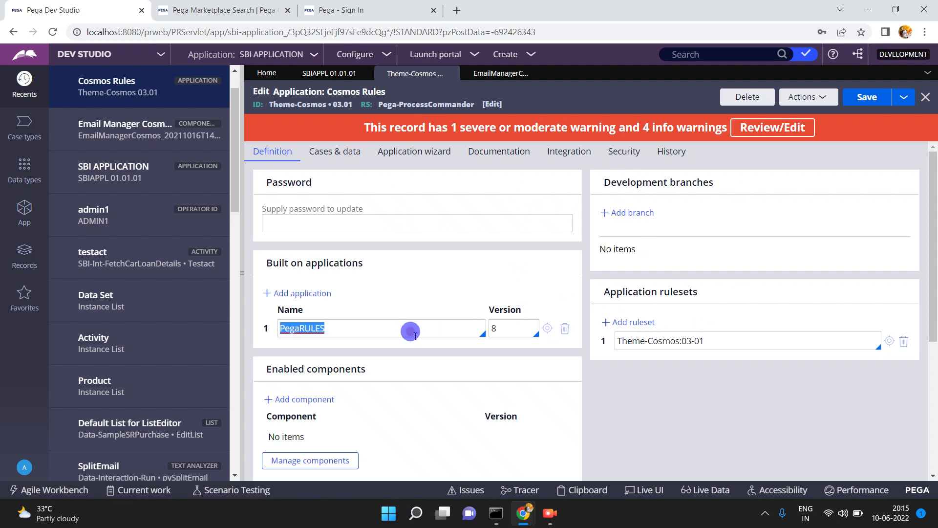
{"action": "left_click", "coordinate": [494, 73]}
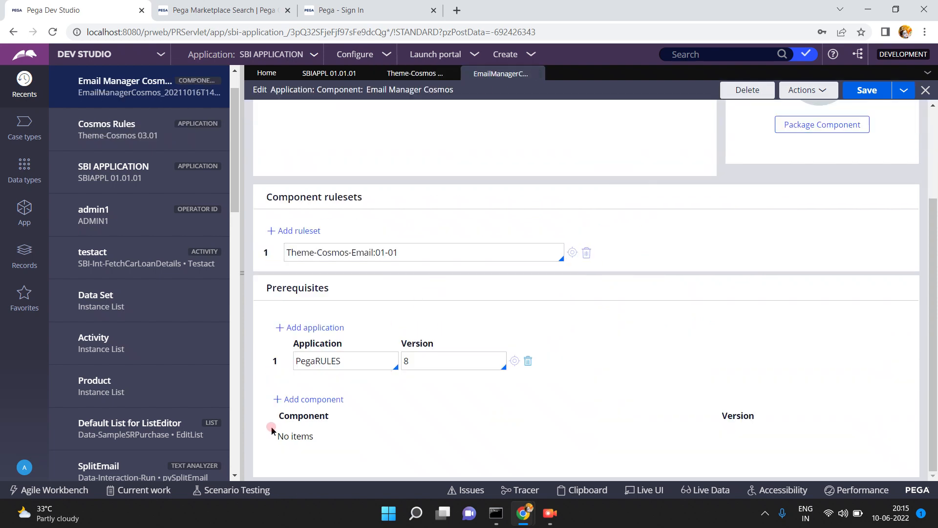
{"action": "left_click", "coordinate": [298, 402]}
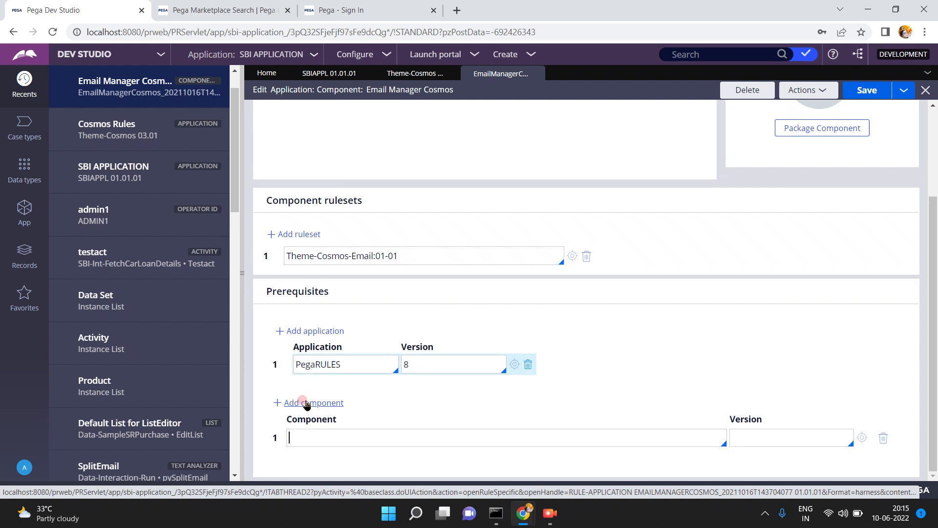
{"action": "left_click", "coordinate": [884, 439]}
{"action": "left_click", "coordinate": [884, 438]}
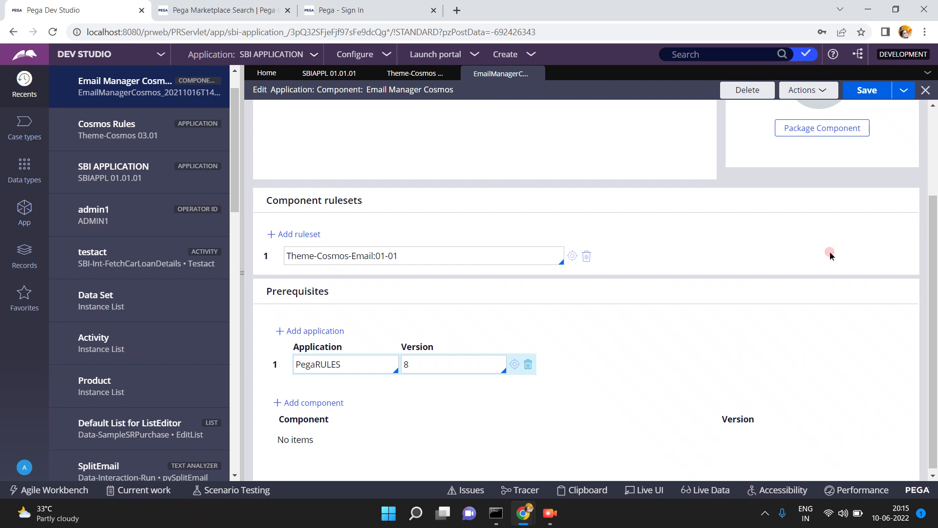
- View the component's documentation, then switch to the Pega Marketplace search page
{"action": "scroll", "coordinate": [934, 148], "scroll_direction": "up", "scroll_amount": 3}
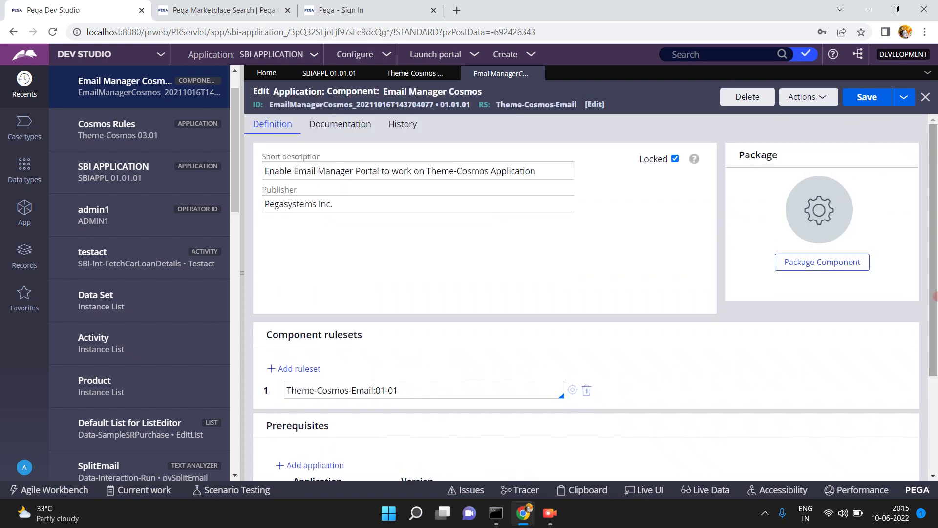
{"action": "left_click", "coordinate": [335, 126]}
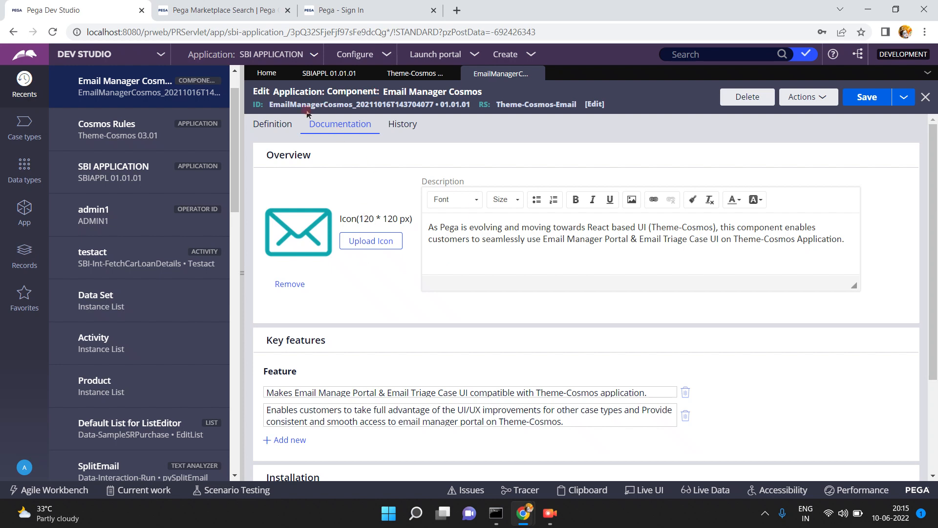
{"action": "left_click", "coordinate": [220, 11]}
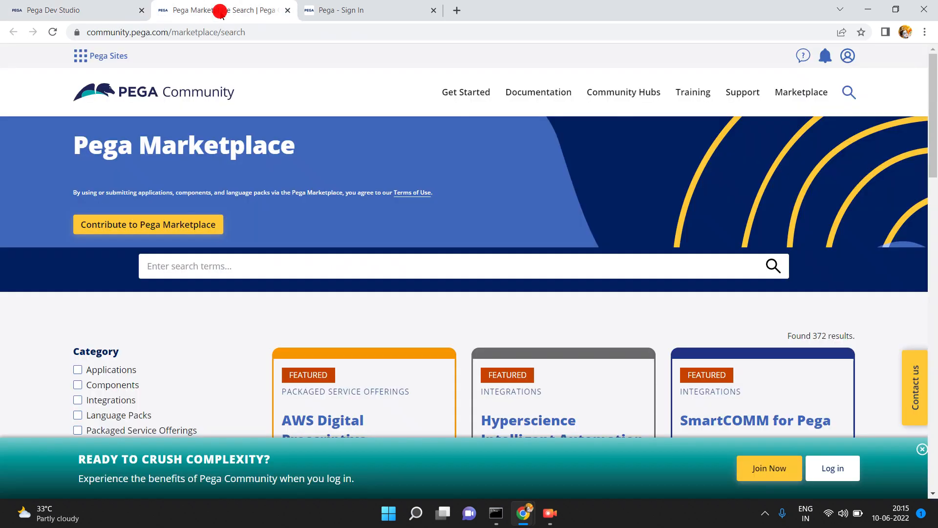
- Search Pega Marketplace for 'emailmanagercosmos'
{"action": "left_click", "coordinate": [268, 260]}
{"action": "type", "text": "emailmana"}
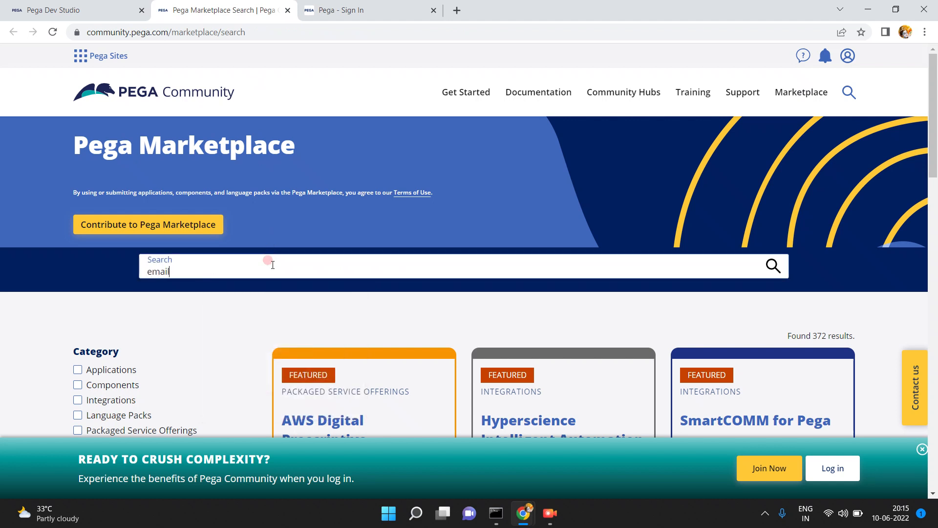
{"action": "type", "text": "gercos"}
{"action": "key", "text": "Return"}
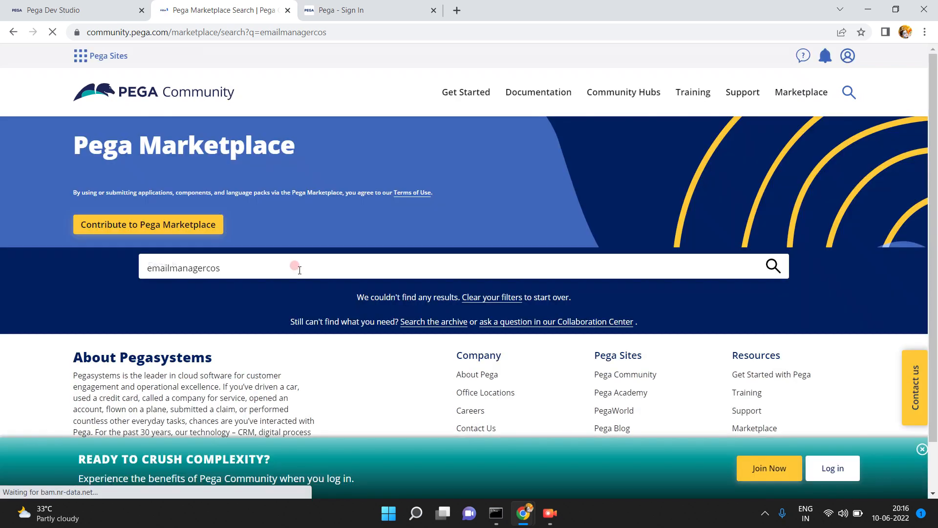
{"action": "left_click", "coordinate": [298, 269]}
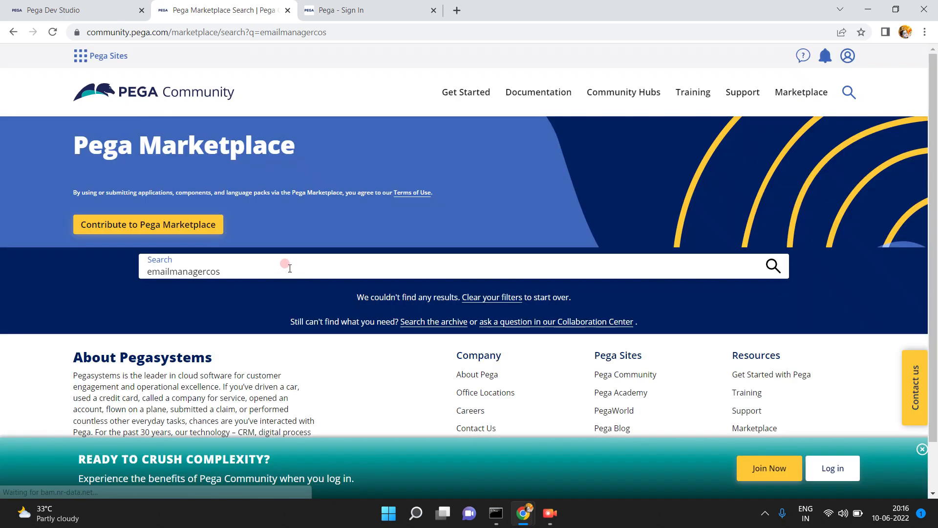
{"action": "type", "text": "mos"}
{"action": "key", "text": "Return"}
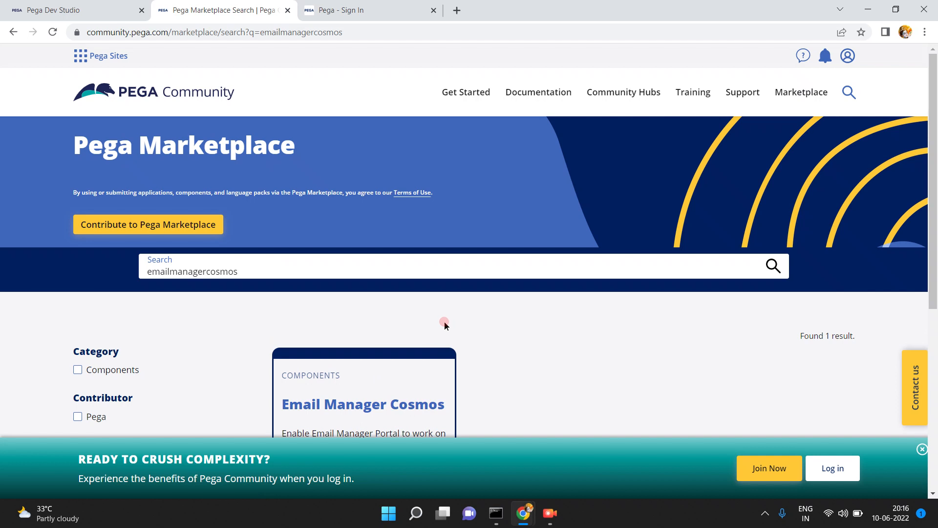
- Open the Email Manager Cosmos listing and scroll to its version 2.0.0 downloads for 8.7 and 8.6
{"action": "scroll", "coordinate": [446, 330], "scroll_direction": "down", "scroll_amount": 4}
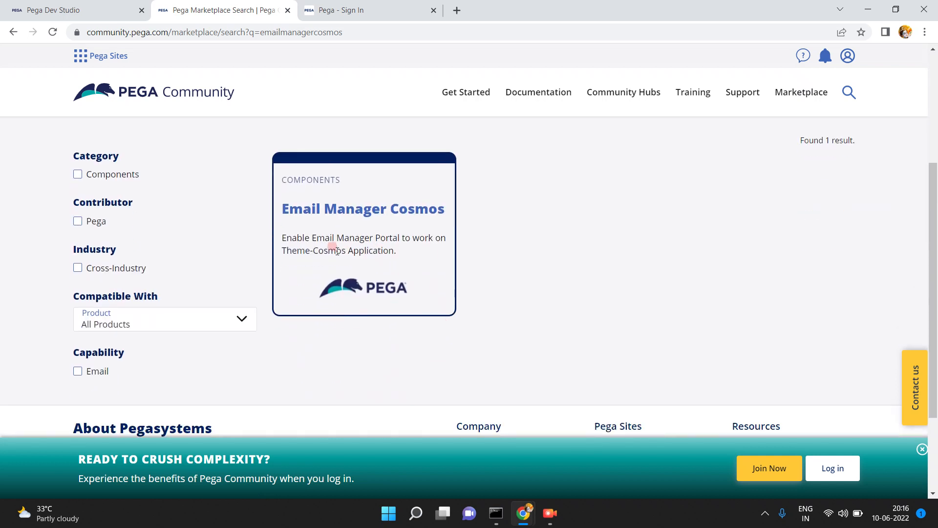
{"action": "left_click", "coordinate": [341, 210]}
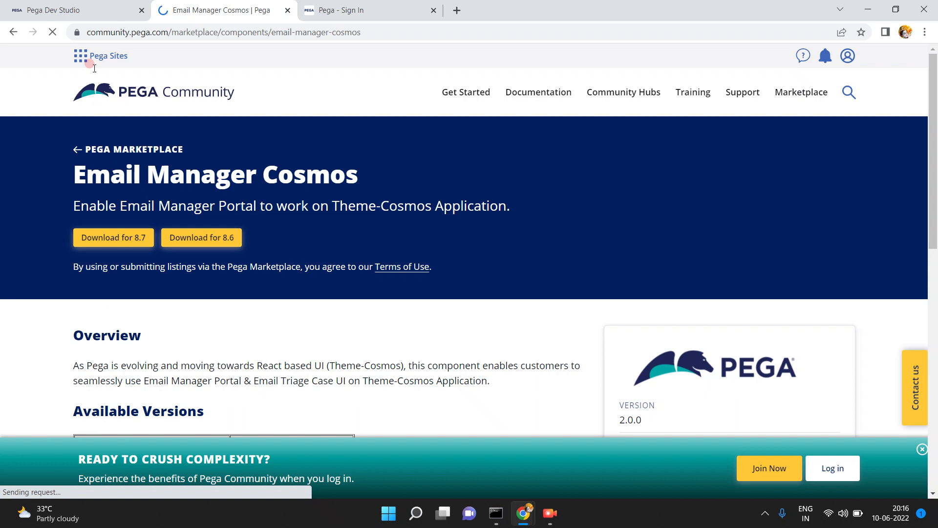
{"action": "left_click", "coordinate": [96, 11]}
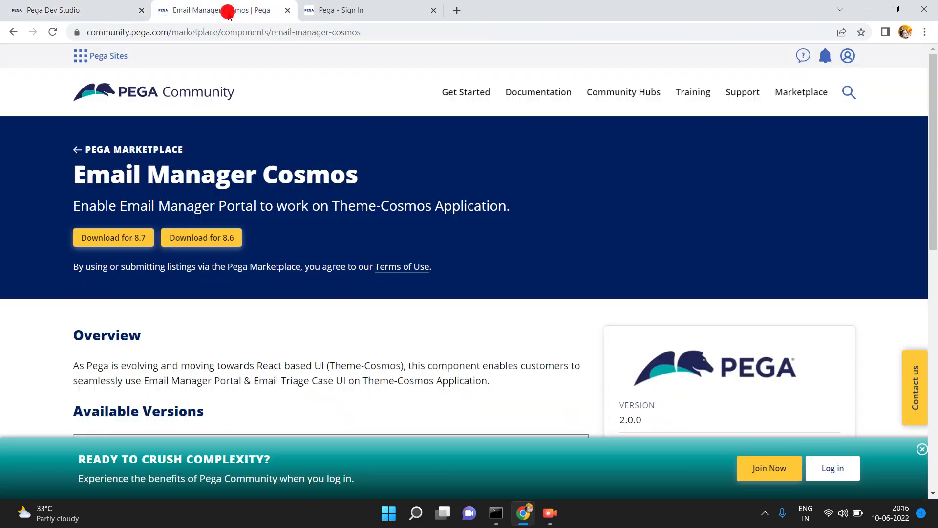
{"action": "left_click", "coordinate": [227, 9]}
{"action": "scroll", "coordinate": [305, 343], "scroll_direction": "down", "scroll_amount": 7}
{"action": "scroll", "coordinate": [304, 342], "scroll_direction": "down", "scroll_amount": 1}
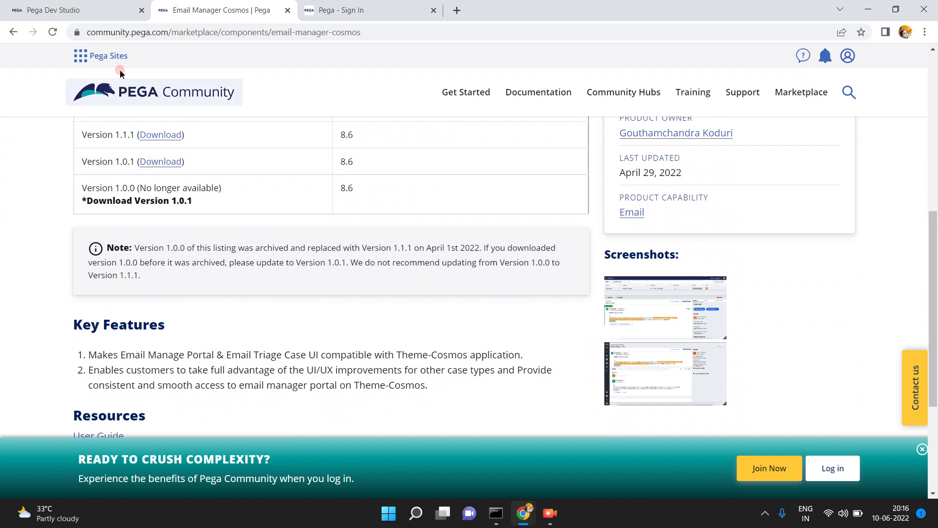
{"action": "left_click", "coordinate": [116, 13]}
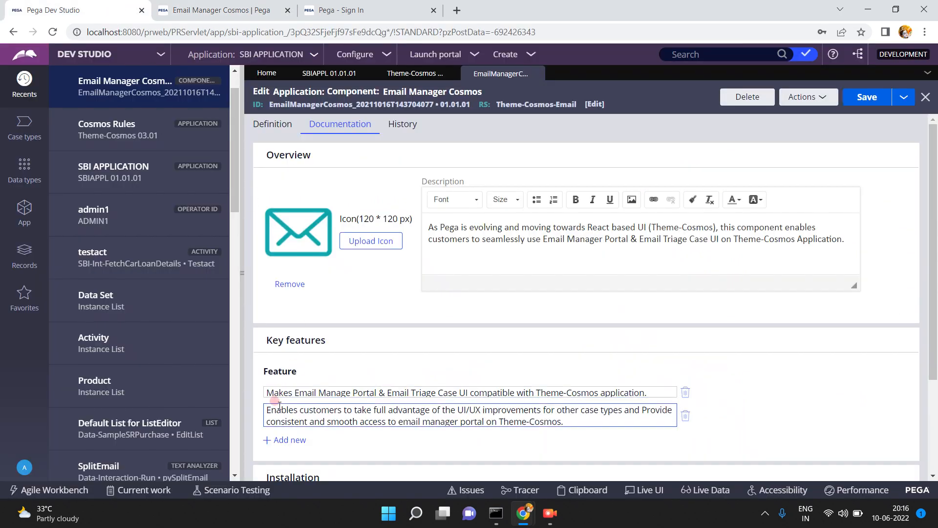
{"action": "scroll", "coordinate": [934, 400], "scroll_direction": "down", "scroll_amount": 1}
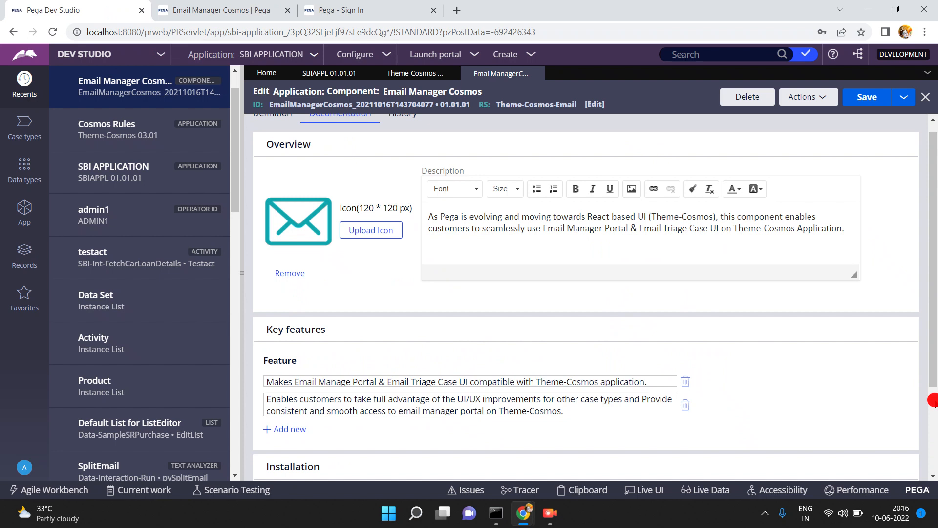
{"action": "scroll", "coordinate": [933, 399], "scroll_direction": "down", "scroll_amount": 3}
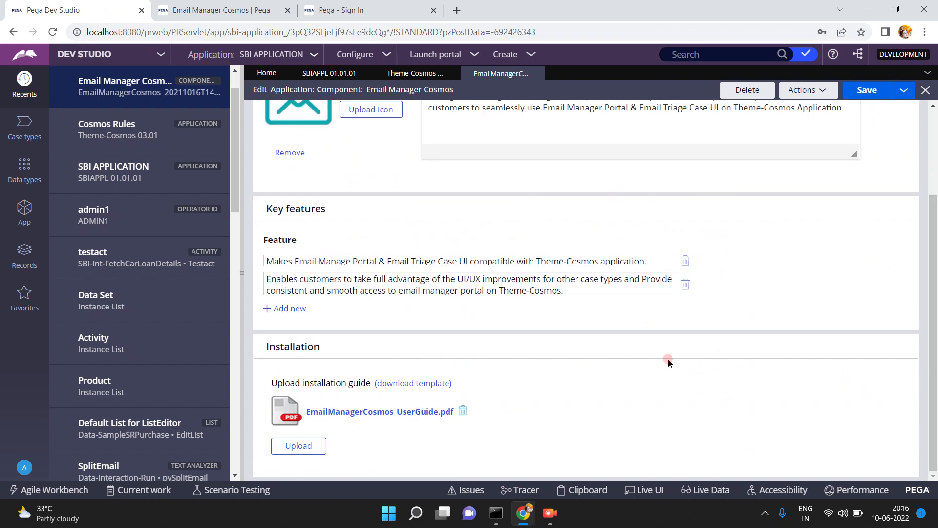
{"action": "left_click", "coordinate": [225, 11]}
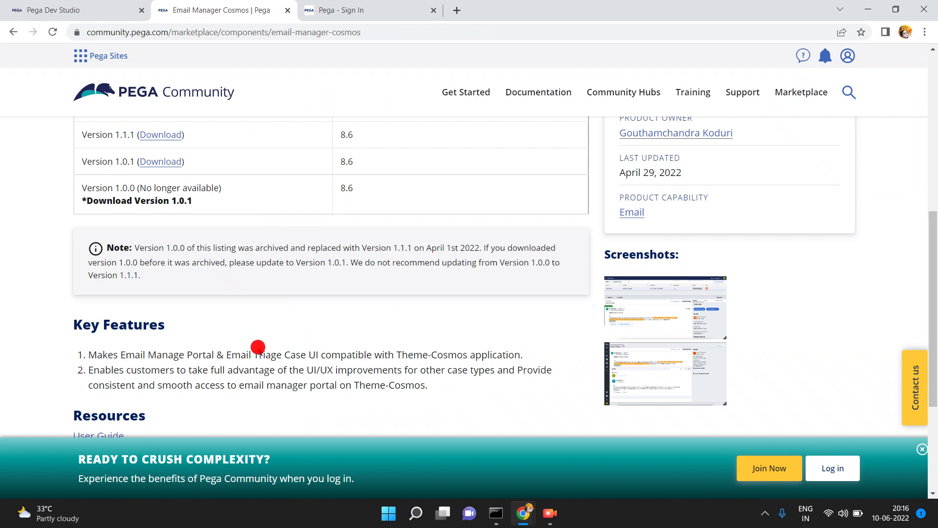
{"action": "scroll", "coordinate": [258, 347], "scroll_direction": "down", "scroll_amount": 4}
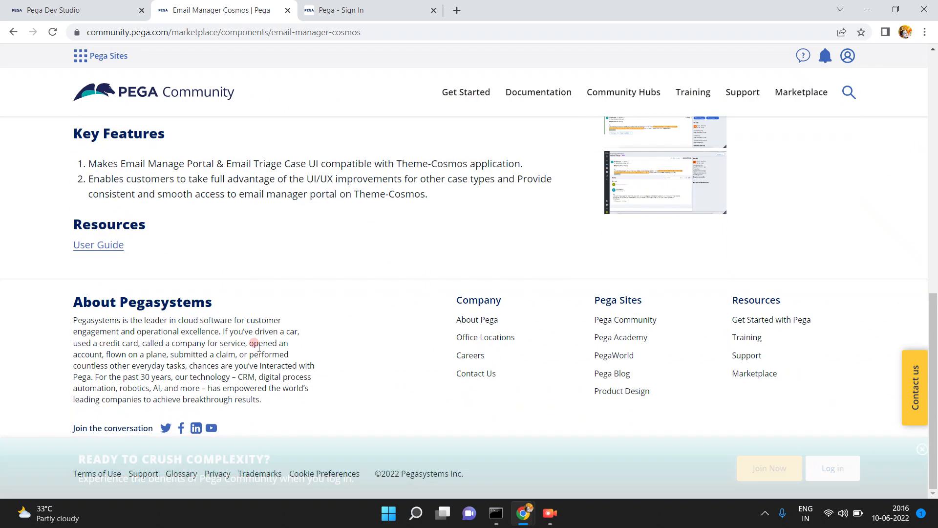
{"action": "scroll", "coordinate": [247, 342], "scroll_direction": "up", "scroll_amount": 3}
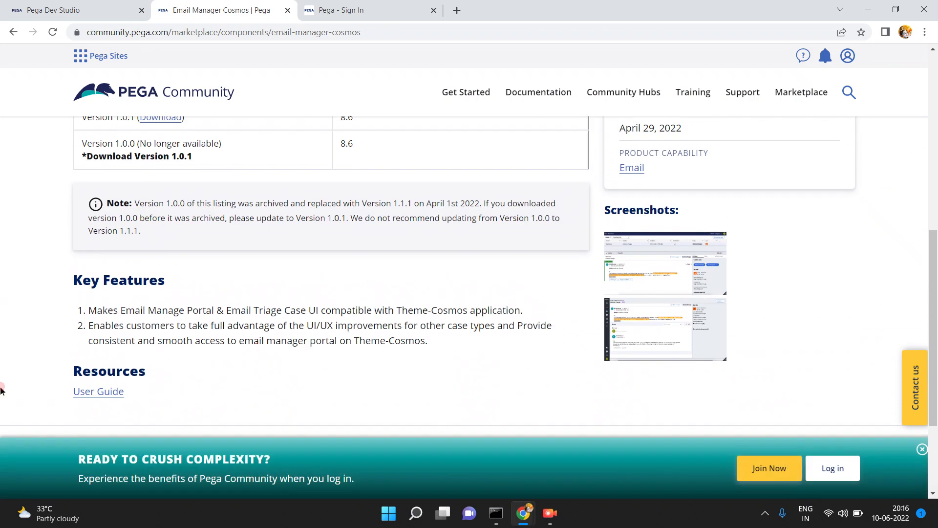
{"action": "left_click", "coordinate": [87, 392]}
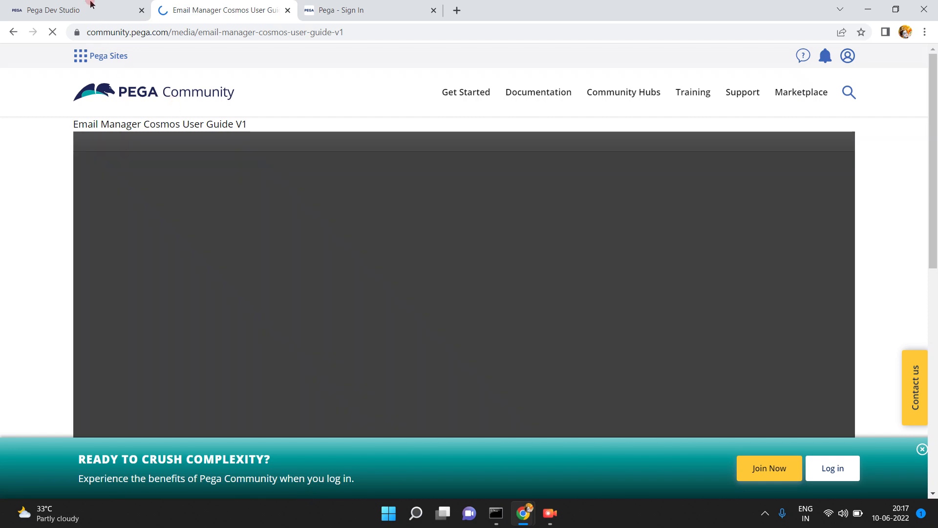
{"action": "left_click", "coordinate": [94, 10]}
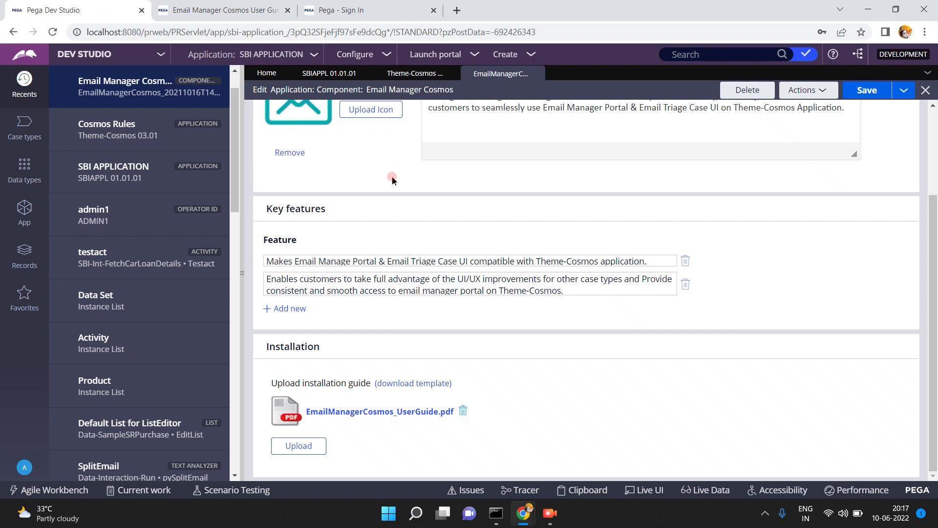
{"action": "left_click", "coordinate": [389, 275]}
{"action": "left_click", "coordinate": [322, 380]}
{"action": "left_click", "coordinate": [421, 384]}
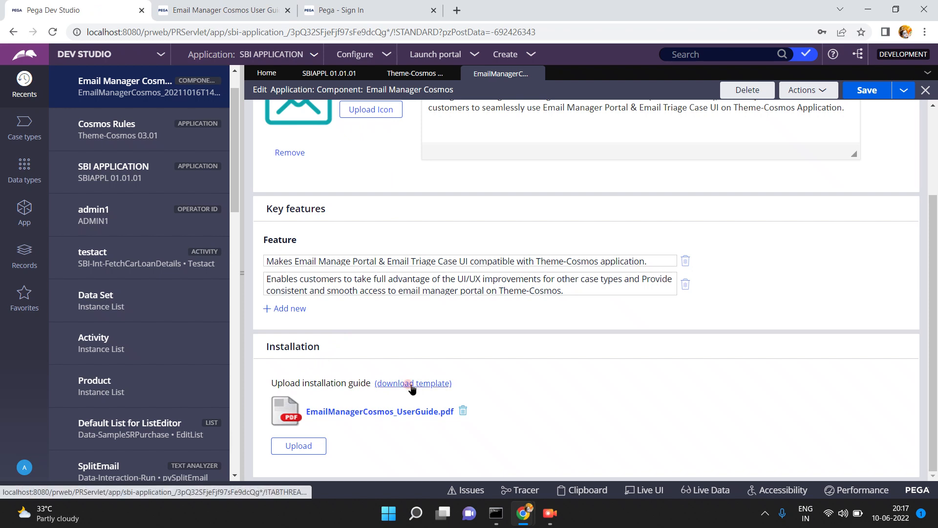
{"action": "left_click", "coordinate": [327, 412]}
{"action": "left_click", "coordinate": [239, 11]}
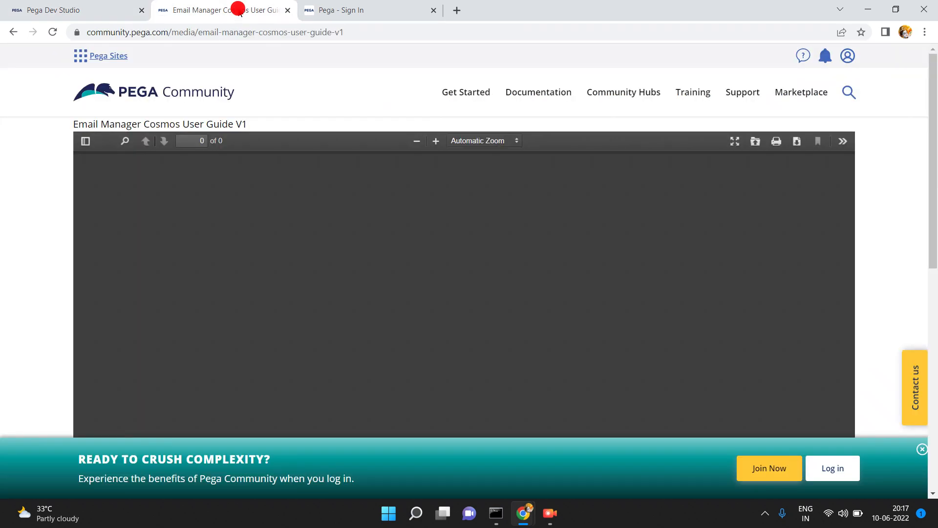
{"action": "left_click", "coordinate": [110, 5]}
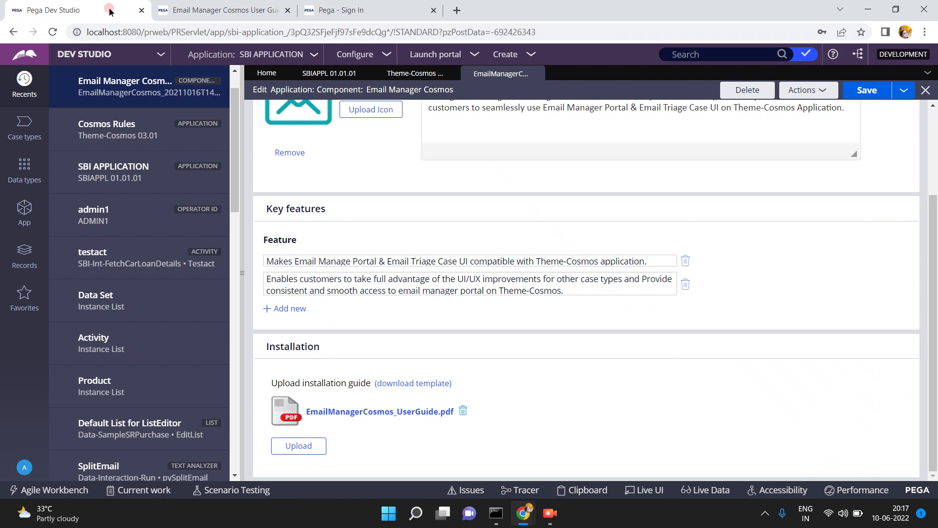
{"action": "left_click", "coordinate": [110, 9]}
{"action": "left_click", "coordinate": [934, 152]}
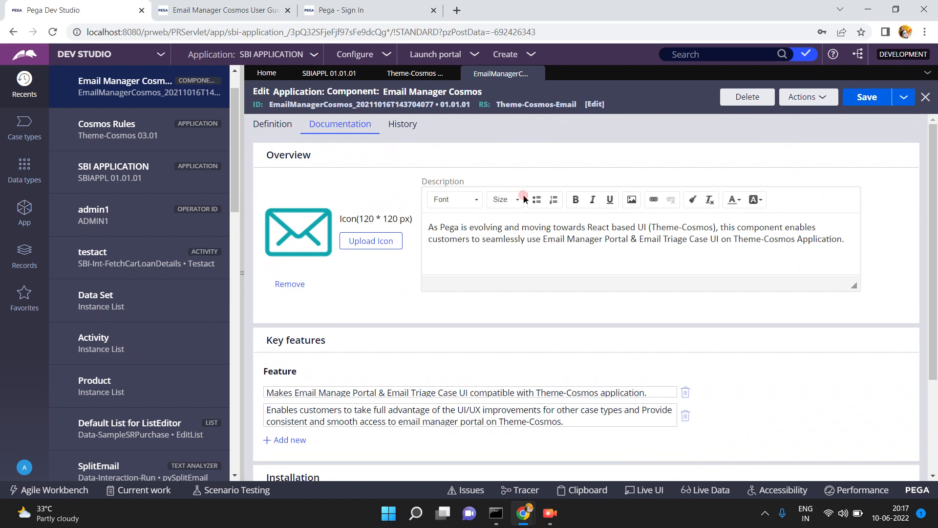
{"action": "left_click", "coordinate": [270, 128]}
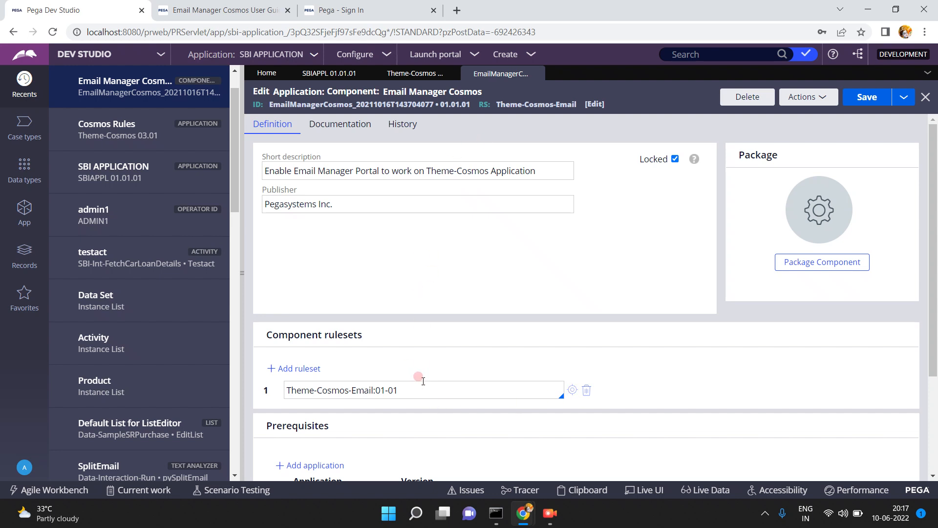
- Open the Theme-Cosmos-Email:01-01 ruleset listed under Component rulesets
{"action": "left_click", "coordinate": [572, 389]}
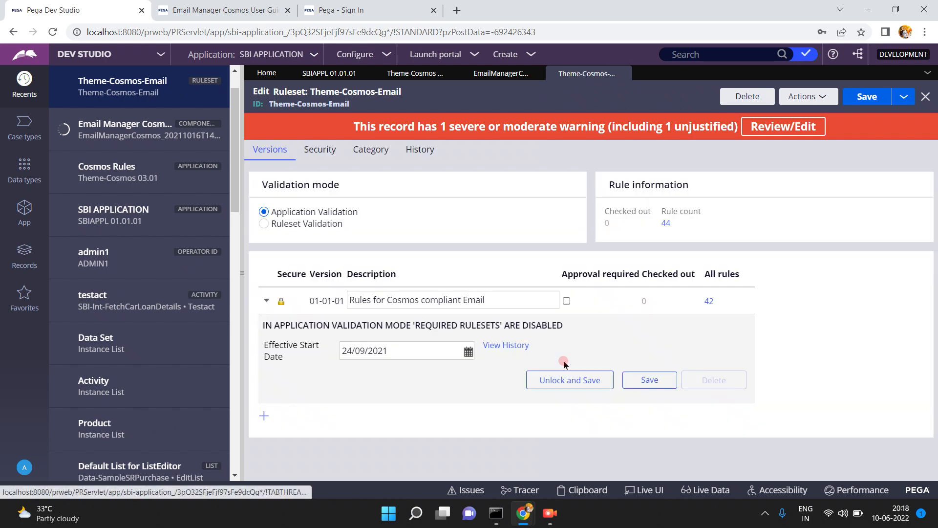
{"action": "left_click", "coordinate": [406, 304]}
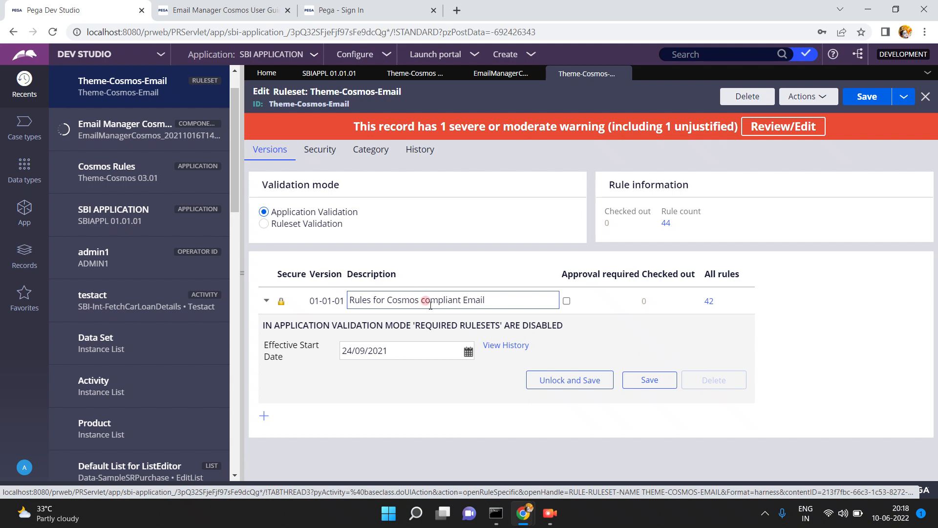
{"action": "left_click", "coordinate": [695, 301]}
{"action": "left_click", "coordinate": [708, 303]}
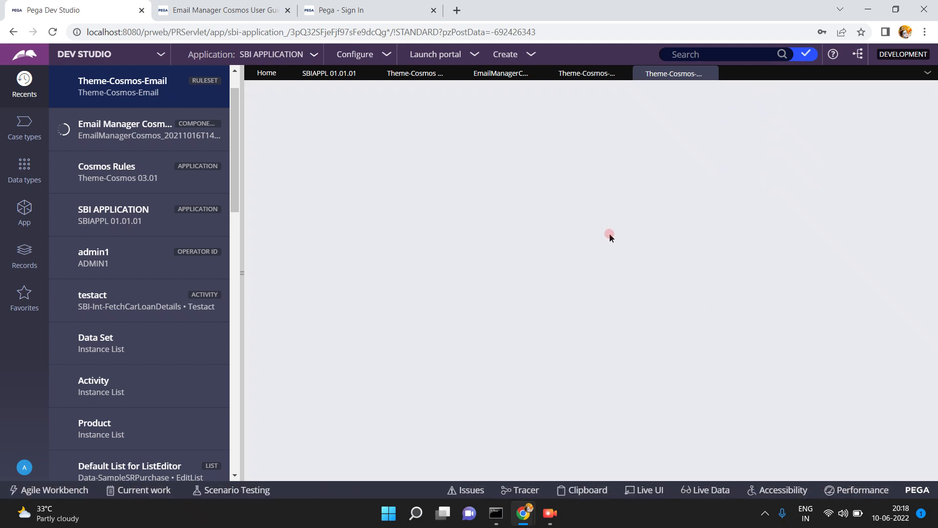
{"action": "left_click", "coordinate": [237, 273]}
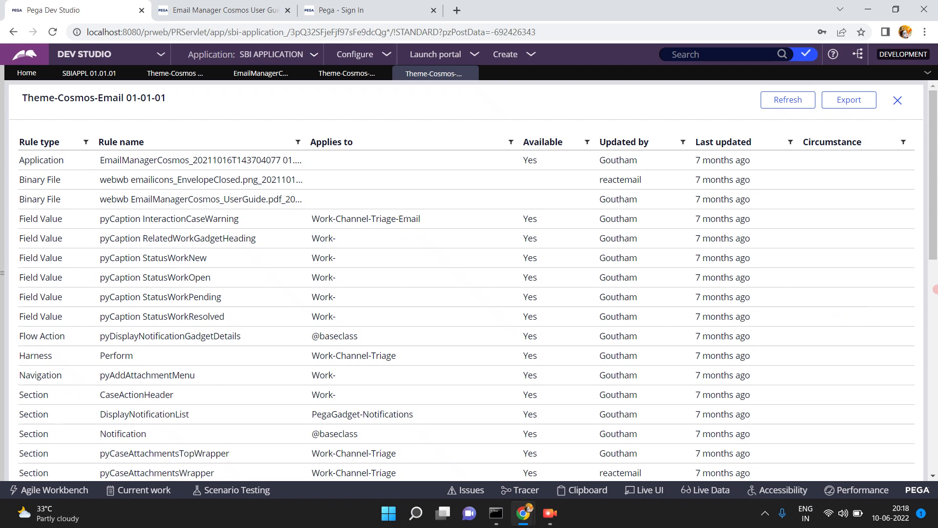
{"action": "left_click", "coordinate": [933, 320]}
{"action": "left_click_drag", "start_coordinate": [935, 381], "coordinate": [934, 412]}
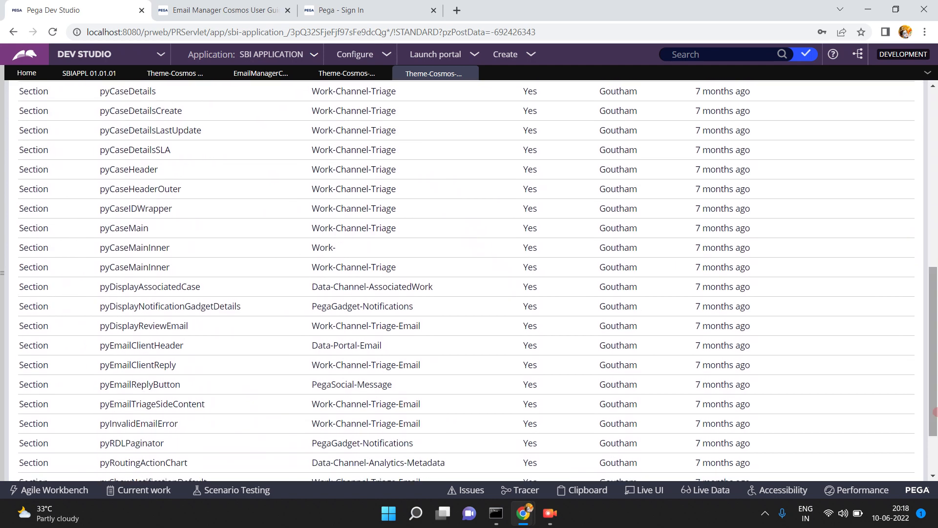
{"action": "left_click", "coordinate": [934, 443]}
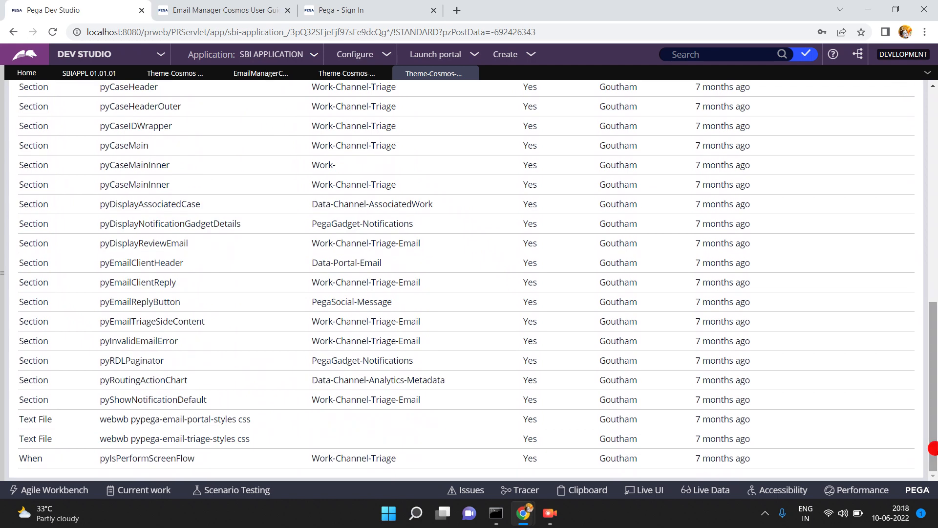
{"action": "left_click", "coordinate": [936, 244]}
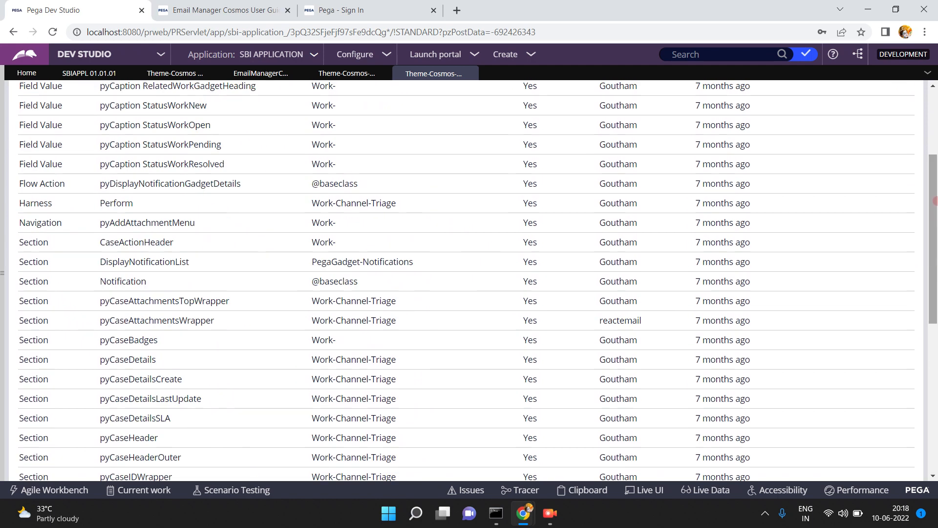
{"action": "left_click", "coordinate": [931, 103]}
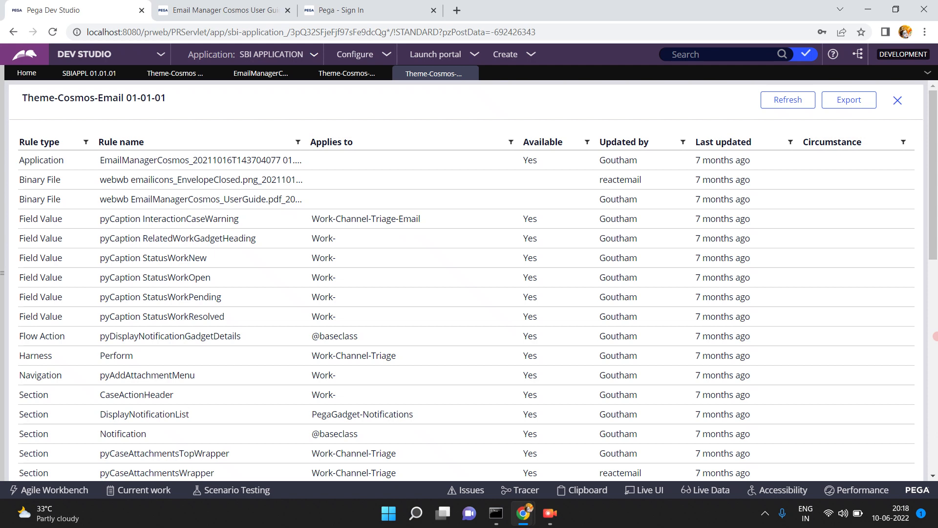
{"action": "left_click", "coordinate": [933, 406]}
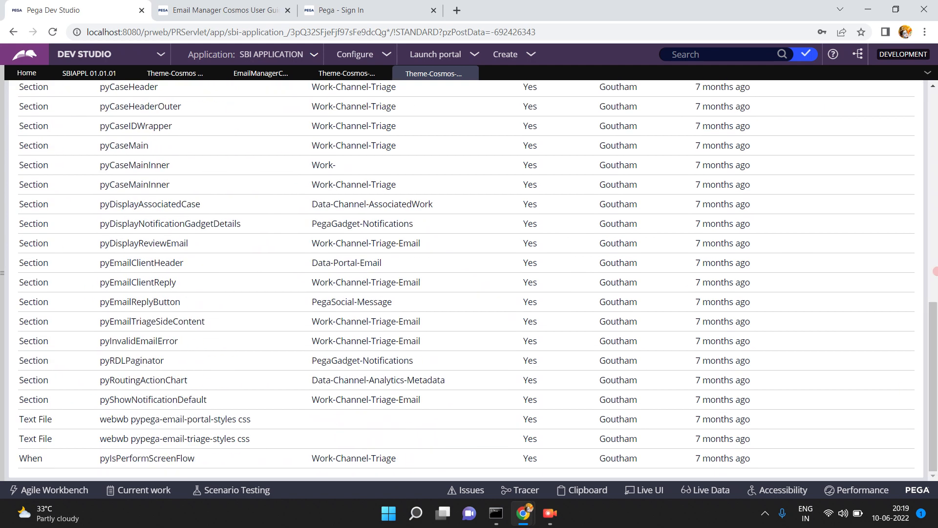
{"action": "left_click", "coordinate": [933, 259]}
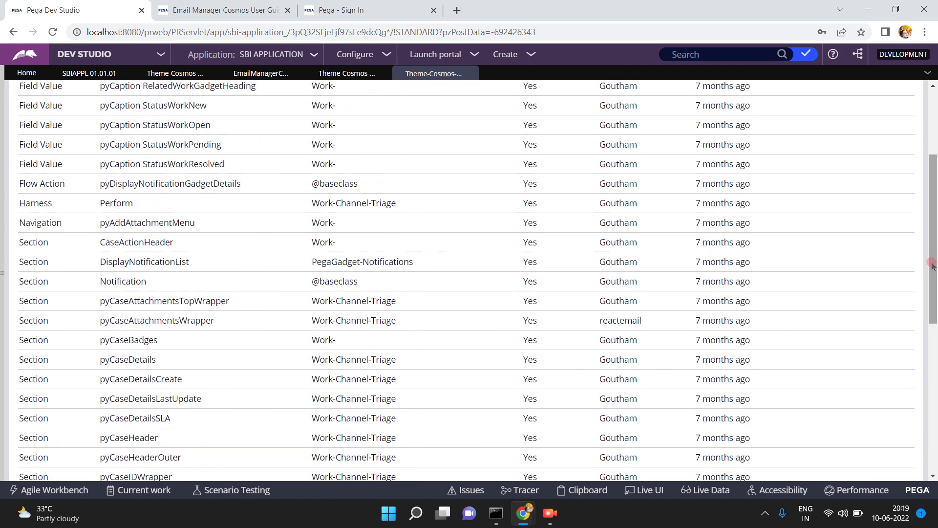
{"action": "left_click", "coordinate": [933, 109]}
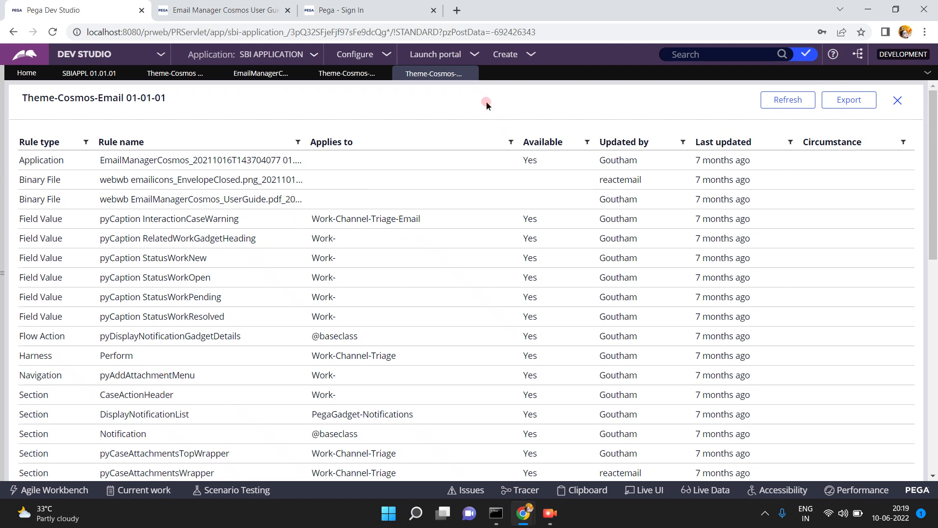
{"action": "left_click", "coordinate": [469, 74]}
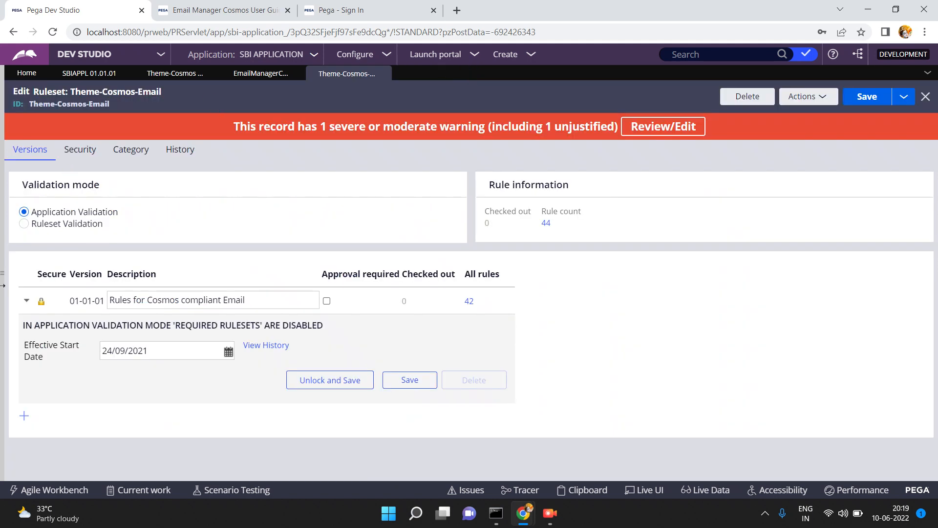
- Open the CarLoan case type from the Case types list
{"action": "left_click", "coordinate": [3, 269]}
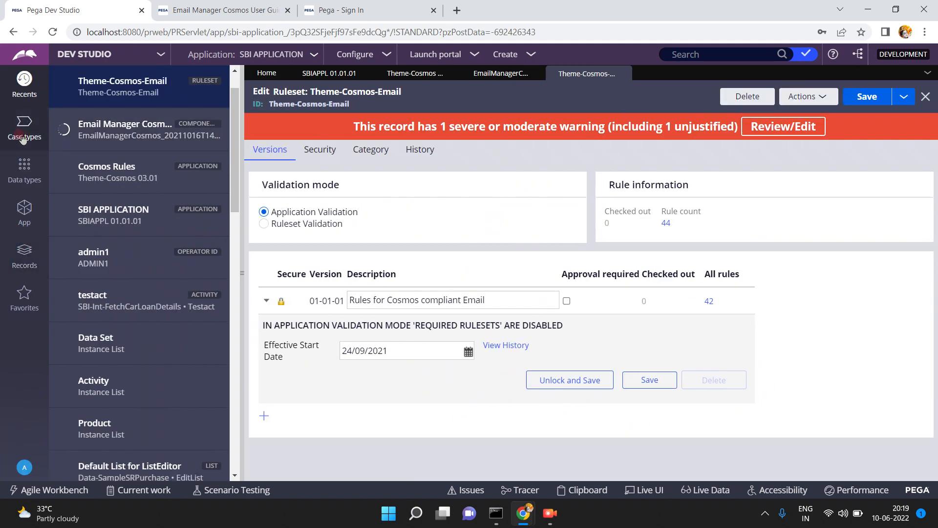
{"action": "left_click", "coordinate": [19, 135]}
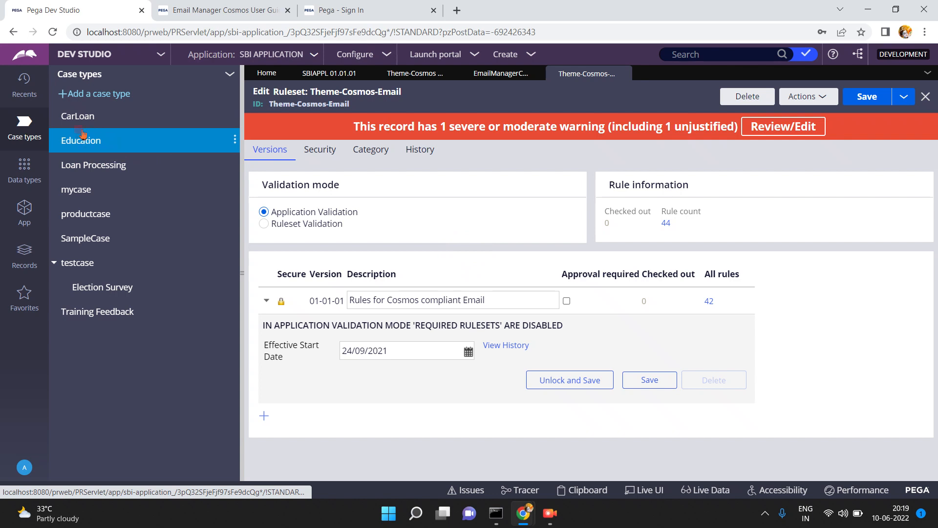
{"action": "left_click", "coordinate": [77, 117]}
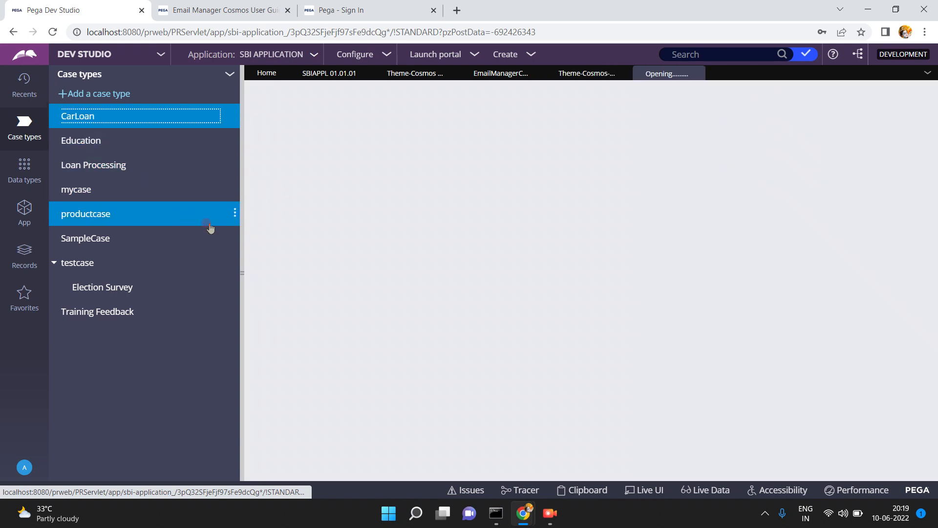
{"action": "left_click", "coordinate": [241, 274]}
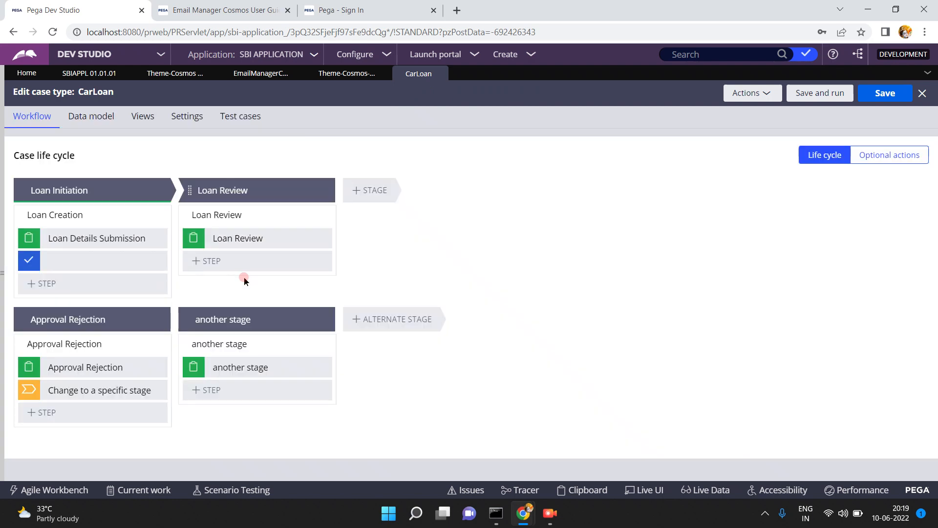
- Bring up the Loan Details Submission step's settings, then save and run CarLoan
{"action": "left_click", "coordinate": [61, 233]}
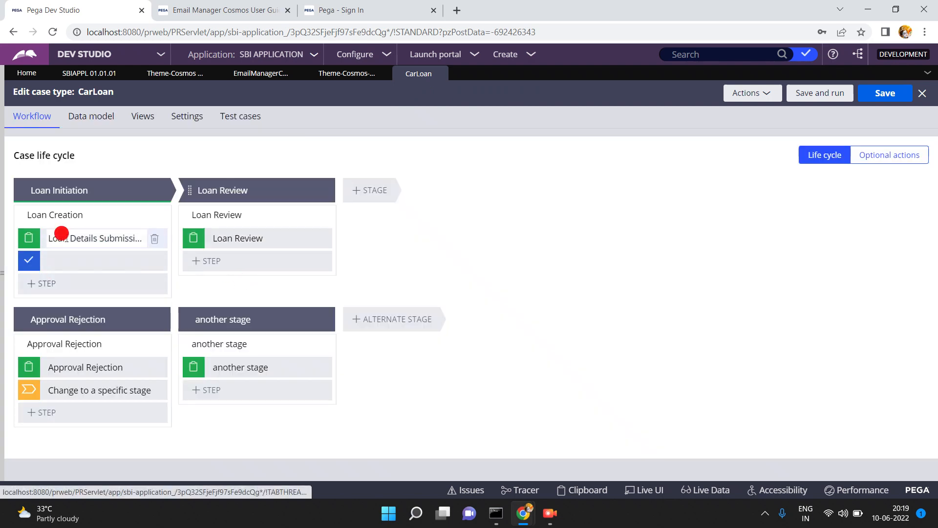
{"action": "left_click", "coordinate": [66, 238]}
{"action": "left_click", "coordinate": [75, 238]}
{"action": "left_click", "coordinate": [545, 125]}
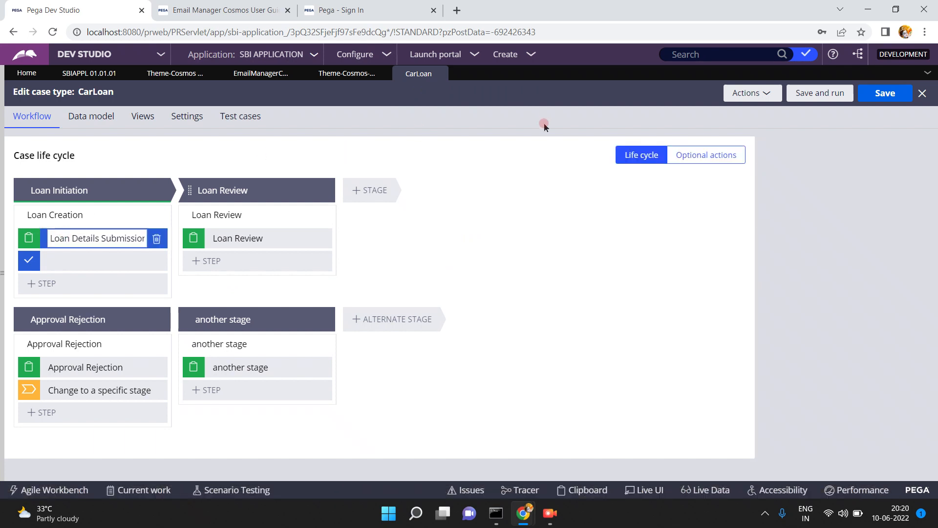
{"action": "left_click", "coordinate": [827, 93]}
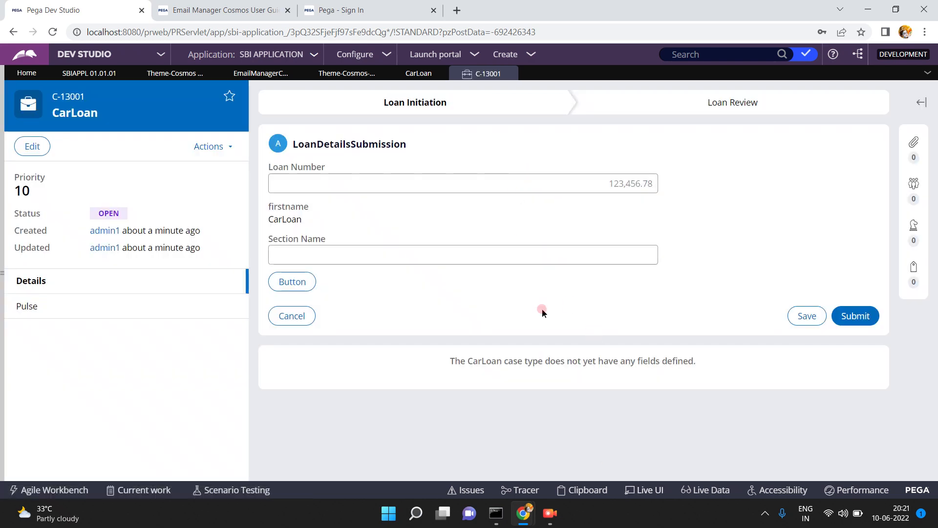
- With Live UI, pick the Loan Number field and open its LoanDetailsSubmission section rule
{"action": "left_click", "coordinate": [636, 490]}
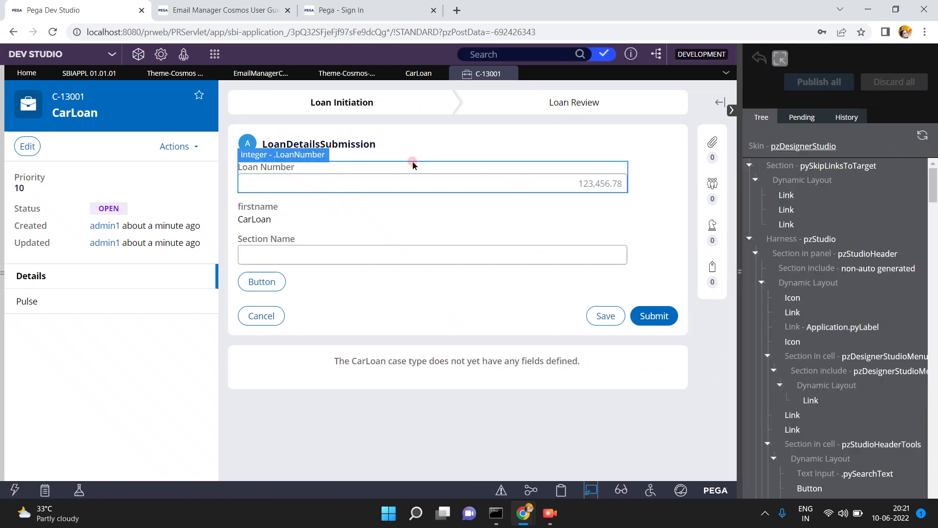
{"action": "left_click", "coordinate": [318, 187]}
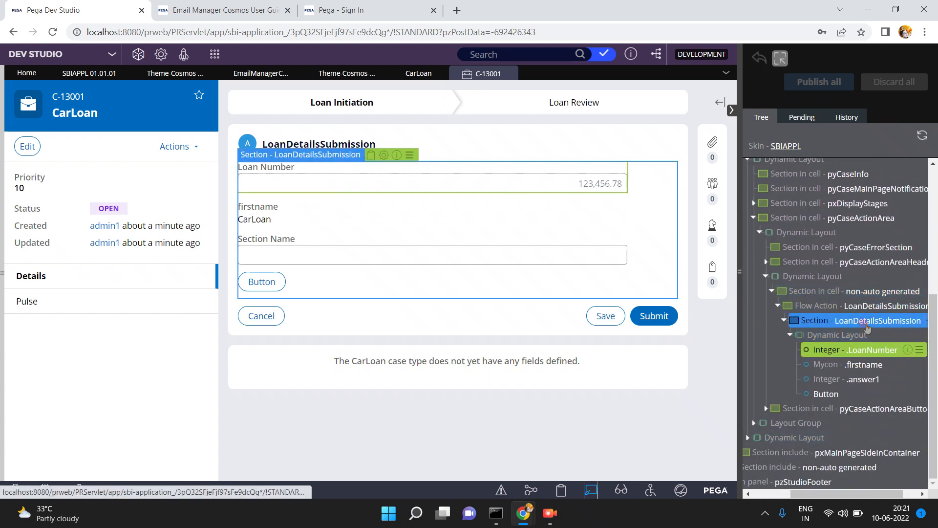
{"action": "left_click", "coordinate": [864, 321]}
{"action": "left_click", "coordinate": [908, 323]}
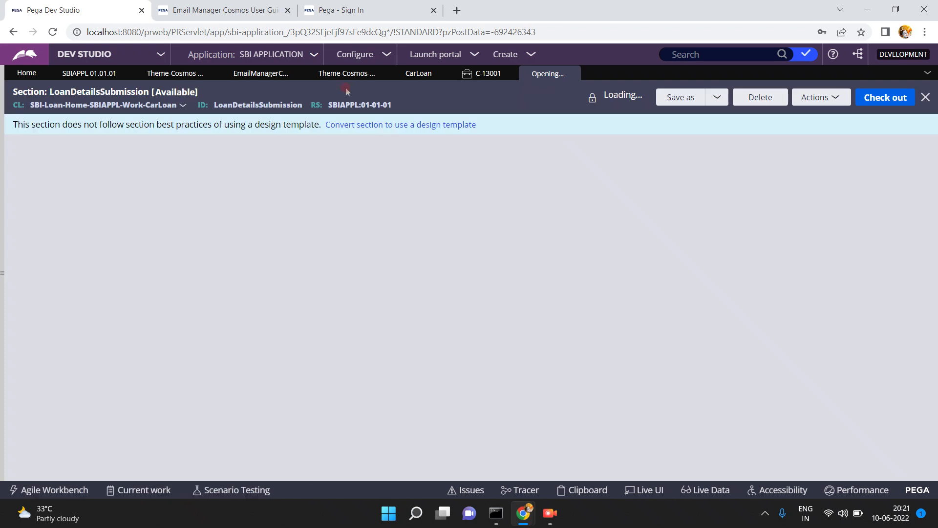
- List all rules in the Theme-Cosmos-Email ruleset, then return to the LoanDetailsSubmission section
{"action": "left_click", "coordinate": [339, 74]}
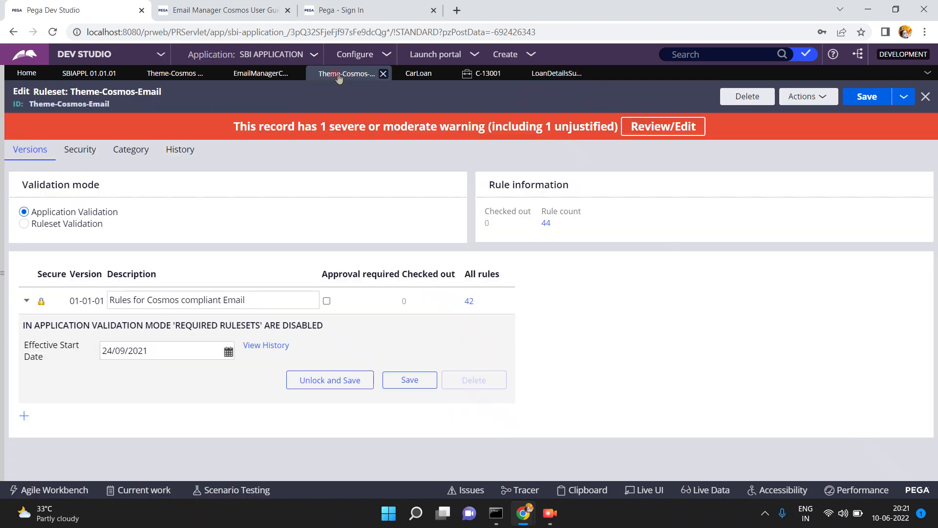
{"action": "left_click", "coordinate": [546, 223]}
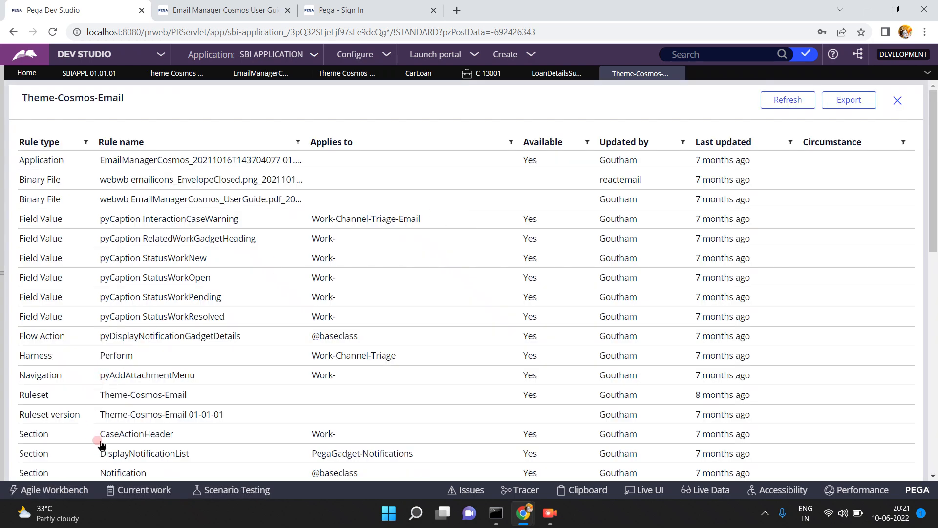
{"action": "left_click", "coordinate": [551, 74]}
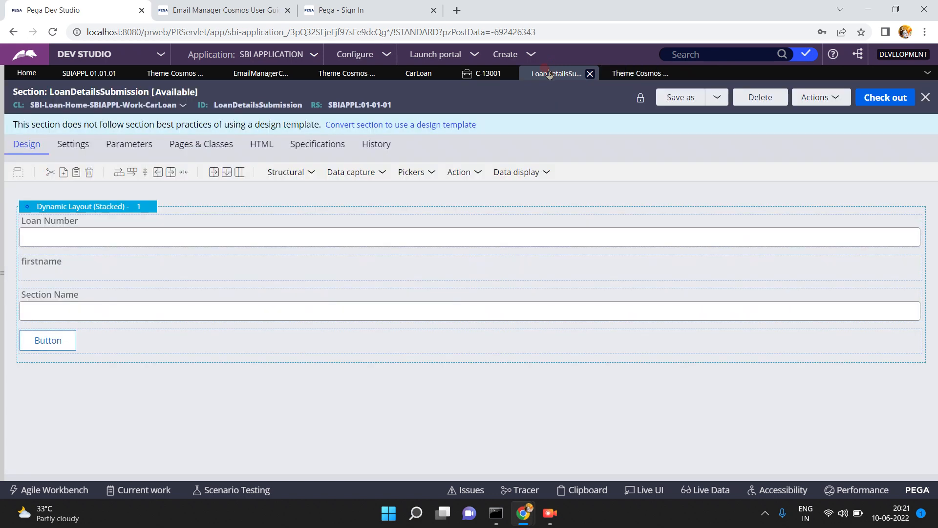
- Drag an Embedded section from Structural into the layout below the Button
{"action": "left_click", "coordinate": [311, 172]}
{"action": "left_click", "coordinate": [324, 208]}
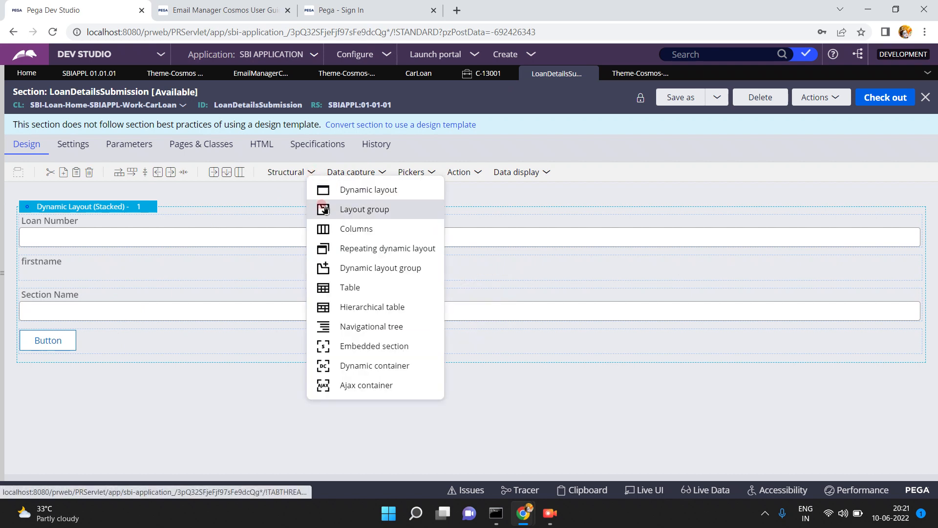
{"action": "left_click", "coordinate": [323, 347]}
{"action": "mouse_move", "coordinate": [324, 348]}
{"action": "left_mouse_down"}
{"action": "mouse_move", "coordinate": [249, 329]}
{"action": "mouse_move", "coordinate": [171, 287]}
{"action": "mouse_move", "coordinate": [171, 276]}
{"action": "left_mouse_up"}
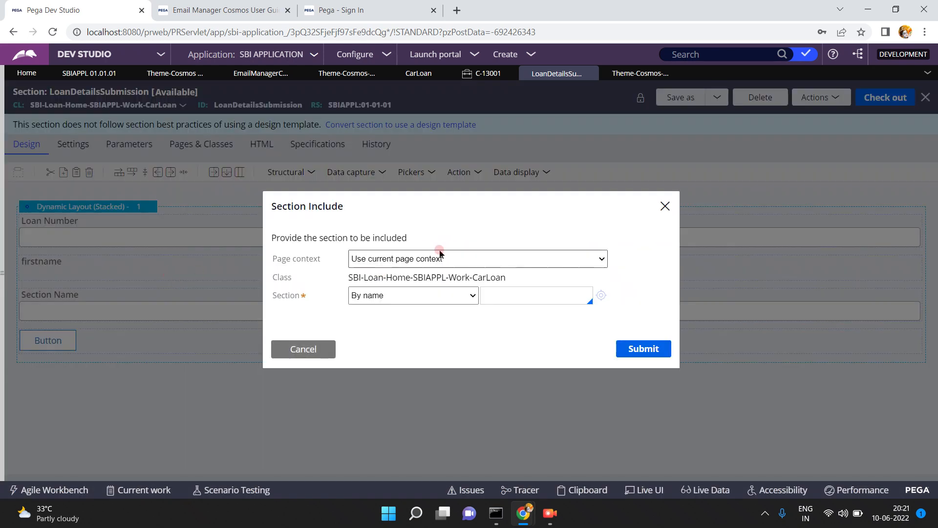
- Keep the Section Include identifying the section by name in the current page context
{"action": "left_click", "coordinate": [427, 260]}
{"action": "left_click", "coordinate": [423, 295]}
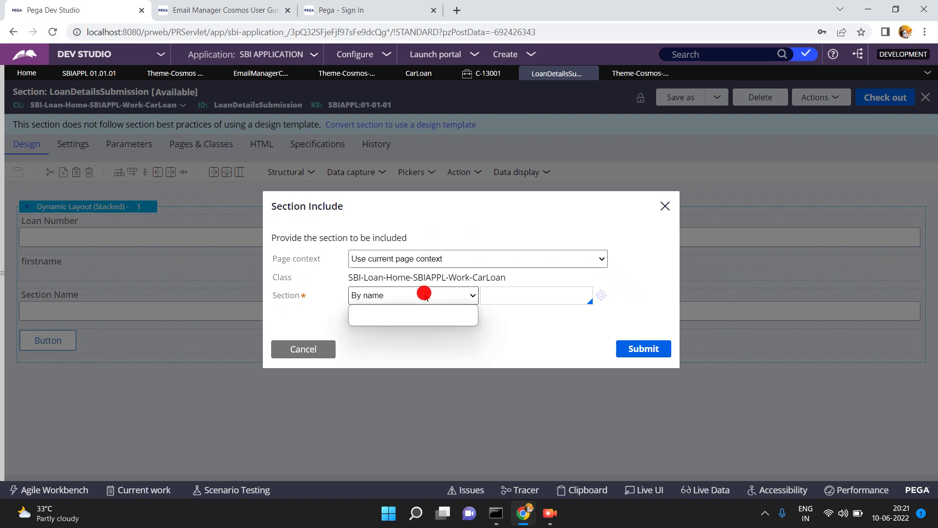
{"action": "left_click", "coordinate": [424, 295]}
{"action": "left_click", "coordinate": [506, 296]}
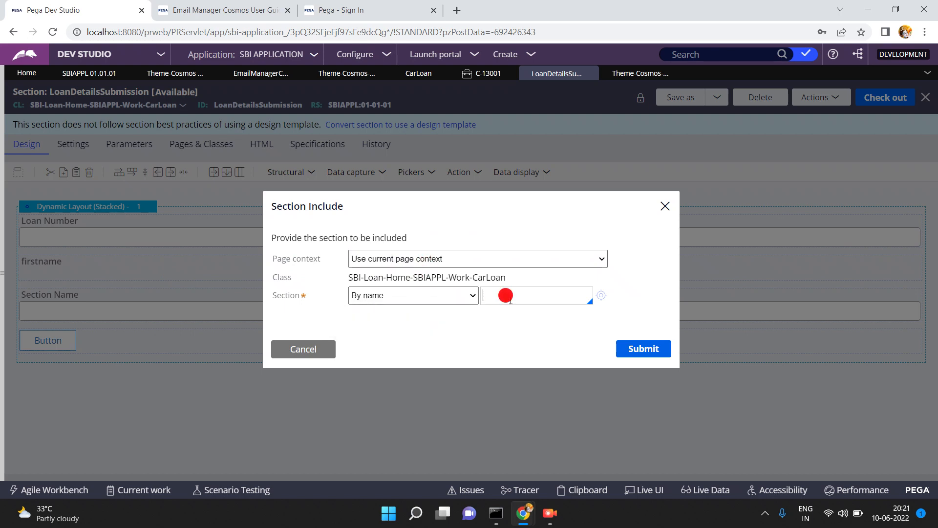
{"action": "left_click", "coordinate": [628, 75]}
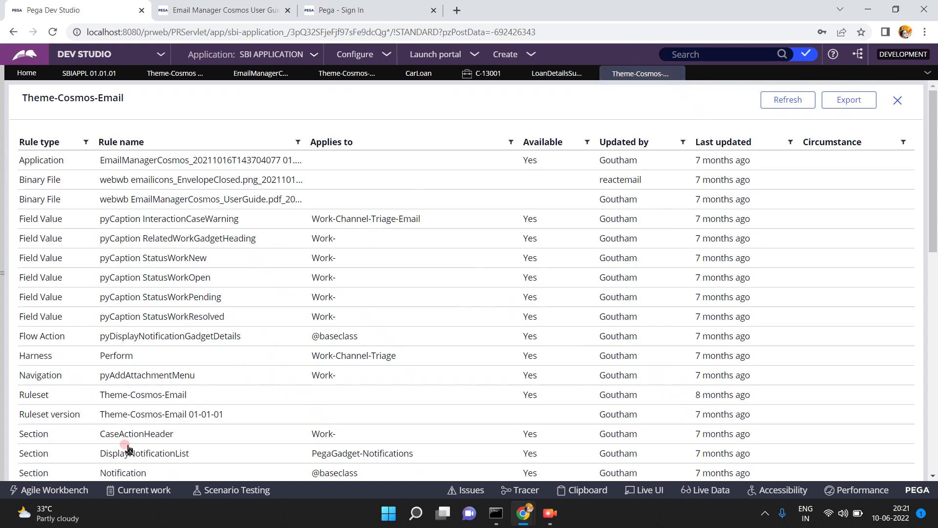
{"action": "left_click", "coordinate": [550, 74]}
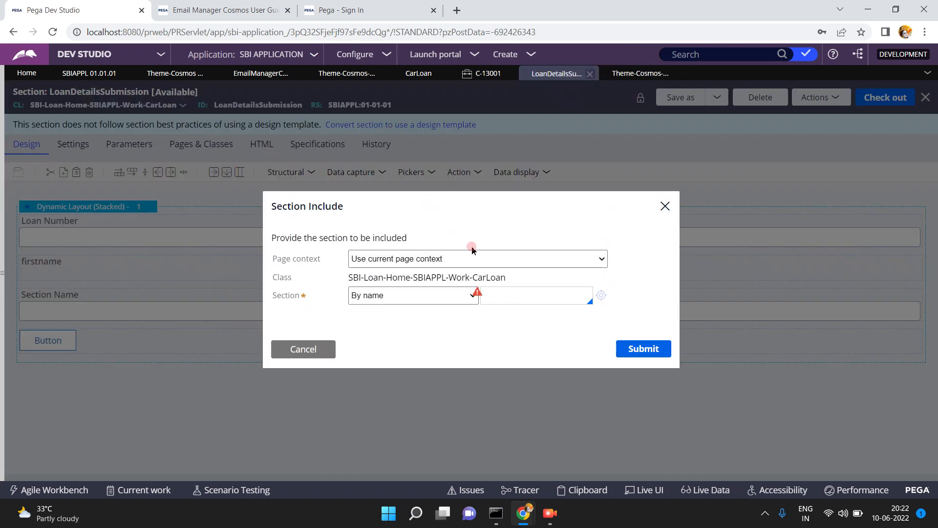
{"action": "left_click", "coordinate": [501, 296]}
- Enter 'Ca' and choose CaseActionHeader from the full list of sections
{"action": "type", "text": "CaseActionHeader"}
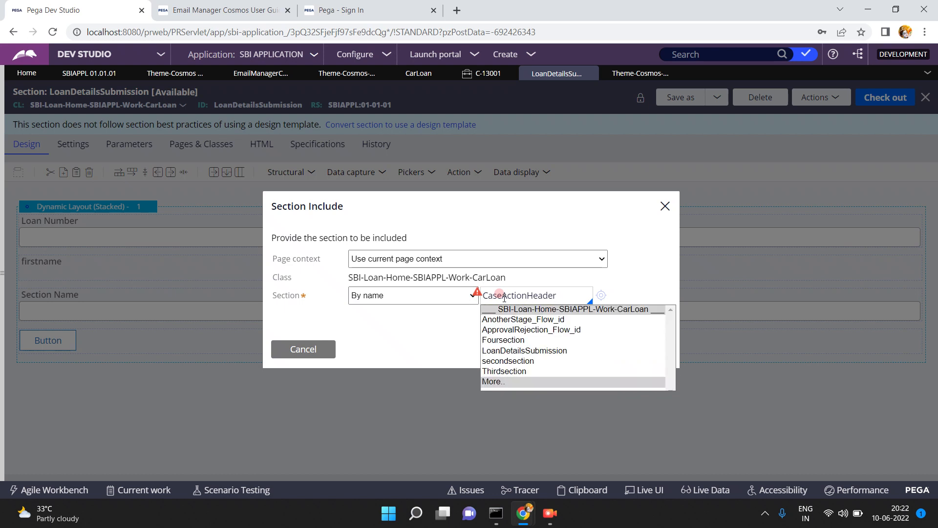
{"action": "left_click", "coordinate": [499, 384]}
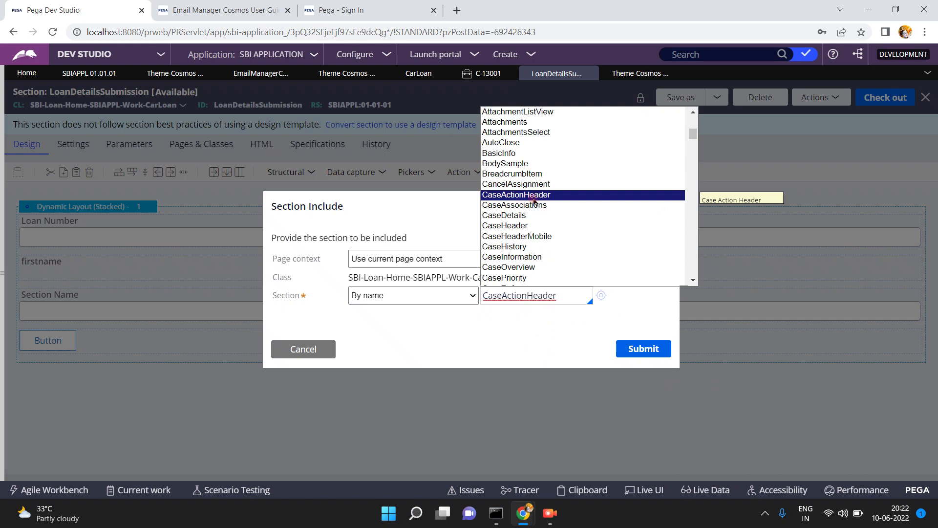
{"action": "left_click", "coordinate": [693, 113]}
{"action": "left_click", "coordinate": [693, 114]}
{"action": "left_click", "coordinate": [693, 114]}
{"action": "left_click", "coordinate": [693, 114]}
{"action": "left_click", "coordinate": [693, 114]}
{"action": "left_click", "coordinate": [693, 114]}
{"action": "left_click", "coordinate": [693, 114]}
{"action": "left_click", "coordinate": [693, 113]}
{"action": "left_click", "coordinate": [693, 114]}
{"action": "left_click", "coordinate": [693, 114]}
{"action": "left_click", "coordinate": [693, 114]}
{"action": "left_click", "coordinate": [693, 114]}
{"action": "left_click", "coordinate": [693, 114]}
{"action": "left_click", "coordinate": [693, 114]}
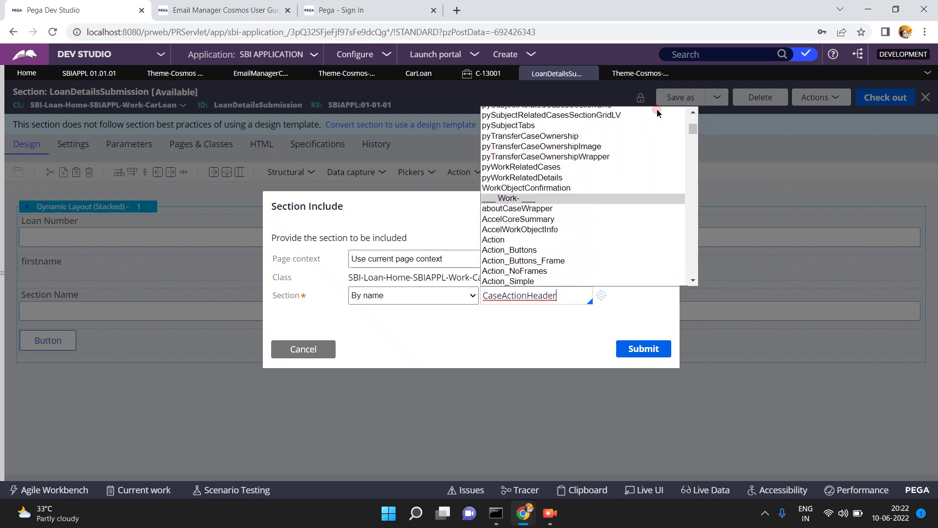
{"action": "left_click", "coordinate": [695, 55]}
- Search for caseactionheader and expand the Work- result's ruleset versions
{"action": "type", "text": "ca"}
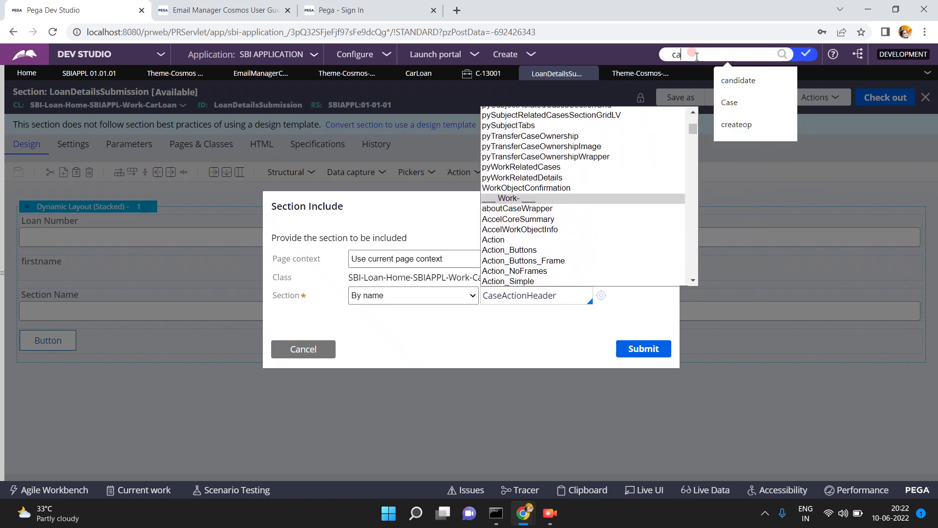
{"action": "type", "text": "seactionheader"}
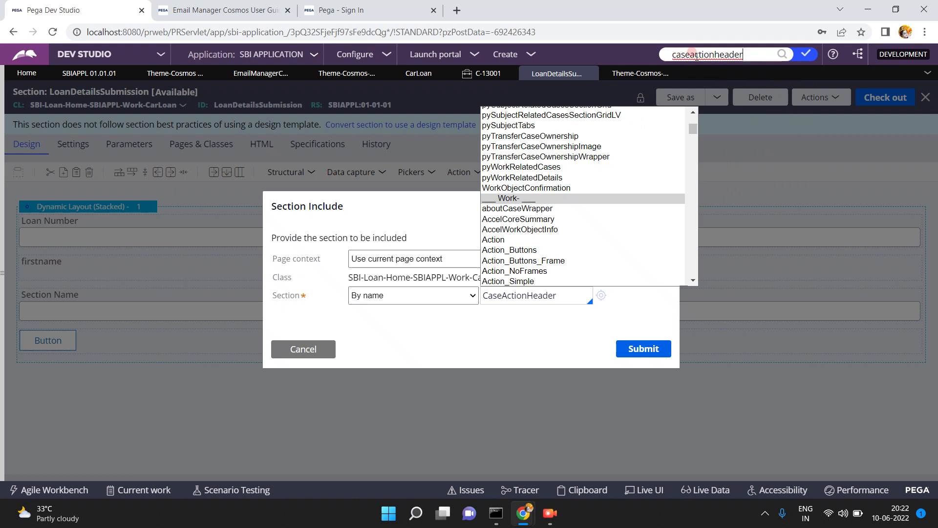
{"action": "key", "text": "Return"}
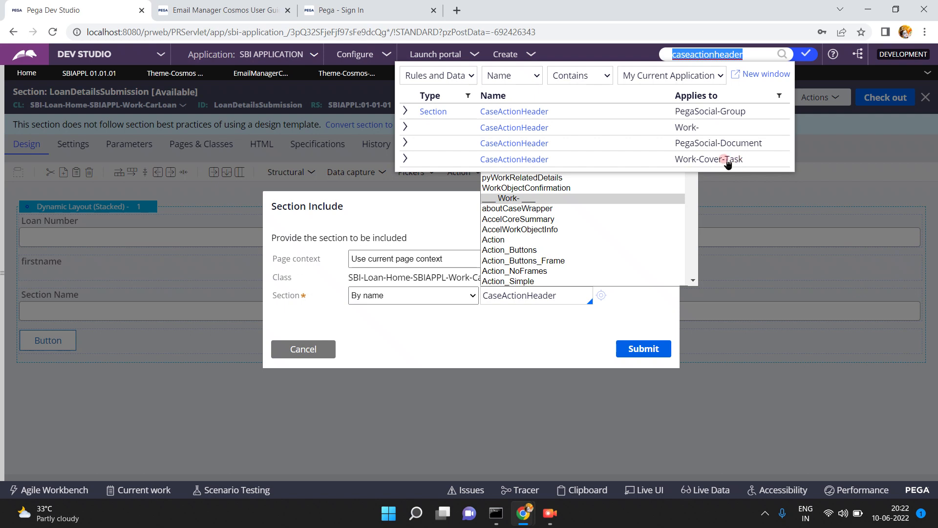
{"action": "left_click", "coordinate": [409, 111]}
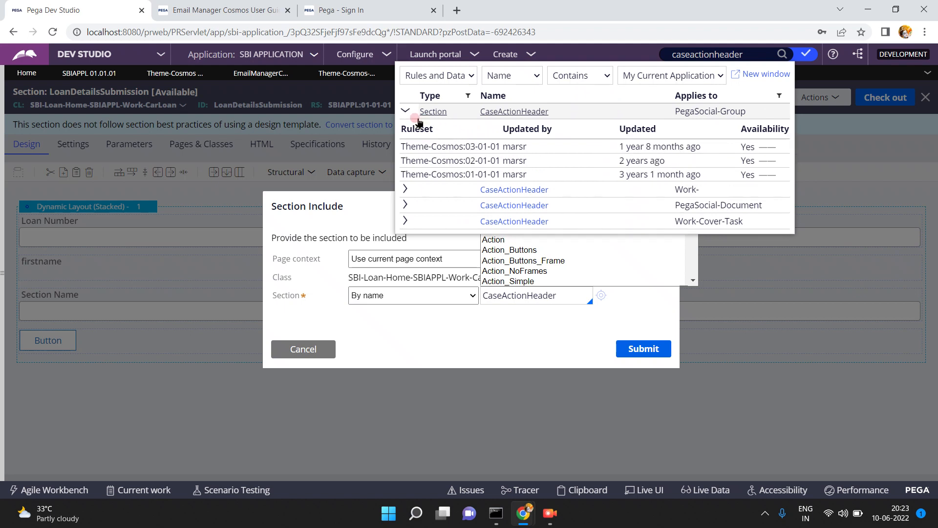
{"action": "left_click", "coordinate": [404, 112]}
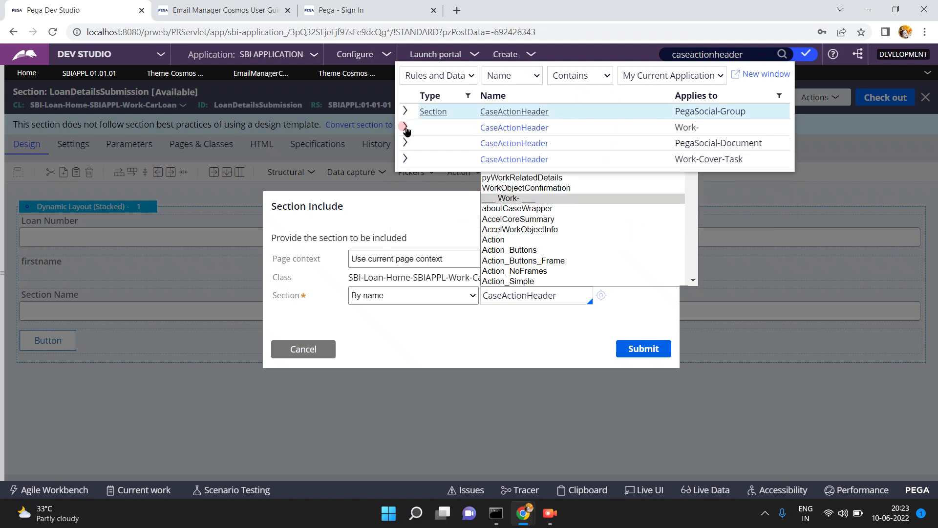
{"action": "left_click", "coordinate": [405, 127]}
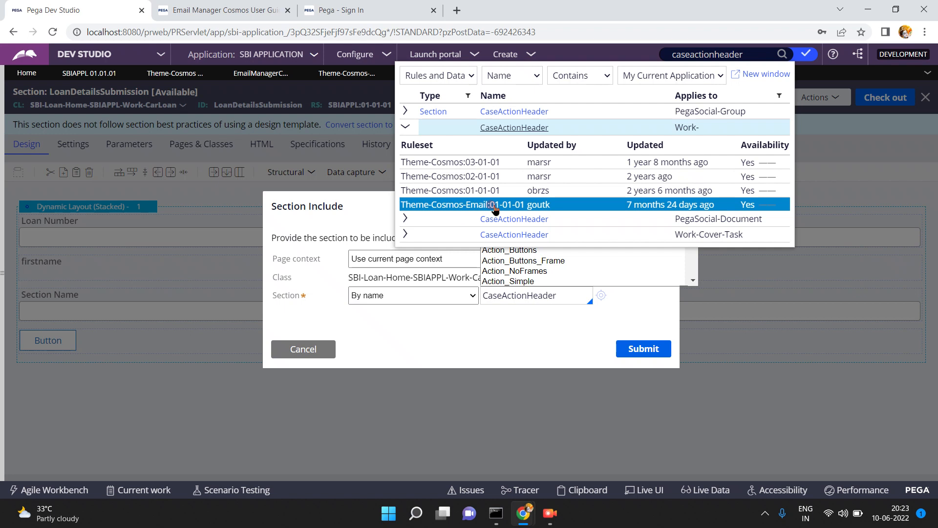
- Close the search results and open the included CaseActionHeader section rule
{"action": "left_click", "coordinate": [349, 208]}
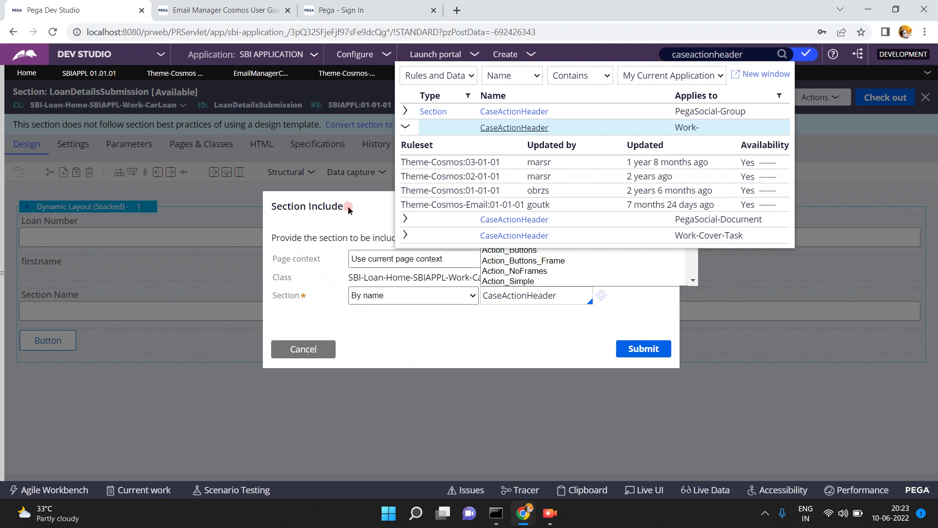
{"action": "left_click", "coordinate": [601, 296]}
{"action": "left_click", "coordinate": [601, 296]}
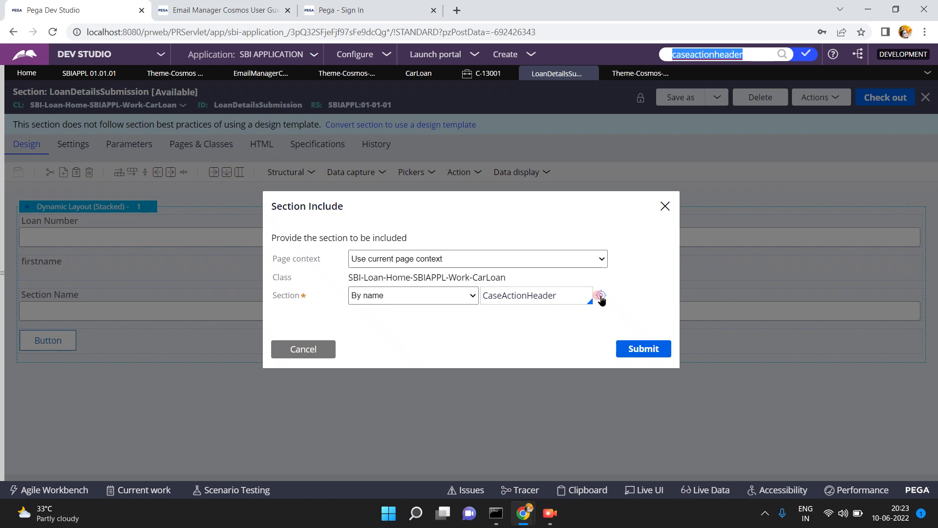
{"action": "left_click", "coordinate": [600, 296]}
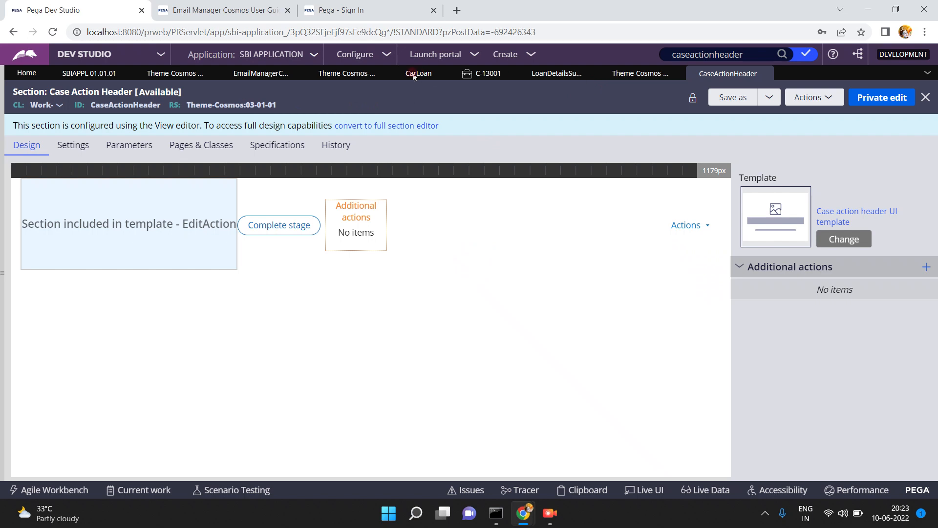
- Switch to the SBIAPPL 01.01.01 application definition tab
{"action": "left_click", "coordinate": [105, 75]}
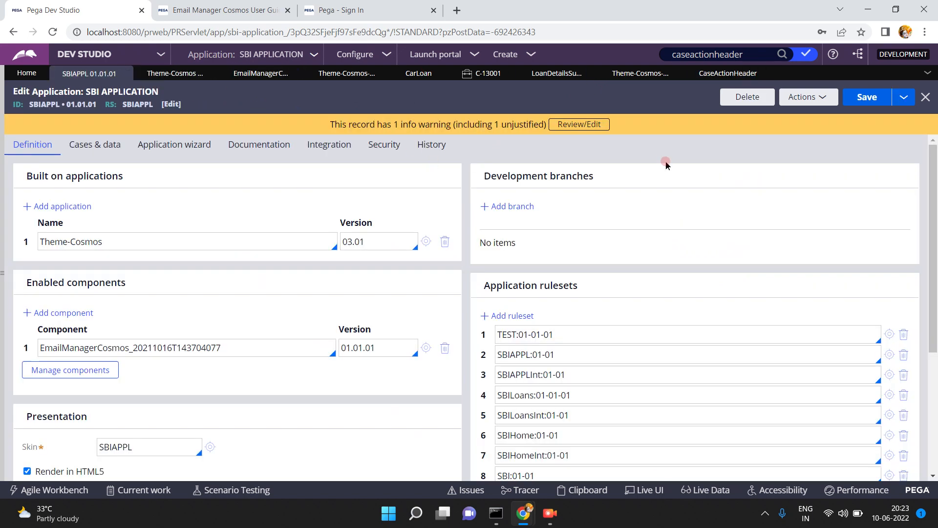
- Save the application definition, then select the Theme-Cosmos:03-01 and Theme-Cosmos-Email:01-01 lines in the operator profile
{"action": "left_click", "coordinate": [873, 99]}
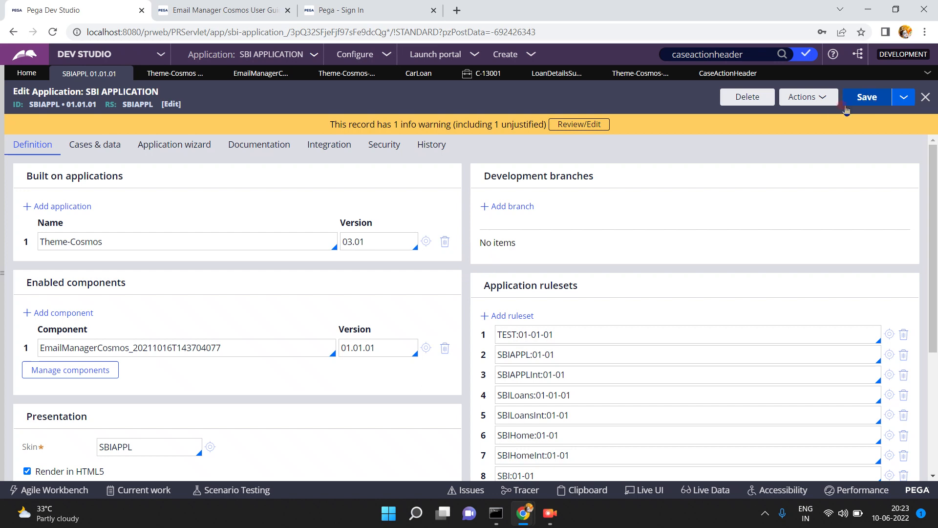
{"action": "left_click", "coordinate": [619, 223]}
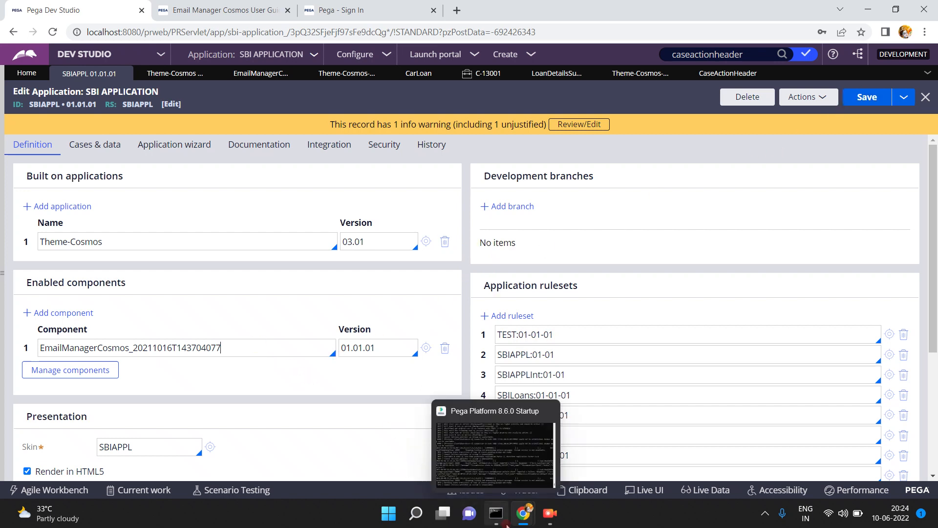
{"action": "mouse_move", "coordinate": [529, 508]}
{"action": "left_click", "coordinate": [568, 470]}
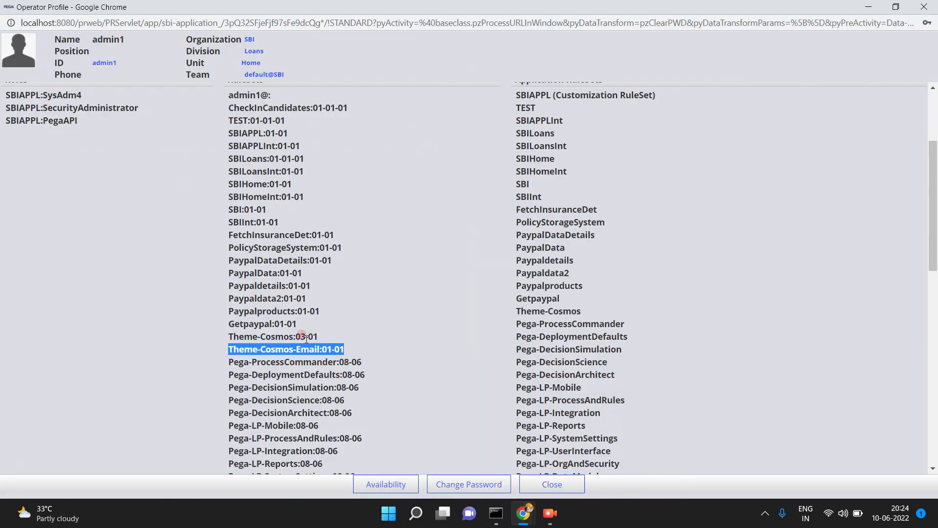
{"action": "triple_click", "coordinate": [272, 337]}
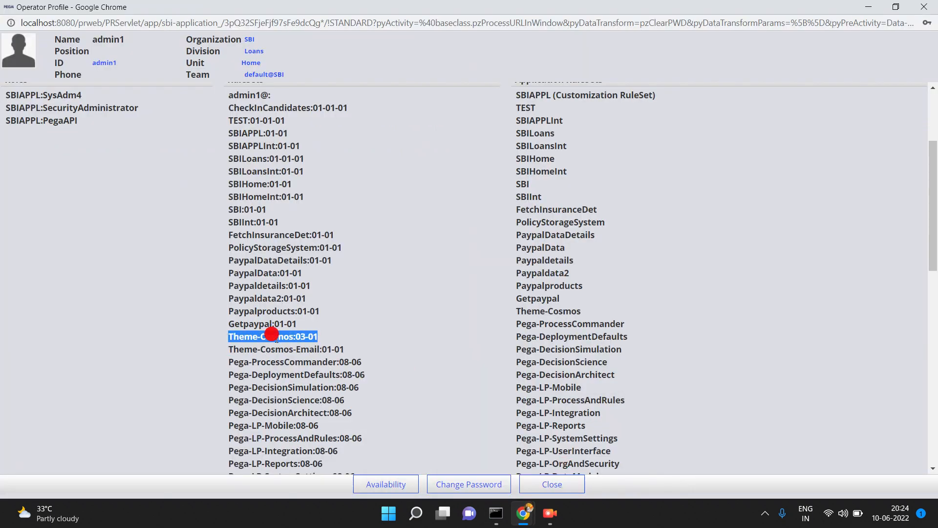
{"action": "triple_click", "coordinate": [271, 348]}
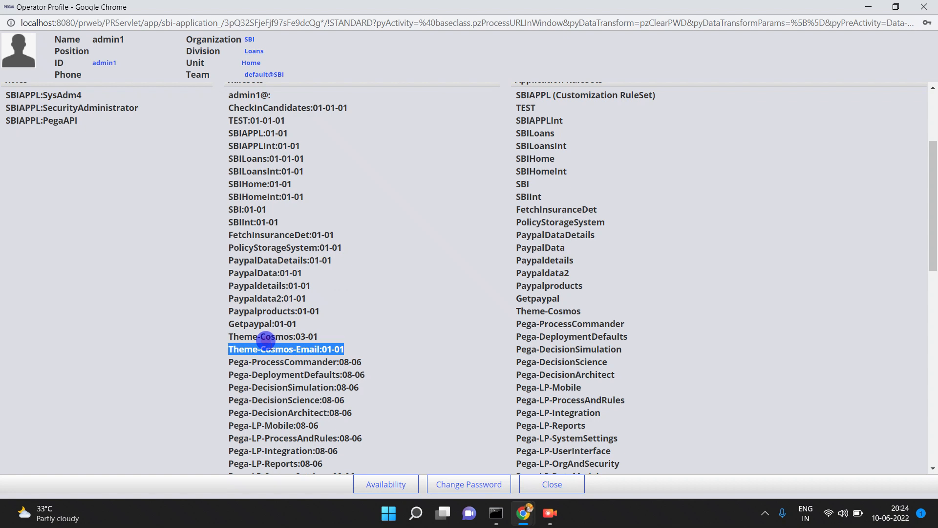
{"action": "left_click", "coordinate": [320, 339]}
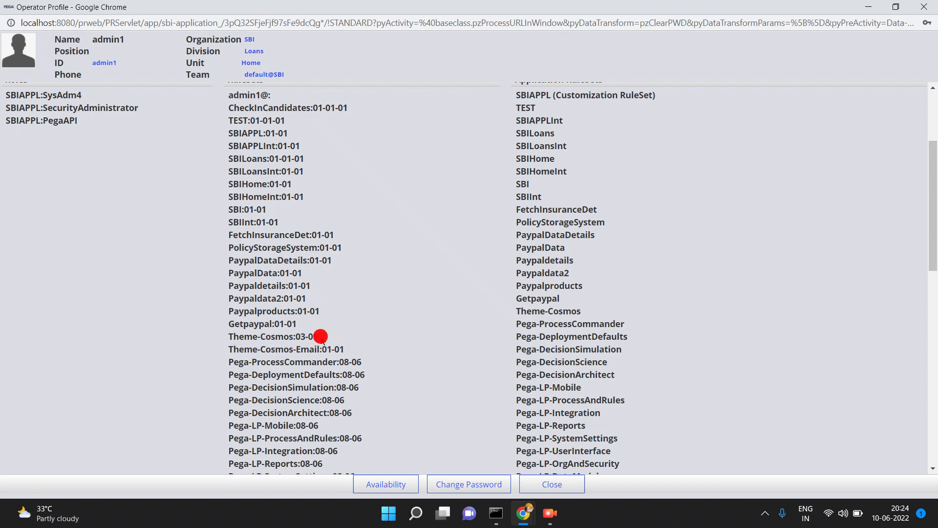
- Bring Pega Dev Studio back to the front, showing the Theme-Cosmos-Email rule listing
{"action": "mouse_move", "coordinate": [496, 513]}
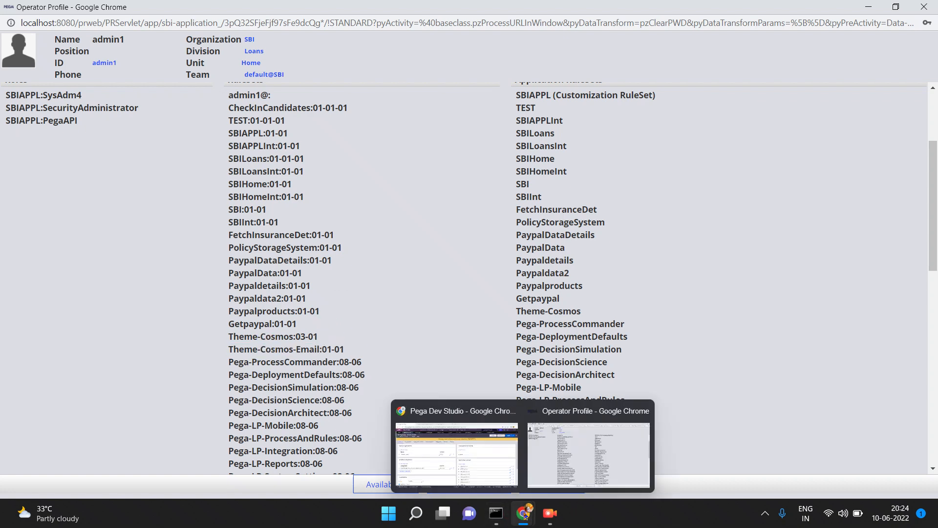
{"action": "left_click", "coordinate": [479, 482]}
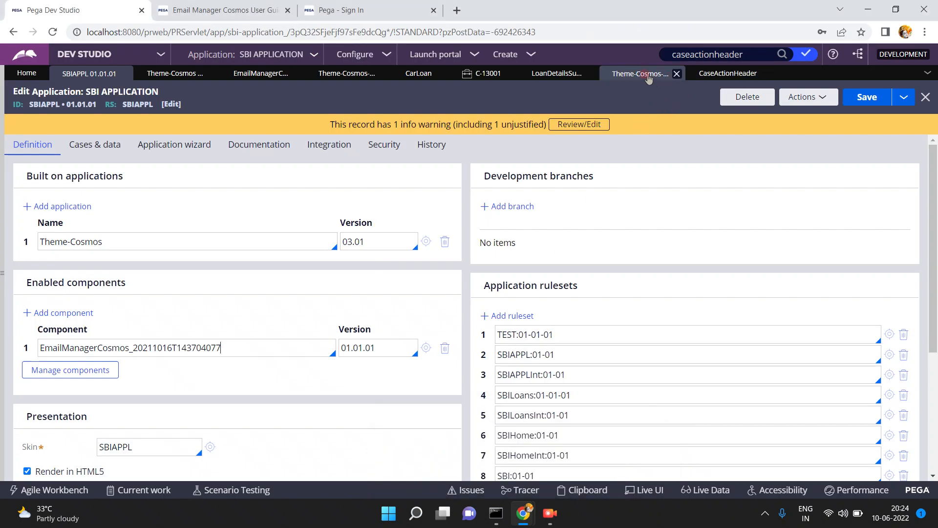
{"action": "left_click", "coordinate": [644, 74]}
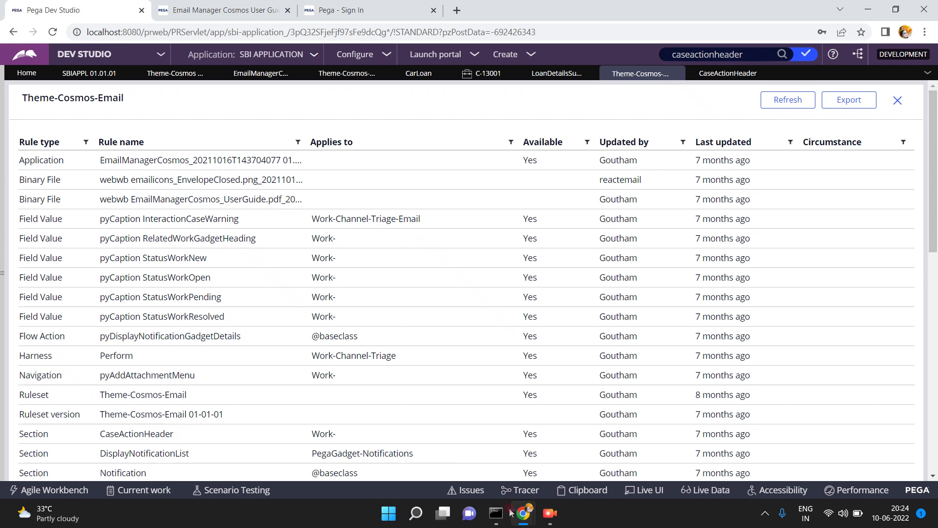
- Return to Dev Studio and select the included CaseActionHeader name in the Section Include
{"action": "mouse_move", "coordinate": [523, 514]}
{"action": "left_click", "coordinate": [457, 452]}
{"action": "left_click", "coordinate": [550, 72]}
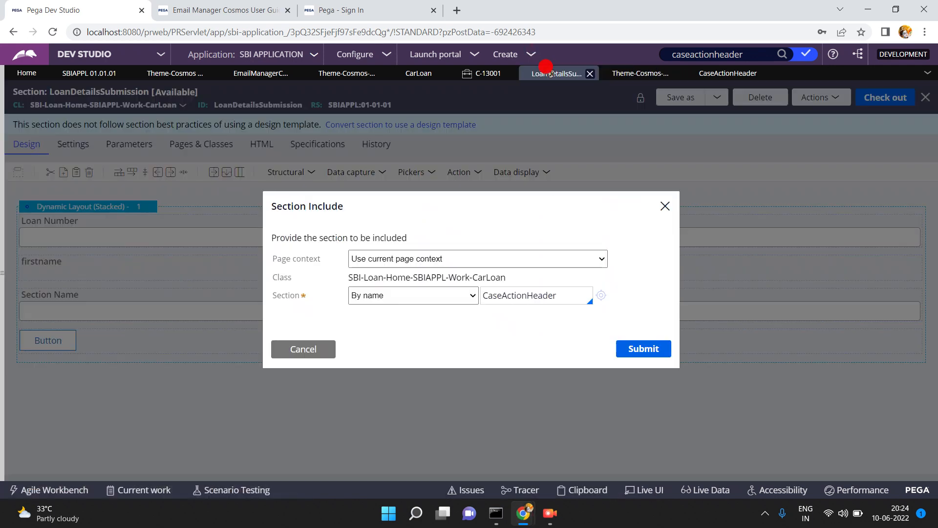
{"action": "double_click", "coordinate": [562, 296]}
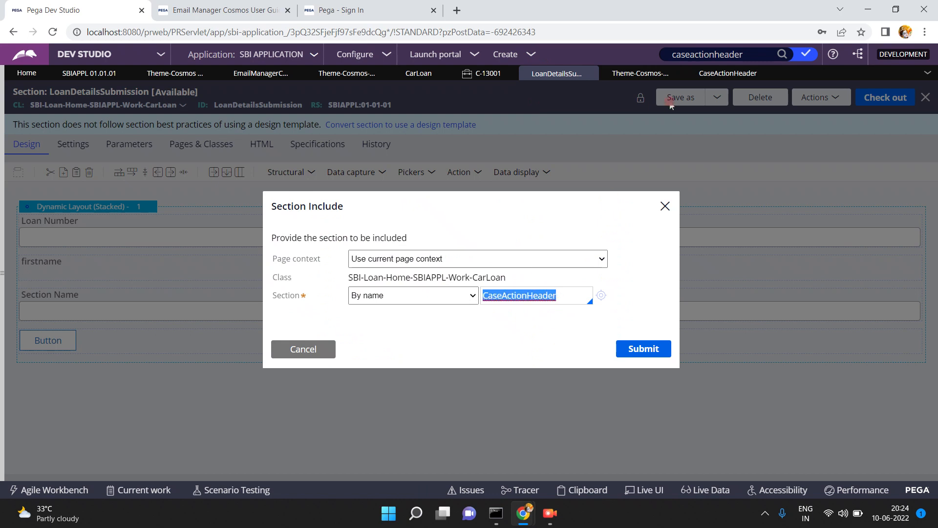
- Scroll the Theme-Cosmos-Email rule list down to its Section rules, then return to the section include
{"action": "left_click", "coordinate": [717, 72]}
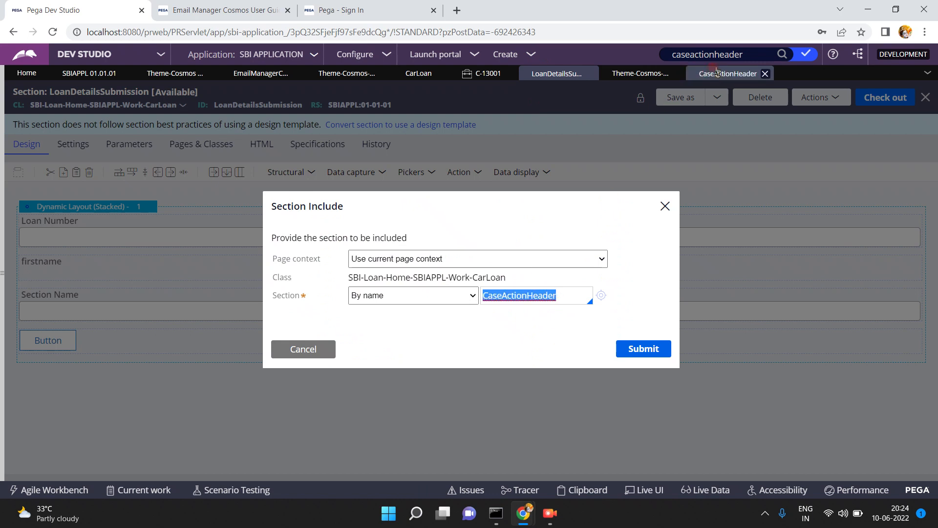
{"action": "left_click", "coordinate": [634, 74]}
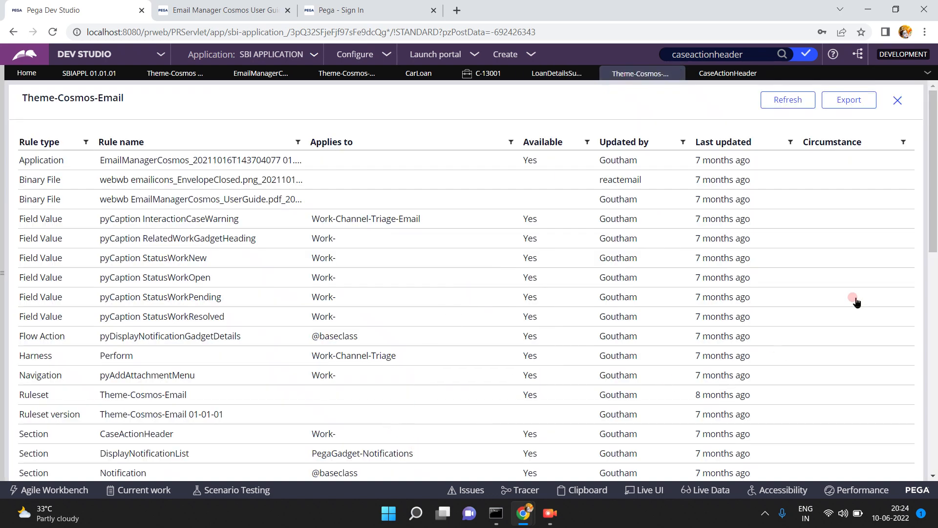
{"action": "left_click_drag", "start_coordinate": [934, 223], "coordinate": [934, 267]}
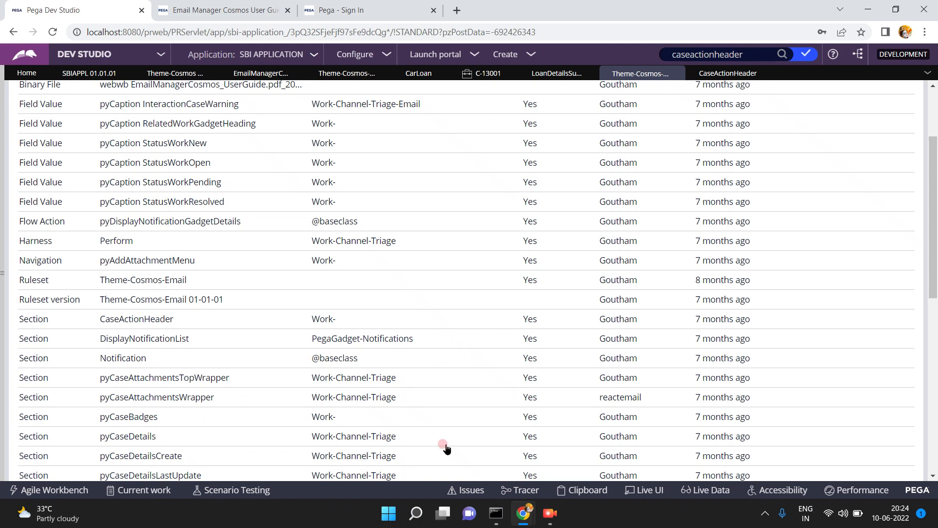
{"action": "mouse_move", "coordinate": [523, 513]}
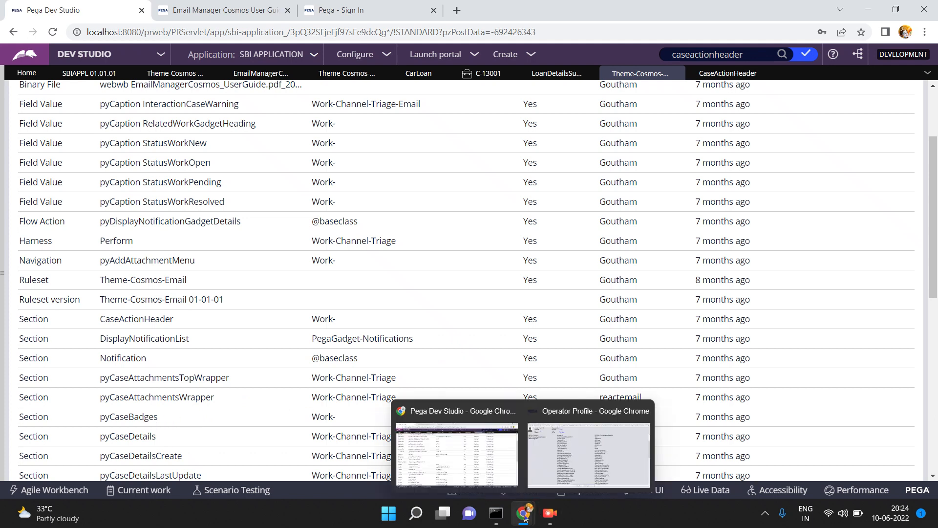
{"action": "left_click", "coordinate": [455, 448]}
{"action": "left_click", "coordinate": [555, 75]}
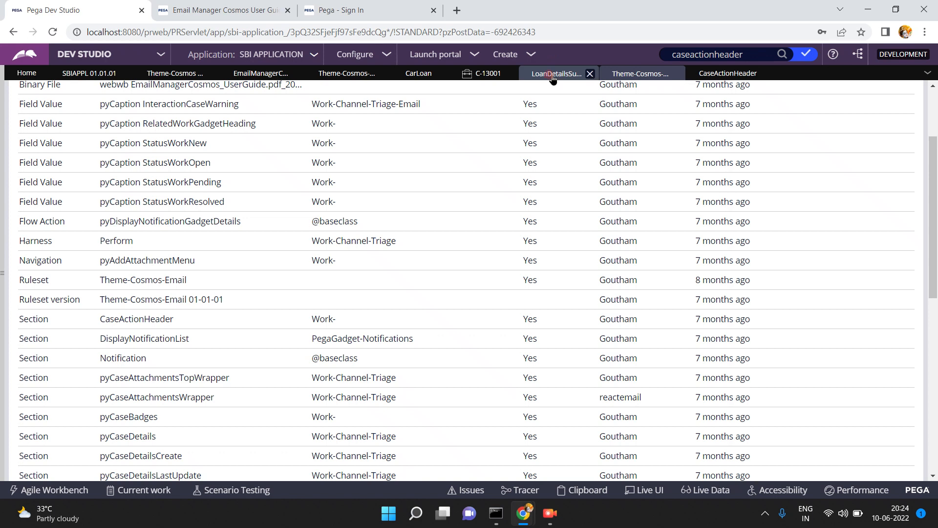
- Replace CaseActionHeader with pyCaseBadges from the 'py' suggestions, then preview and close pyCaseBadges
{"action": "double_click", "coordinate": [559, 292]}
{"action": "type", "text": "pyCaseBadges"}
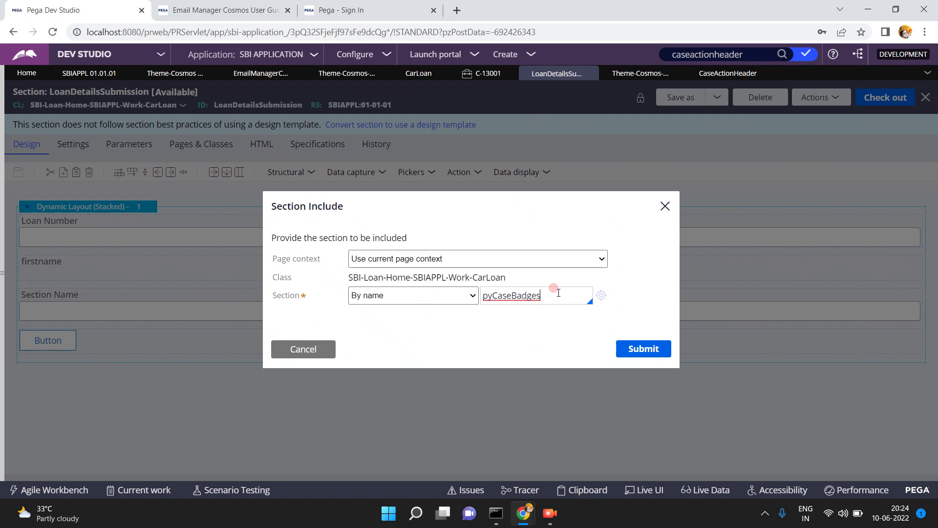
{"action": "key", "text": "Down"}
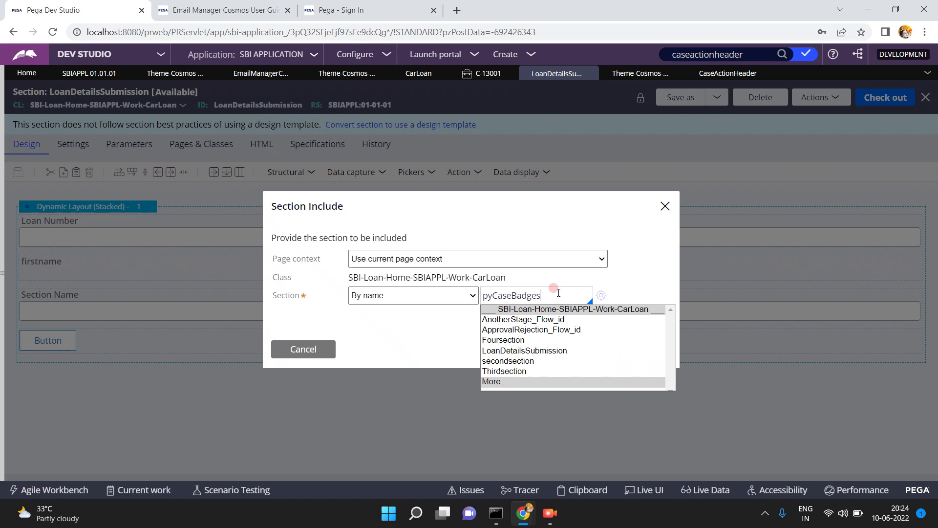
{"action": "left_click", "coordinate": [496, 383]}
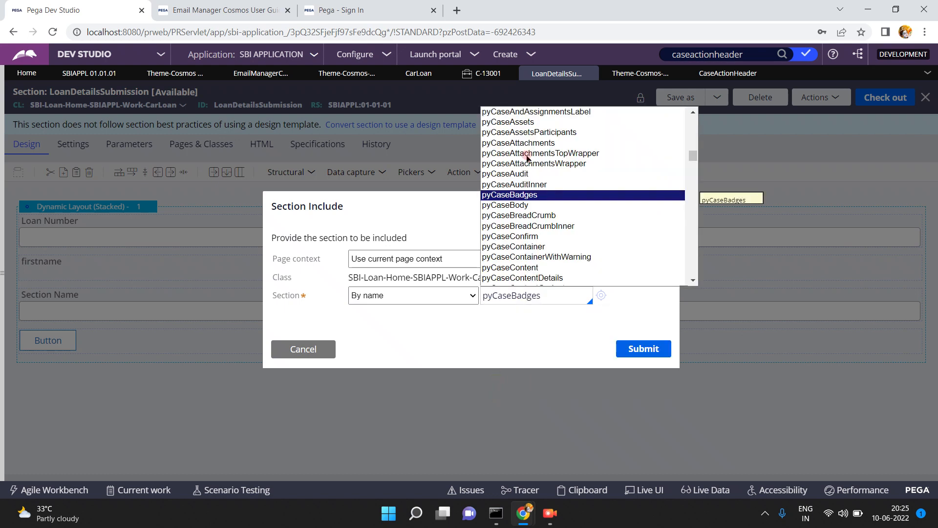
{"action": "left_click", "coordinate": [522, 195]}
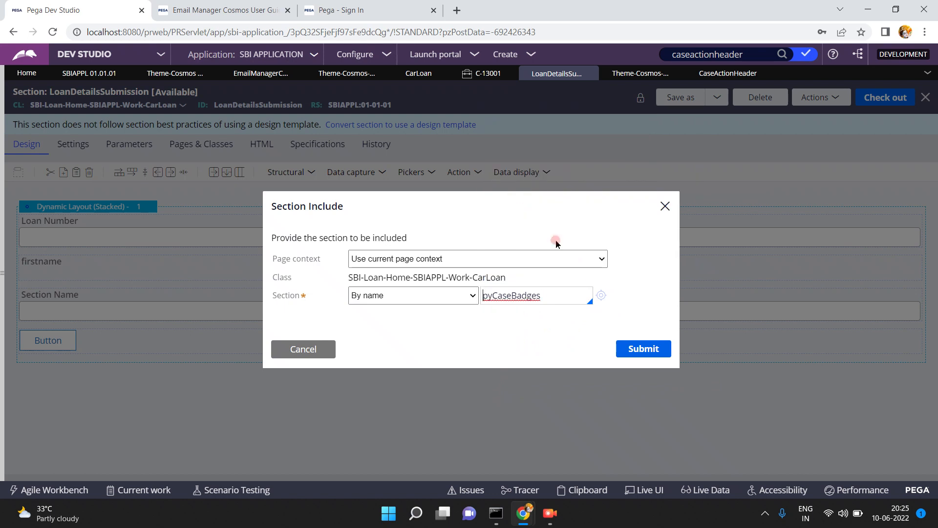
{"action": "left_click", "coordinate": [601, 296]}
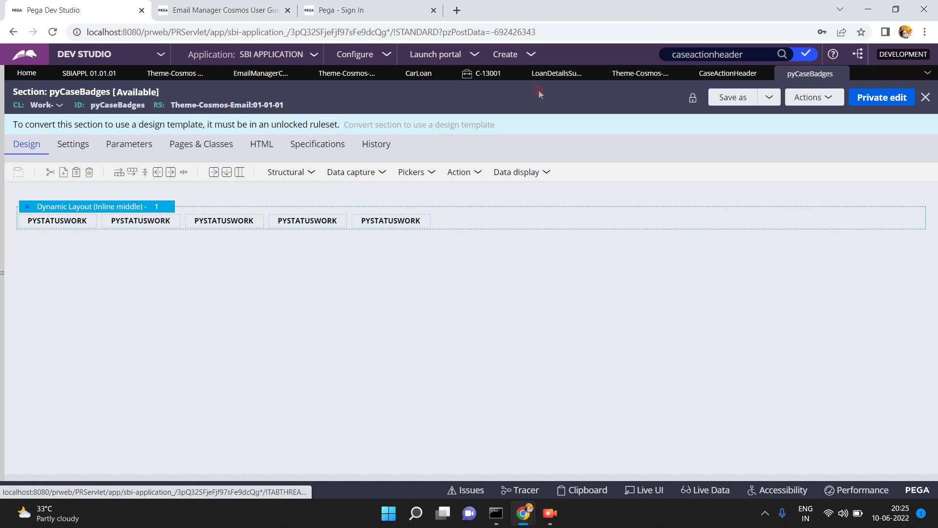
{"action": "left_click", "coordinate": [840, 74]}
- Submit the pyCaseBadges include, check out LoanDetailsSubmission, and select the NEW badge and Button
{"action": "left_click", "coordinate": [643, 348]}
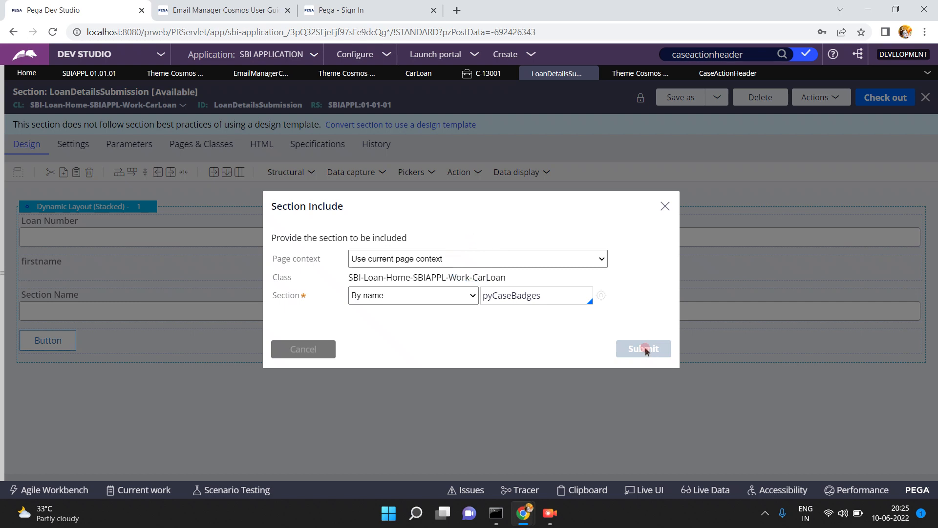
{"action": "left_click", "coordinate": [645, 349]}
{"action": "left_click", "coordinate": [878, 98]}
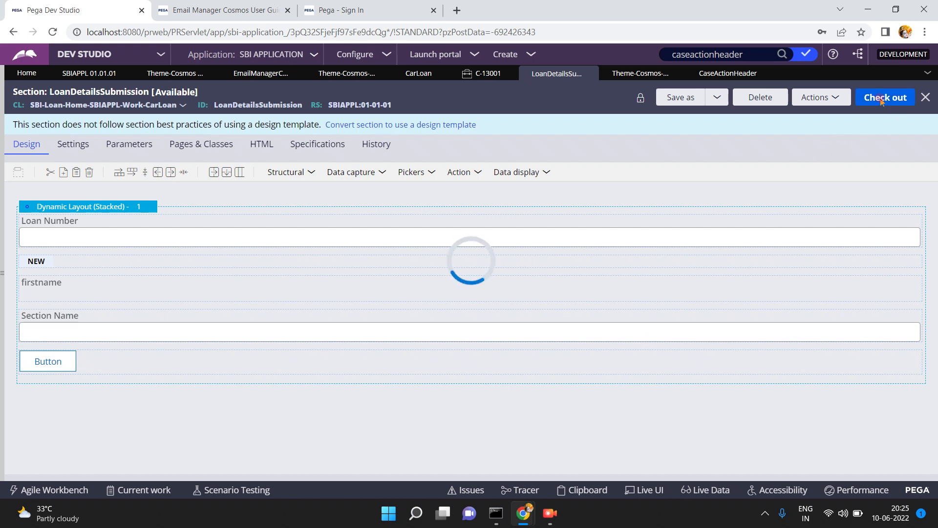
{"action": "left_click", "coordinate": [501, 258]}
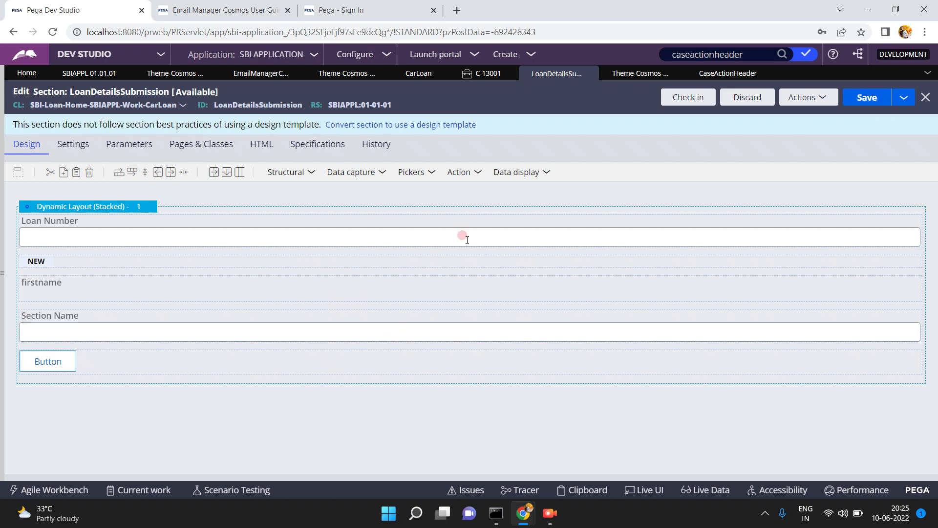
{"action": "left_click", "coordinate": [47, 364]}
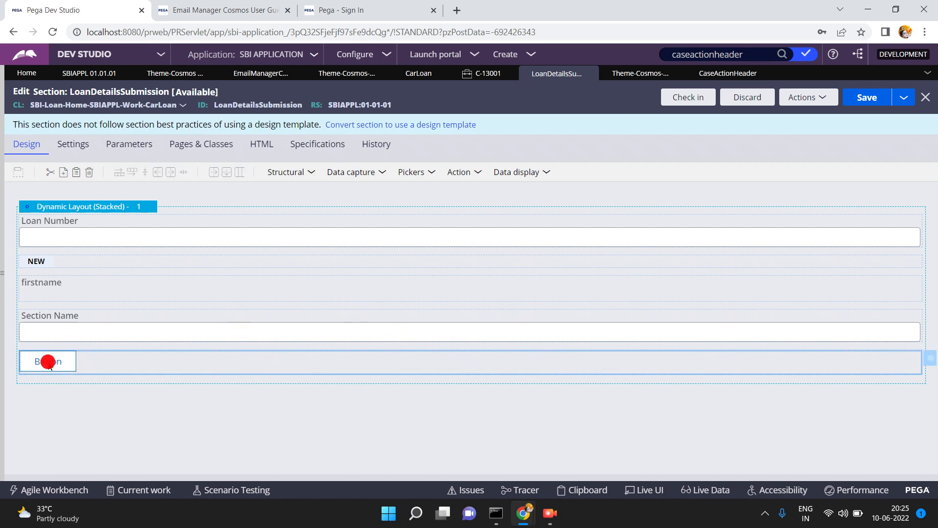
- In the Button's cell properties, swap the Report Definition click action for a Display: Menu action
{"action": "right_click", "coordinate": [280, 356]}
{"action": "left_click", "coordinate": [280, 357]}
{"action": "left_click", "coordinate": [478, 173]}
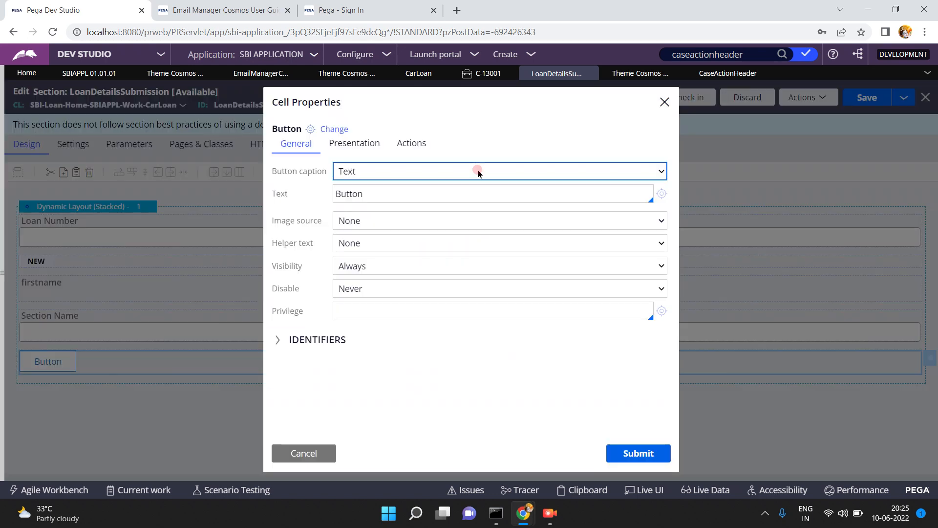
{"action": "left_click", "coordinate": [403, 154]}
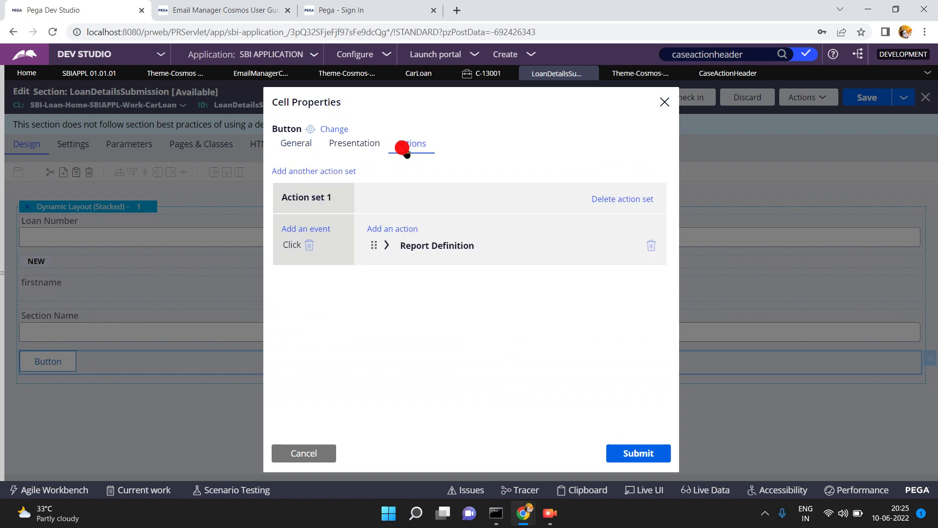
{"action": "left_click", "coordinate": [651, 245]}
{"action": "left_click", "coordinate": [400, 226]}
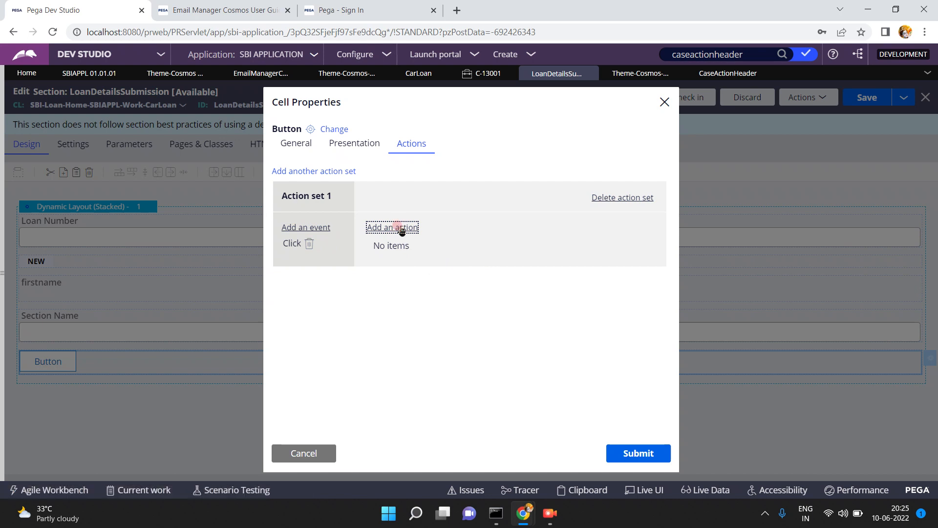
{"action": "left_click", "coordinate": [410, 254]}
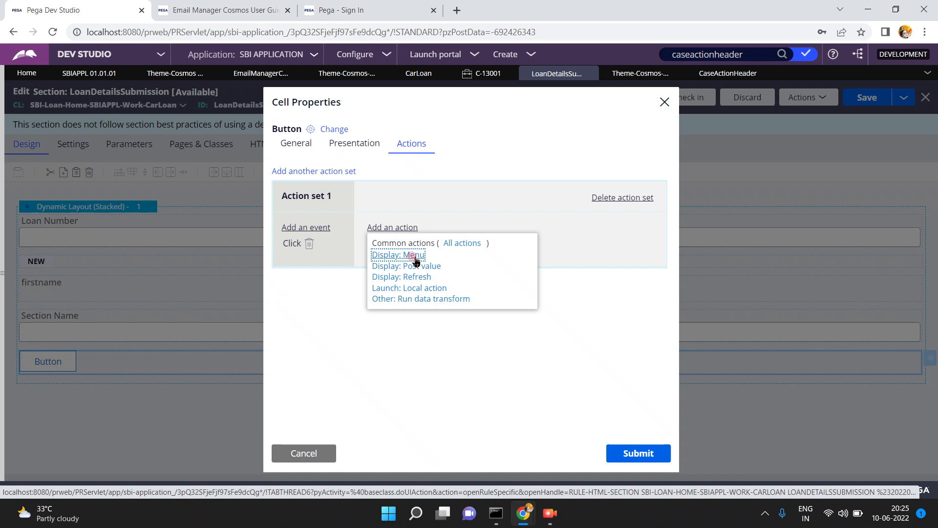
{"action": "left_click", "coordinate": [412, 254]}
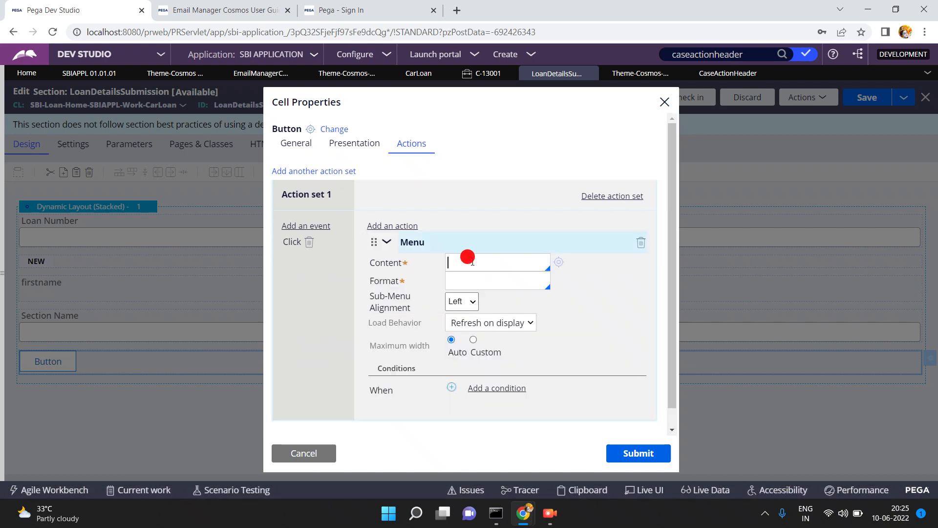
{"action": "left_click", "coordinate": [635, 73]}
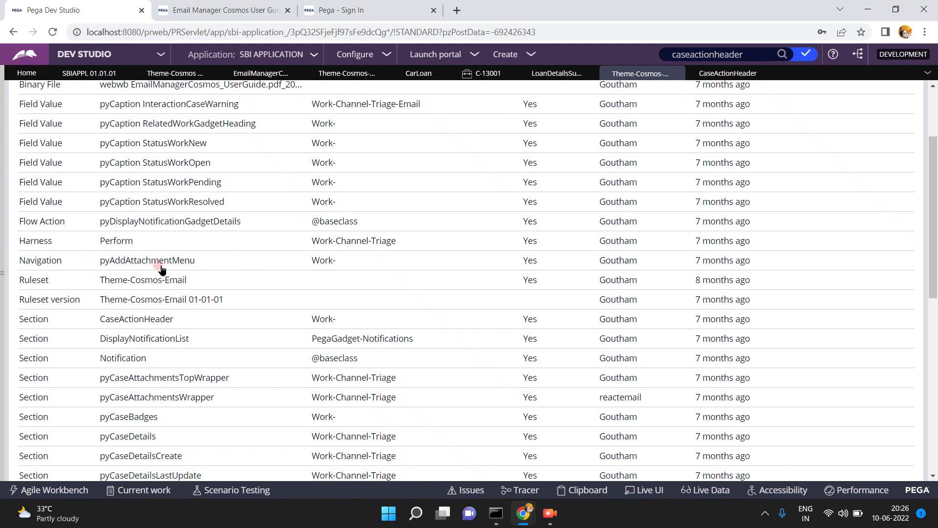
- Set the Menu content to pyAddAttachmentMenu and preview its items
{"action": "left_click", "coordinate": [551, 77]}
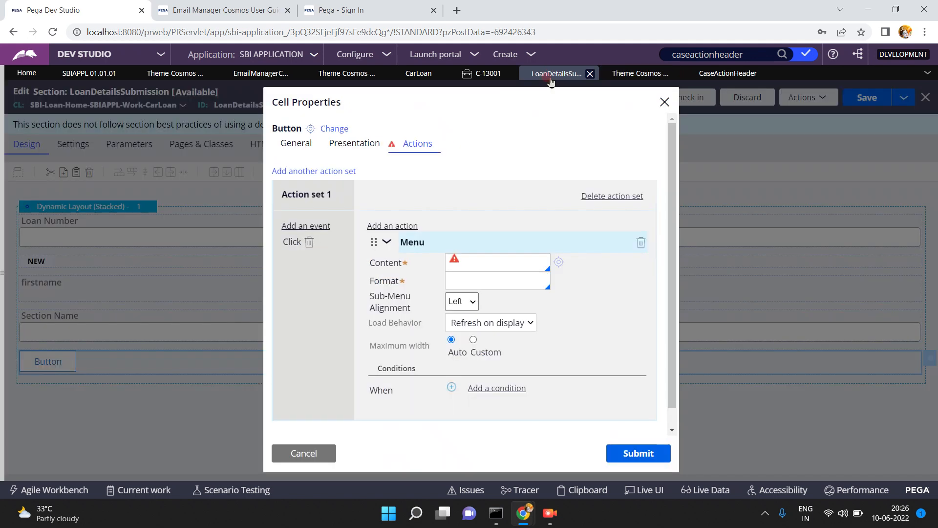
{"action": "left_click", "coordinate": [480, 262]}
{"action": "type", "text": "pyAddA"}
{"action": "type", "text": "ttachmentMenu"}
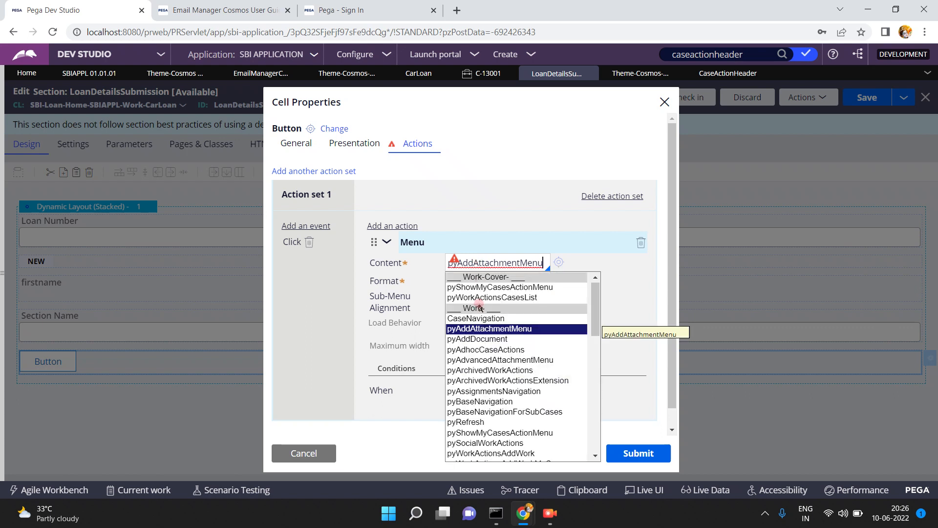
{"action": "left_click", "coordinate": [479, 331]}
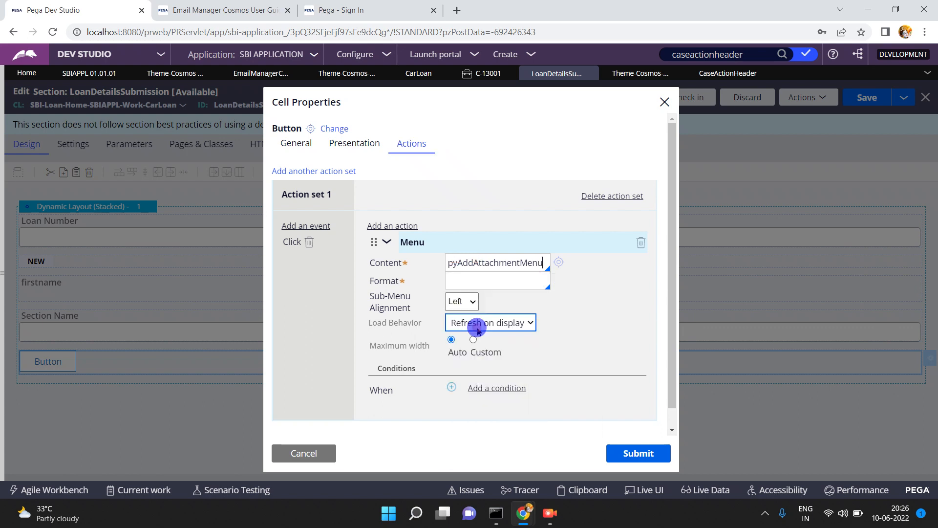
{"action": "left_click", "coordinate": [559, 262]}
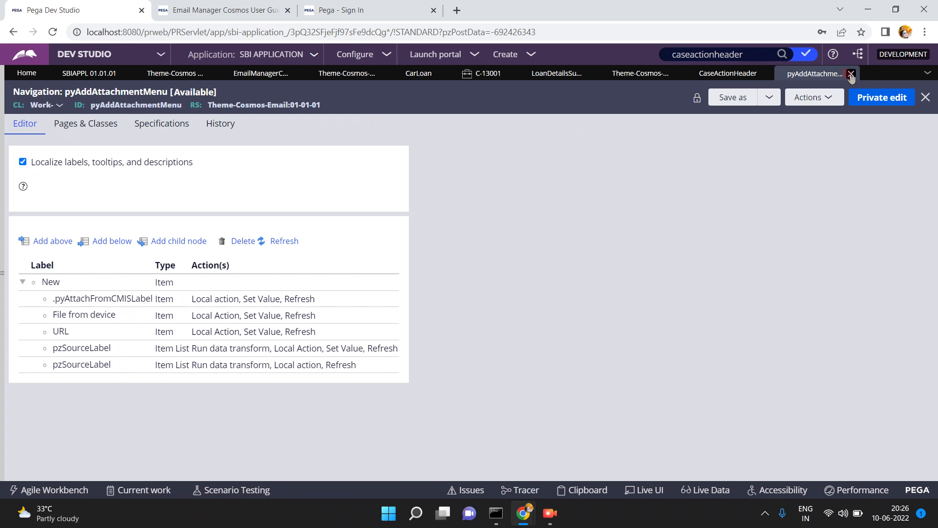
{"action": "left_click", "coordinate": [851, 74]}
- Set the menu Format to Standard and submit the Button's properties
{"action": "left_click", "coordinate": [491, 281]}
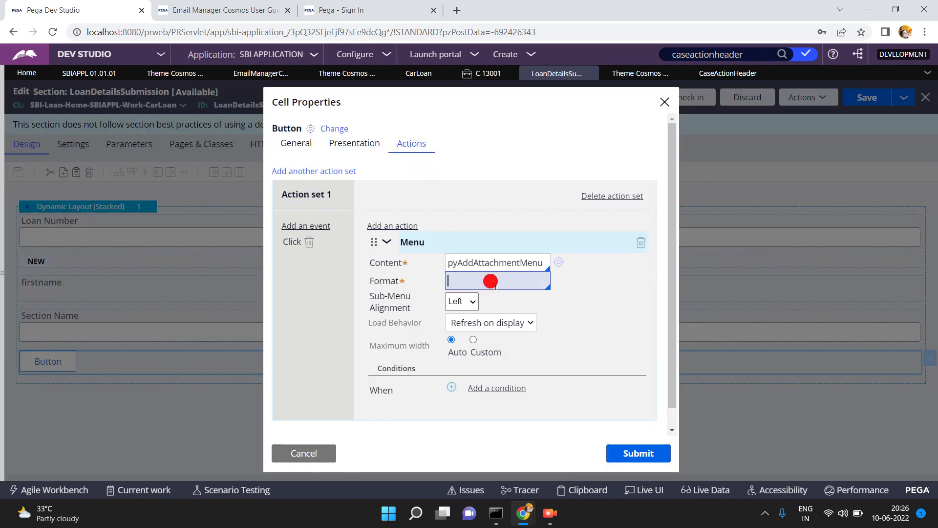
{"action": "key", "text": "Down"}
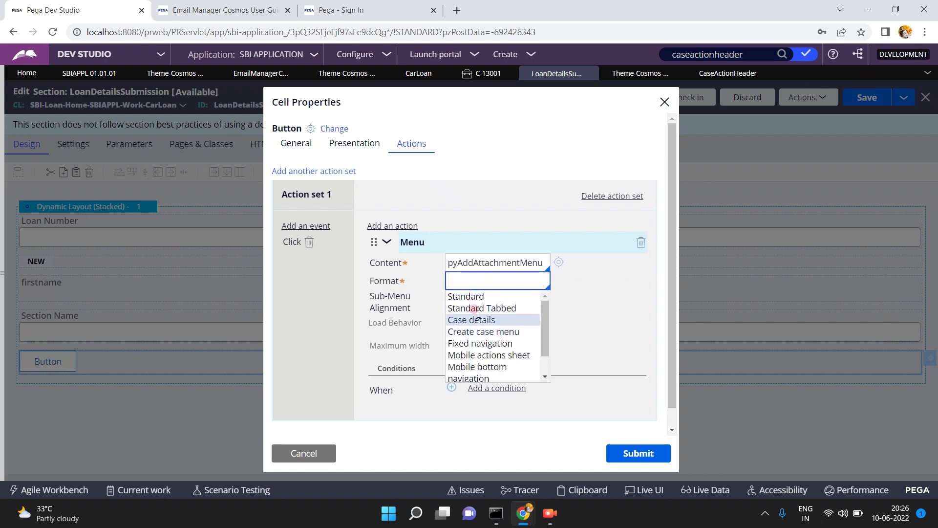
{"action": "left_click", "coordinate": [471, 297]}
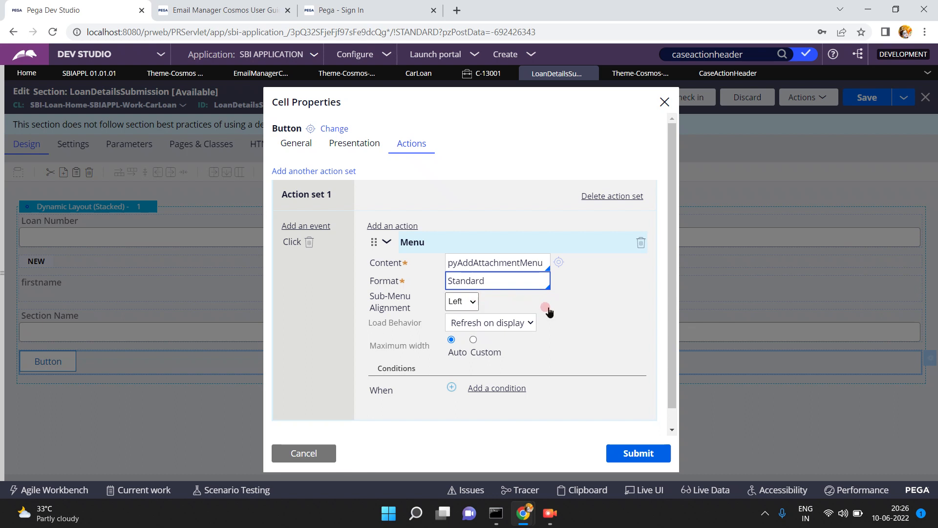
{"action": "left_click", "coordinate": [631, 454]}
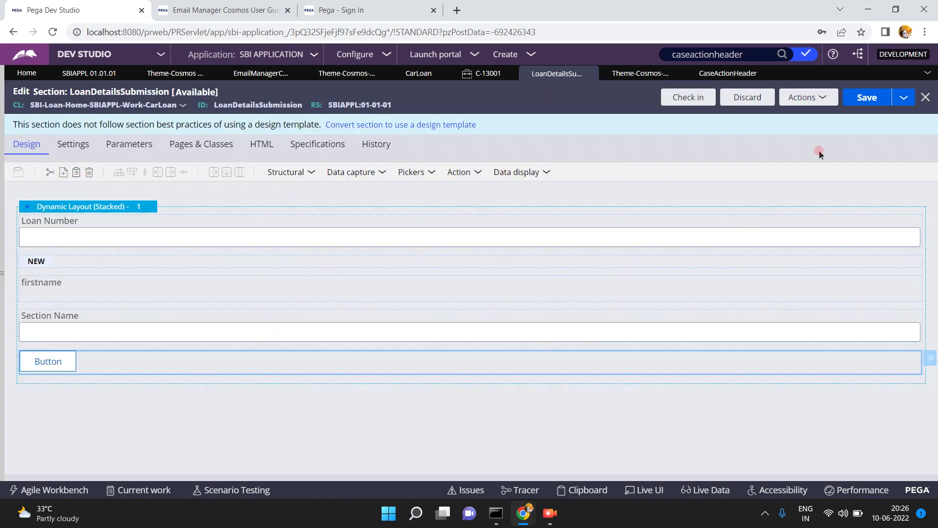
- Save LoanDetailsSubmission, refresh case C-13001, and reopen Loan Details Submission to try the new Button
{"action": "left_click", "coordinate": [863, 99]}
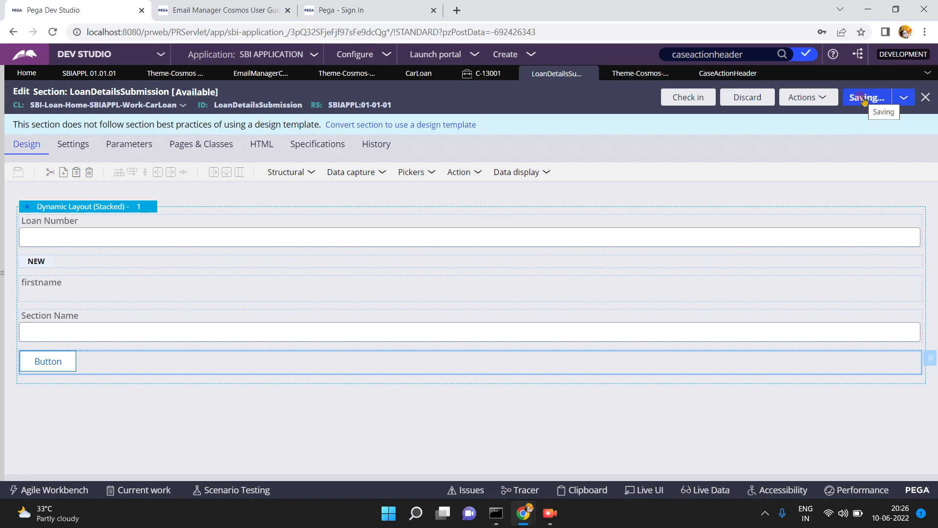
{"action": "left_click", "coordinate": [483, 74]}
{"action": "left_click", "coordinate": [221, 147]}
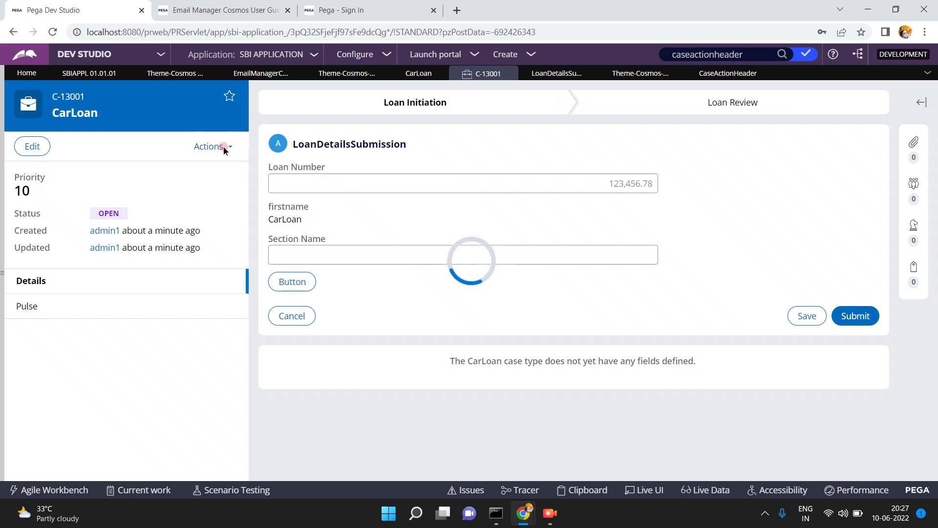
{"action": "left_click", "coordinate": [224, 147]}
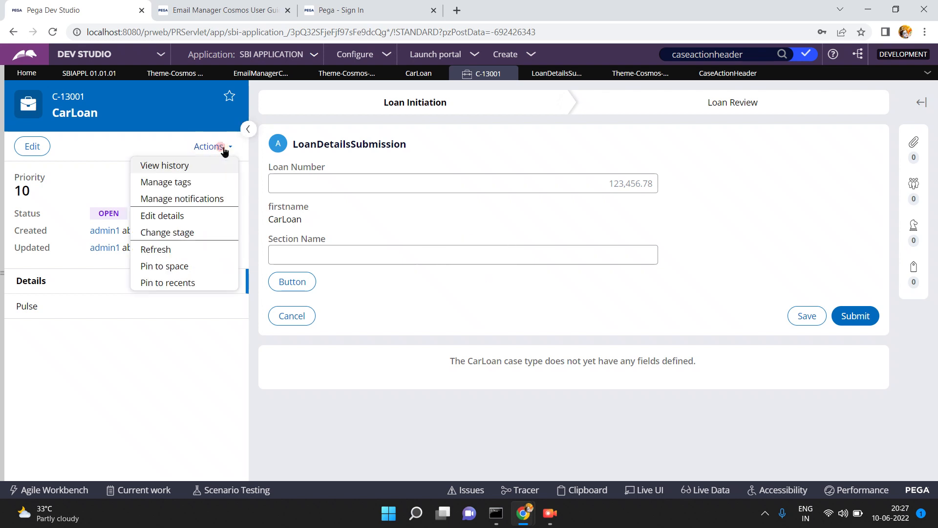
{"action": "left_click", "coordinate": [157, 249]}
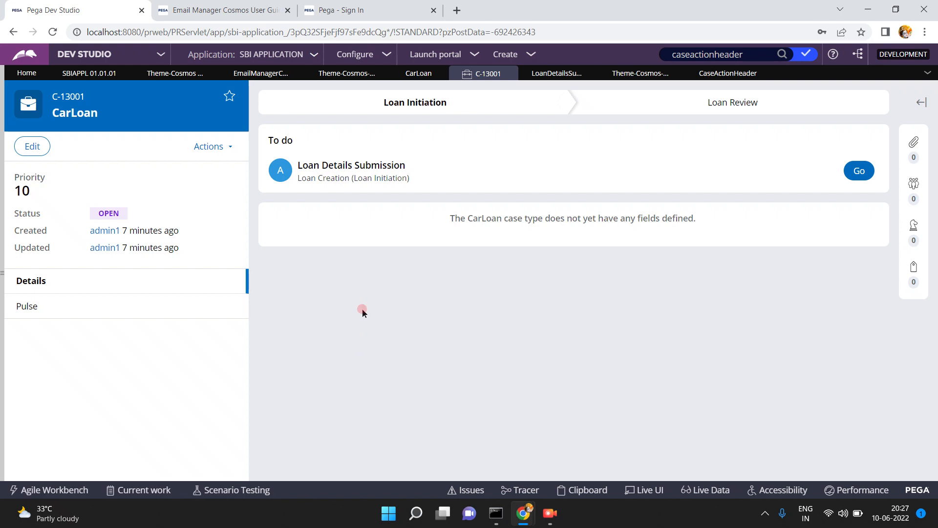
{"action": "left_click", "coordinate": [859, 171]}
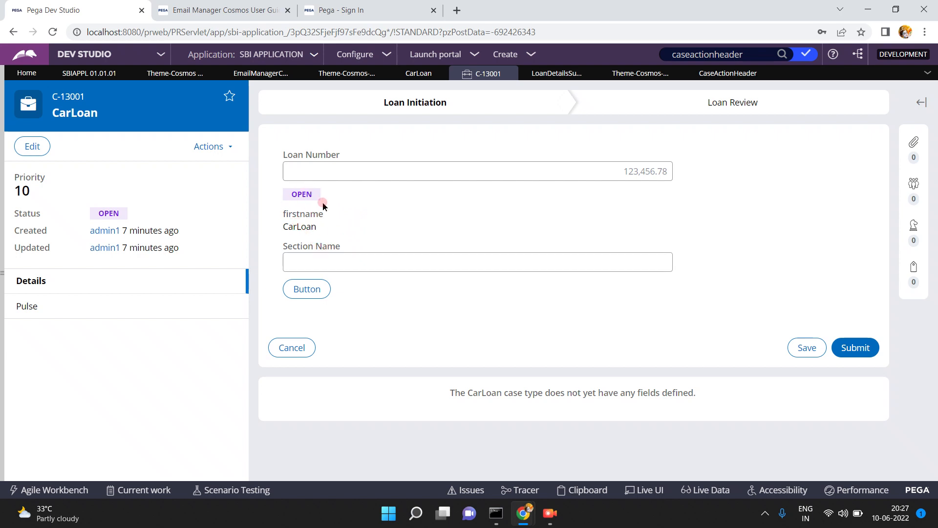
{"action": "left_click", "coordinate": [302, 294]}
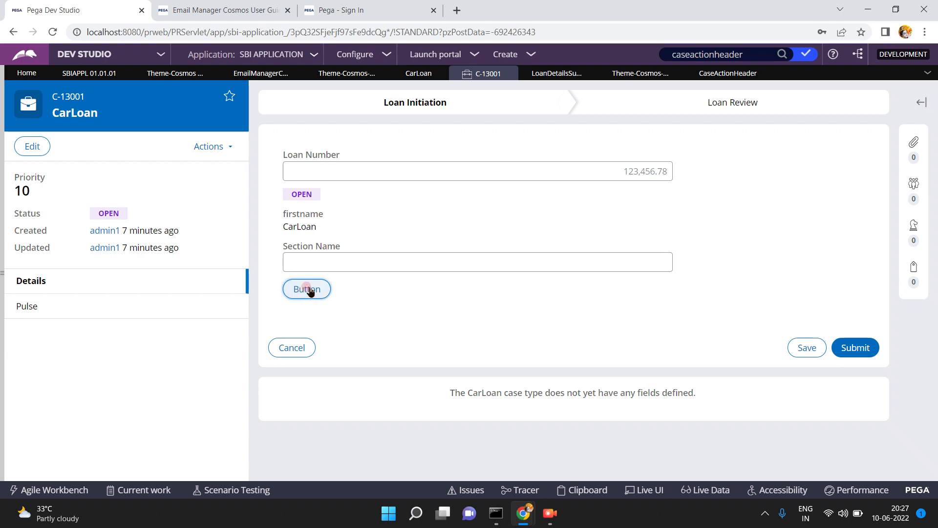
- Drop down the form's new Button to reveal the File from device and URL options
{"action": "left_click", "coordinate": [307, 287]}
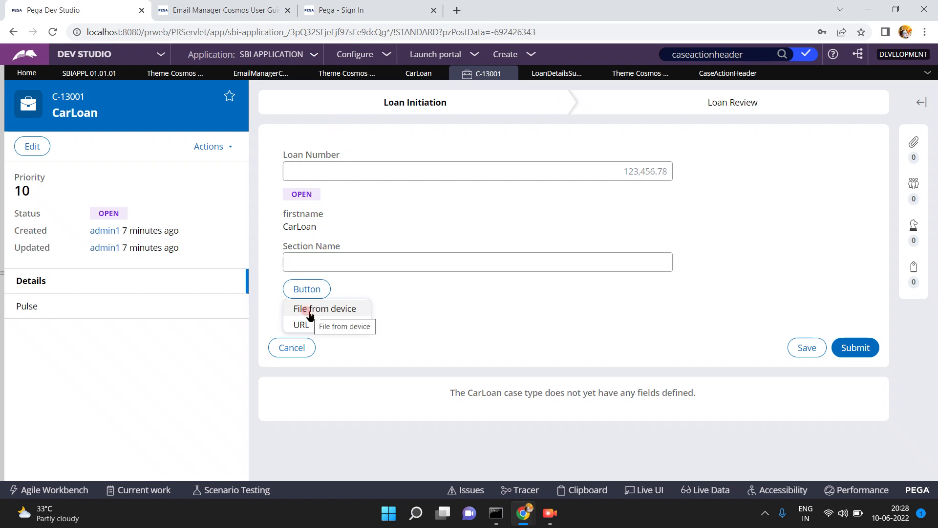
{"action": "left_click", "coordinate": [218, 10]}
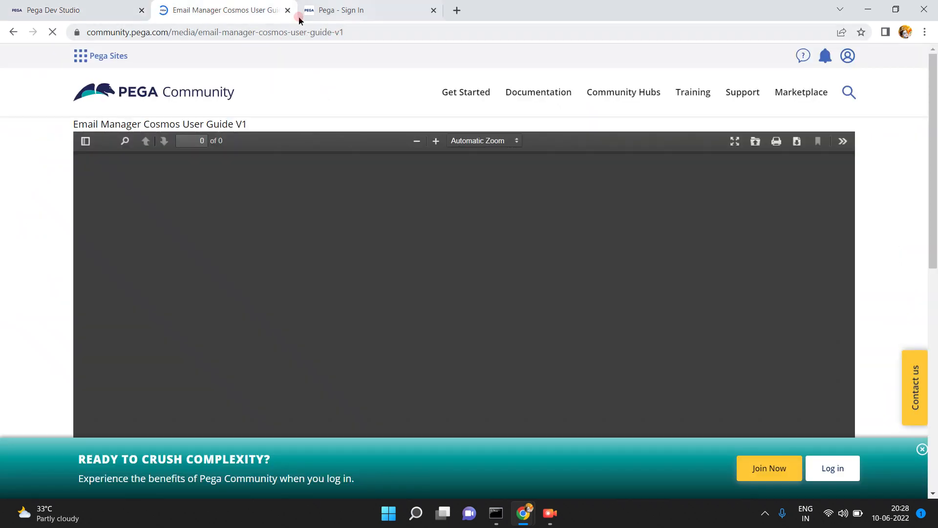
- Go back twice from the Email Manager Cosmos user guide, then return to the CarLoan case
{"action": "left_click", "coordinate": [12, 33]}
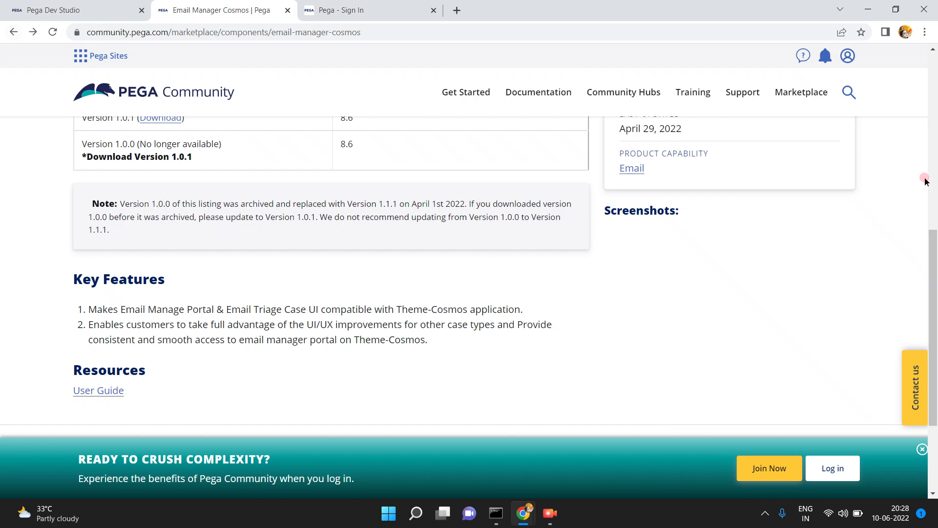
{"action": "left_click", "coordinate": [937, 85]}
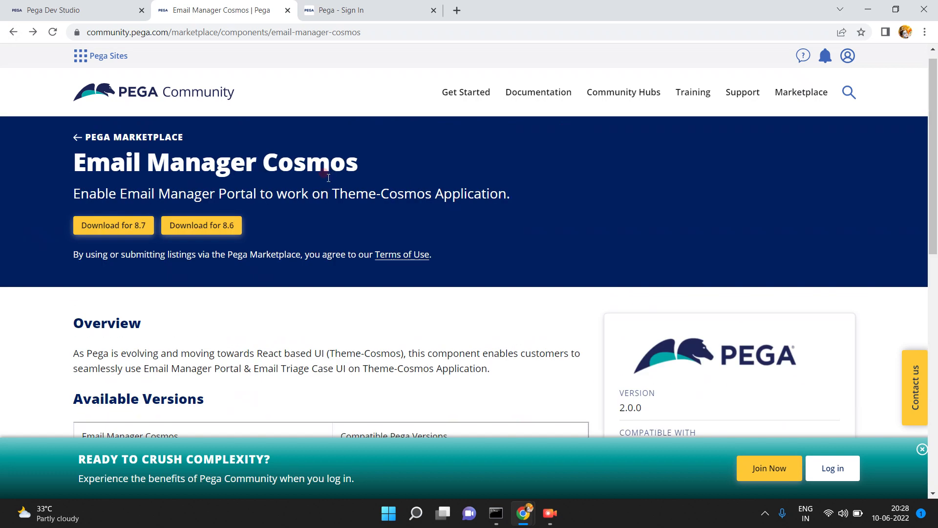
{"action": "left_click", "coordinate": [13, 32]}
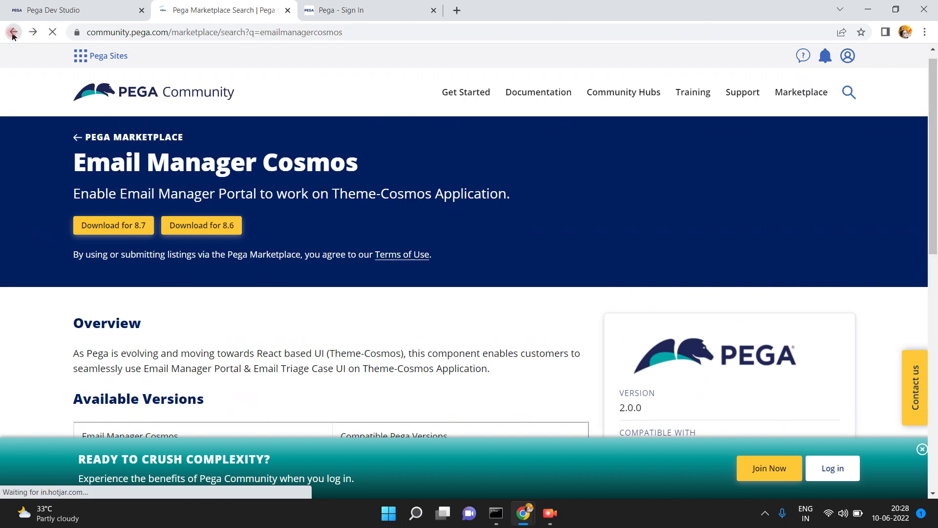
{"action": "left_click", "coordinate": [38, 10]}
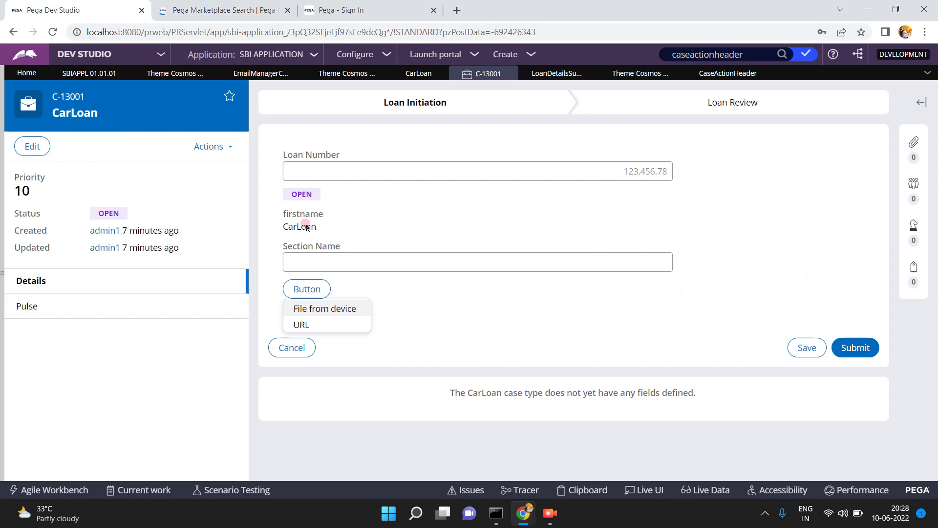
- Try File from device and URL, cancelling the Attach file(s) and Attach a link dialogs
{"action": "left_click", "coordinate": [336, 309]}
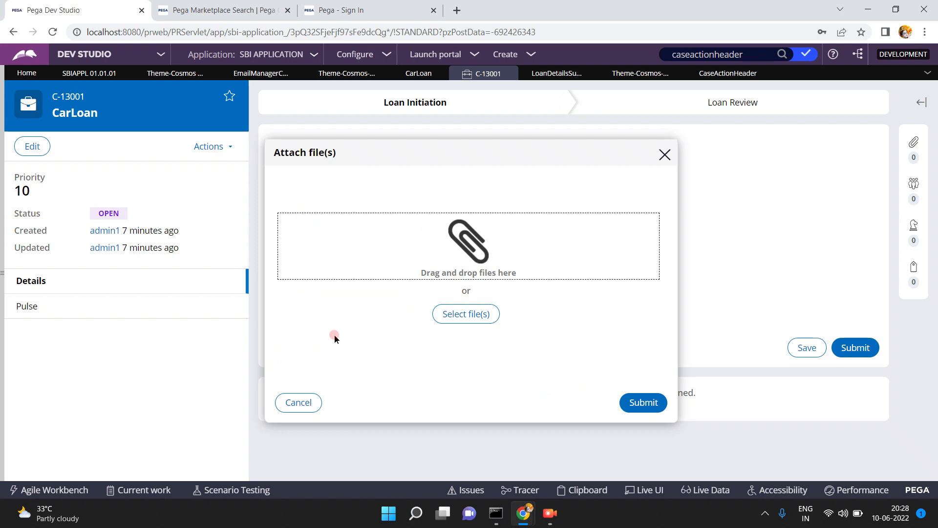
{"action": "left_click", "coordinate": [289, 404]}
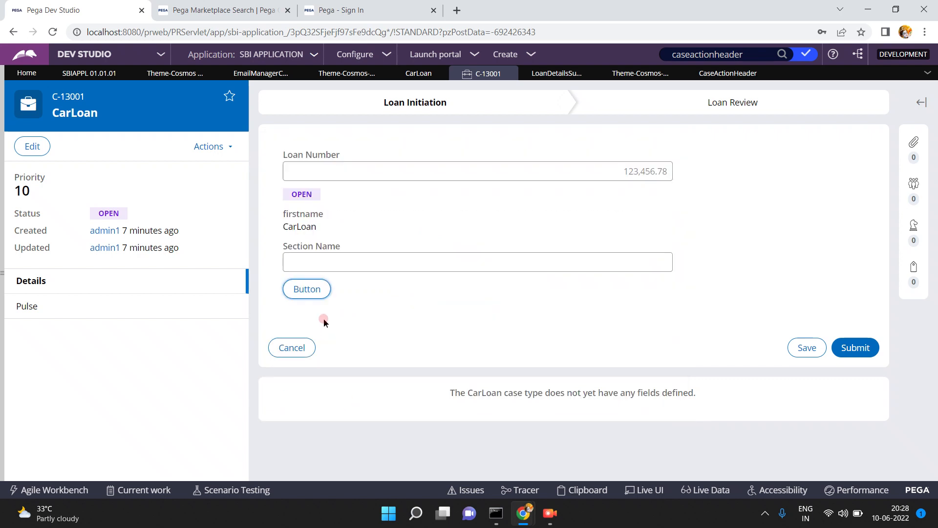
{"action": "left_click", "coordinate": [300, 289]}
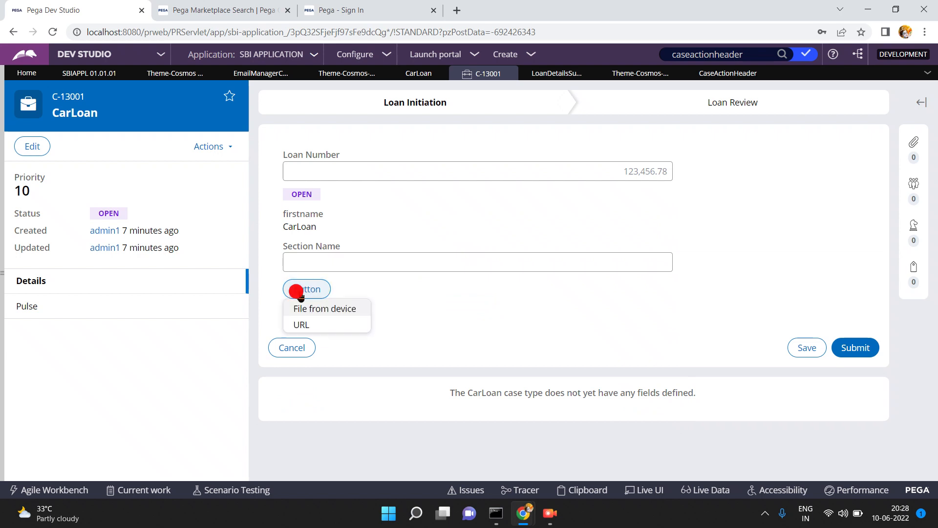
{"action": "left_click", "coordinate": [302, 328]}
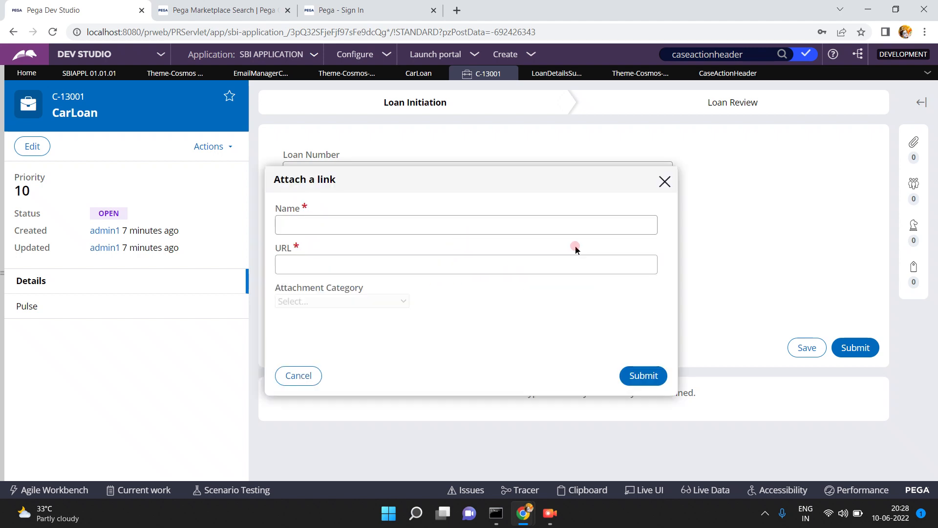
{"action": "left_click", "coordinate": [299, 379]}
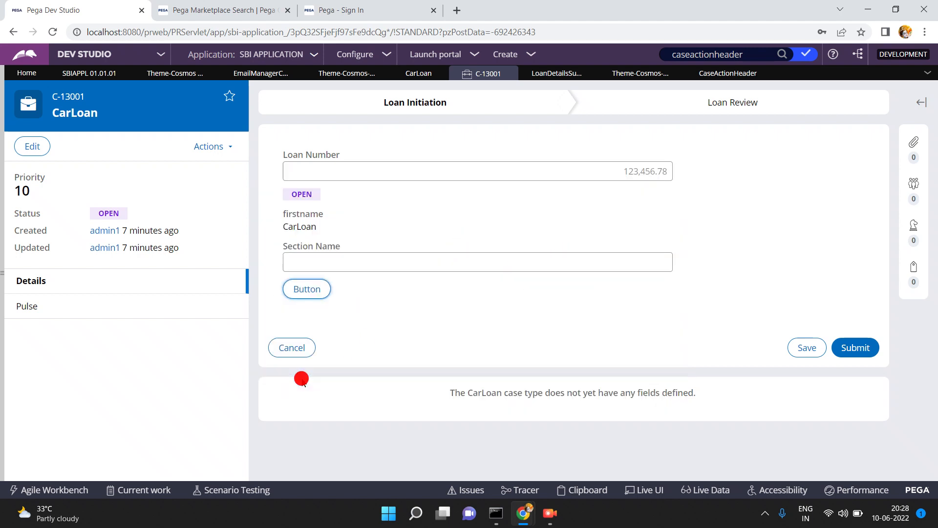
{"action": "left_click", "coordinate": [351, 73]}
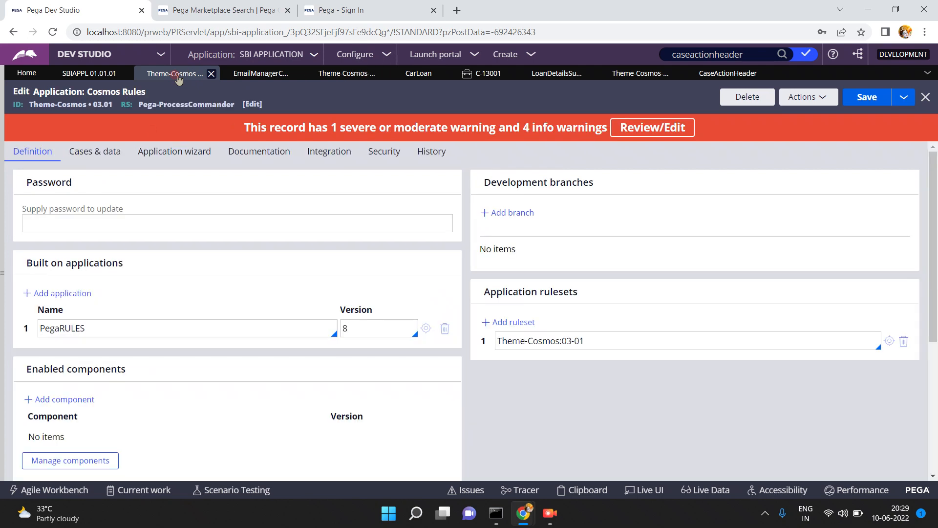
- Switch to the SBIAPPL 01.01.01 record to view the SBI APPLICATION definition
{"action": "left_click", "coordinate": [104, 74]}
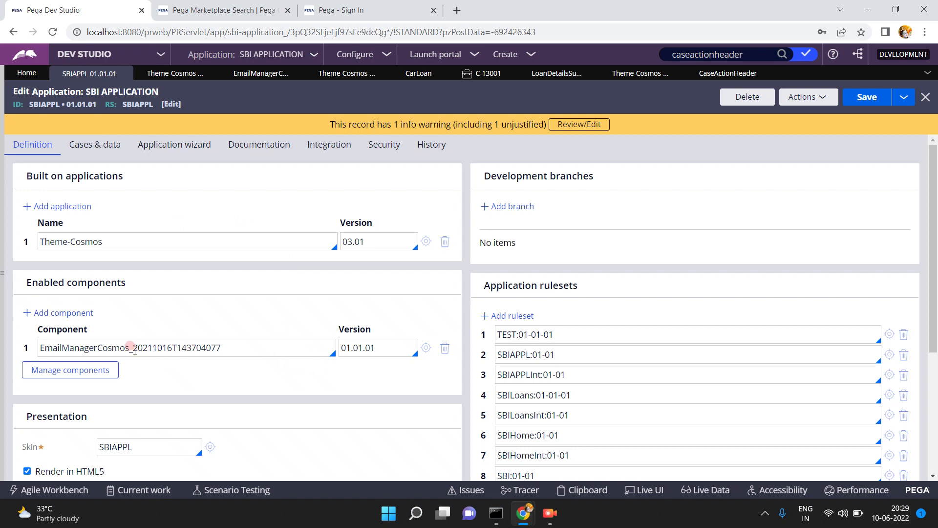
- Add four empty component rows below EmailManagerCosmos in SBI APPLICATION
{"action": "left_click_drag", "start_coordinate": [133, 347], "coordinate": [221, 348]}
{"action": "double_click", "coordinate": [216, 347]}
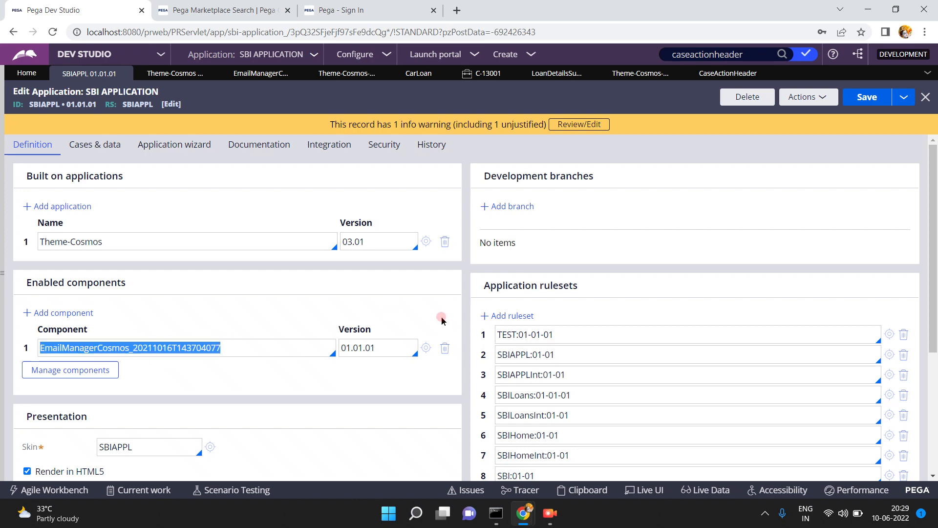
{"action": "left_click", "coordinate": [375, 345]}
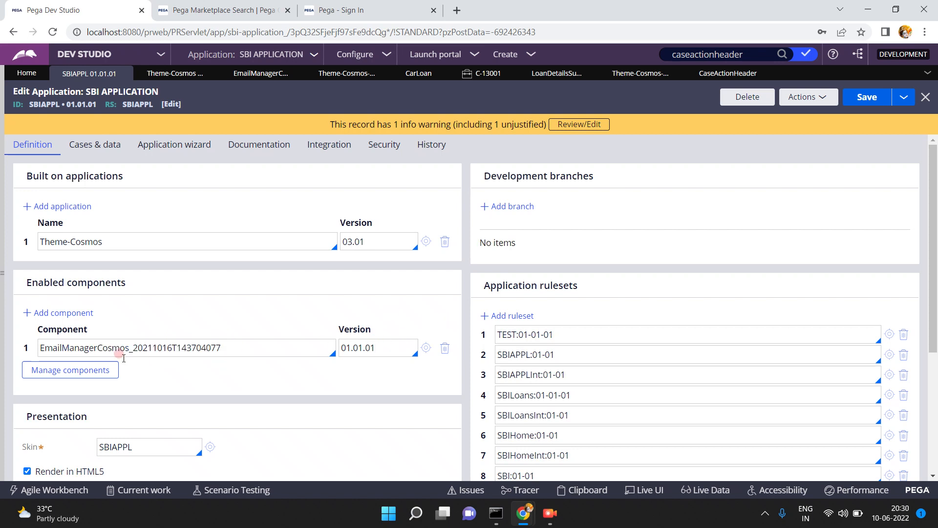
{"action": "left_click", "coordinate": [81, 313]}
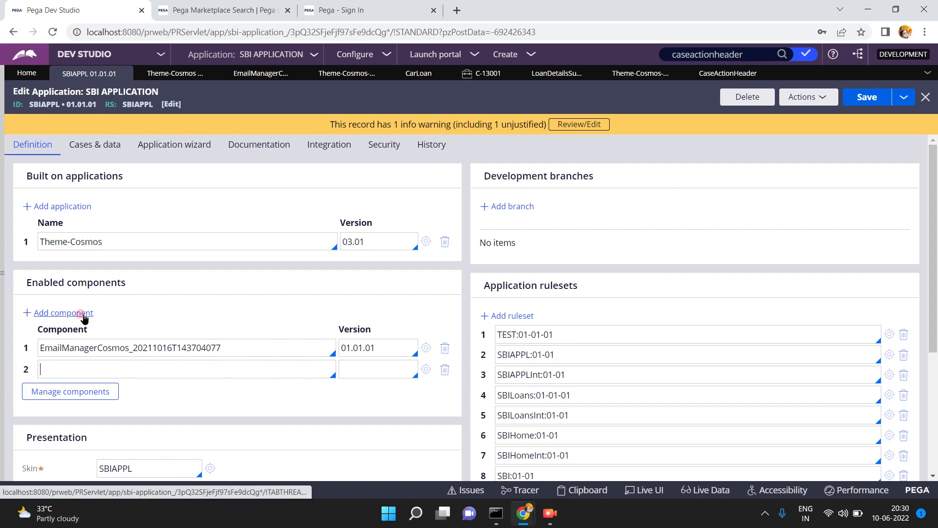
{"action": "left_click", "coordinate": [80, 313]}
{"action": "left_click", "coordinate": [80, 313]}
{"action": "left_click", "coordinate": [81, 313]}
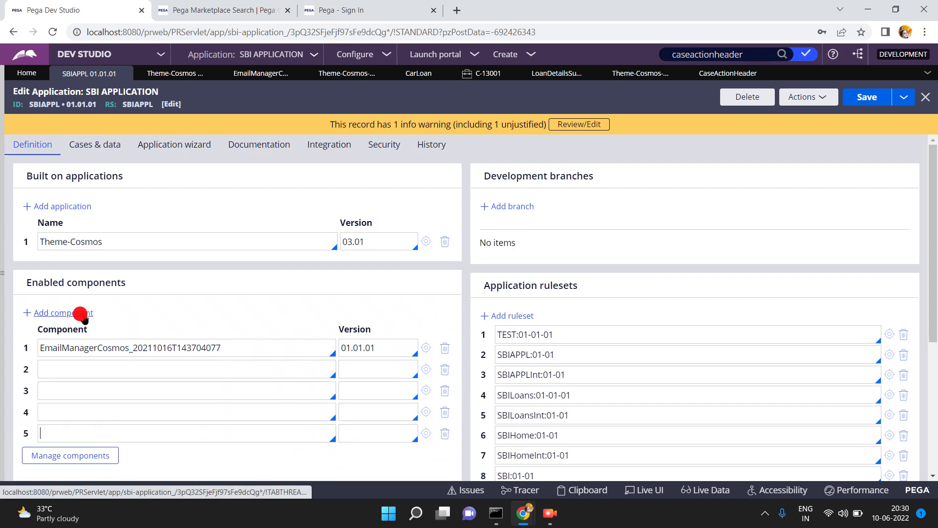
- Open the built-on Theme-Cosmos application record and go to its Manage components
{"action": "double_click", "coordinate": [226, 347]}
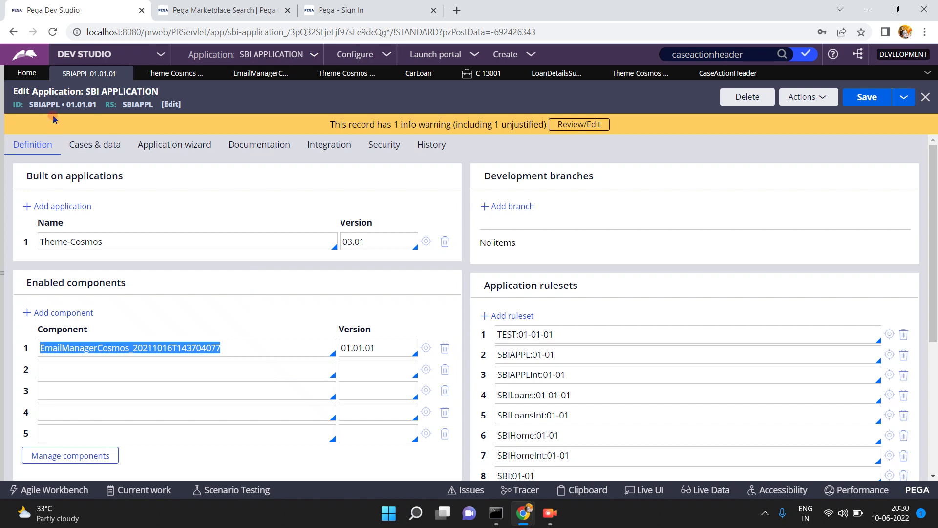
{"action": "left_click", "coordinate": [426, 242]}
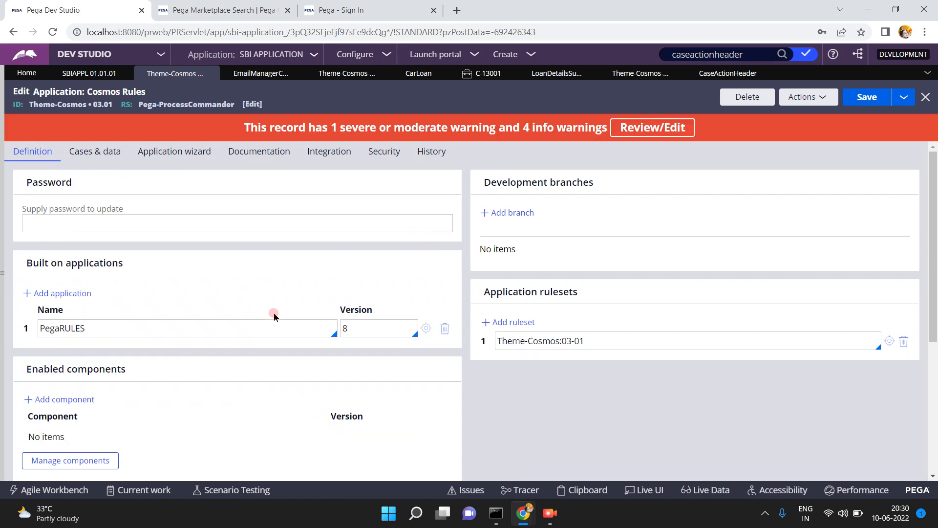
{"action": "left_click", "coordinate": [68, 463]}
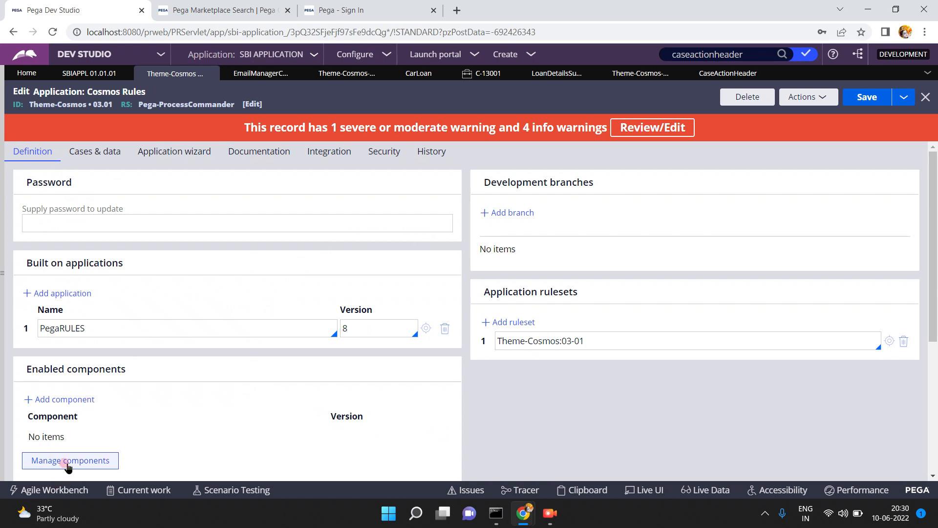
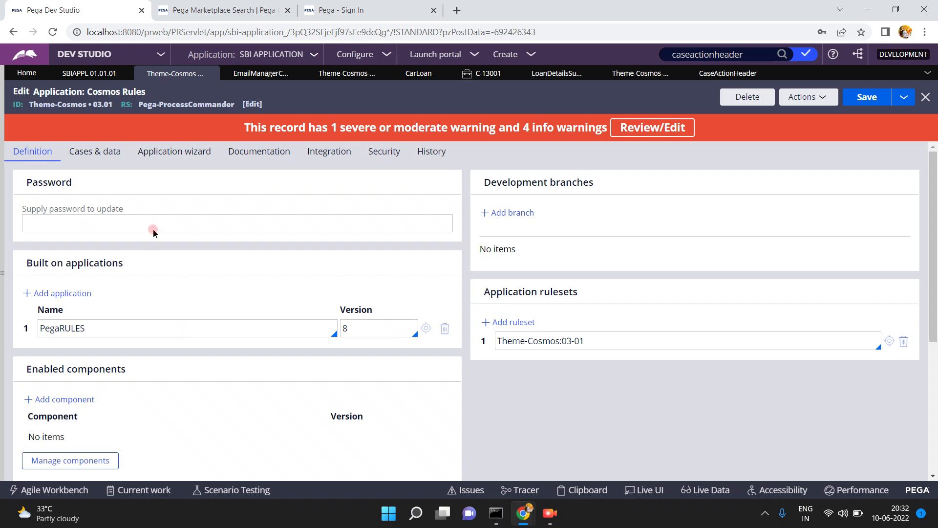
- Open the Components landing page listing SBI Component, SBIComponent, Email Manager Cosmos and Deployment Manager Bot
{"action": "left_click", "coordinate": [391, 54]}
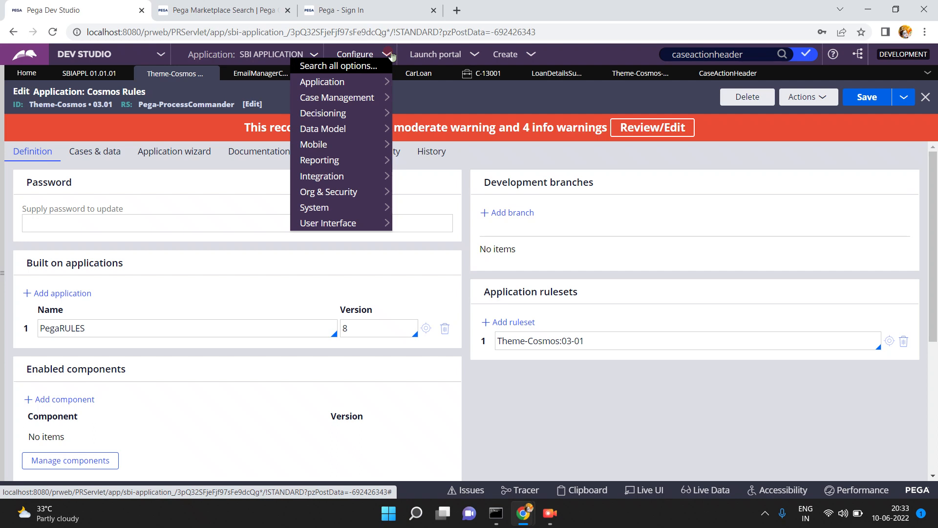
{"action": "mouse_move", "coordinate": [344, 150]}
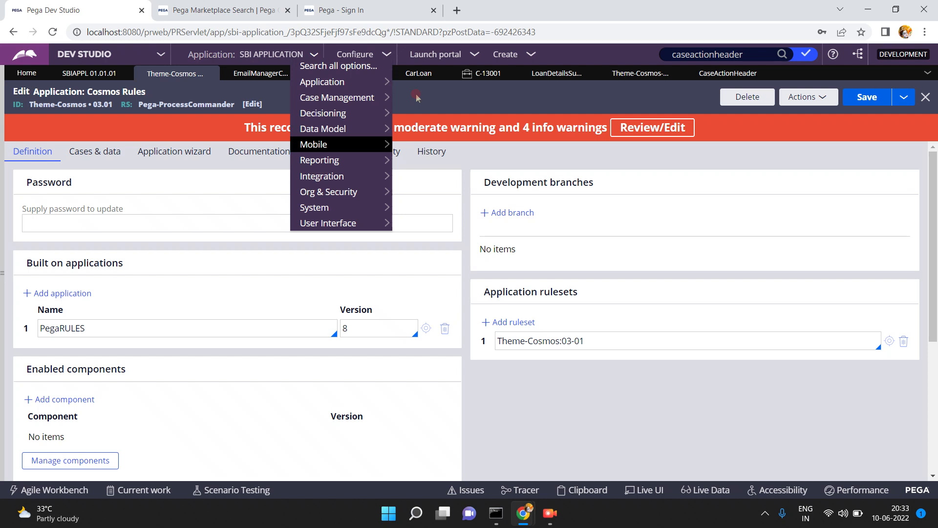
{"action": "left_click", "coordinate": [418, 101]}
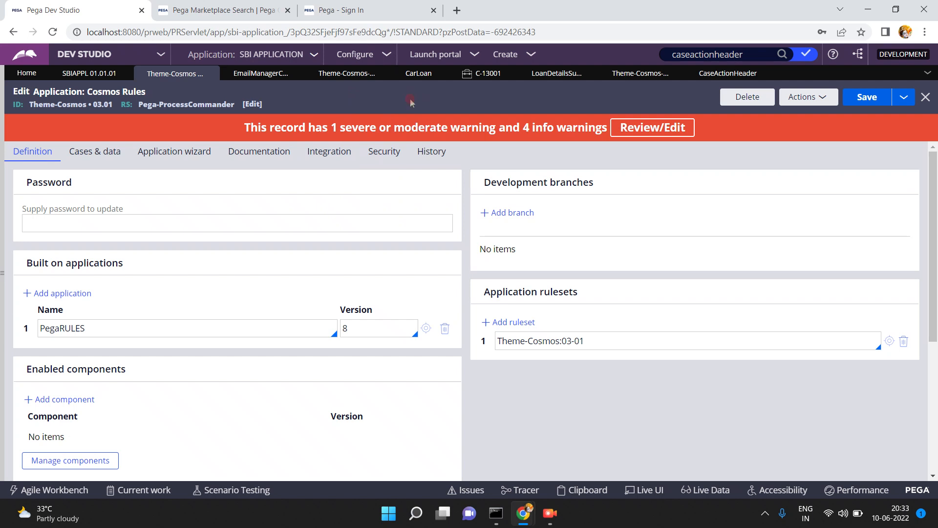
{"action": "left_click", "coordinate": [394, 56]}
{"action": "left_click", "coordinate": [322, 190]}
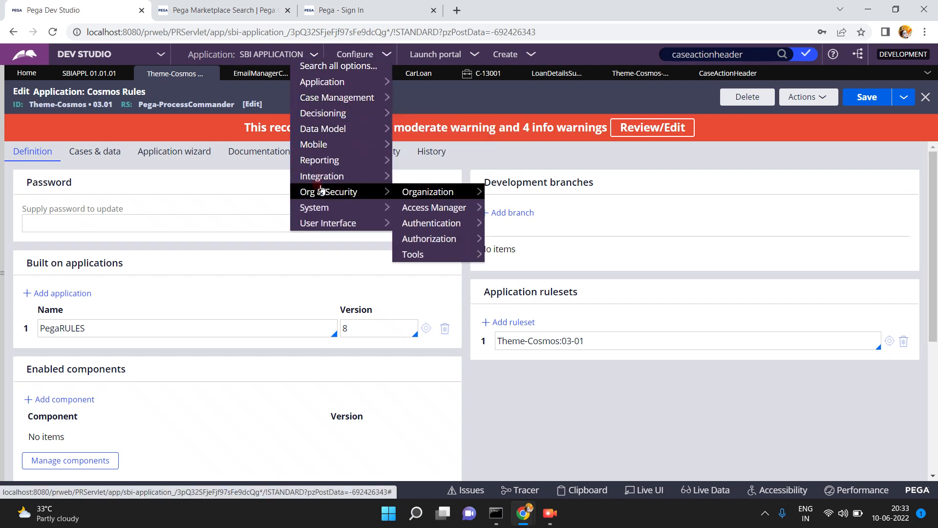
{"action": "mouse_move", "coordinate": [336, 85]}
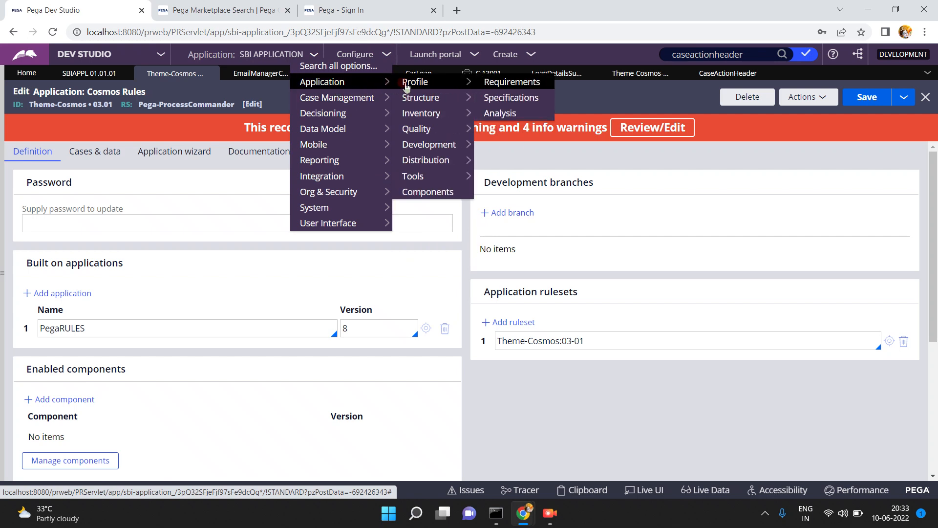
{"action": "mouse_move", "coordinate": [424, 145]}
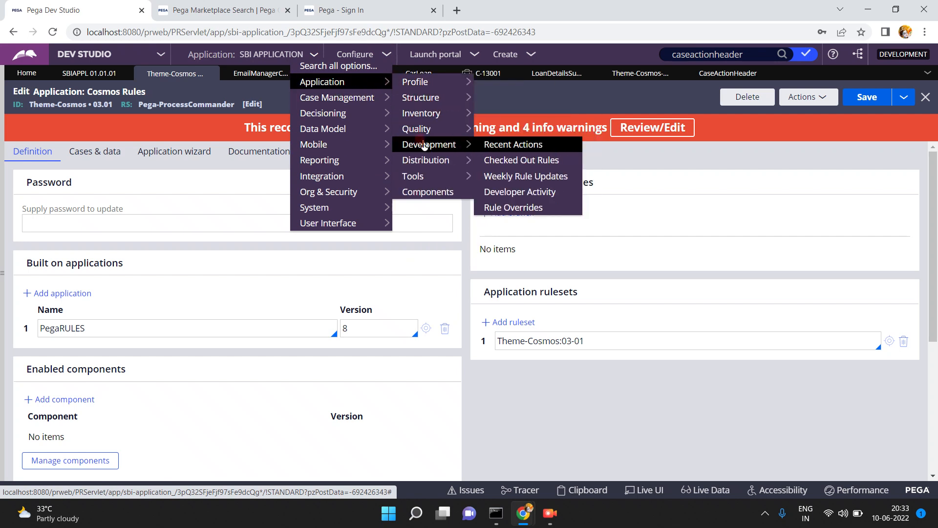
{"action": "left_click", "coordinate": [425, 193]}
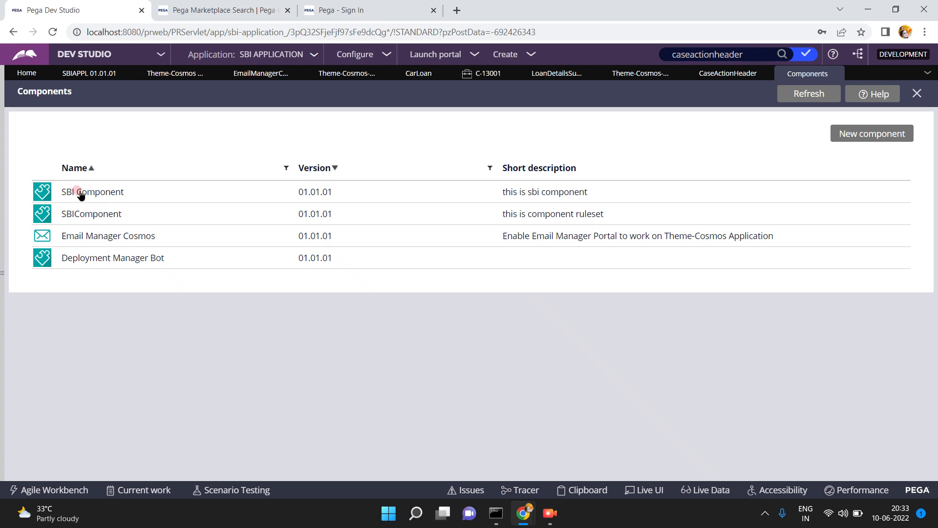
- Create a new component labelled sbipdfcomponent at version 01.01.01 and open its record
{"action": "left_click", "coordinate": [865, 135]}
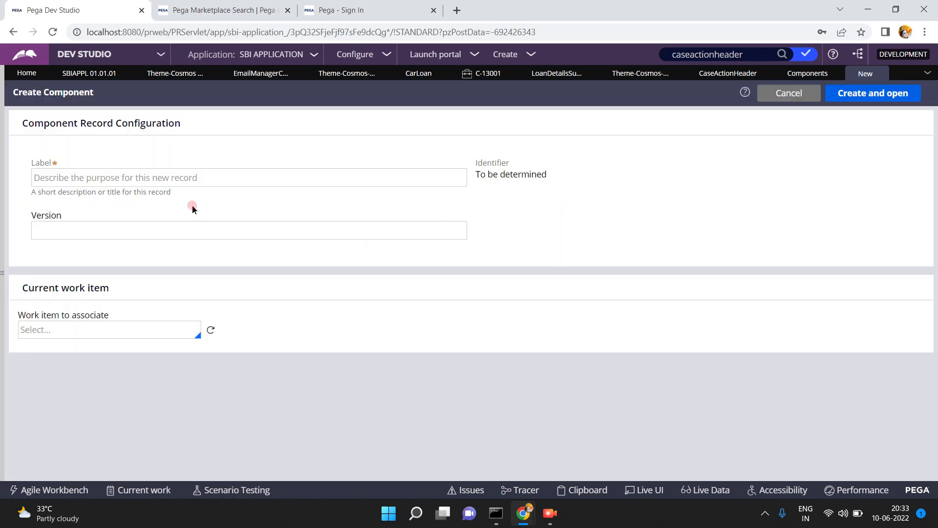
{"action": "left_click", "coordinate": [181, 177]}
{"action": "type", "text": "sbipdfc"}
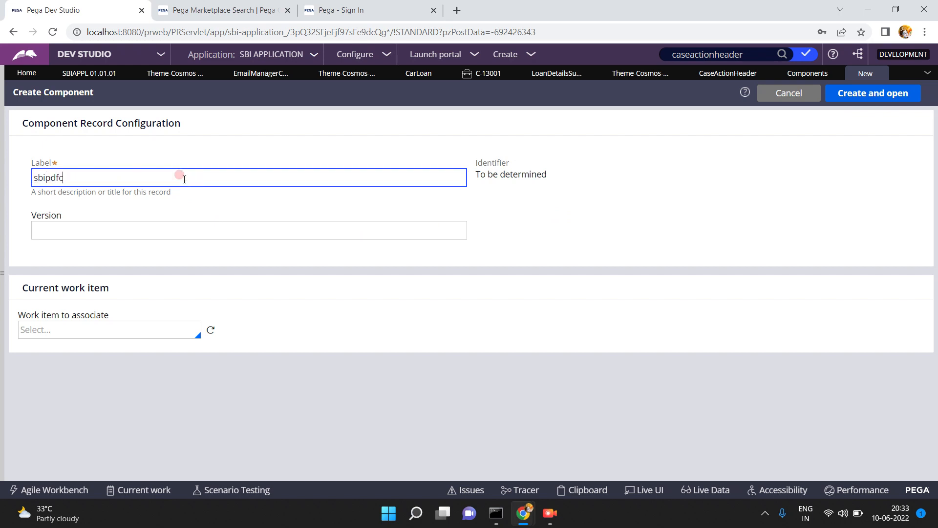
{"action": "type", "text": "omponent"}
{"action": "left_click", "coordinate": [477, 210]}
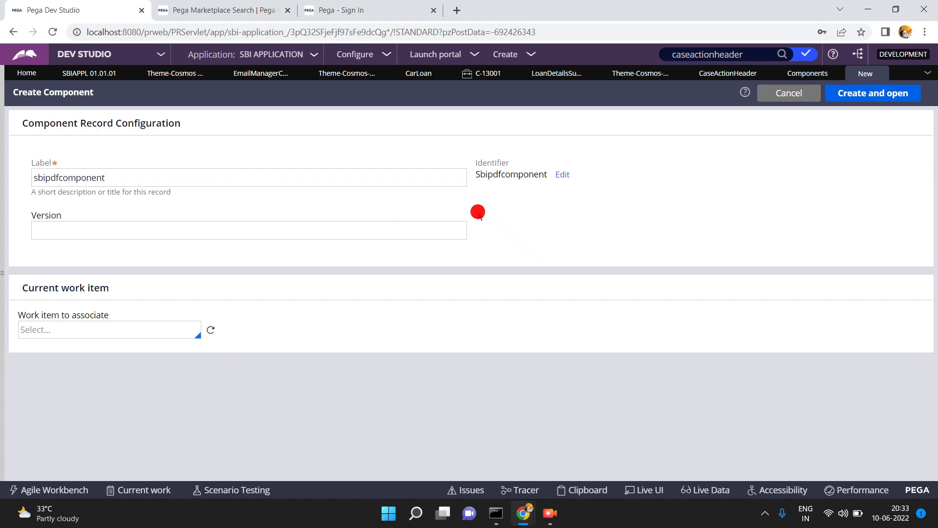
{"action": "left_click", "coordinate": [278, 230]}
{"action": "type", "text": "01.01.01"}
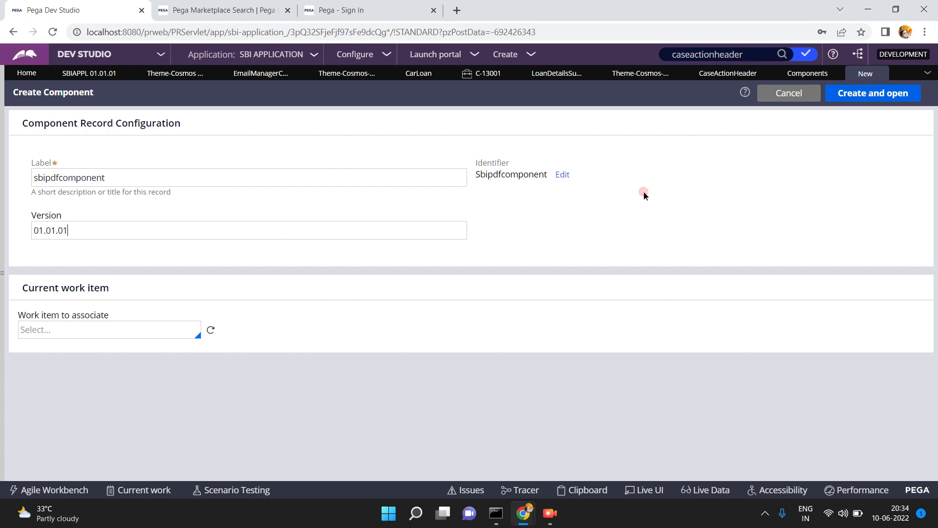
{"action": "left_click", "coordinate": [856, 100]}
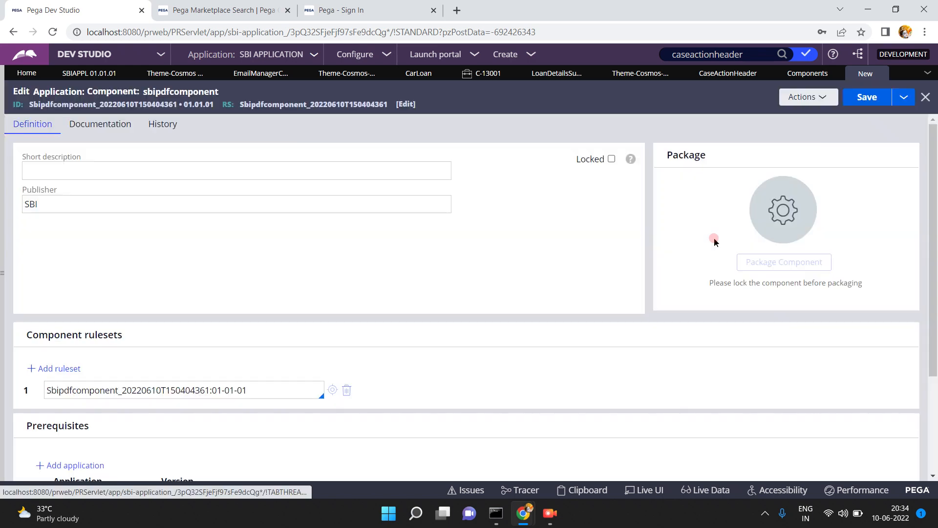
- Enter short description 'thsi is for pdf generaiton' and documentation description 'asdfsa'
{"action": "left_click", "coordinate": [269, 163]}
{"action": "type", "text": "ths"}
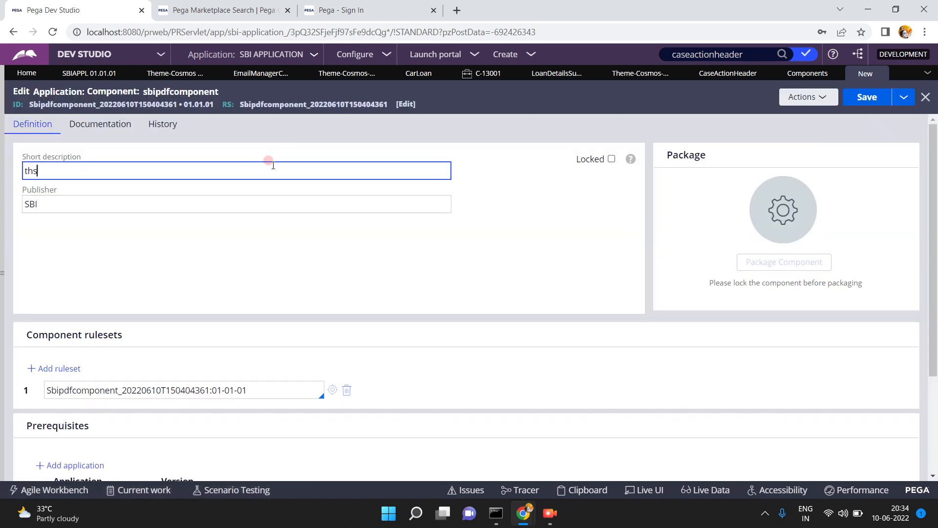
{"action": "type", "text": "i is for pdf generaiton"}
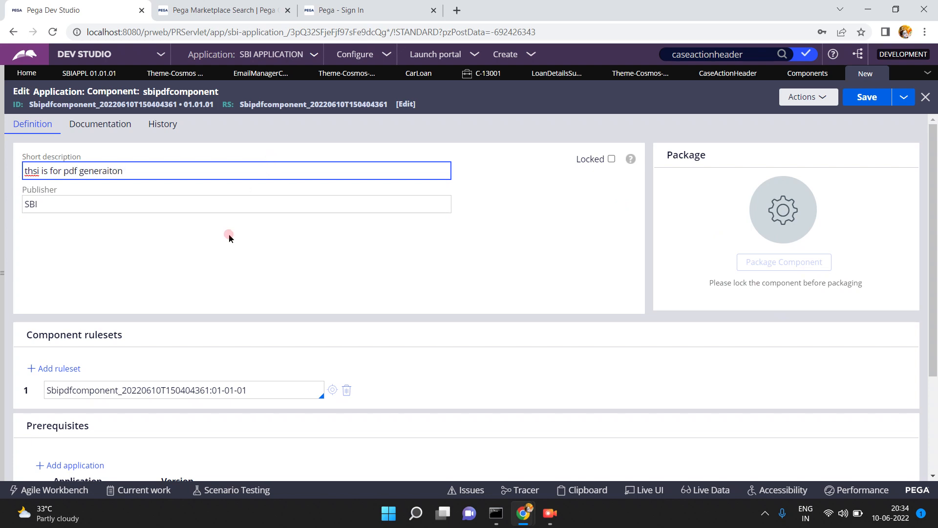
{"action": "left_click", "coordinate": [114, 128]}
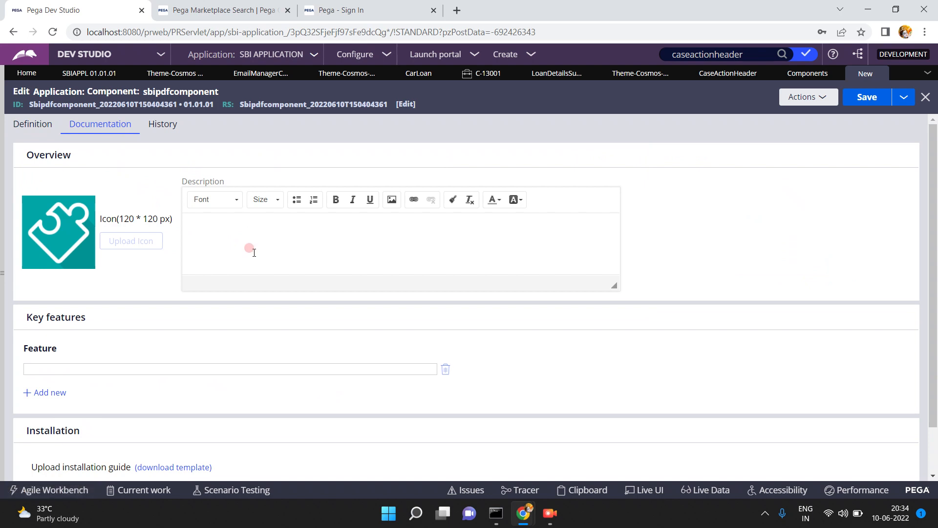
{"action": "left_click", "coordinate": [225, 220]}
{"action": "type", "text": "asdfsafsa"}
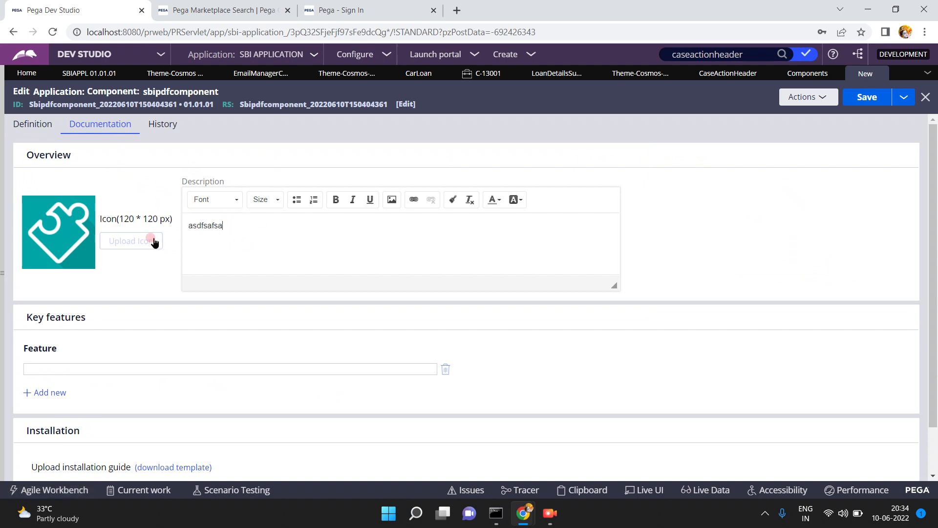
- Add two key features, 'asdfsaf' and 'asfdsafsa'
{"action": "left_click", "coordinate": [93, 364]}
{"action": "left_click", "coordinate": [57, 143]}
{"action": "left_click", "coordinate": [80, 367]}
{"action": "type", "text": "asdfsaf"}
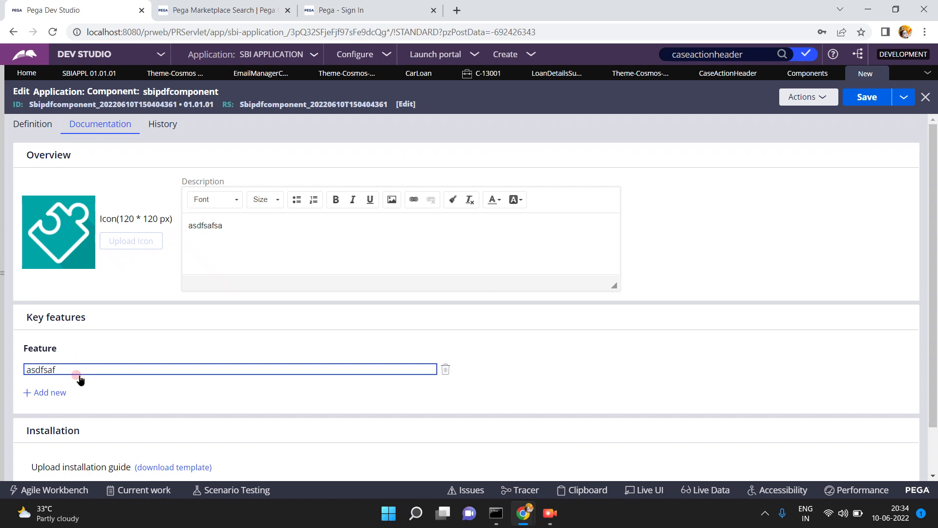
{"action": "left_click", "coordinate": [43, 393]}
{"action": "left_click", "coordinate": [59, 389]}
{"action": "type", "text": "asfdsafsa"}
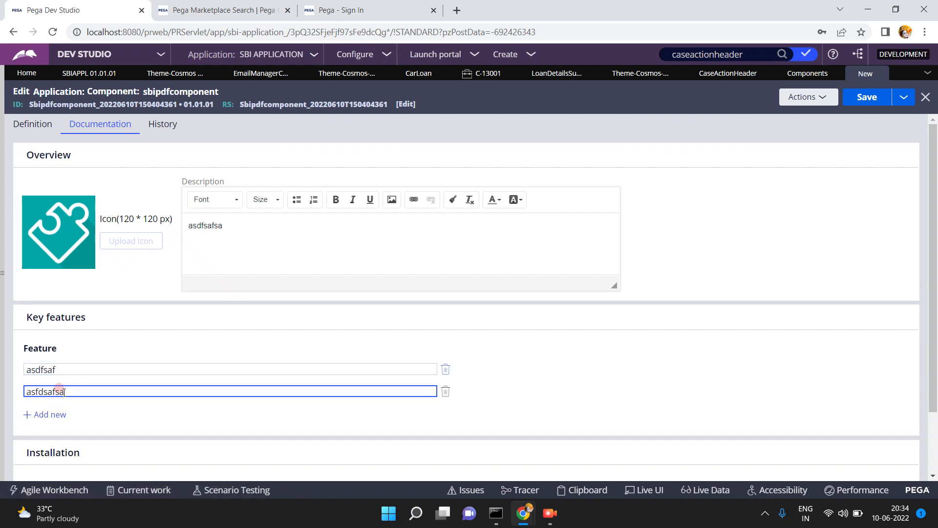
- Download the installation guide template PDF
{"action": "left_click", "coordinate": [929, 435]}
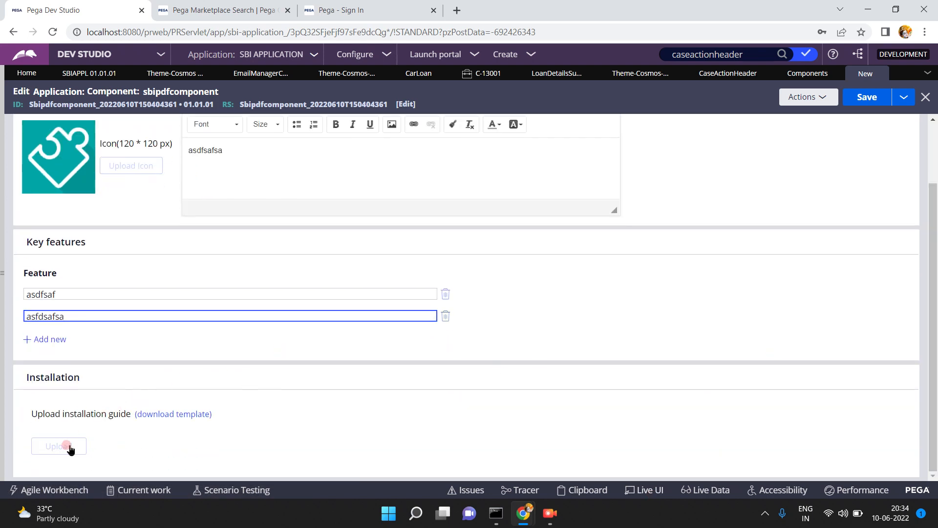
{"action": "left_click", "coordinate": [175, 416]}
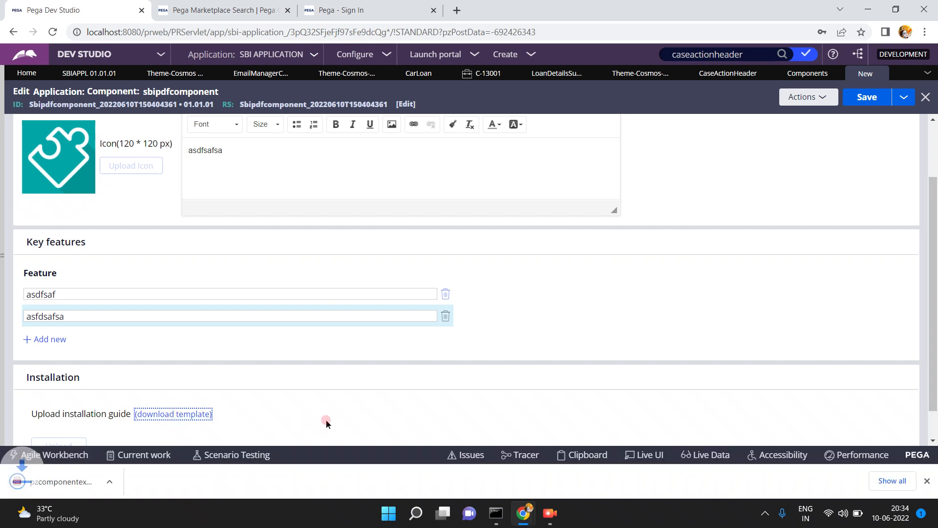
{"action": "left_click", "coordinate": [130, 481]}
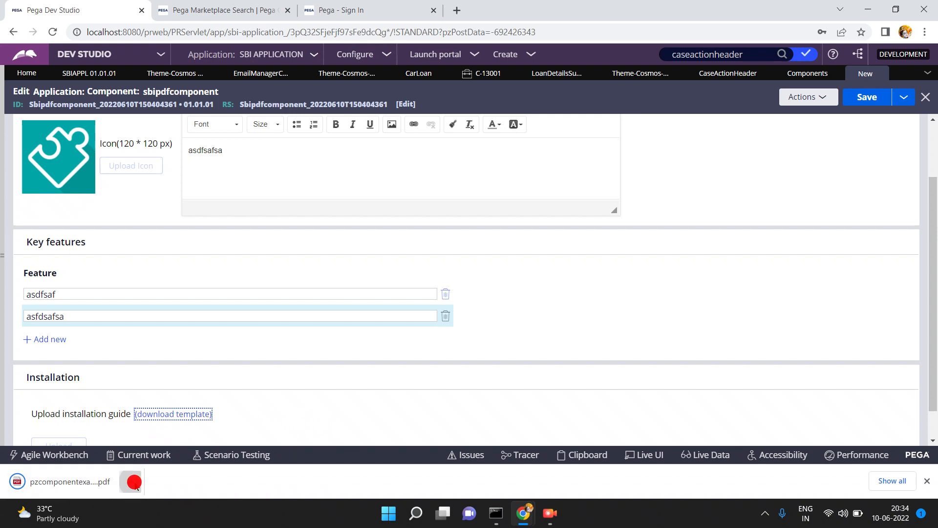
- Open the downloaded pzcomponentexampledoc.pdf, skim to page 3 and back, then return to Dev Studio
{"action": "left_click", "coordinate": [151, 386]}
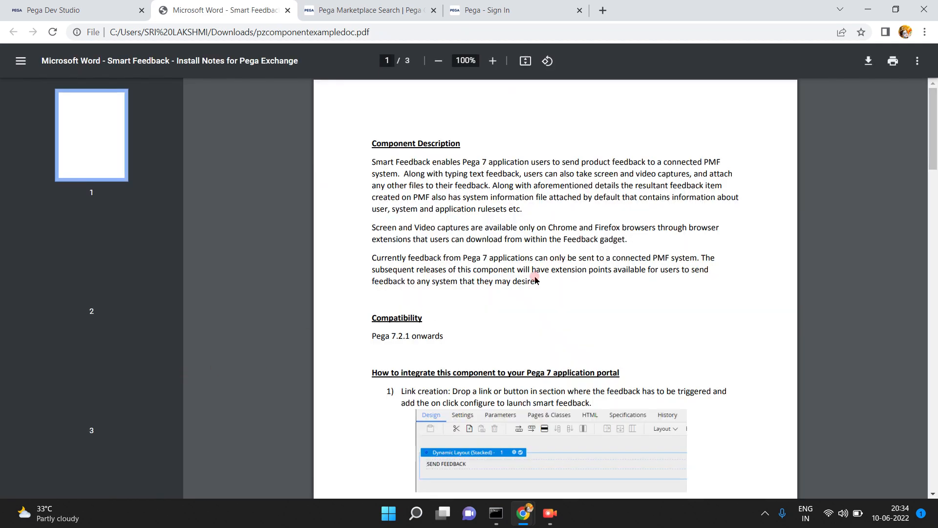
{"action": "key", "text": "End"}
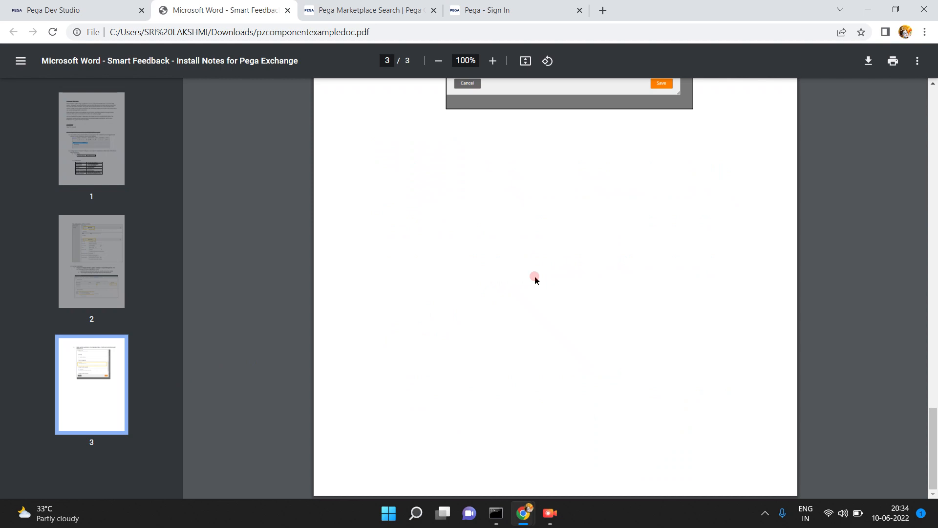
{"action": "left_click_drag", "start_coordinate": [934, 451], "coordinate": [935, 79]}
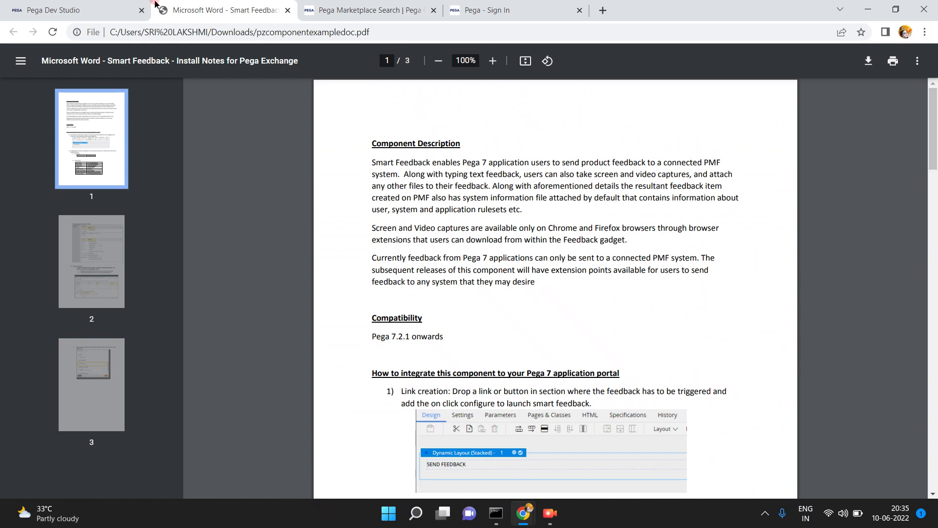
{"action": "left_click", "coordinate": [98, 17]}
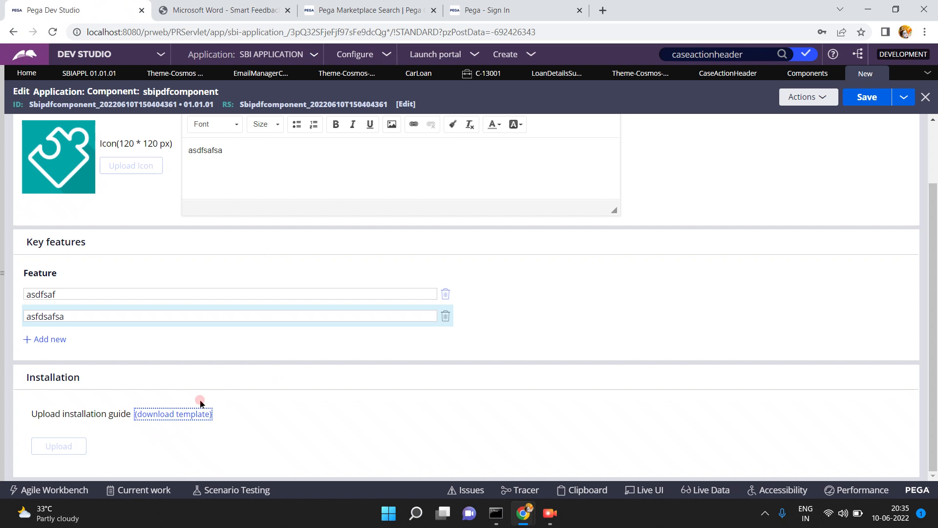
- Fill the component's history description 'sadfsa' and usage 'asdfsaf', then save the component
{"action": "left_click", "coordinate": [932, 165]}
{"action": "left_click", "coordinate": [159, 124]}
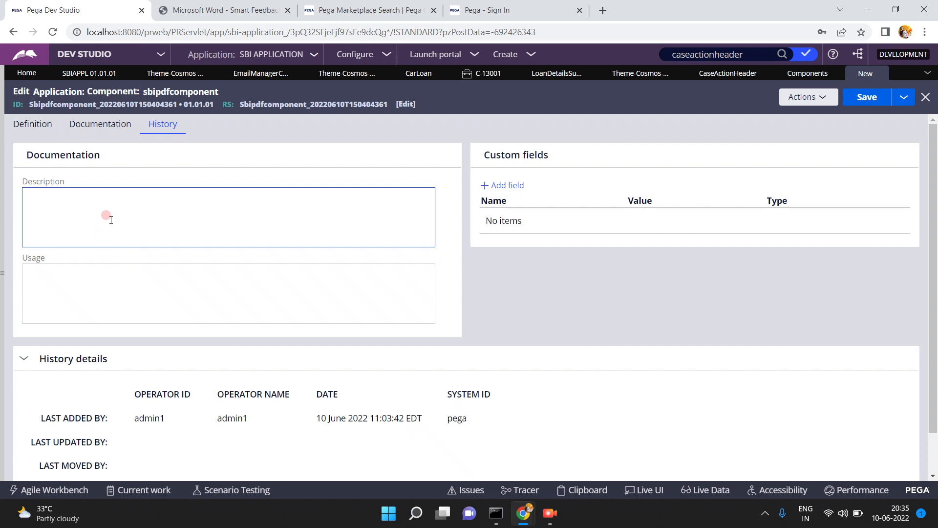
{"action": "left_click", "coordinate": [80, 219]}
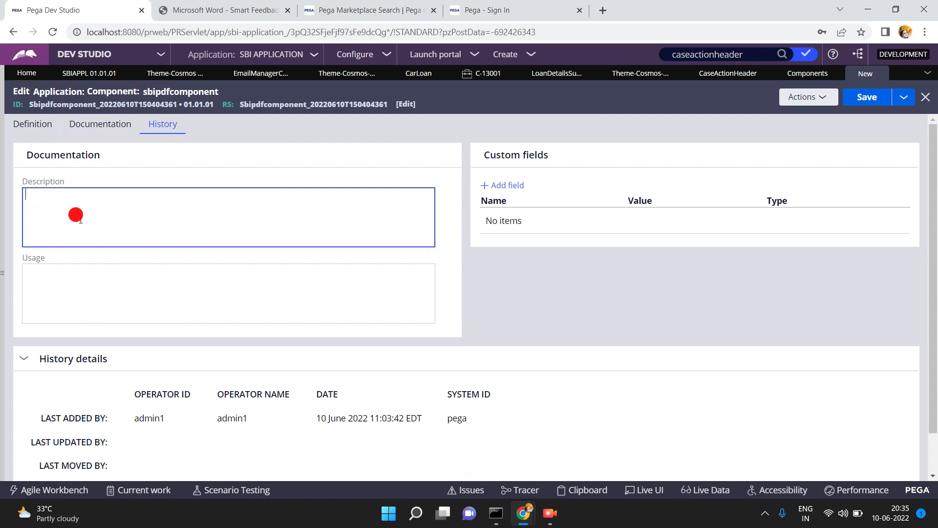
{"action": "type", "text": "sadfsa"}
{"action": "left_click", "coordinate": [57, 306]}
{"action": "type", "text": "asdfsaf"}
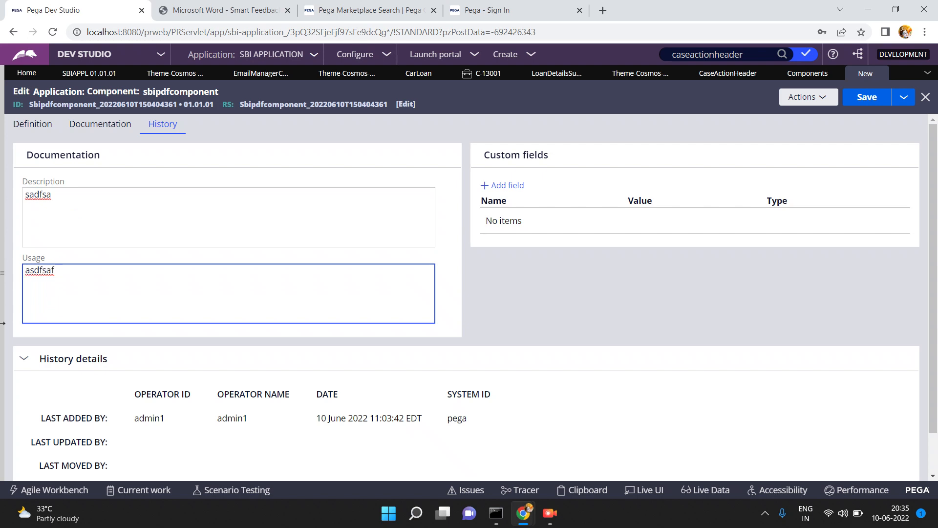
{"action": "left_click", "coordinate": [22, 127]}
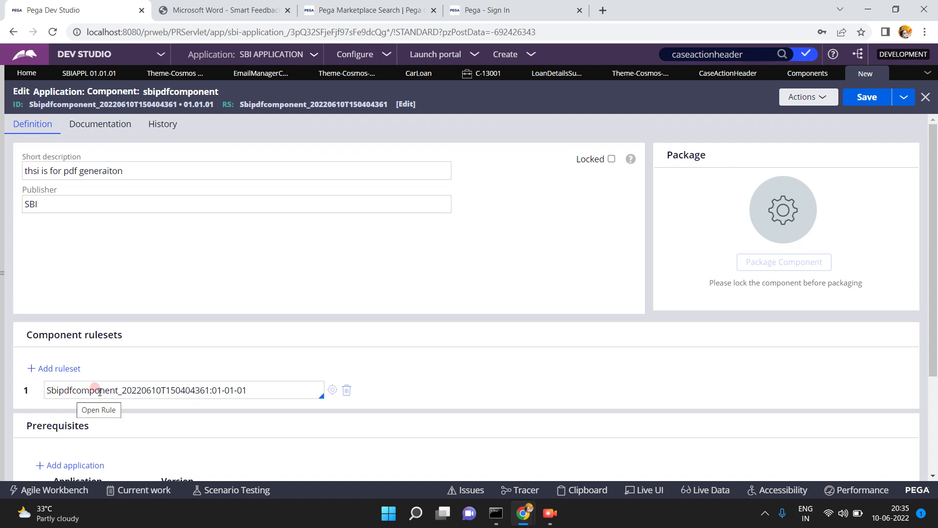
{"action": "left_click", "coordinate": [869, 100]}
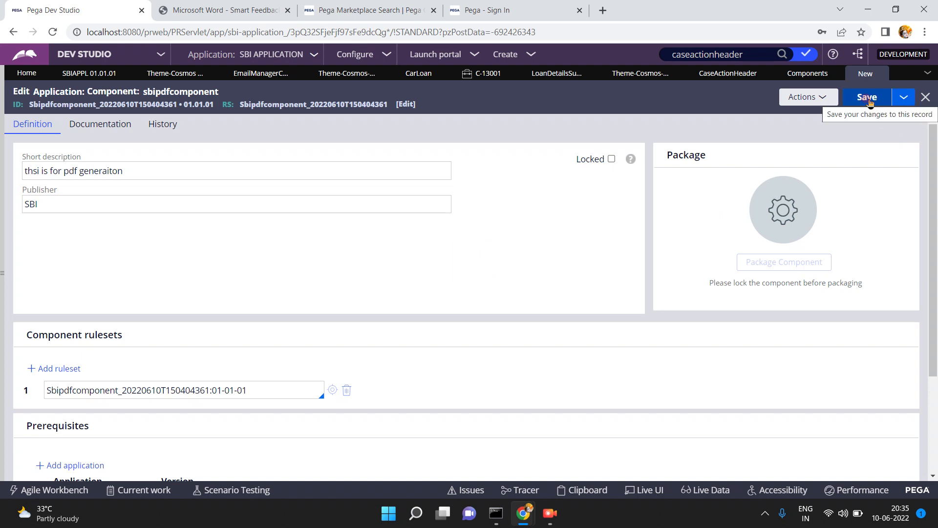
- Refresh and save the component, then open its Sbipdfcomponent_20220610T150404361 ruleset
{"action": "left_click", "coordinate": [803, 98]}
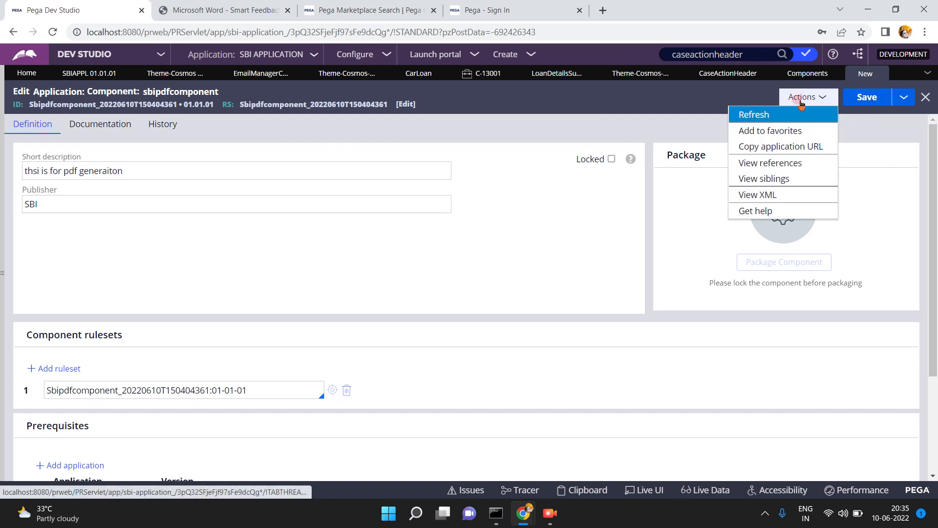
{"action": "left_click", "coordinate": [771, 113]}
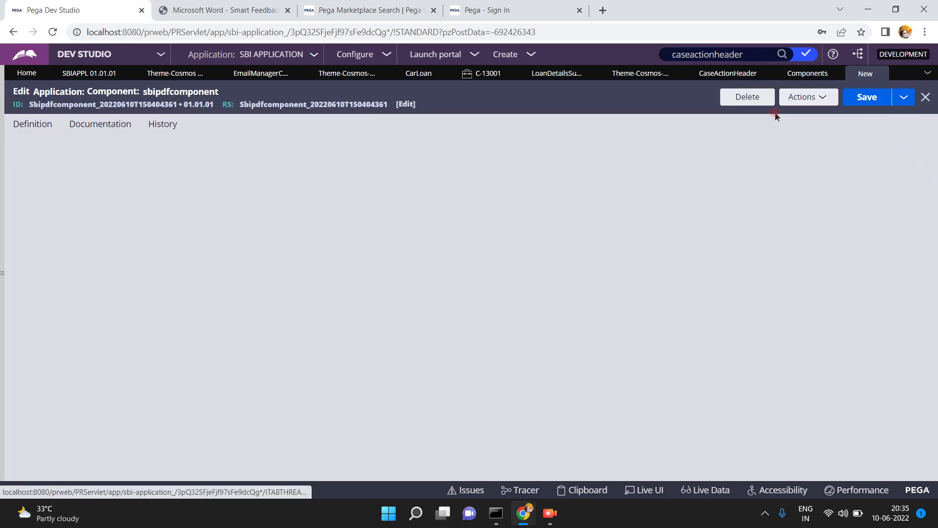
{"action": "left_click", "coordinate": [874, 98]}
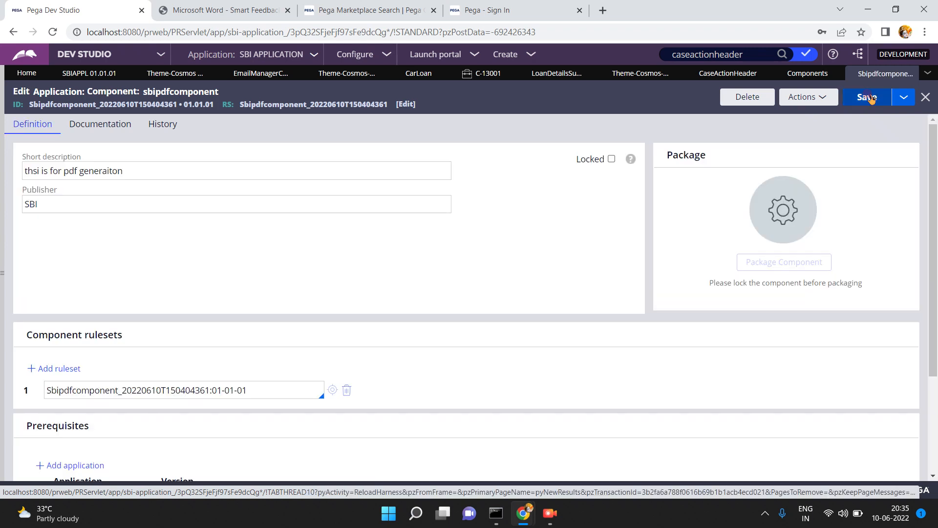
{"action": "left_click", "coordinate": [332, 391]}
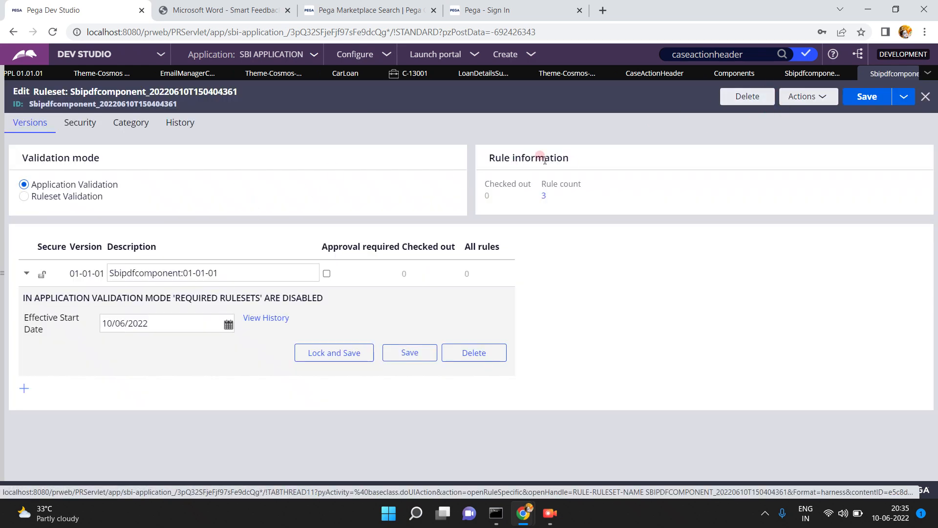
- Review the three rules listed under the ruleset's rule count, then close that list
{"action": "left_click", "coordinate": [794, 75]}
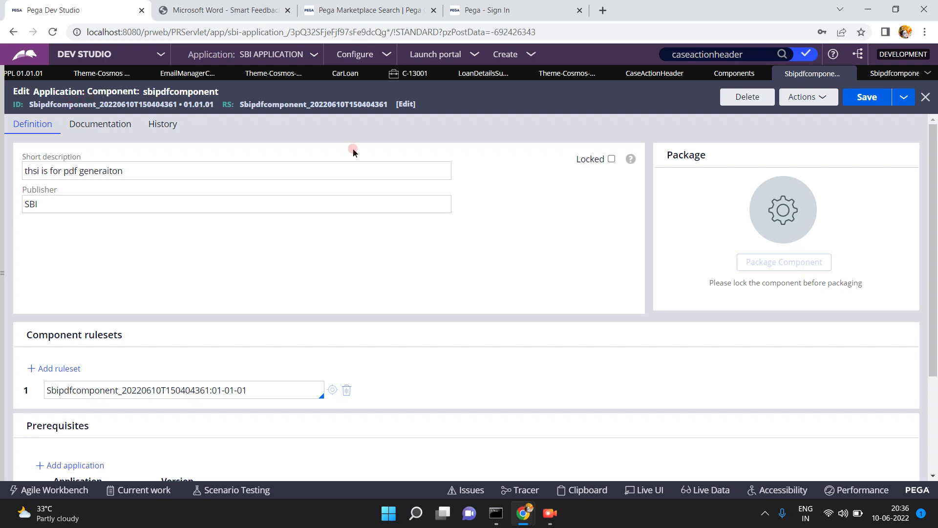
{"action": "left_click", "coordinate": [890, 78]}
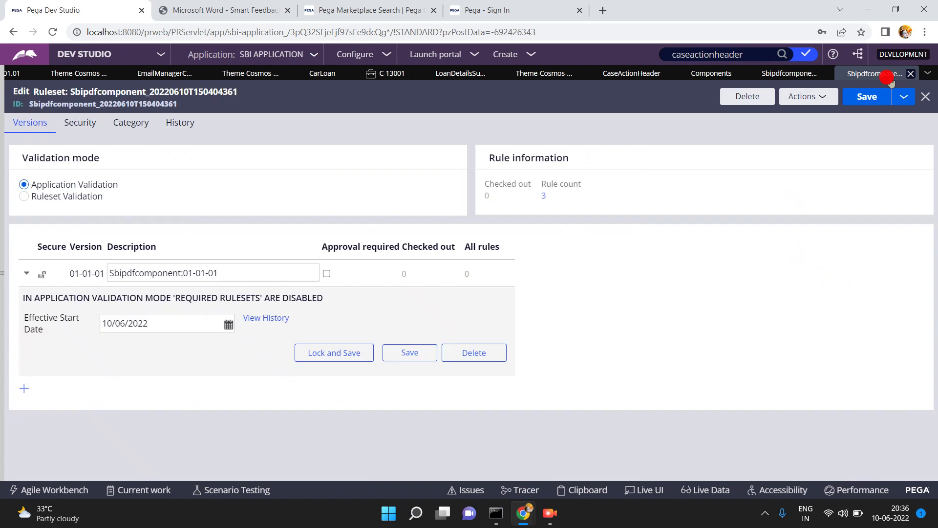
{"action": "left_click", "coordinate": [543, 196]}
{"action": "left_click", "coordinate": [543, 198]}
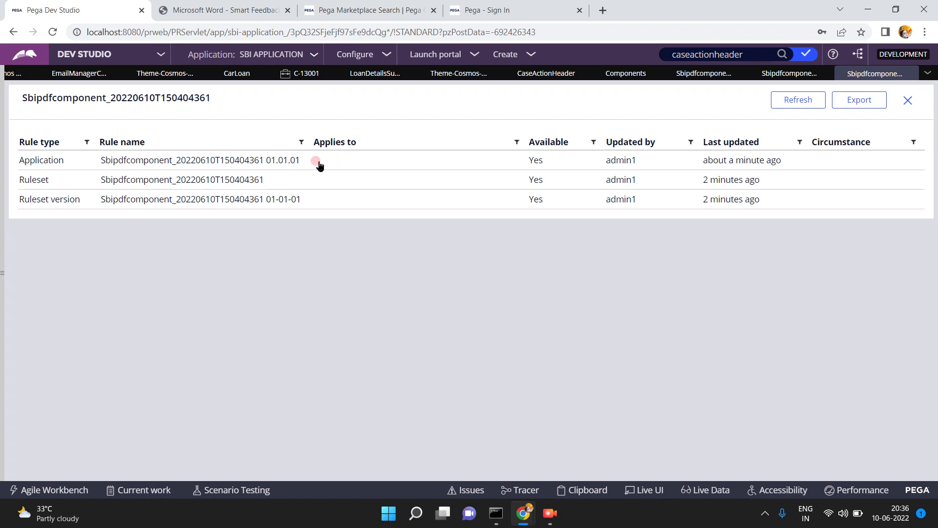
{"action": "left_click", "coordinate": [911, 74]}
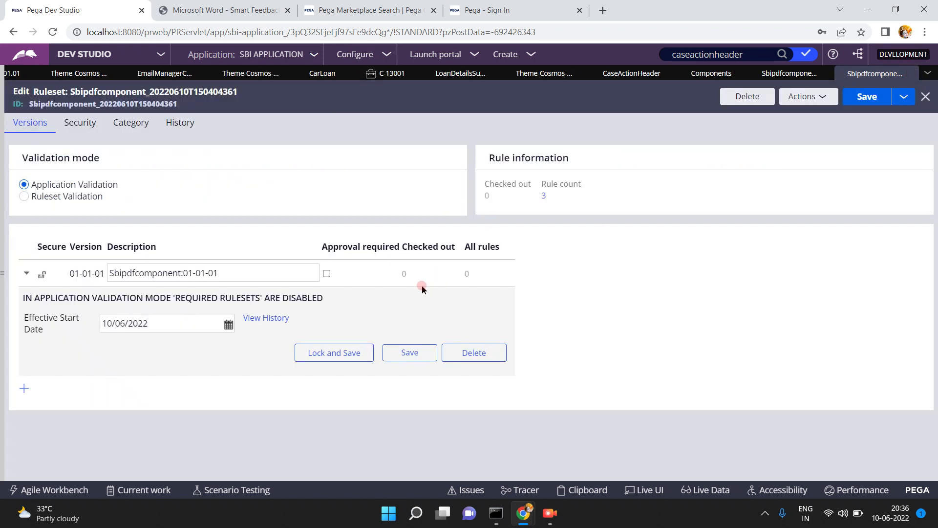
- Open the Activity rule list from Records > Technical in the navigation panel
{"action": "left_click", "coordinate": [186, 267]}
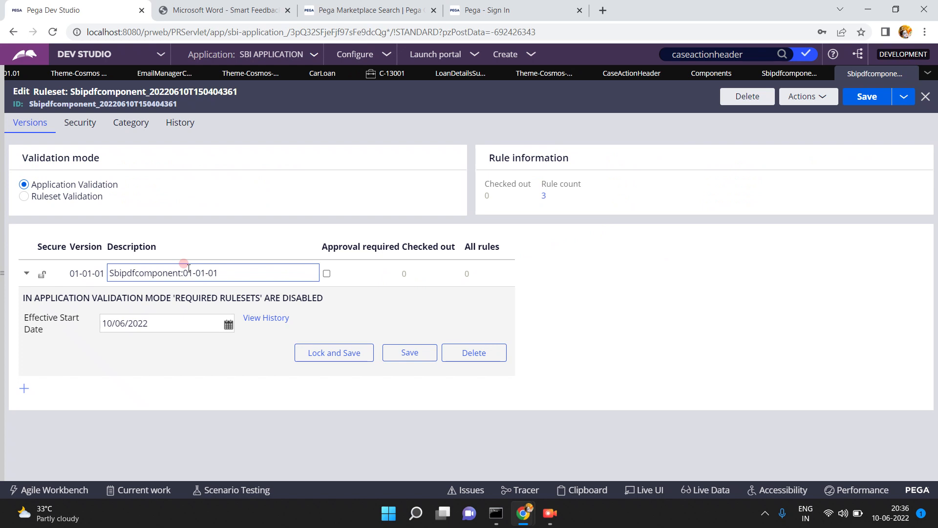
{"action": "left_click", "coordinate": [2, 277]}
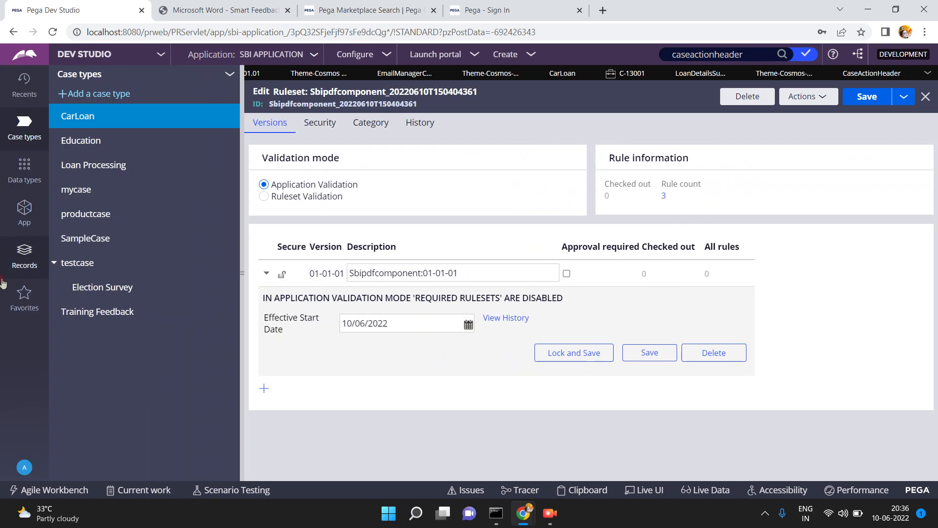
{"action": "left_click", "coordinate": [38, 251]}
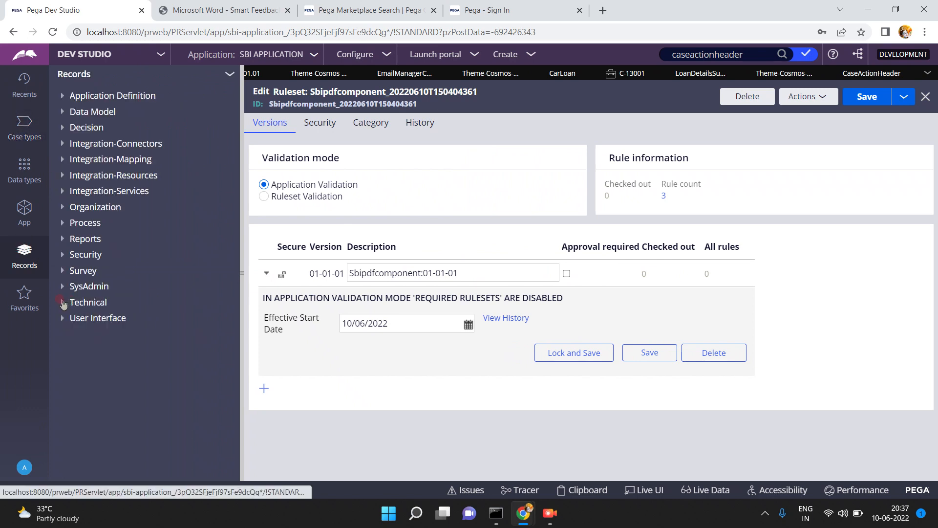
{"action": "left_click", "coordinate": [63, 303]}
{"action": "left_click", "coordinate": [89, 320]}
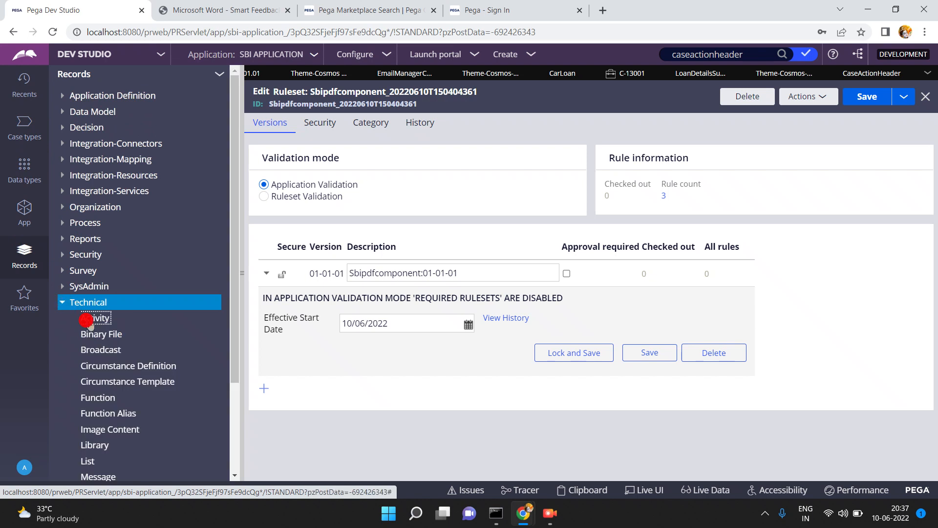
{"action": "left_click", "coordinate": [243, 274]}
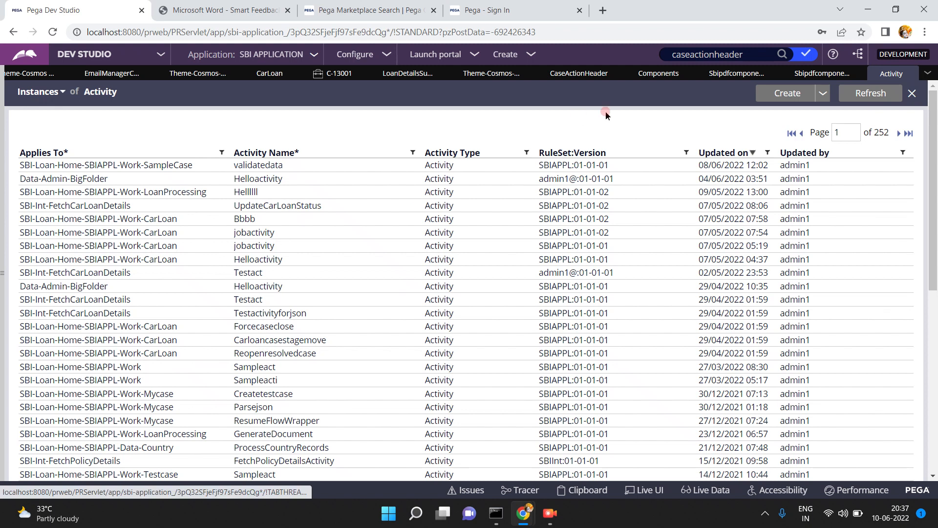
- Start a new activity and set its Apply to class to Work-
{"action": "left_click", "coordinate": [782, 96]}
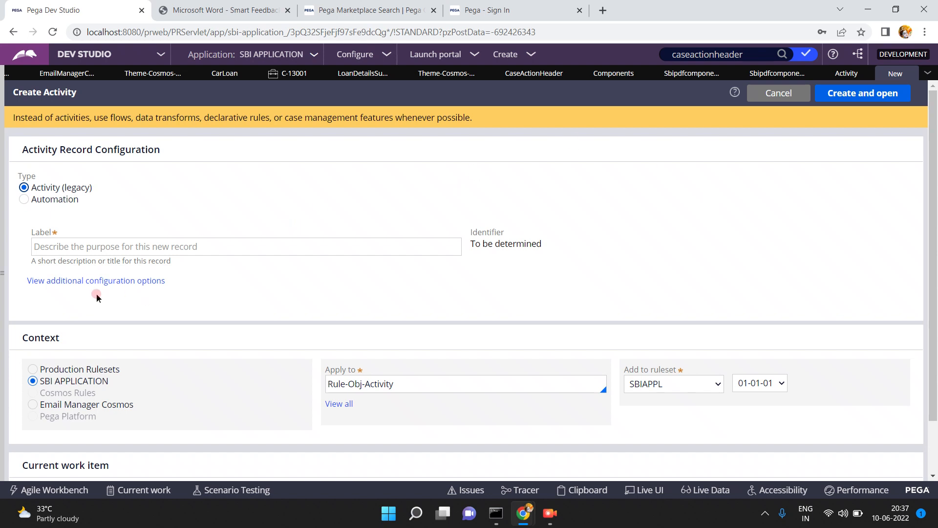
{"action": "left_click", "coordinate": [255, 239]}
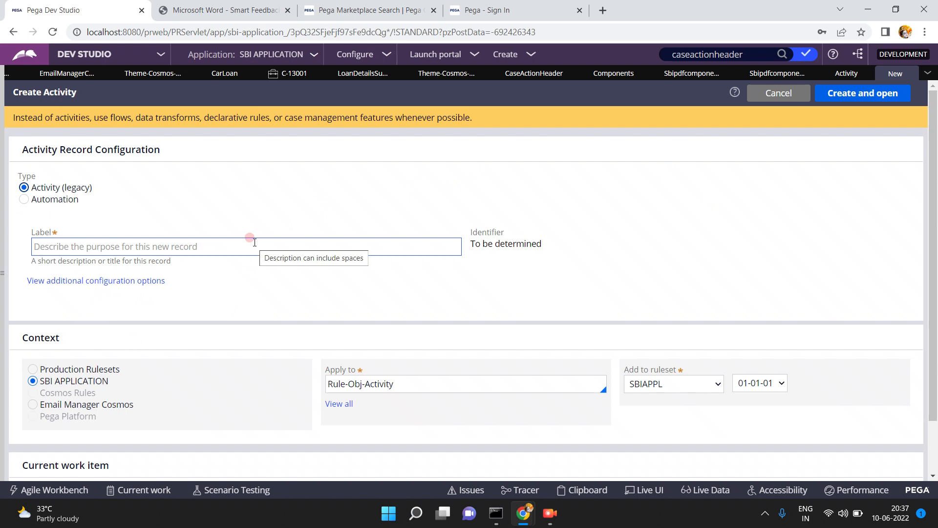
{"action": "left_click", "coordinate": [255, 242]}
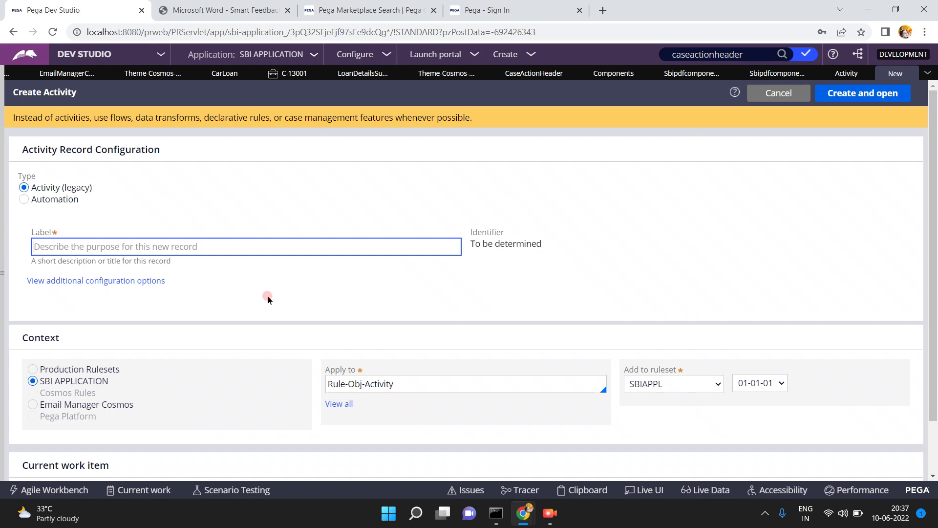
{"action": "left_click", "coordinate": [423, 386]}
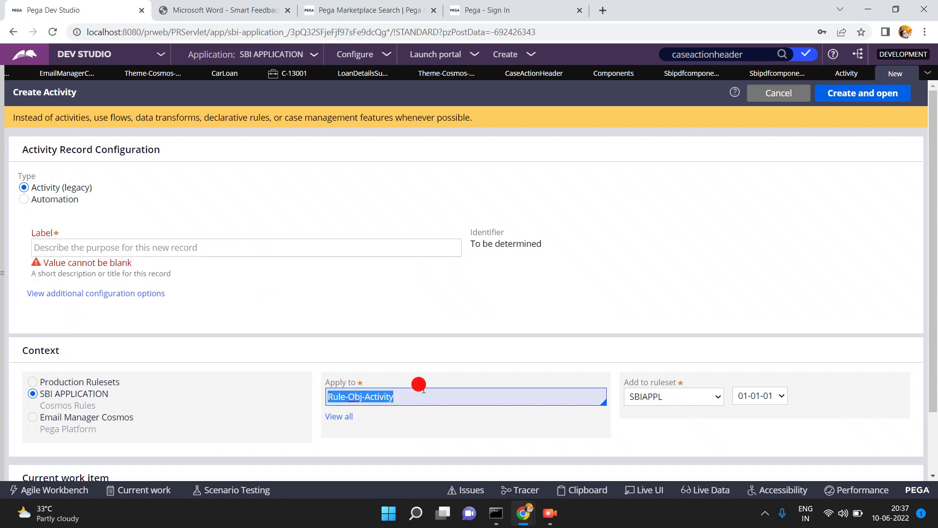
{"action": "type", "text": "SBI"}
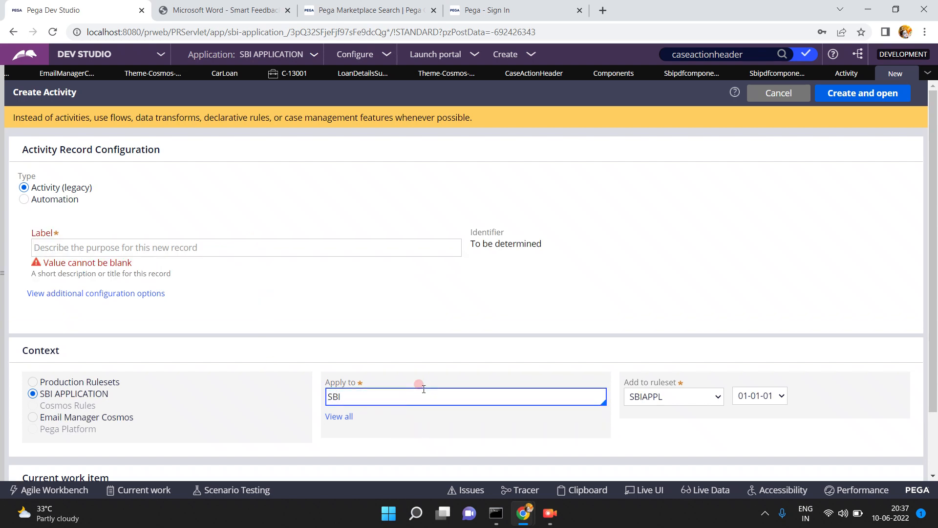
{"action": "type", "text": "-Loan"}
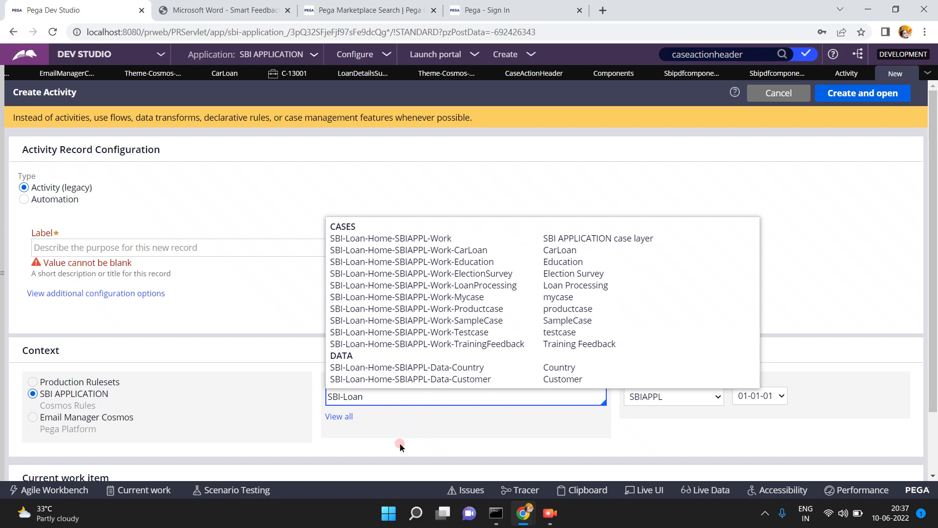
{"action": "key", "text": "BackSpace"}
{"action": "key", "text": "BackSpace"}
{"action": "key", "text": "BackSpace"}
{"action": "key", "text": "BackSpace"}
{"action": "key", "text": "BackSpace"}
{"action": "key", "text": "BackSpace"}
{"action": "key", "text": "BackSpace"}
{"action": "type", "text": "wor"}
{"action": "key", "text": "BackSpace"}
{"action": "key", "text": "BackSpace"}
{"action": "key", "text": "BackSpace"}
{"action": "type", "text": "Work-"}
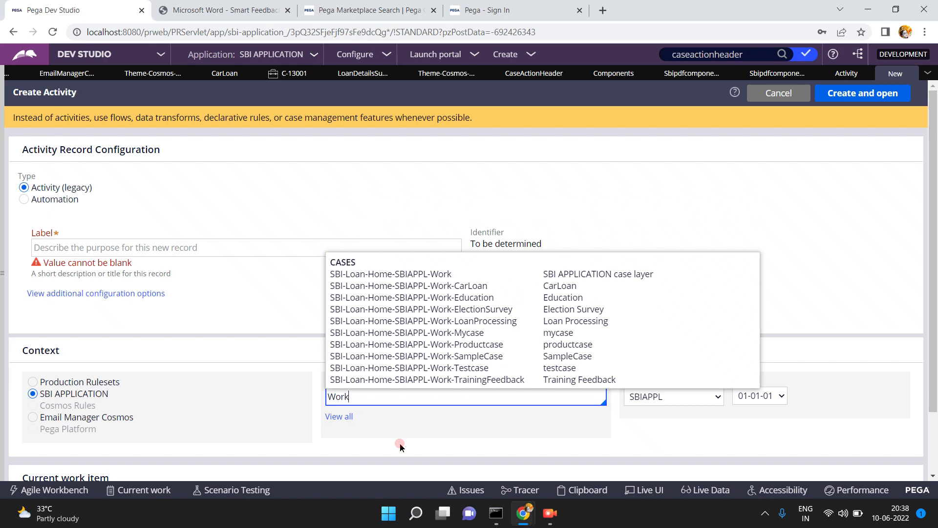
{"action": "left_click", "coordinate": [422, 427]}
- Label the activity pdfgen and confirm Work- stays as the Apply to class
{"action": "left_click", "coordinate": [203, 243]}
{"action": "type", "text": "pdfgen"}
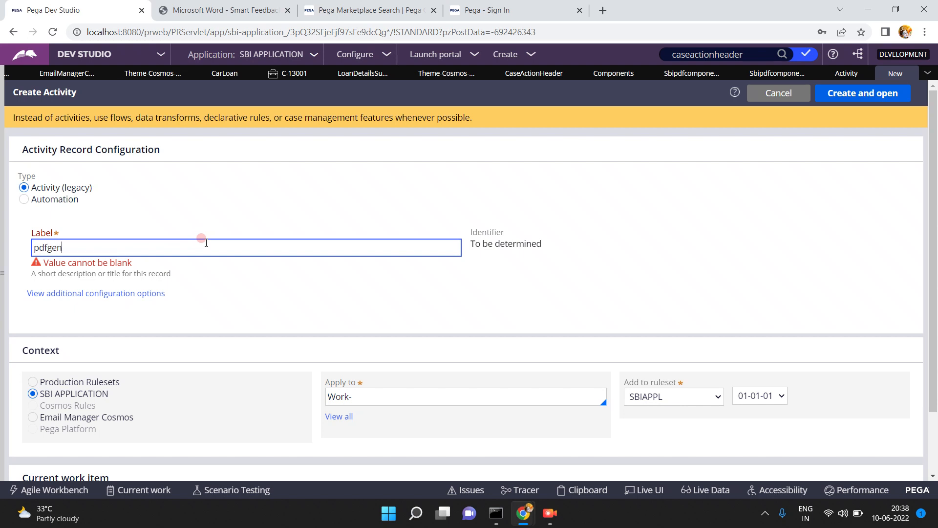
{"action": "left_click", "coordinate": [447, 291]}
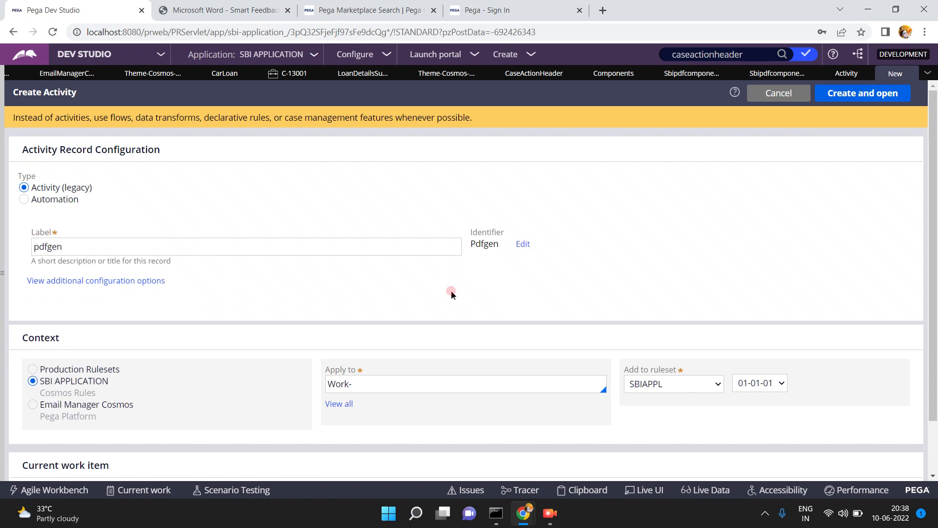
{"action": "left_click", "coordinate": [415, 381]}
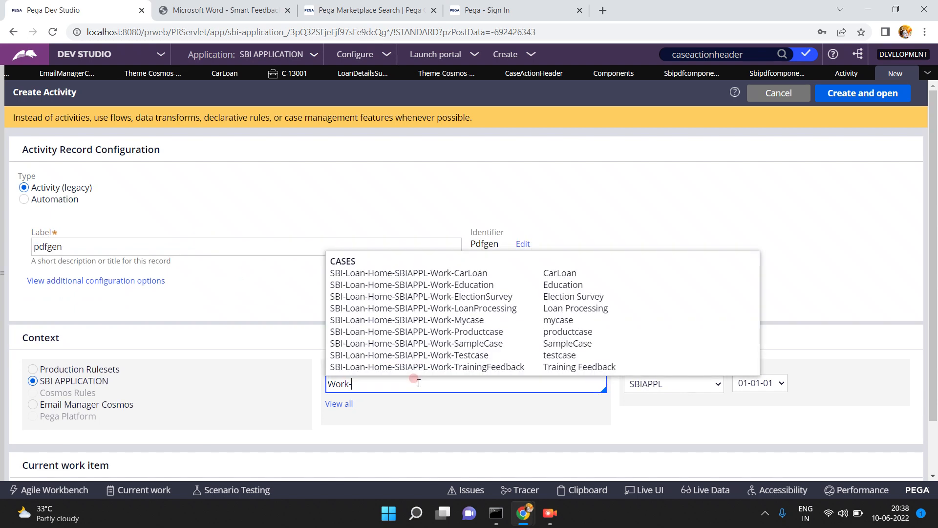
{"action": "left_click", "coordinate": [524, 414]}
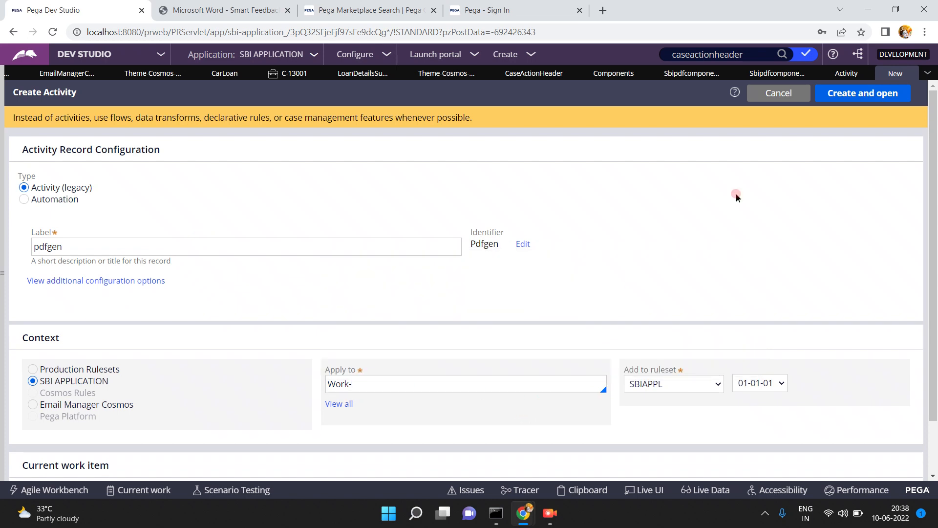
- Create and save the pdfgen activity, check it out, then view the Activity instances list
{"action": "left_click", "coordinate": [841, 95]}
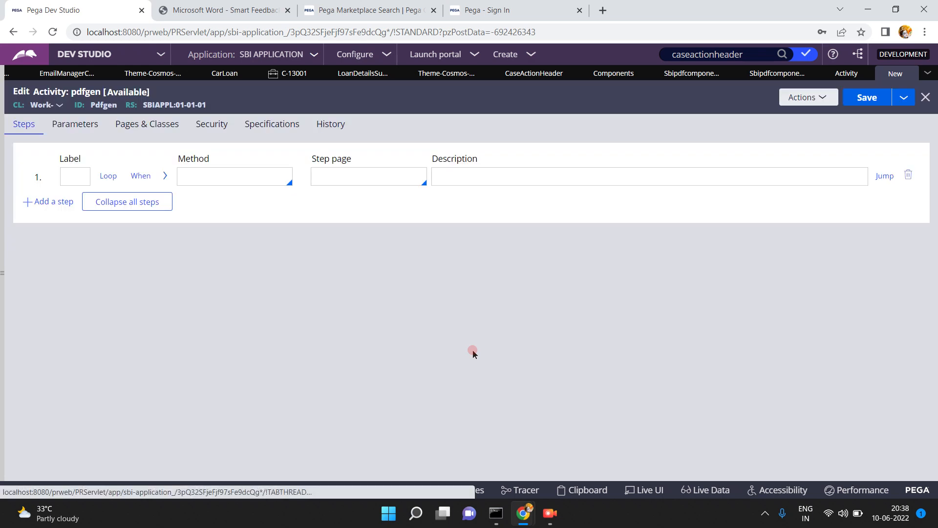
{"action": "left_click", "coordinate": [868, 98]}
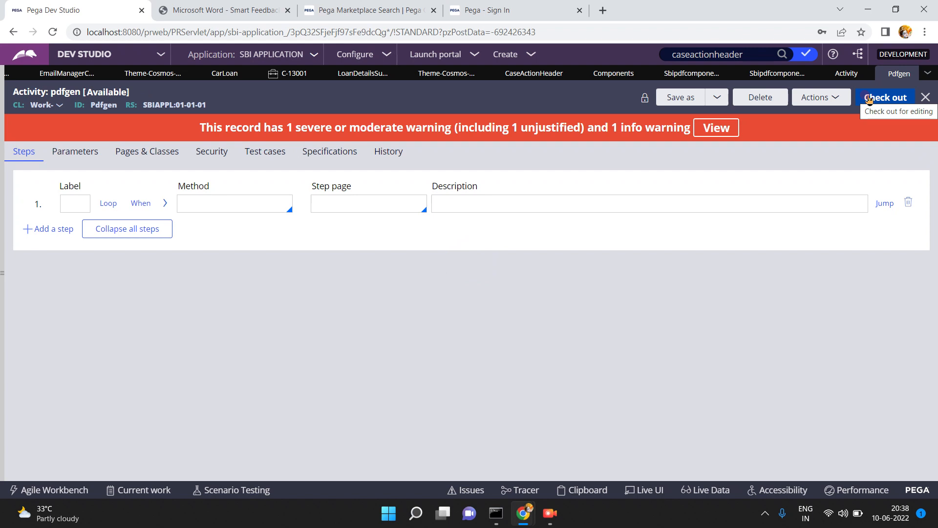
{"action": "left_click", "coordinate": [869, 99]}
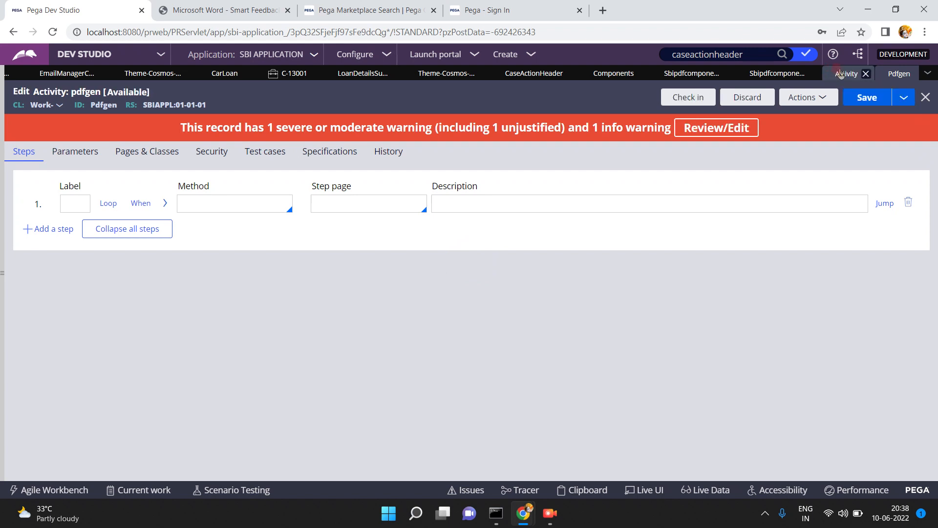
{"action": "left_click", "coordinate": [839, 74]}
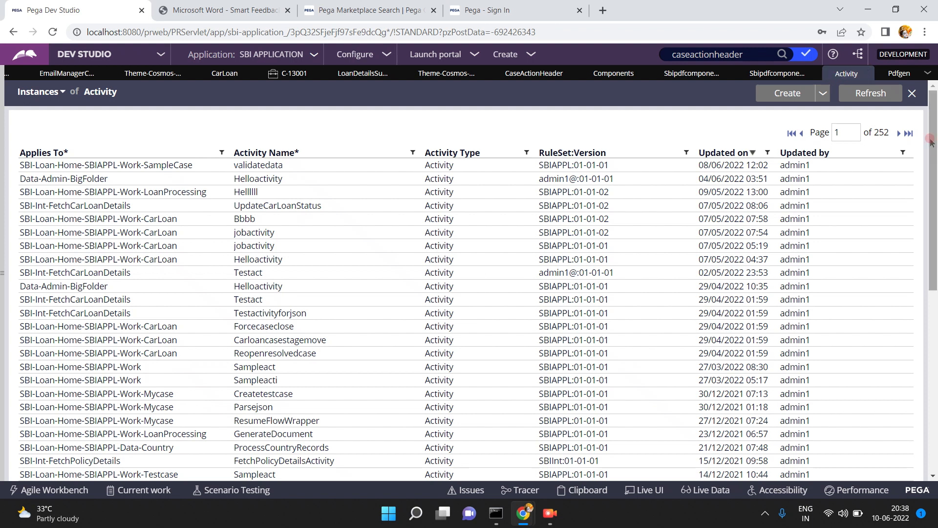
- Refresh the component ruleset record, then return to pdfgen and show its save options
{"action": "left_click", "coordinate": [894, 71]}
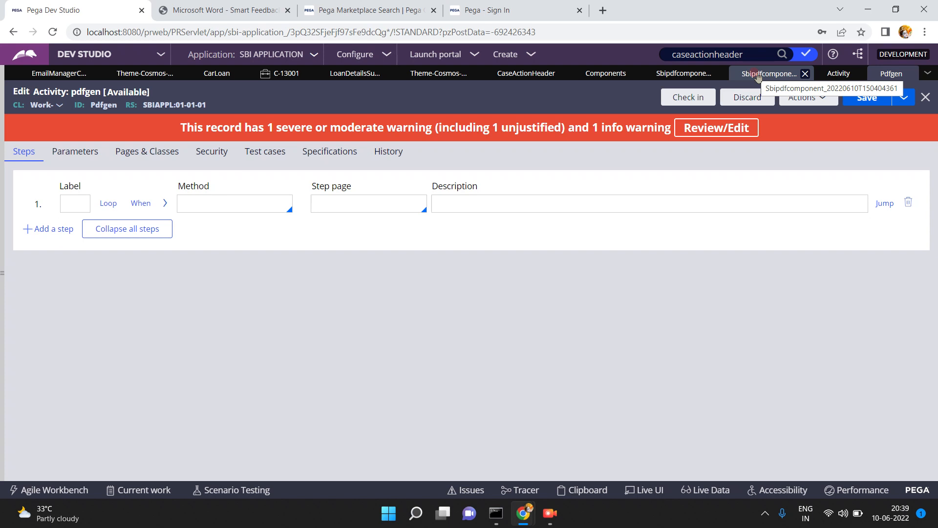
{"action": "left_click", "coordinate": [764, 78]}
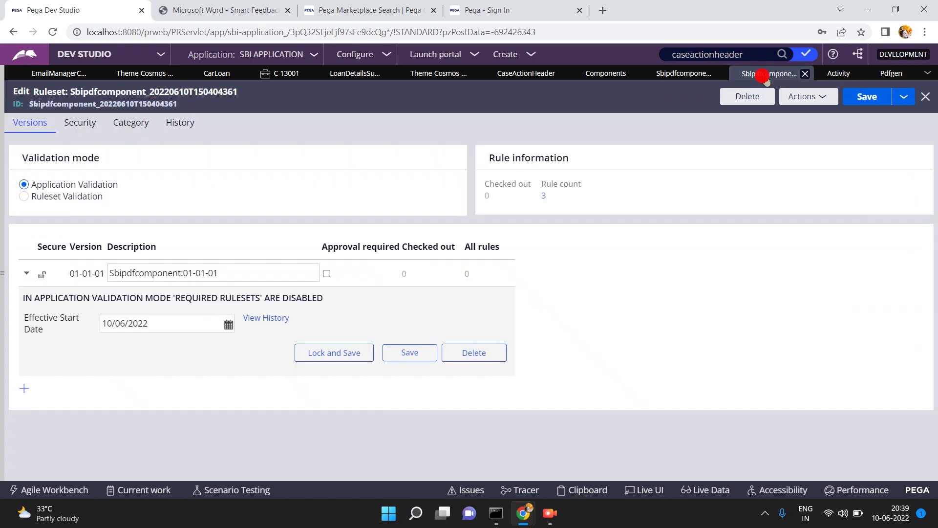
{"action": "left_click", "coordinate": [806, 96]}
{"action": "left_click", "coordinate": [790, 114]}
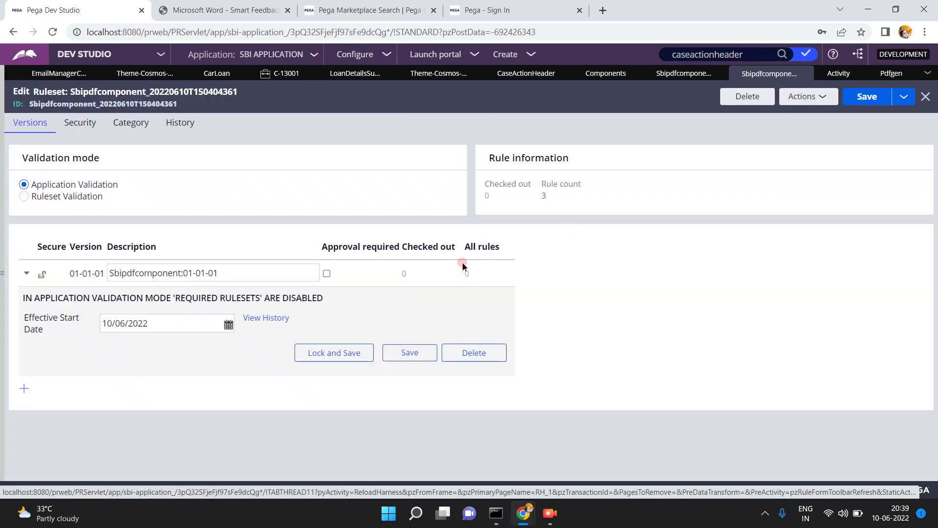
{"action": "left_click", "coordinate": [891, 74]}
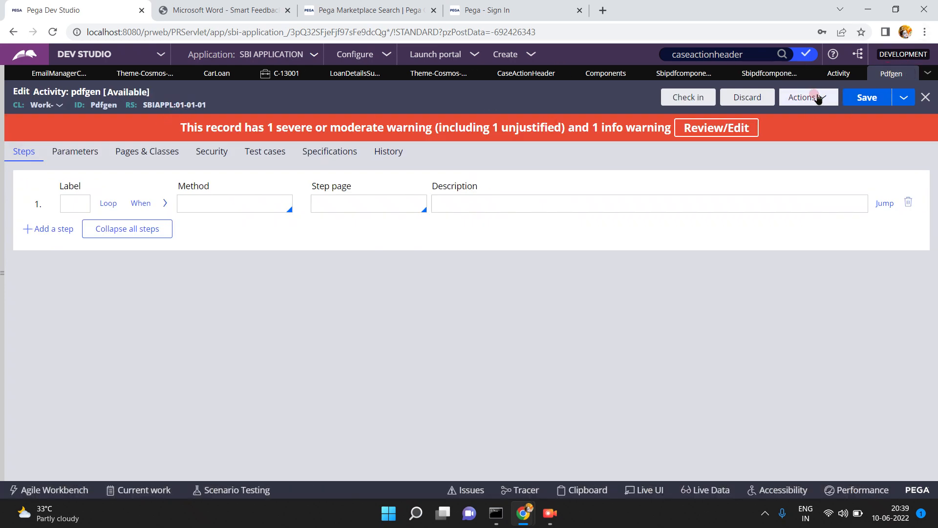
{"action": "left_click", "coordinate": [903, 98]}
- Save pdfgen as a copy targeting ruleset SBIAPPL, and close the Theme-Cosmos record
{"action": "left_click", "coordinate": [832, 121]}
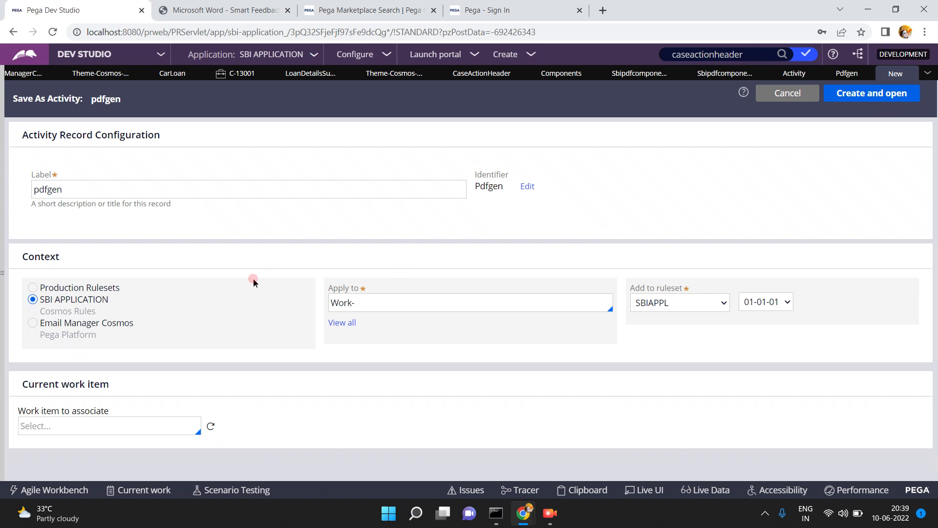
{"action": "left_click", "coordinate": [685, 305]}
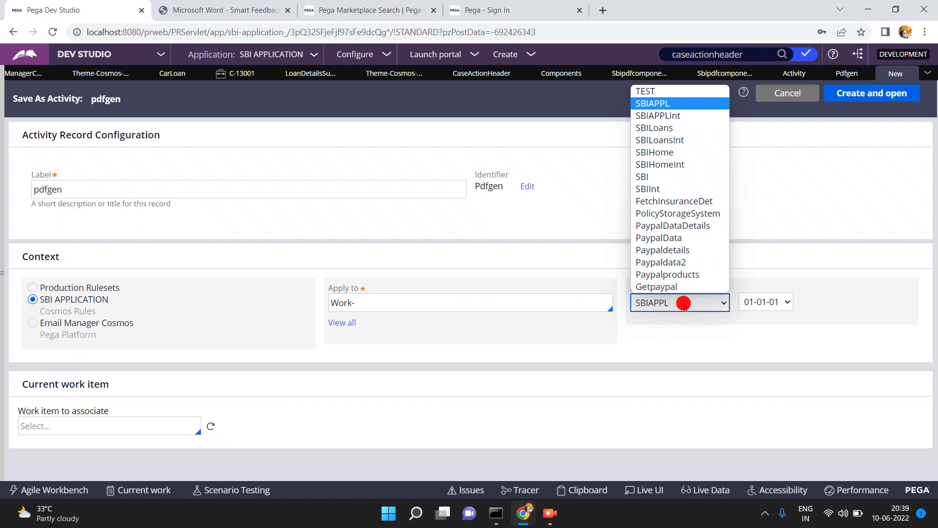
{"action": "left_click", "coordinate": [655, 352]}
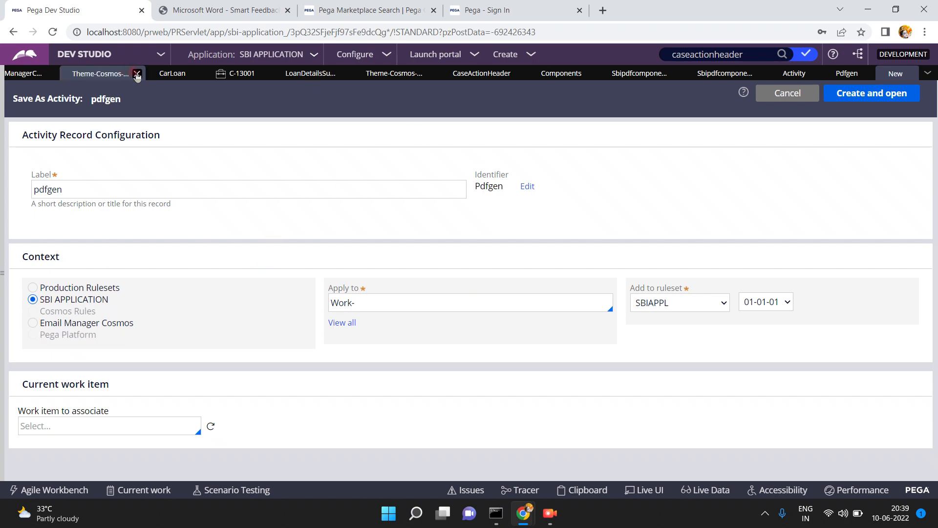
{"action": "left_click", "coordinate": [137, 74]}
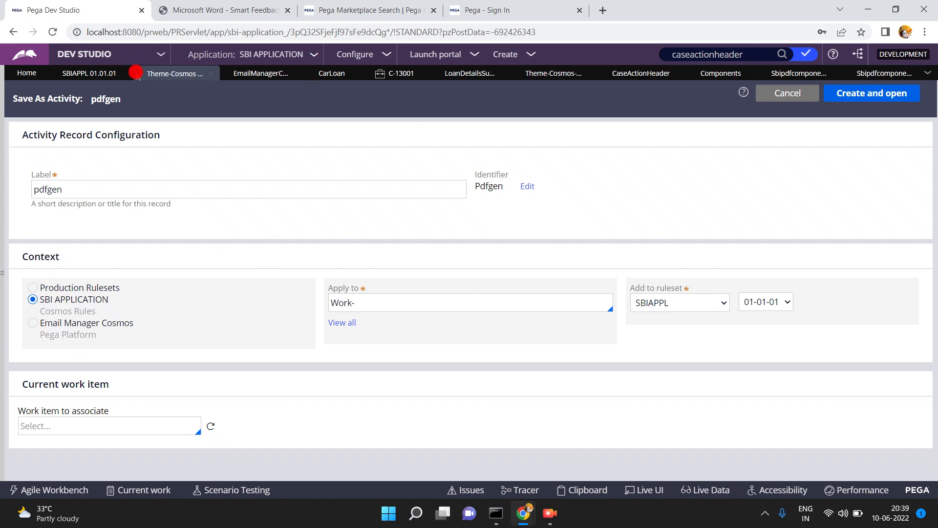
- Add Sbipdfcomponent_20220610T150404361 version 01.01.01 under SBI APPLICATION's Enabled components
{"action": "left_click", "coordinate": [88, 73]}
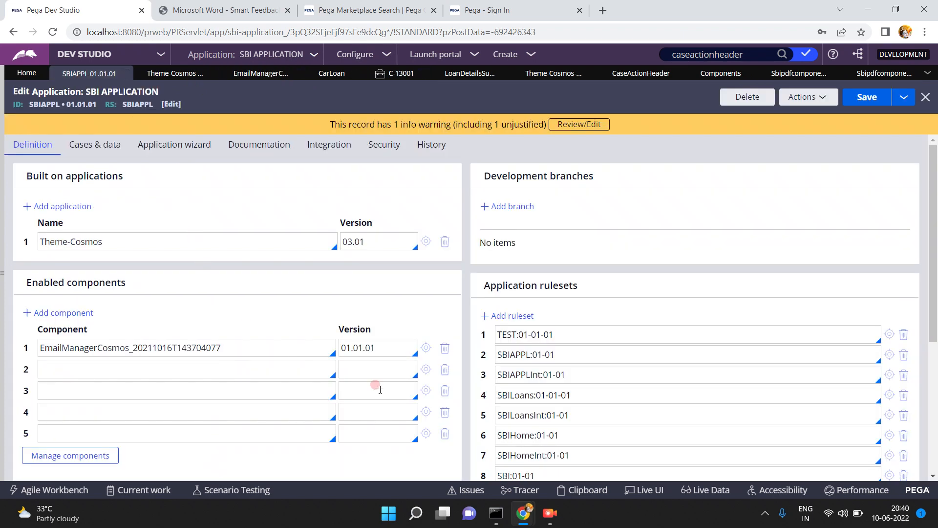
{"action": "left_click", "coordinate": [177, 366]}
{"action": "left_click", "coordinate": [88, 424]}
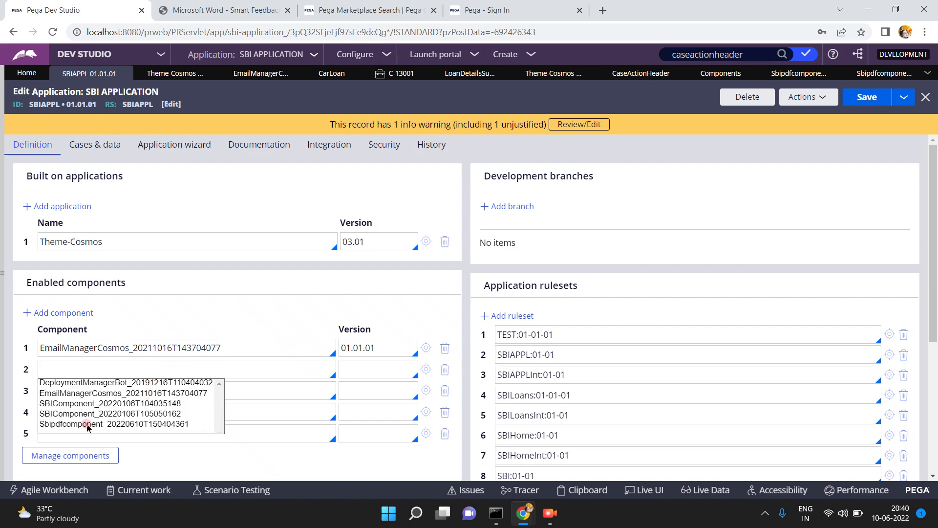
{"action": "left_click", "coordinate": [355, 365]}
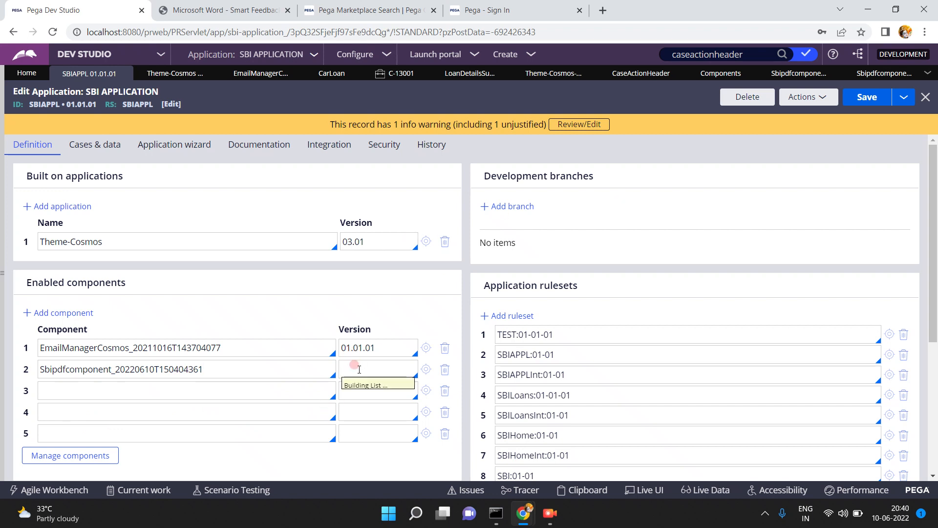
{"action": "left_click", "coordinate": [356, 382]}
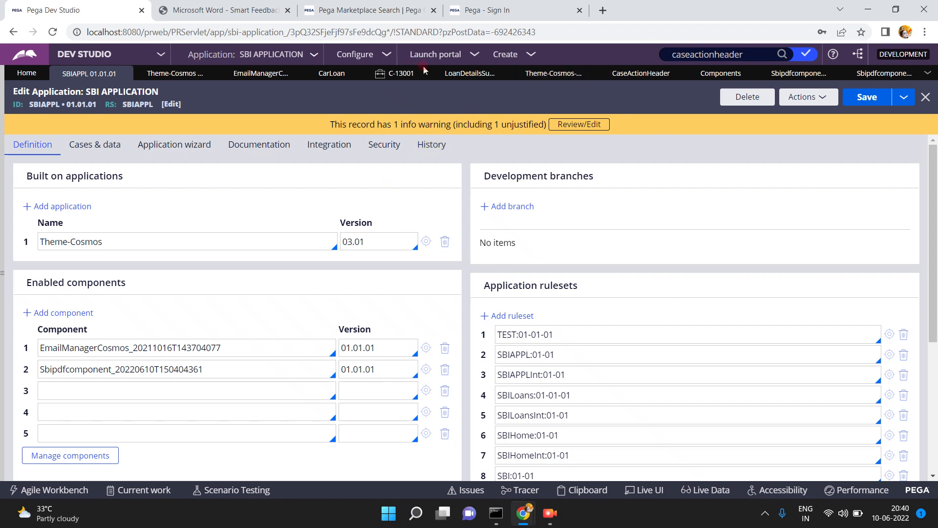
- Close the CarLoan, Theme-Cosmos, CaseActionHeader, Components and leftover new record tabs
{"action": "left_click", "coordinate": [352, 76]}
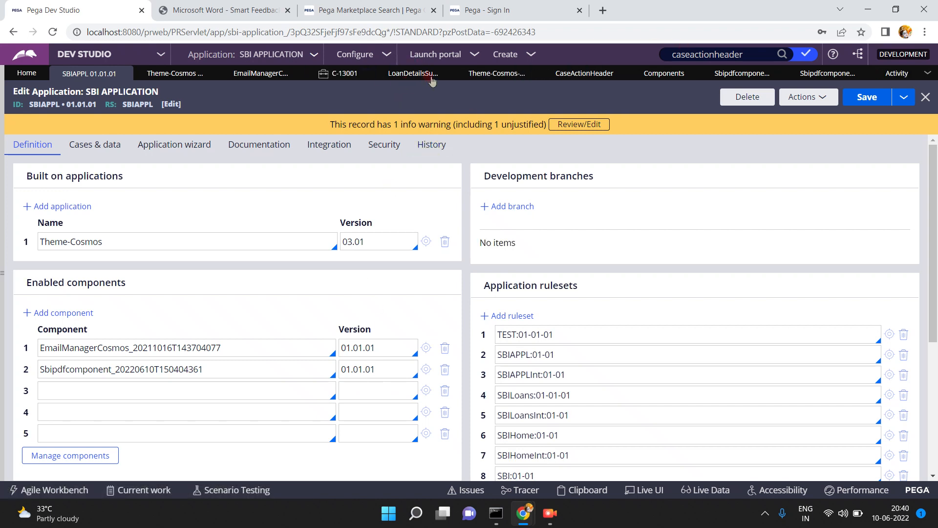
{"action": "left_click", "coordinate": [532, 74]}
{"action": "left_click", "coordinate": [535, 74]}
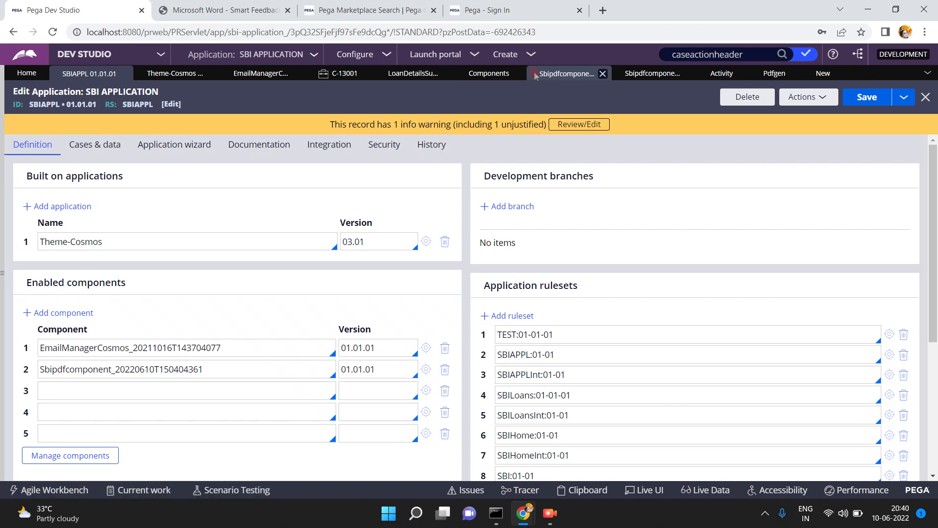
{"action": "left_click", "coordinate": [516, 74]}
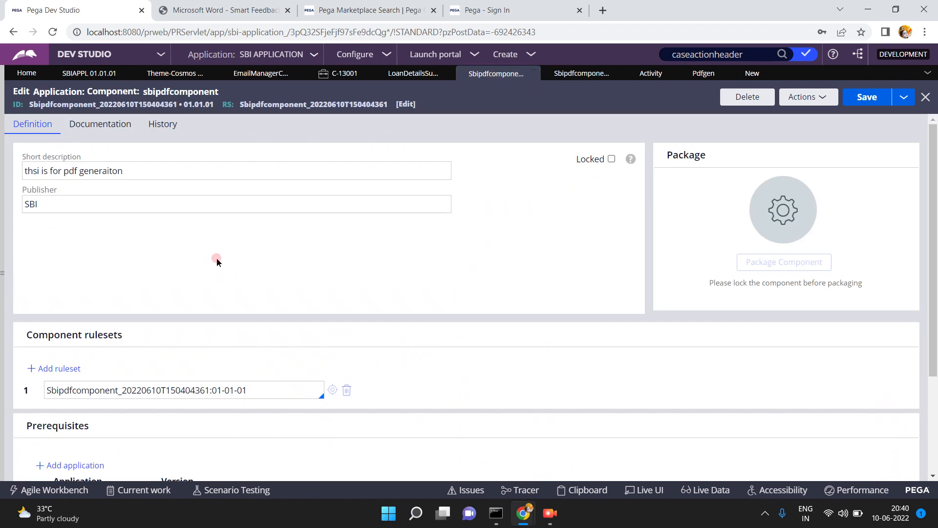
{"action": "left_click", "coordinate": [262, 384]}
{"action": "left_click", "coordinate": [95, 74]}
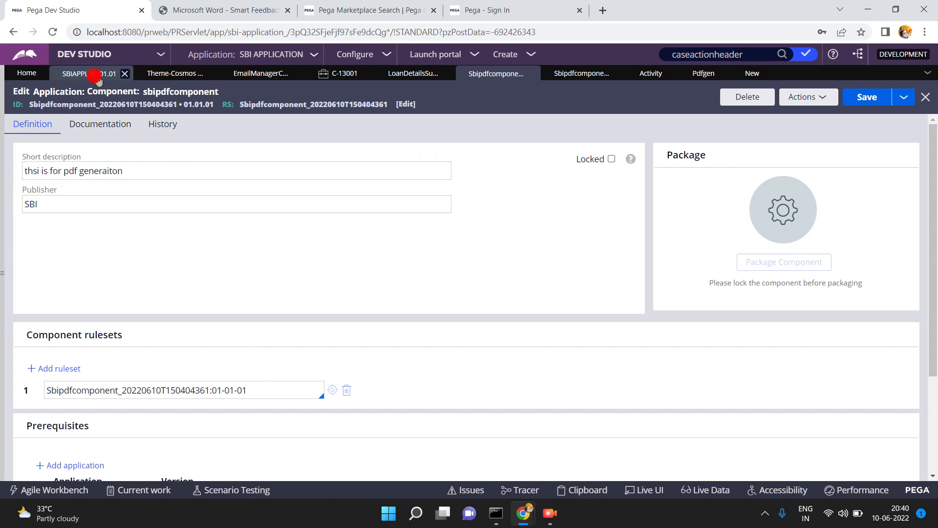
{"action": "left_click", "coordinate": [221, 365]}
{"action": "double_click", "coordinate": [221, 367]}
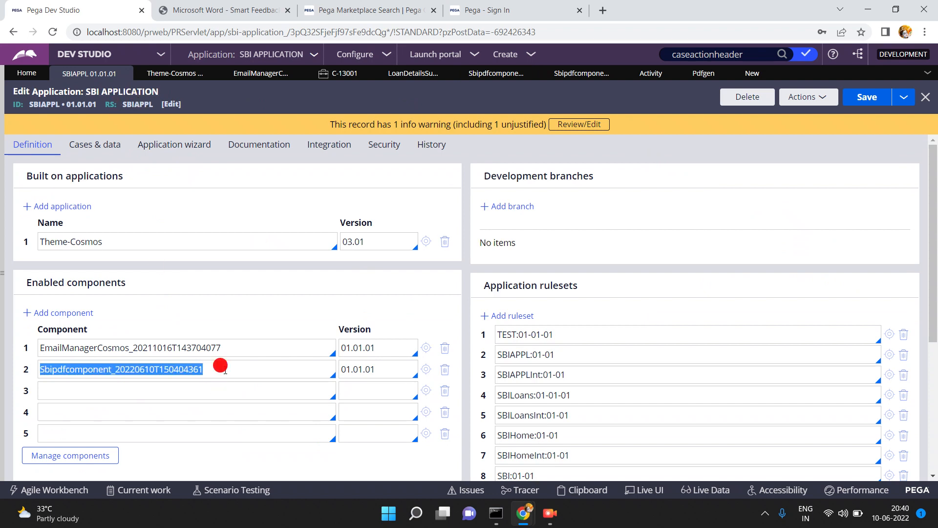
{"action": "left_click", "coordinate": [767, 73]}
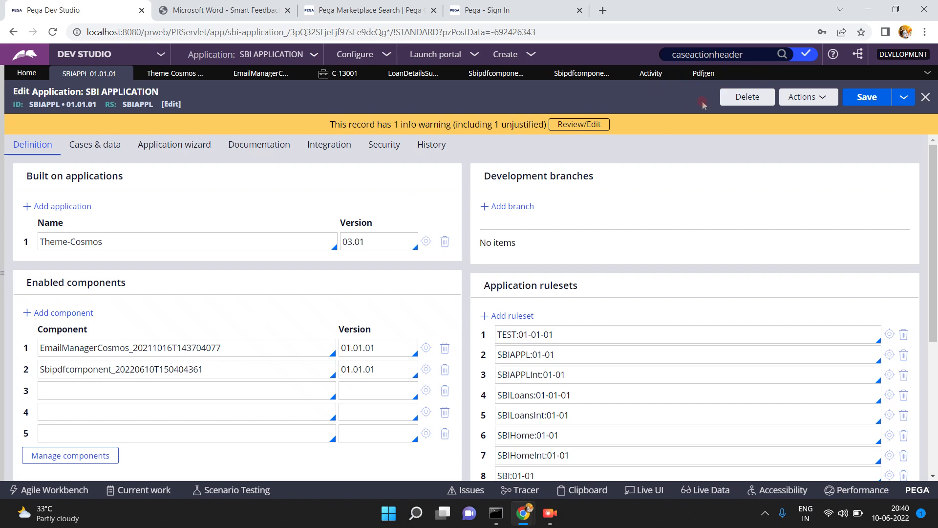
{"action": "left_click", "coordinate": [418, 371]}
{"action": "left_click", "coordinate": [639, 75]}
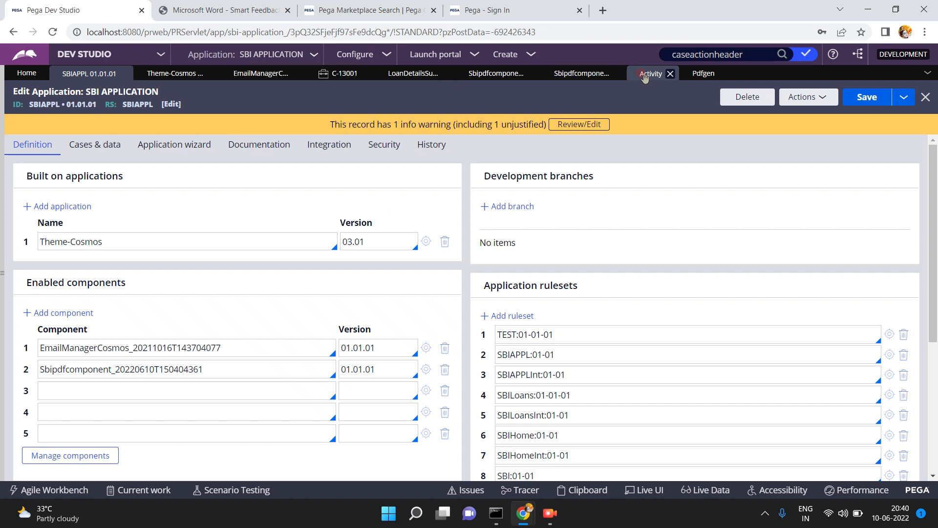
- Open the pdfgen activity and begin saving a copy of it
{"action": "left_click", "coordinate": [691, 74]}
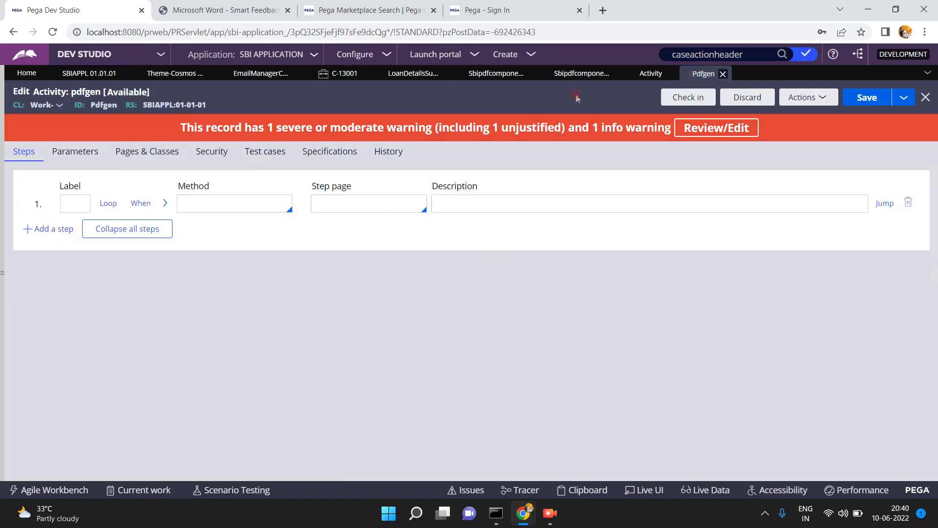
{"action": "left_click", "coordinate": [166, 105]}
{"action": "left_click", "coordinate": [904, 98]}
{"action": "left_click", "coordinate": [845, 117]}
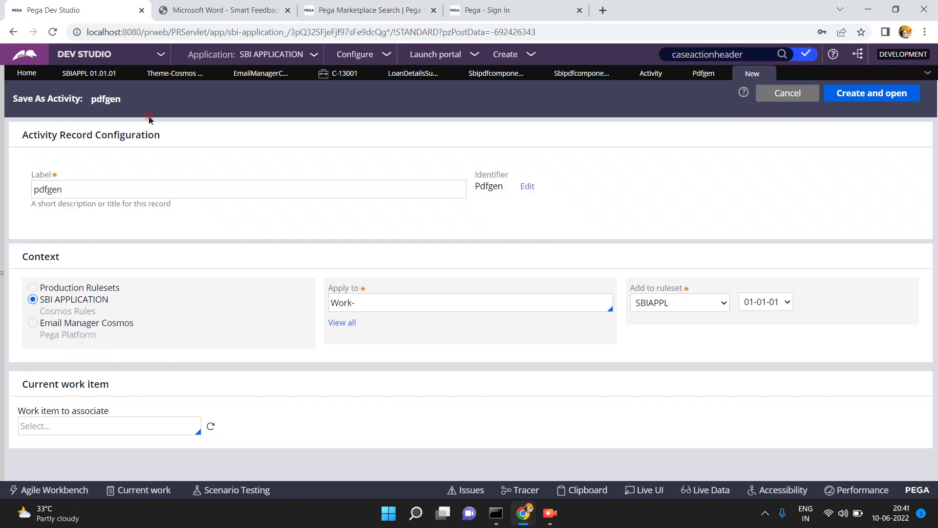
- Save SBI APPLICATION, delete empty component rows 3–5, and save again
{"action": "left_click", "coordinate": [92, 76]}
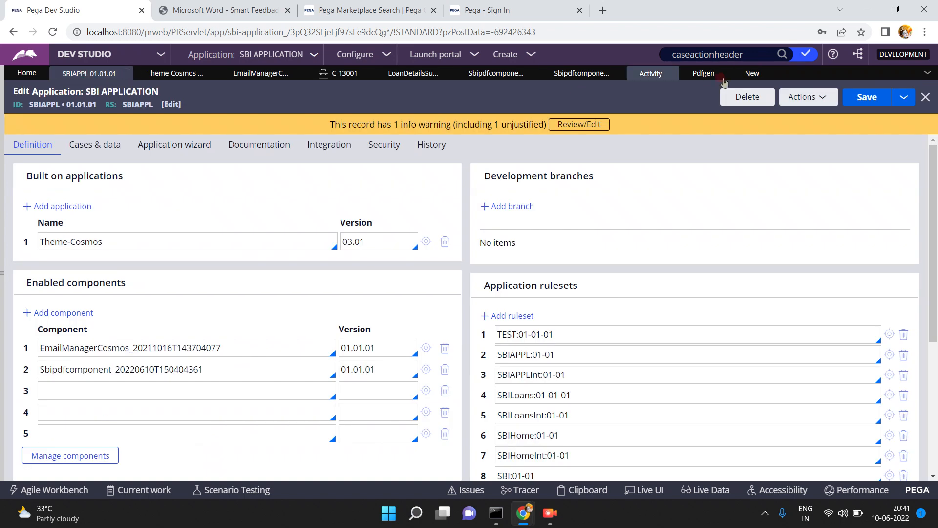
{"action": "left_click", "coordinate": [866, 99]}
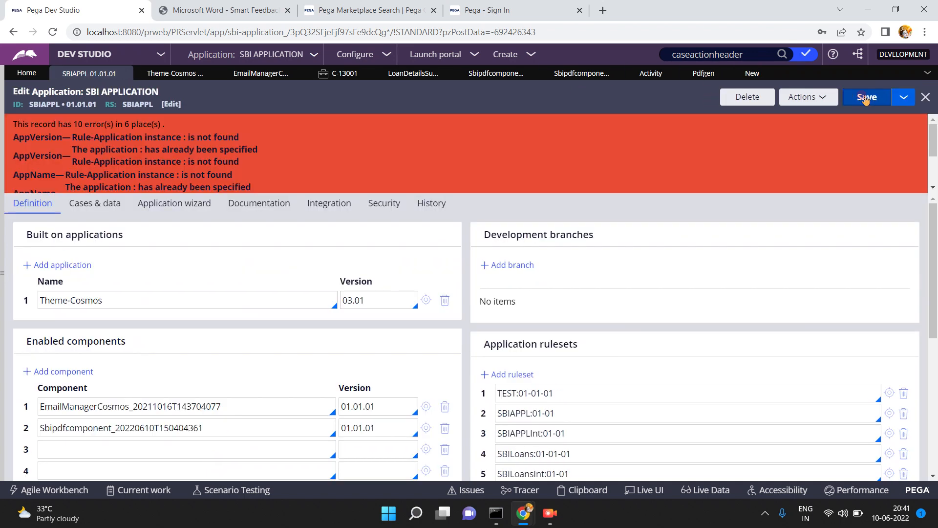
{"action": "left_click", "coordinate": [933, 369]}
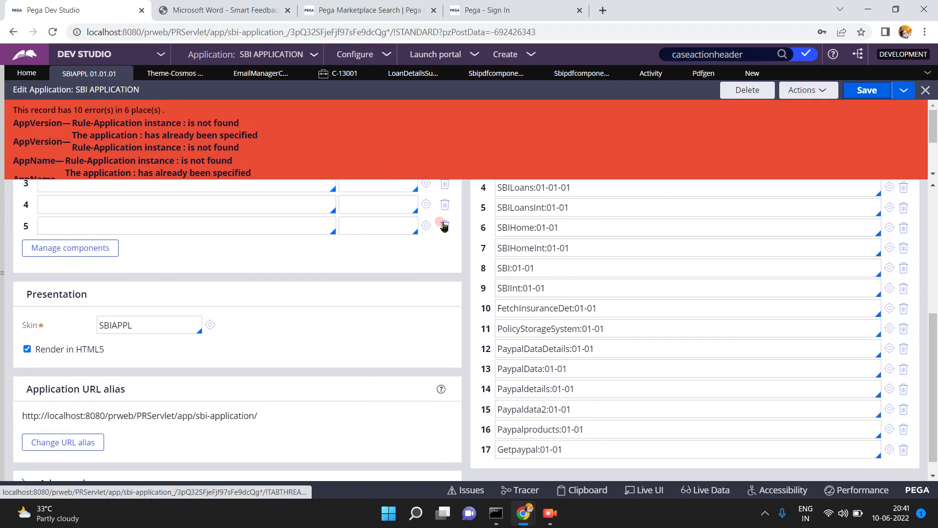
{"action": "left_click", "coordinate": [444, 226]}
{"action": "left_click", "coordinate": [444, 207]}
{"action": "left_click", "coordinate": [444, 195]}
{"action": "left_click", "coordinate": [809, 88]}
{"action": "left_click", "coordinate": [860, 90]}
- Close the leftover new record and return to the pdfgen activity
{"action": "left_click", "coordinate": [757, 89]}
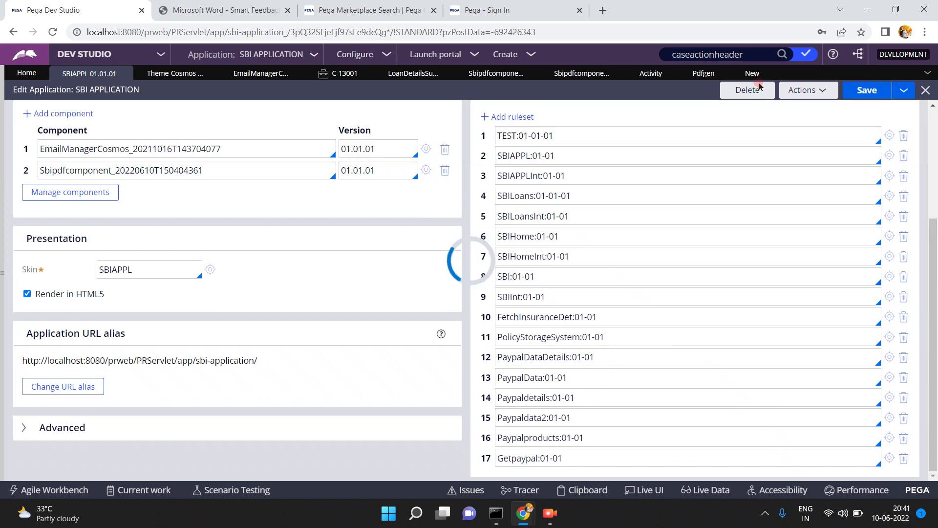
{"action": "mouse_move", "coordinate": [768, 75]}
{"action": "left_click", "coordinate": [768, 75]}
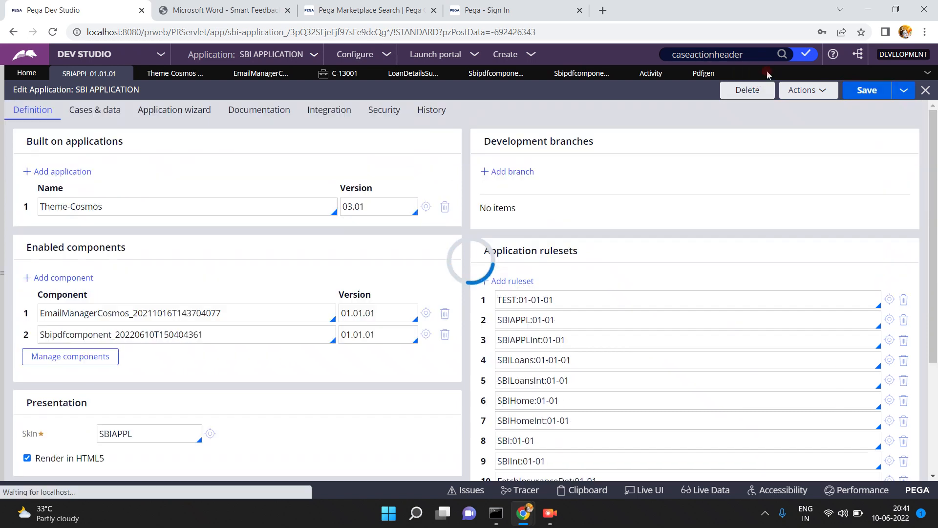
{"action": "mouse_move", "coordinate": [702, 79]}
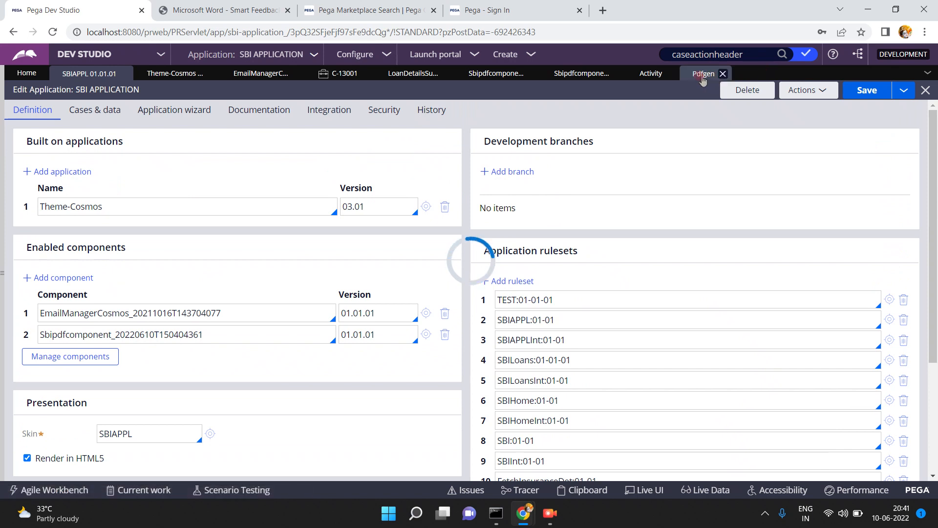
{"action": "left_click", "coordinate": [702, 78]}
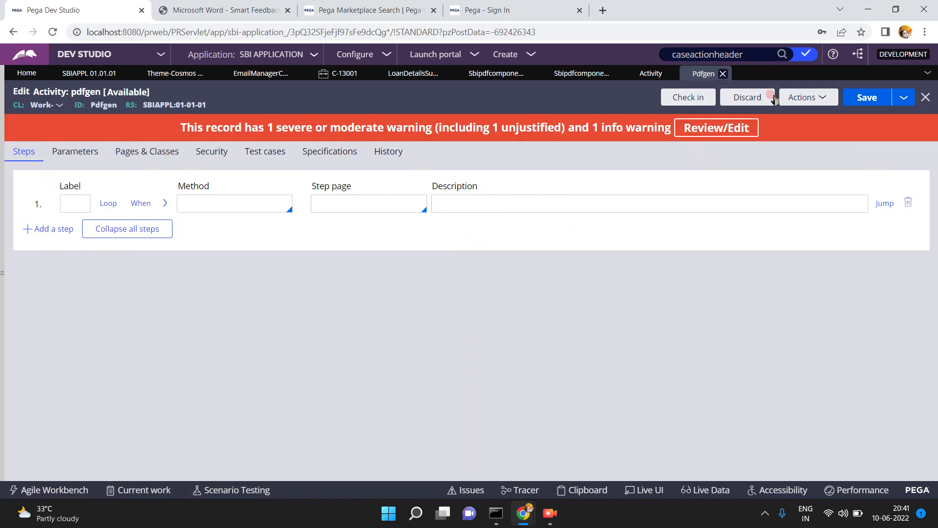
- Save pdfgen as a copy in ruleset Sbipdfcomponent_20220610T150404361, then close both pdfgen tabs
{"action": "left_click", "coordinate": [905, 98]}
{"action": "left_click", "coordinate": [860, 112]}
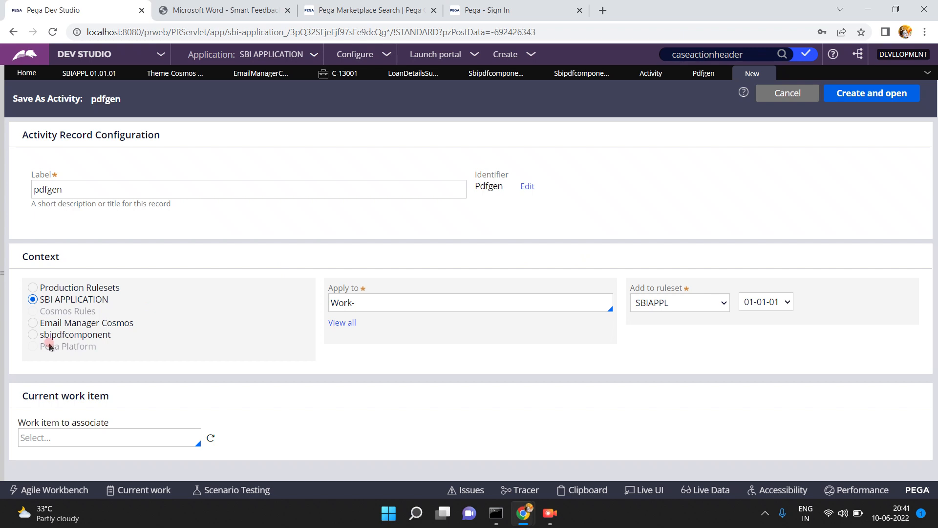
{"action": "left_click", "coordinate": [32, 334]}
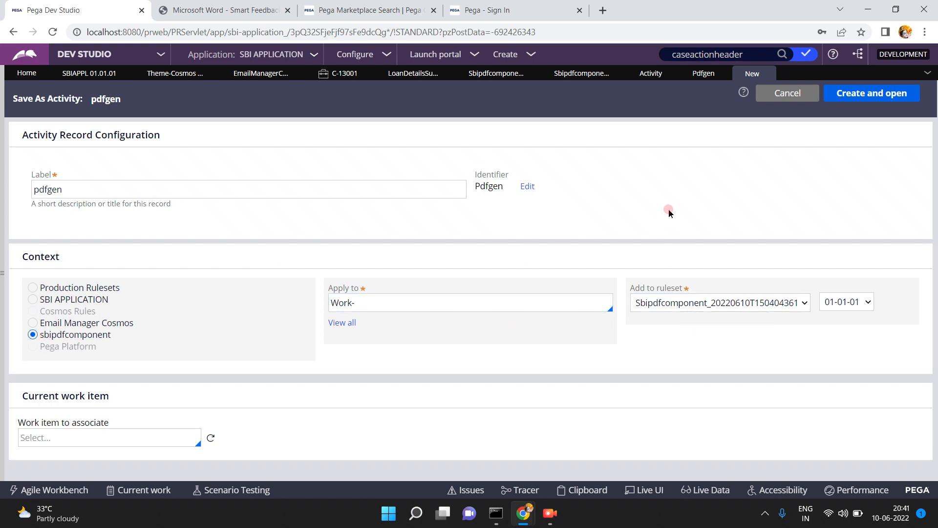
{"action": "left_click", "coordinate": [855, 98]}
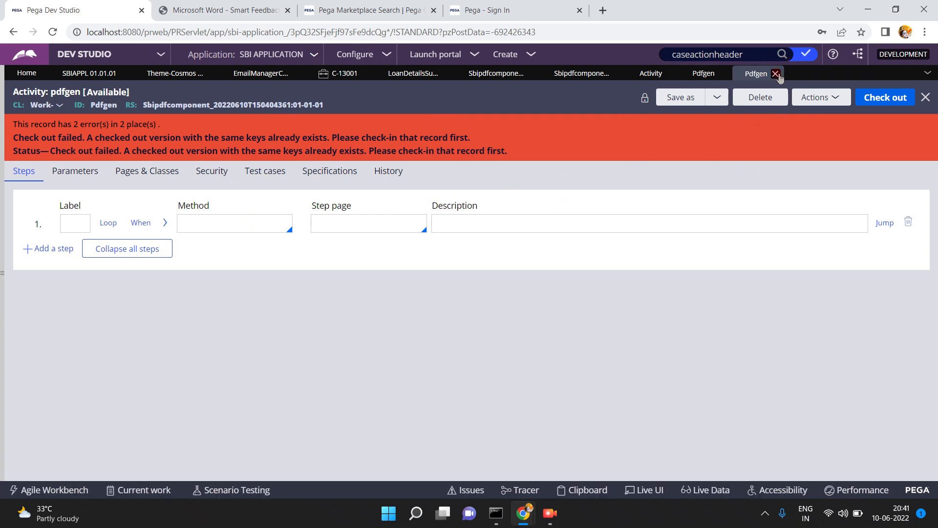
{"action": "left_click", "coordinate": [776, 74]}
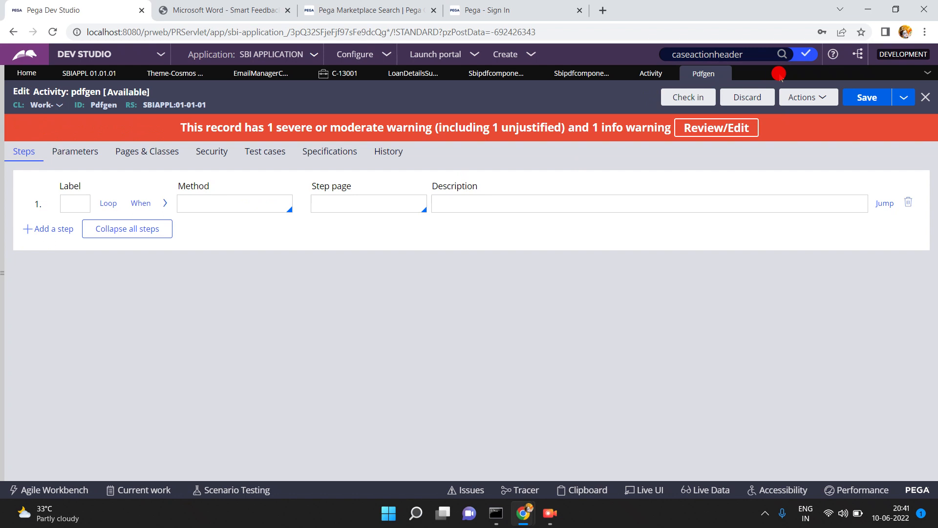
{"action": "left_click", "coordinate": [723, 74]}
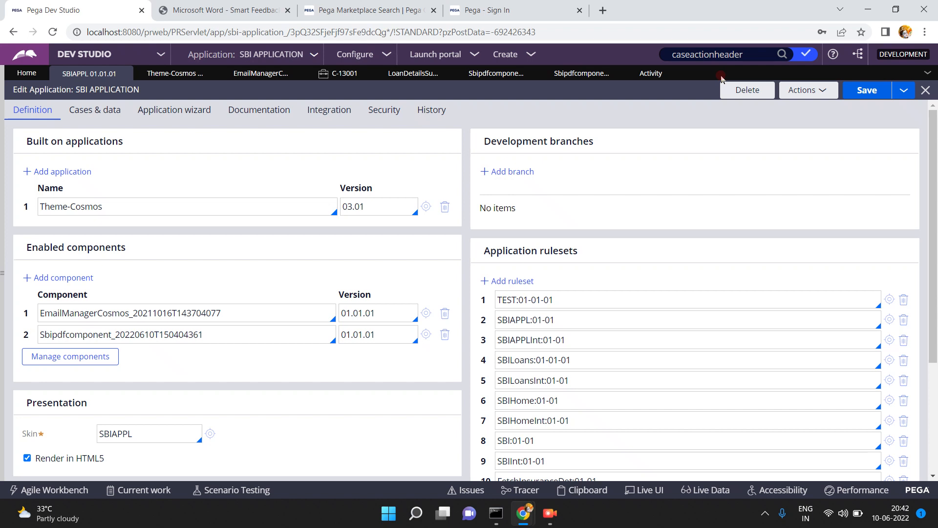
- Search Dev Studio for pdfgen
{"action": "double_click", "coordinate": [757, 54]}
{"action": "type", "text": "s"}
{"action": "key", "text": "BackSpace"}
{"action": "type", "text": "pdfgen"}
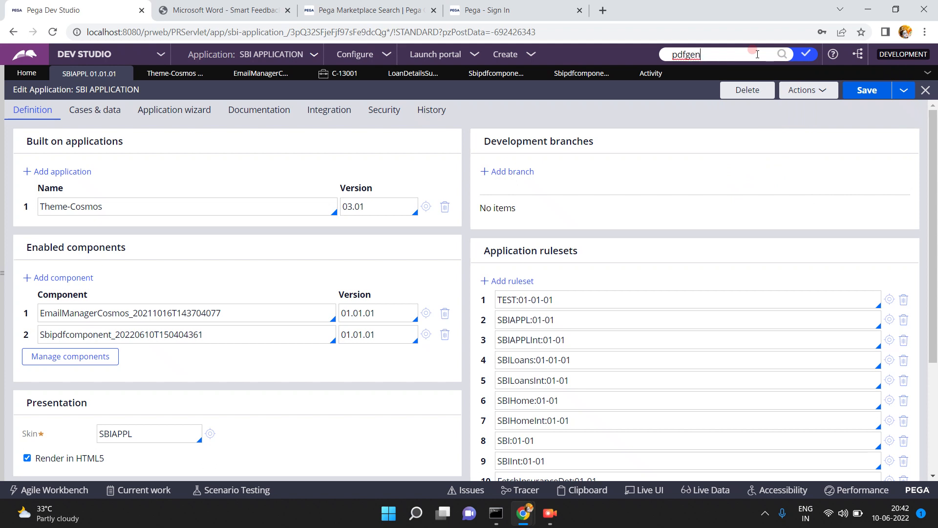
{"action": "key", "text": "Return"}
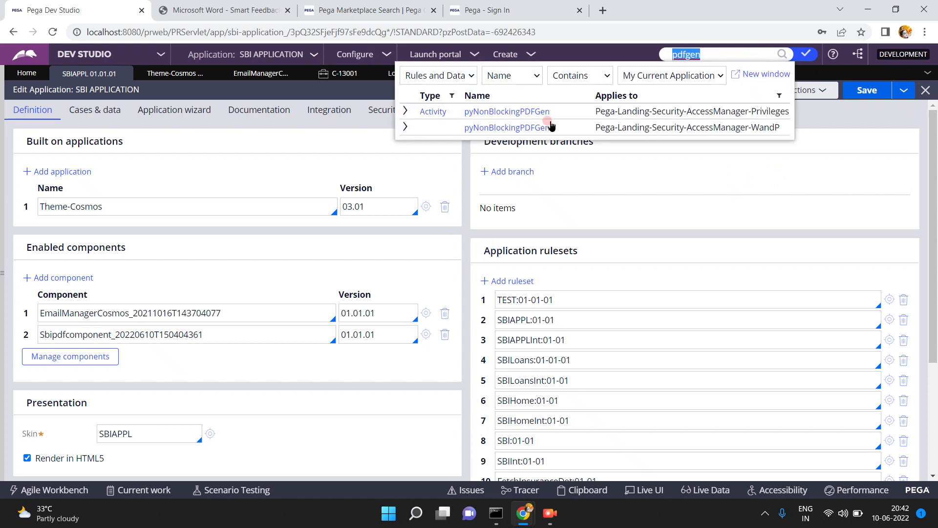
- Widen the search to All Applications, refresh the Activity list, and open the SBIAPPL Pdfgen
{"action": "left_click", "coordinate": [694, 76]}
{"action": "left_click", "coordinate": [675, 103]}
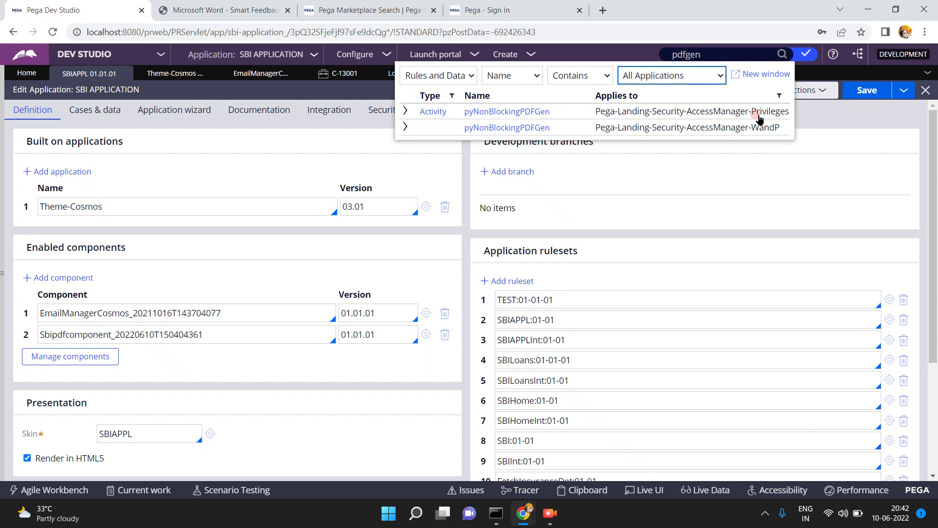
{"action": "left_click", "coordinate": [730, 118]}
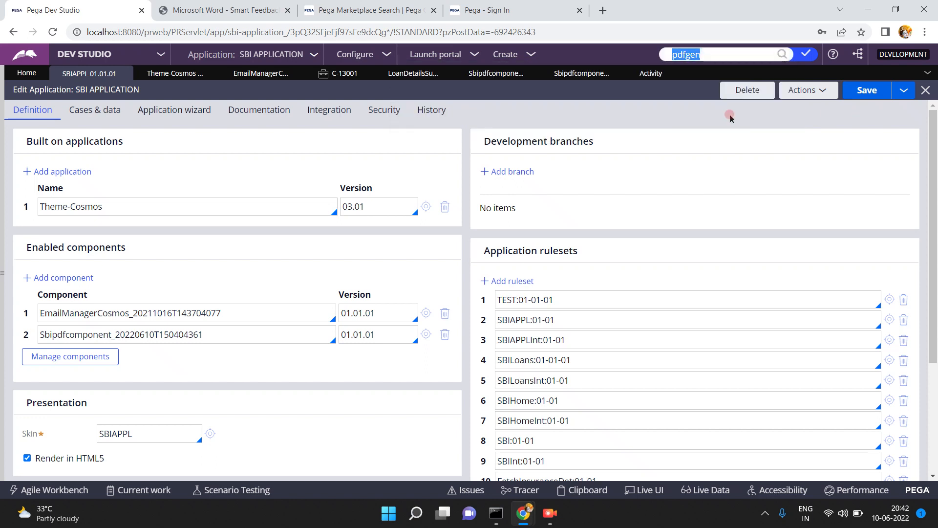
{"action": "left_click", "coordinate": [651, 75]}
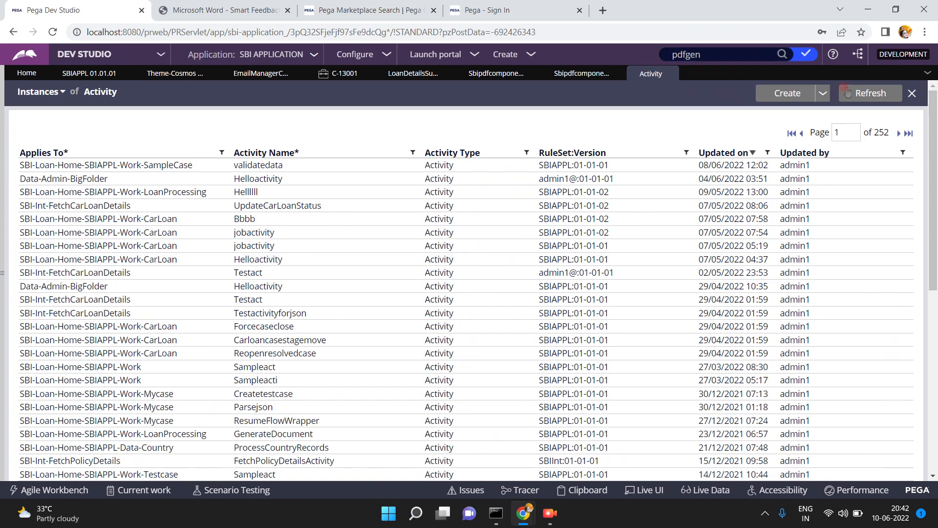
{"action": "left_click", "coordinate": [857, 95]}
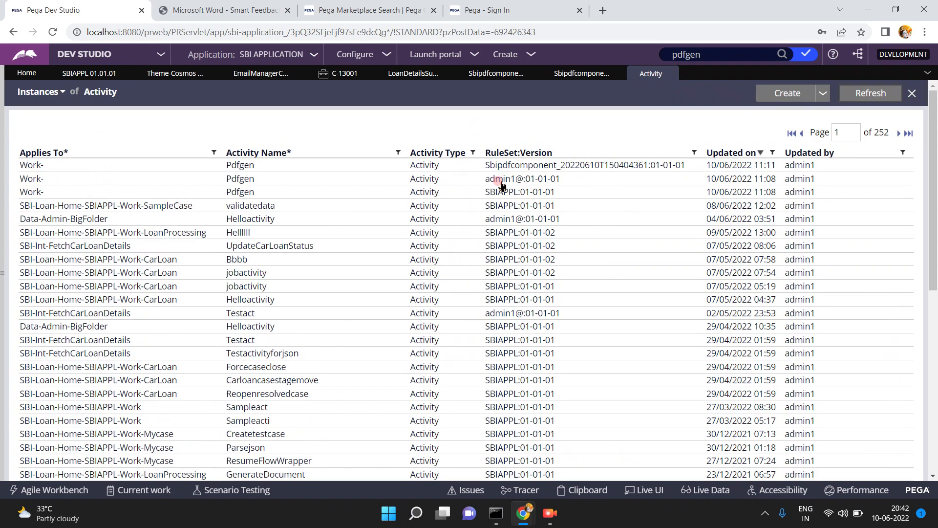
{"action": "left_click", "coordinate": [238, 193]}
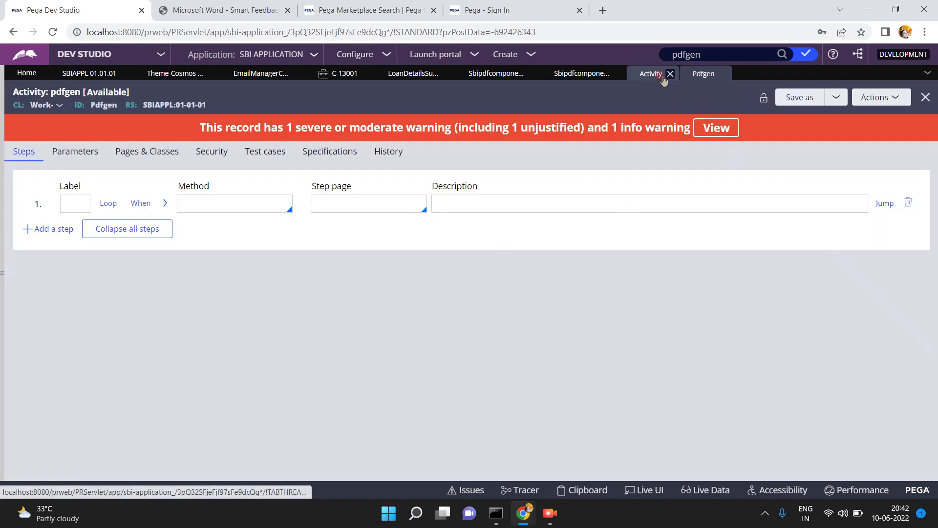
- Discard the checkout of the Pdfgen activity
{"action": "left_click", "coordinate": [651, 74]}
{"action": "left_click", "coordinate": [230, 181]}
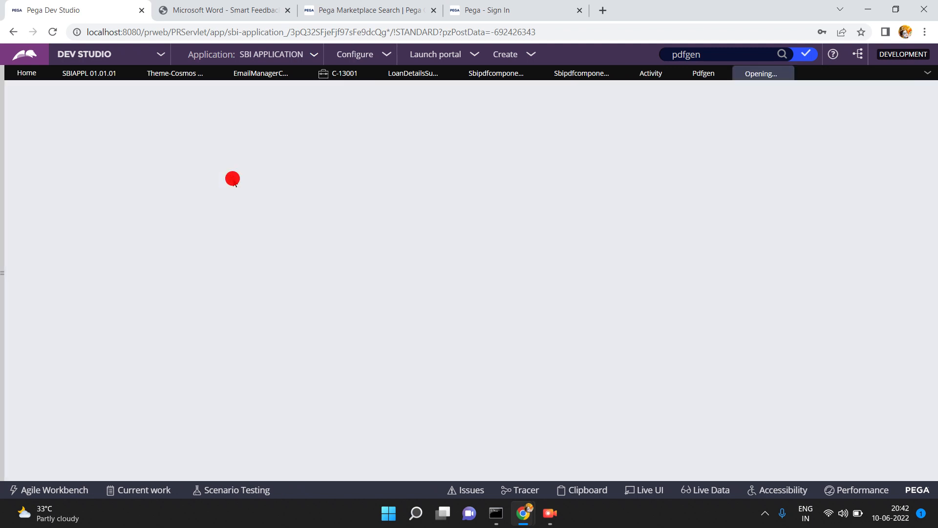
{"action": "left_click", "coordinate": [743, 99]}
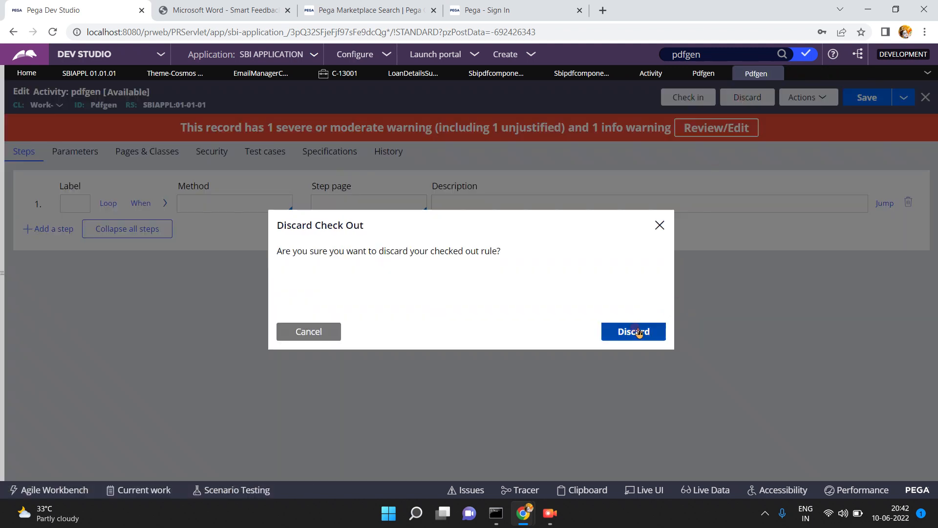
{"action": "left_click", "coordinate": [634, 330]}
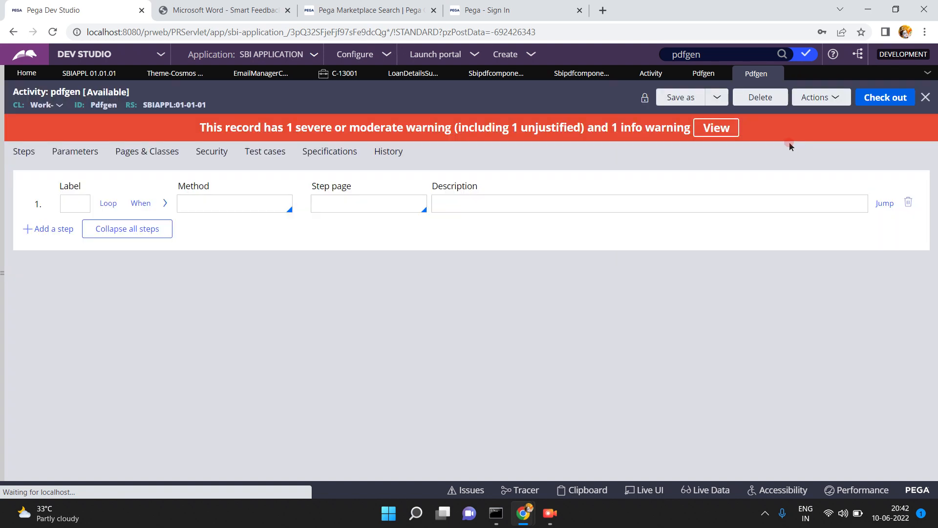
- Delete the SBIAPPL pdfgen activity with 'n' as the deletion reason
{"action": "left_click", "coordinate": [761, 98]}
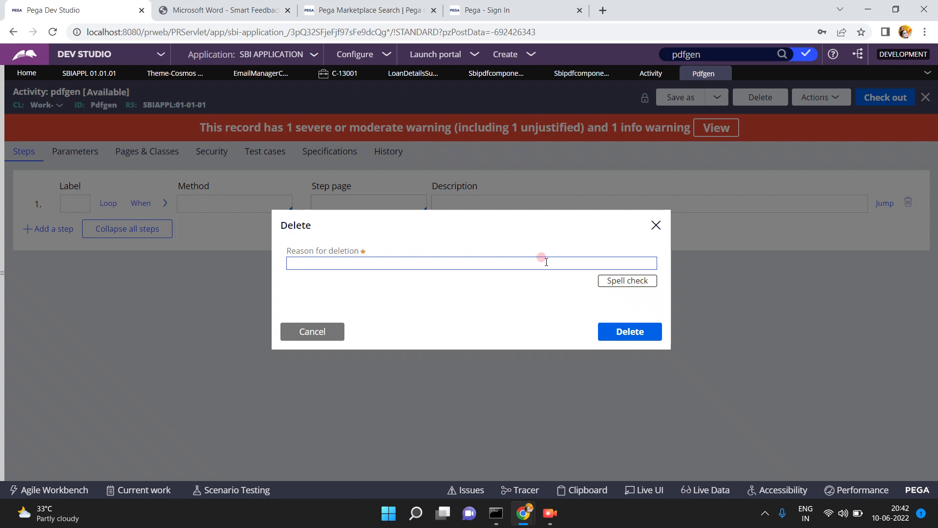
{"action": "left_click", "coordinate": [542, 261]}
{"action": "type", "text": "nr"}
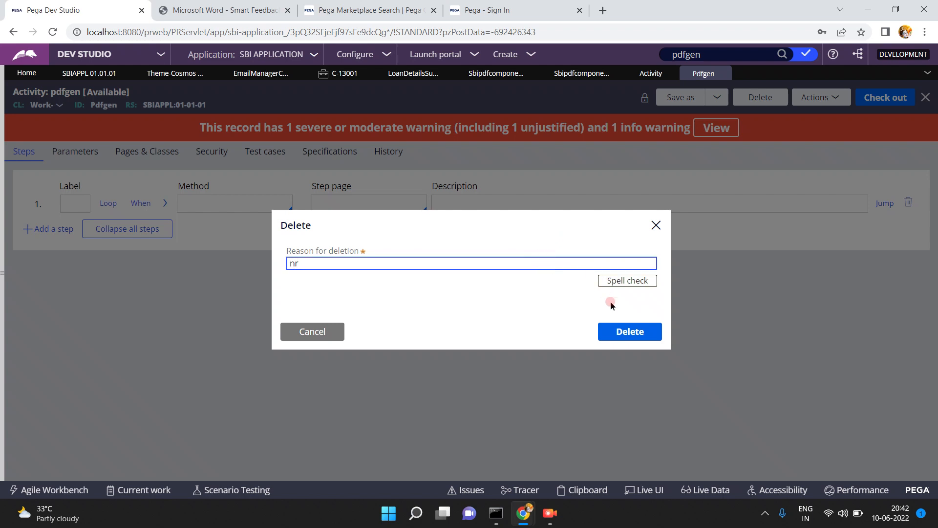
{"action": "left_click", "coordinate": [612, 329]}
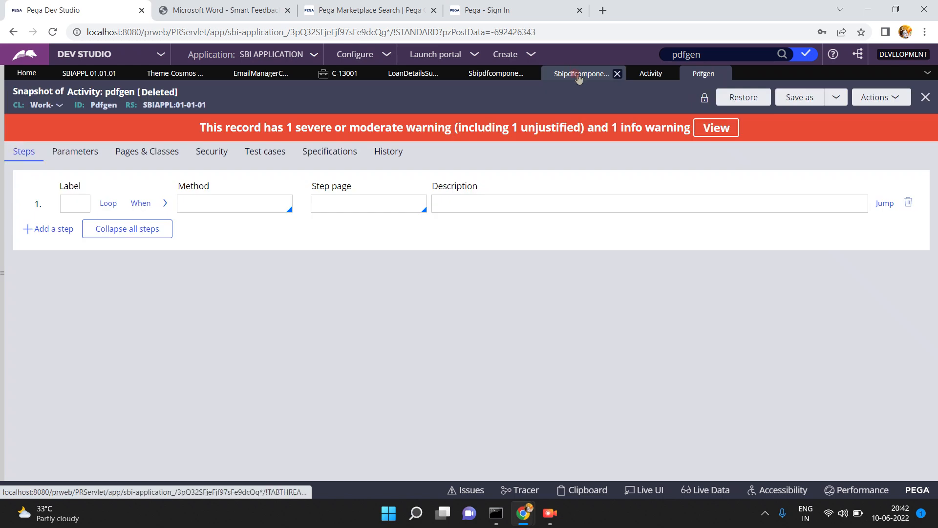
{"action": "left_click", "coordinate": [579, 77]}
- Refresh the ruleset form, then save and refresh the sbipdfcomponent component form
{"action": "left_click", "coordinate": [807, 98]}
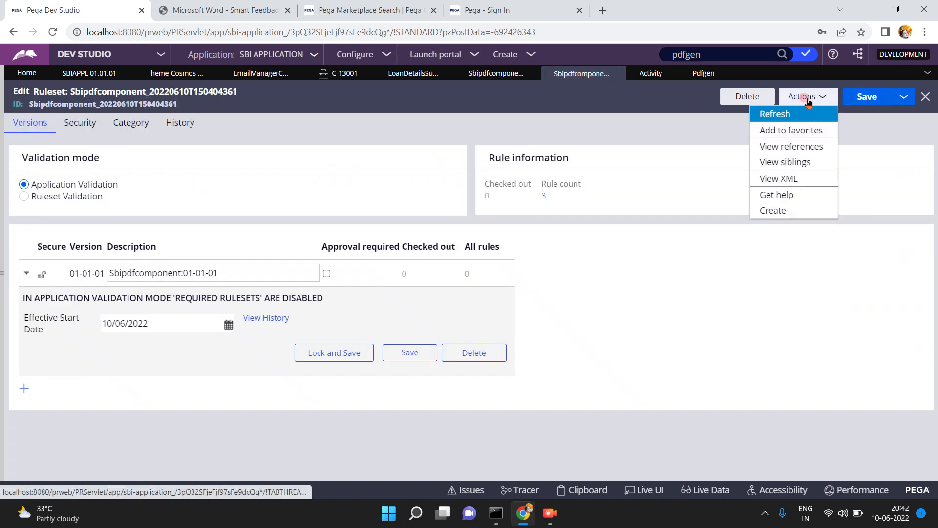
{"action": "left_click", "coordinate": [782, 114]}
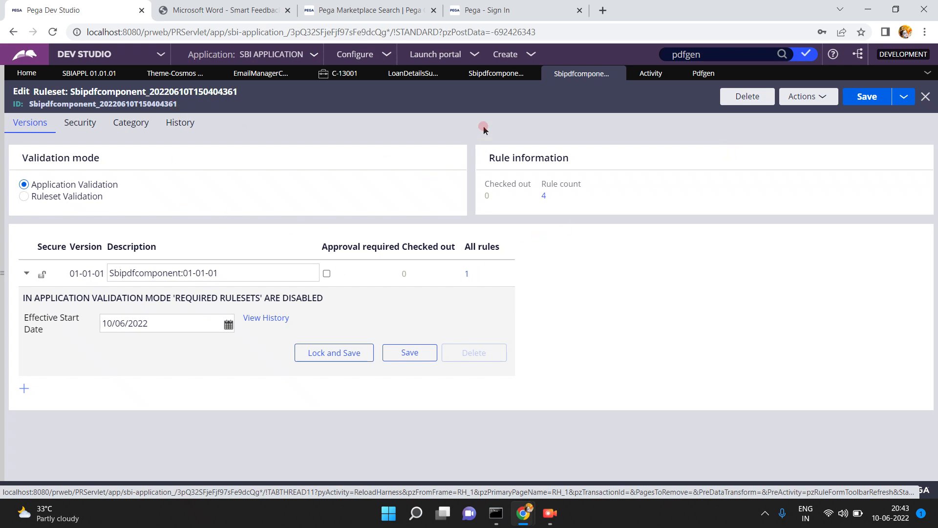
{"action": "left_click", "coordinate": [503, 76]}
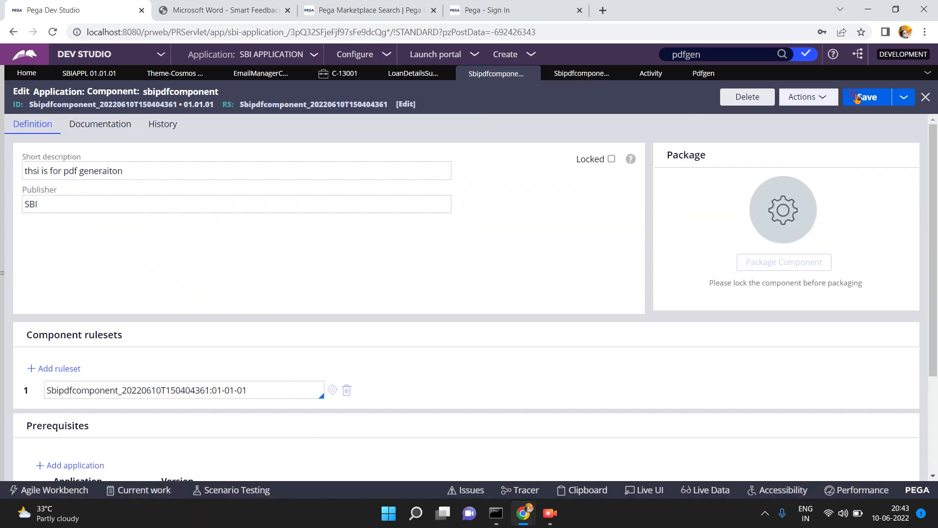
{"action": "left_click", "coordinate": [874, 100]}
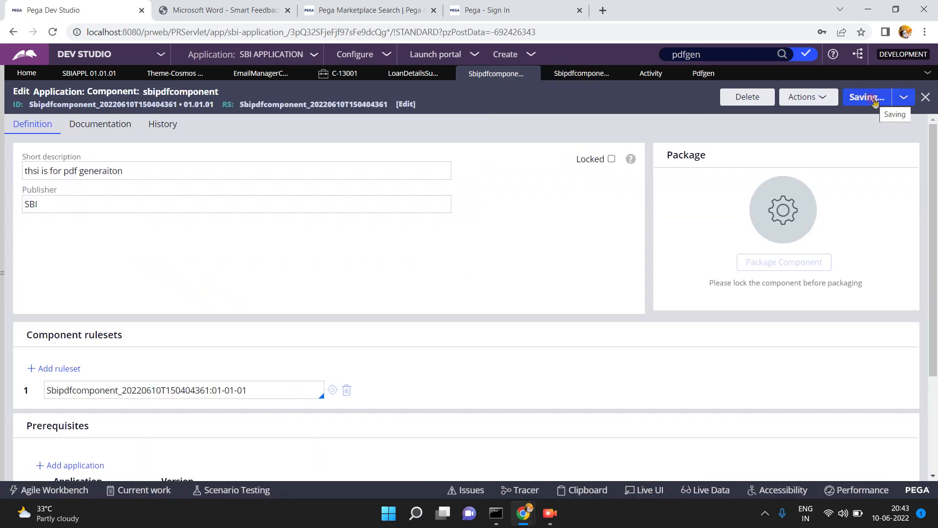
{"action": "left_click", "coordinate": [823, 100]}
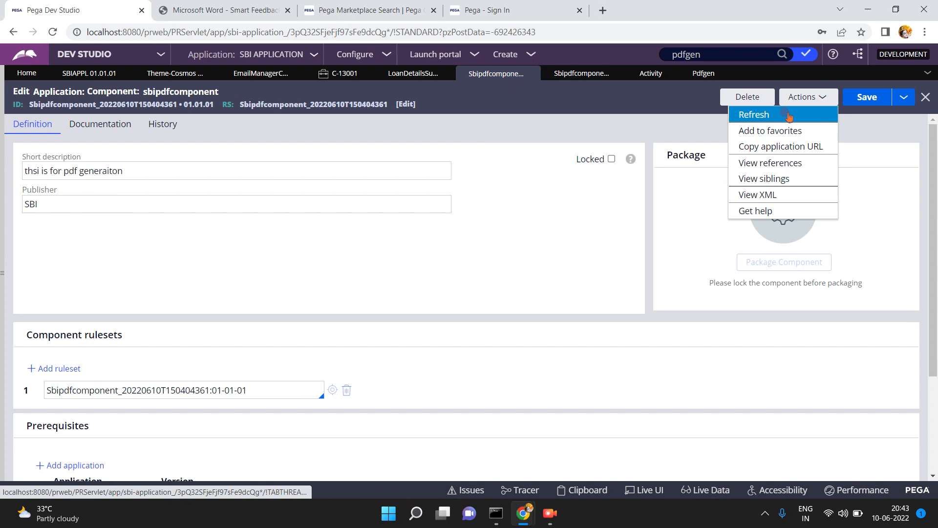
{"action": "left_click", "coordinate": [787, 113]}
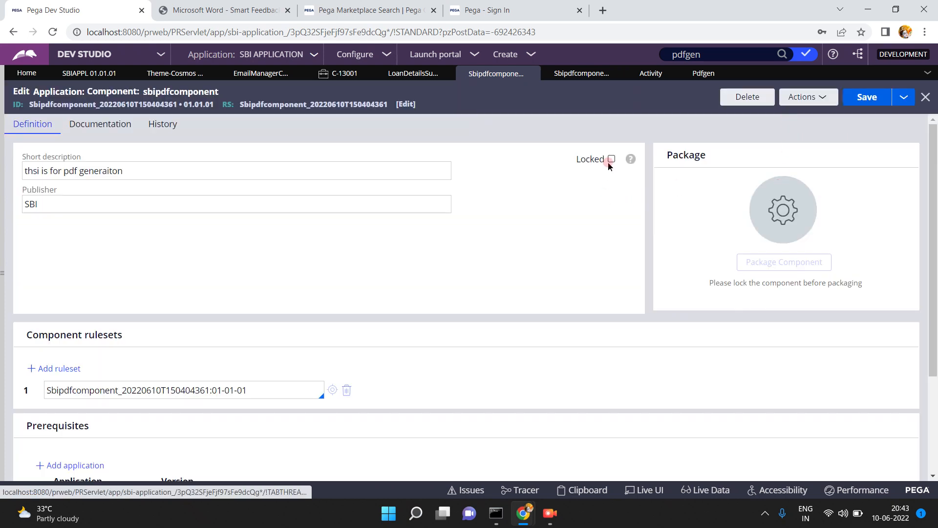
- Mark the component Locked, enter and confirm a password, and submit
{"action": "left_click", "coordinate": [611, 160]}
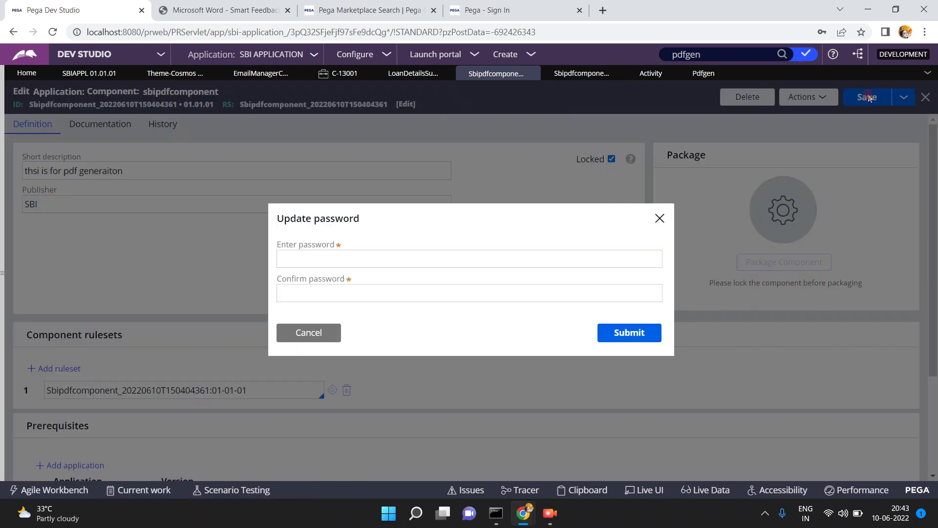
{"action": "left_click", "coordinate": [867, 96]}
{"action": "left_click", "coordinate": [470, 251]}
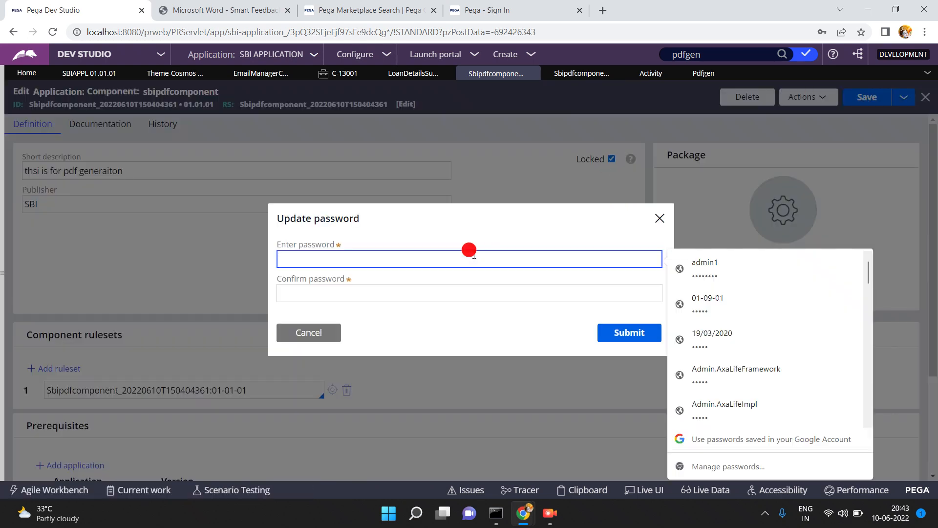
{"action": "type", "text": "1234"}
{"action": "key", "text": "Tab"}
{"action": "type", "text": "1234"}
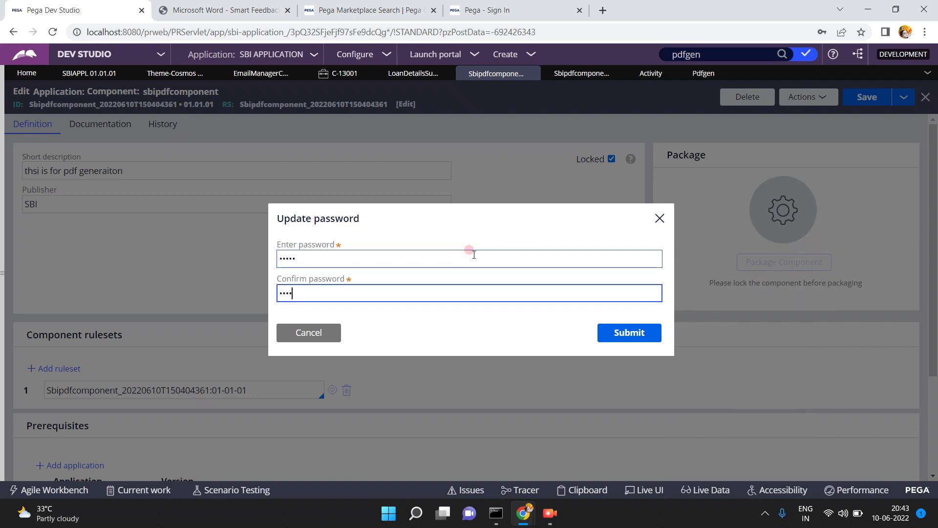
{"action": "left_click", "coordinate": [621, 334]}
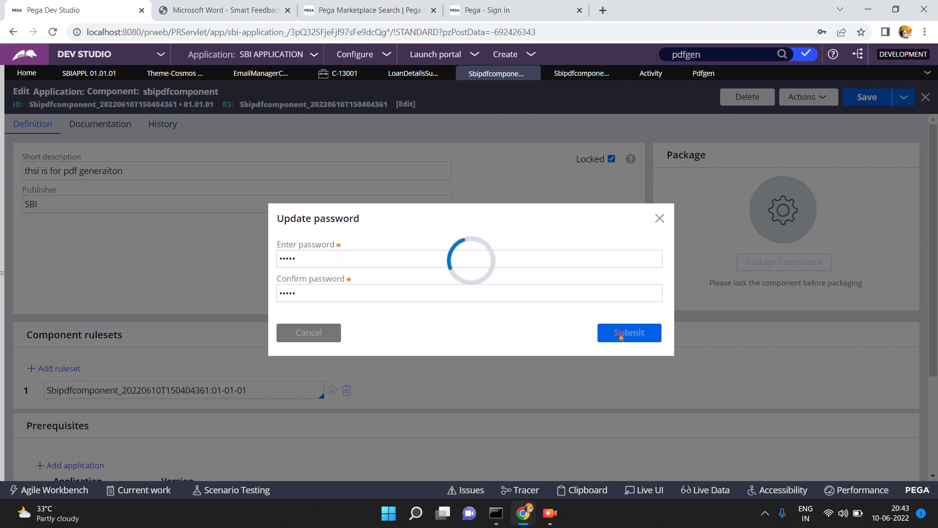
{"action": "left_click", "coordinate": [620, 334]}
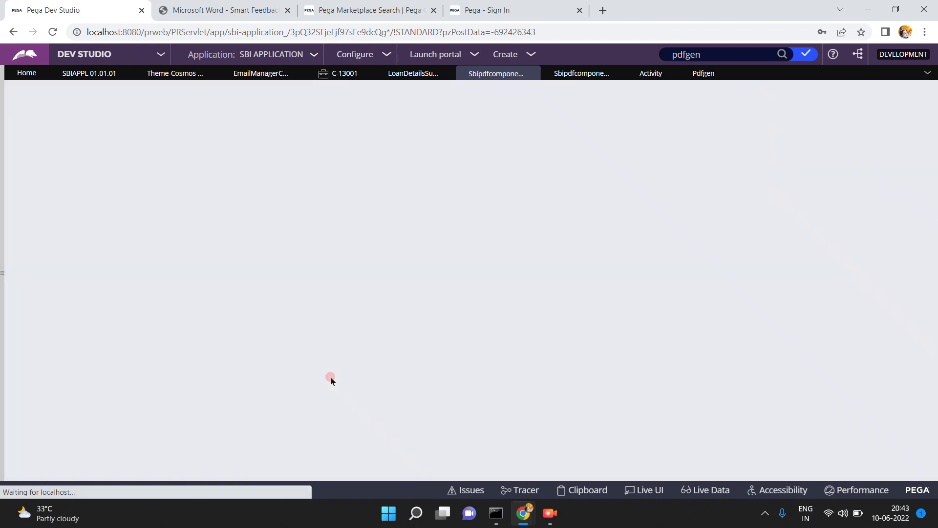
- Open the component's ruleset and refresh it to confirm version 01-01-01 is locked
{"action": "left_click", "coordinate": [331, 384]}
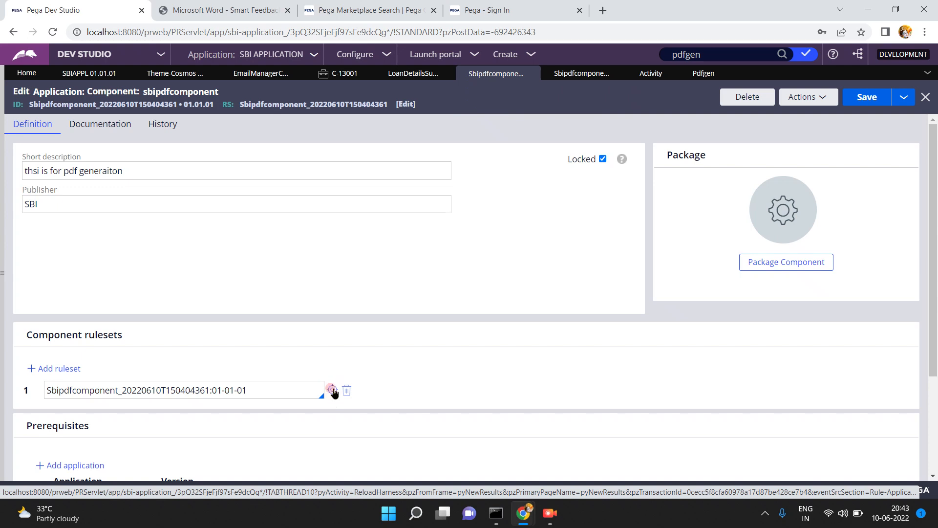
{"action": "left_click", "coordinate": [333, 389]}
{"action": "left_click", "coordinate": [333, 390]}
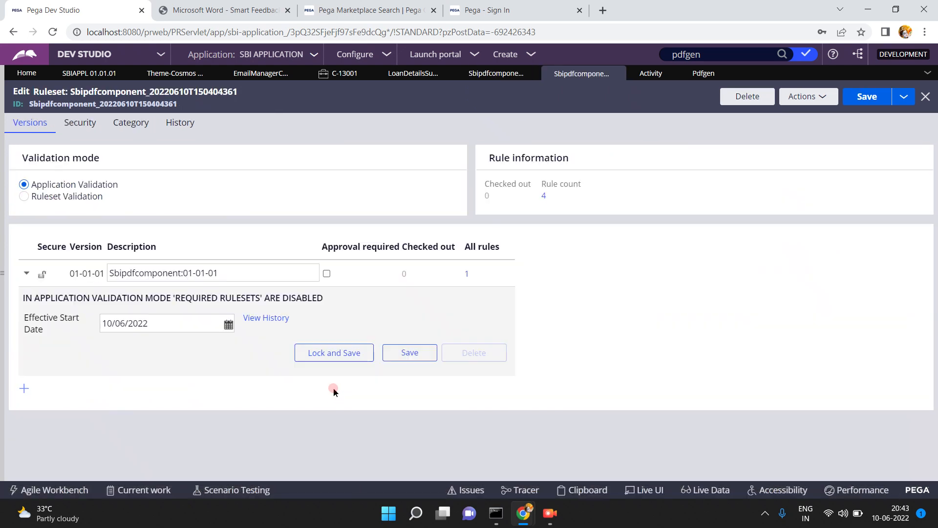
{"action": "left_click", "coordinate": [801, 96]}
{"action": "left_click", "coordinate": [781, 115]}
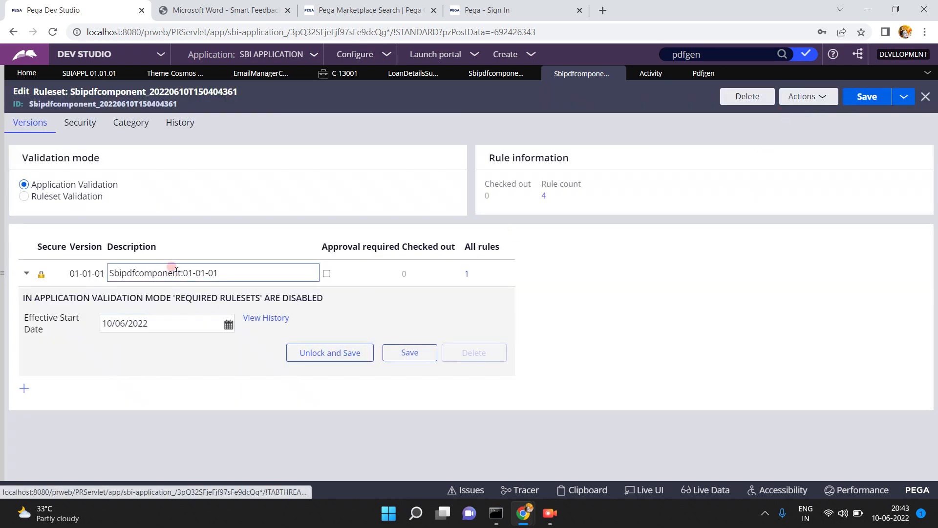
{"action": "left_click", "coordinate": [218, 270]}
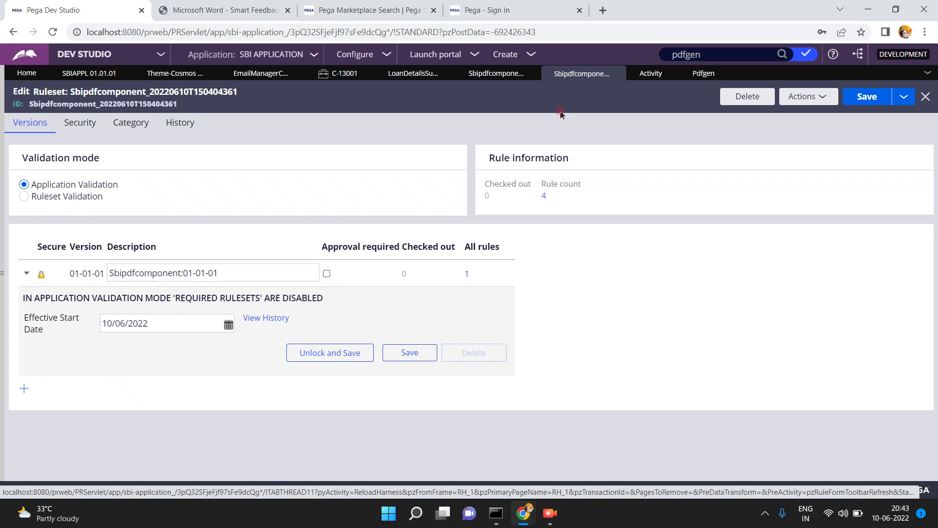
{"action": "left_click", "coordinate": [505, 73]}
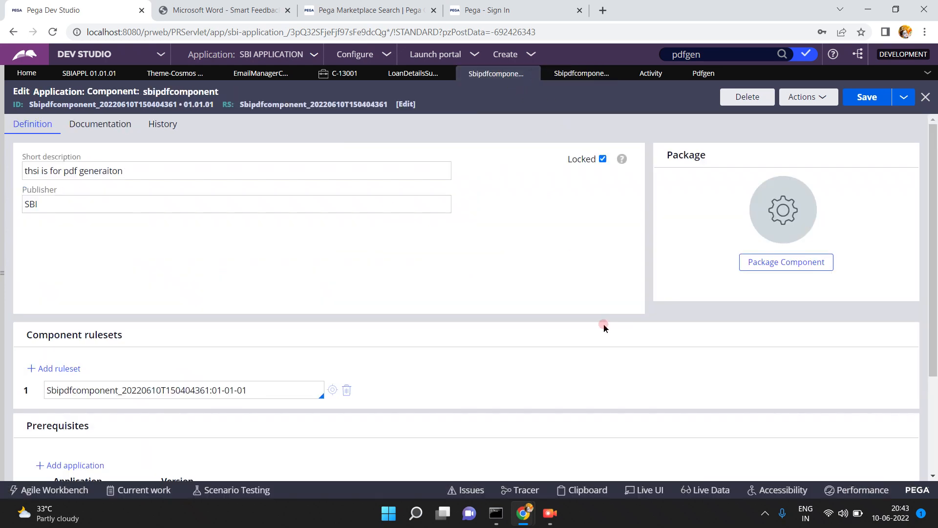
- Package the locked sbipdfcomponent 01.01.01 and download it as a zip file
{"action": "left_click", "coordinate": [791, 265]}
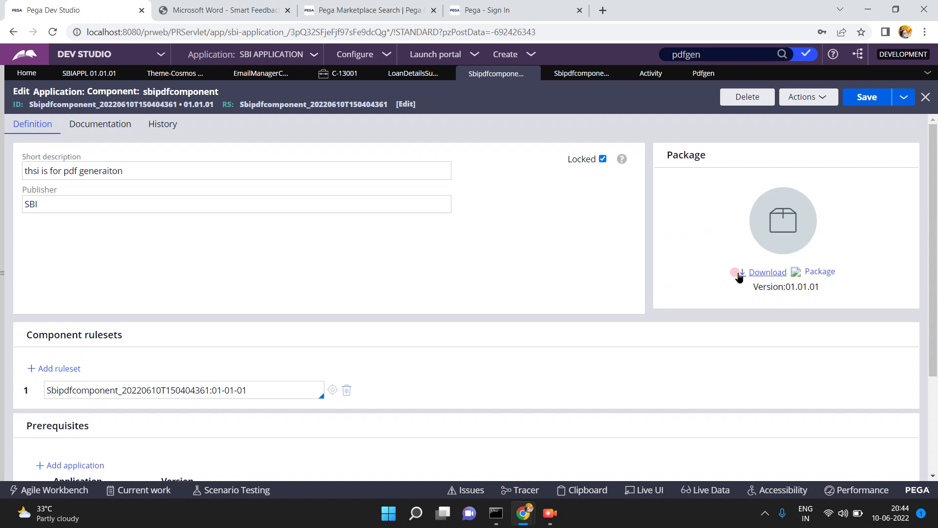
{"action": "left_click", "coordinate": [743, 276]}
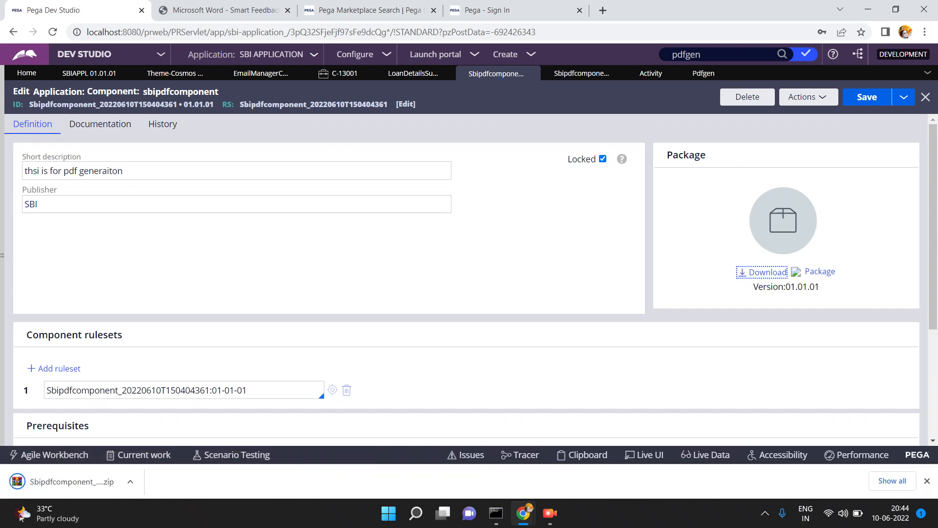
{"action": "left_click", "coordinate": [54, 483]}
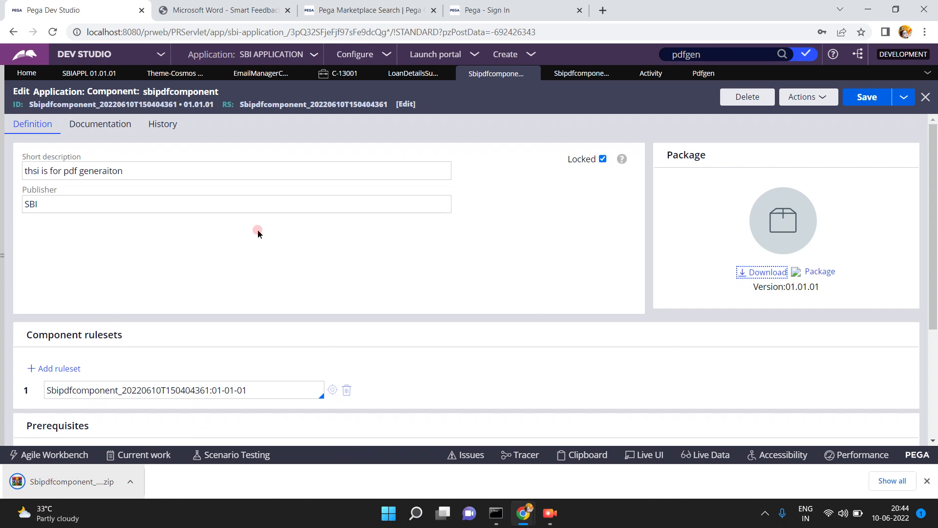
{"action": "key", "text": "super+w"}
{"action": "left_click", "coordinate": [514, 110]}
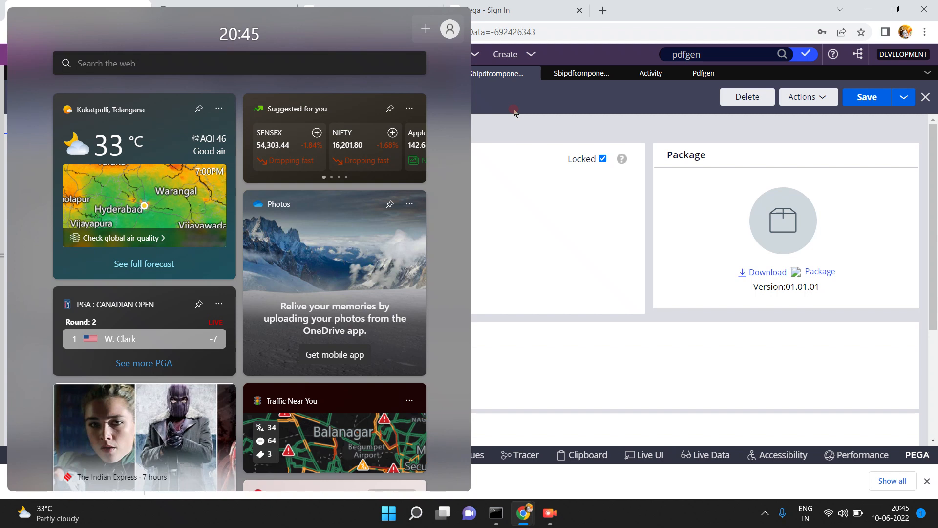
{"action": "left_click", "coordinate": [547, 112]}
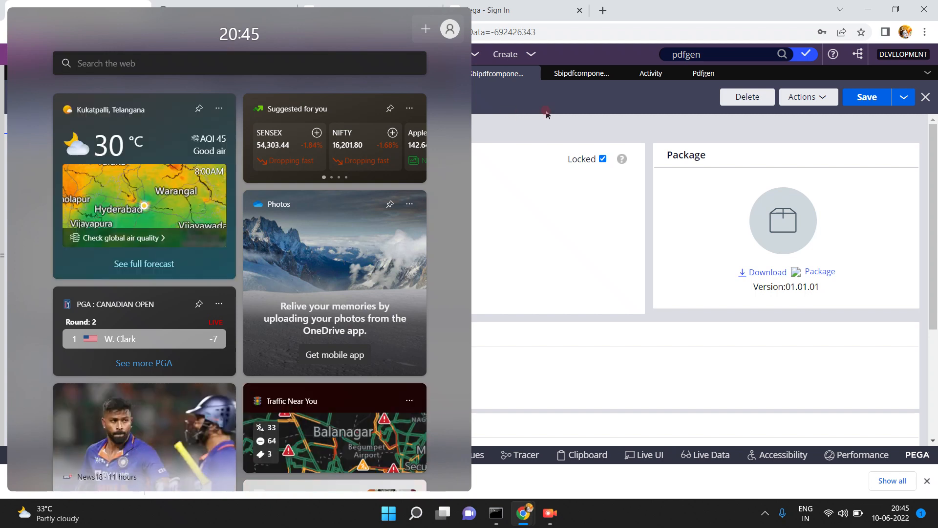
{"action": "left_click", "coordinate": [554, 159]}
{"action": "left_click", "coordinate": [222, 519]}
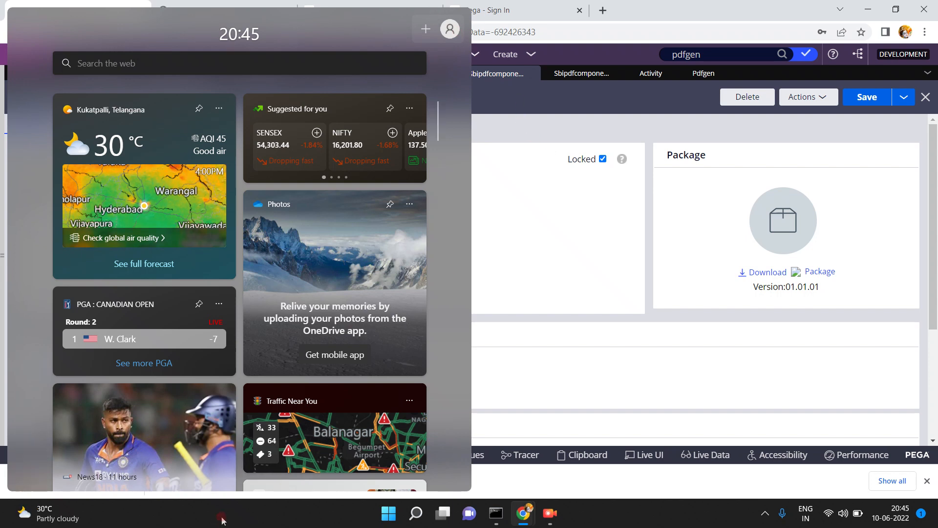
{"action": "left_click", "coordinate": [561, 385]}
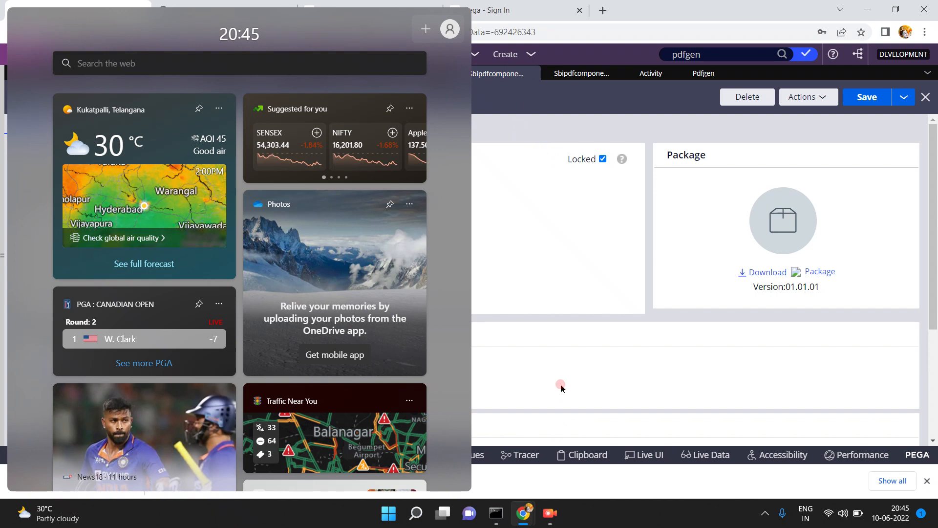
{"action": "left_click", "coordinate": [508, 132]}
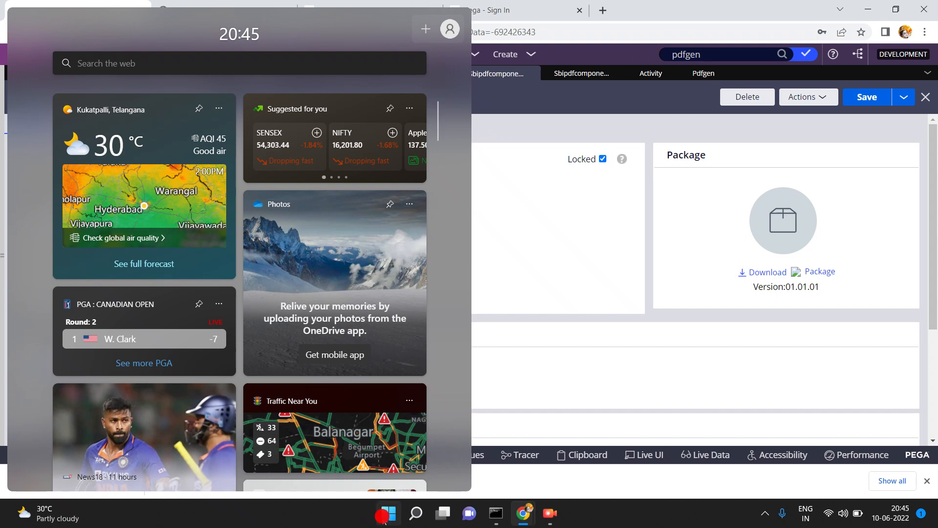
{"action": "left_click", "coordinate": [45, 520]}
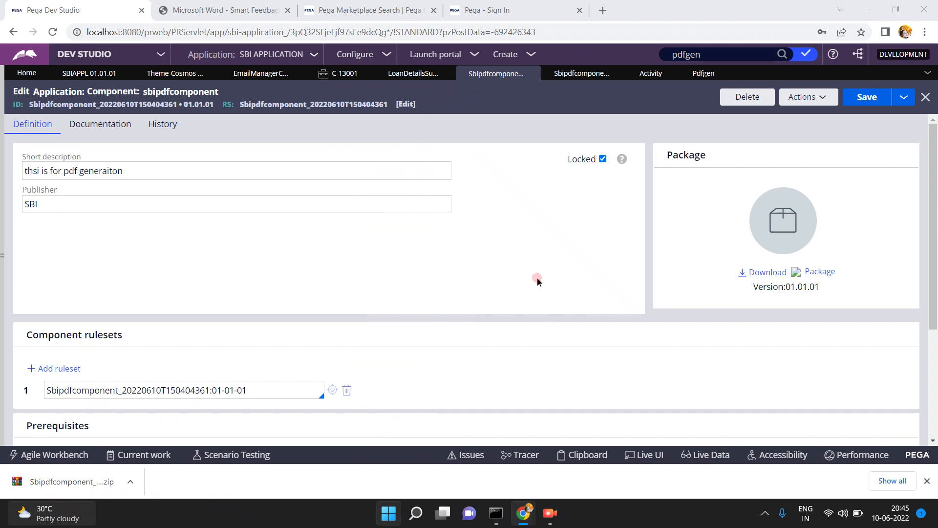
{"action": "key", "text": "super+w"}
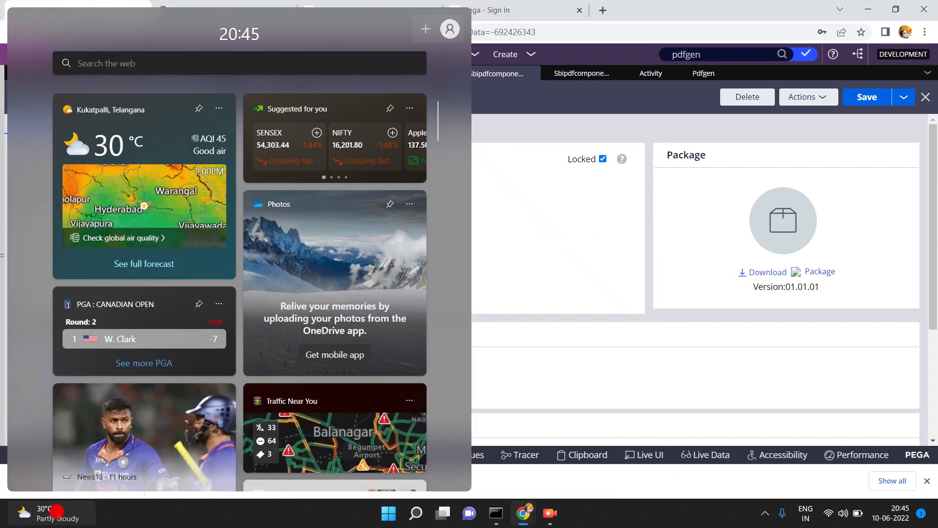
{"action": "left_click", "coordinate": [229, 526]}
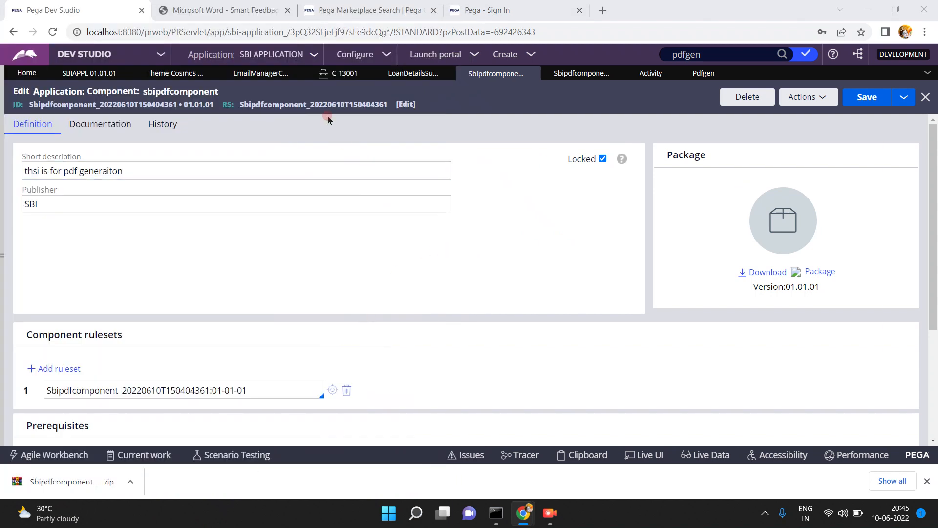
- Cancel a switch to TEST APPLICATION to keep unsaved work, and open the SBIAPPL 01.01.01 record
{"action": "left_click", "coordinate": [316, 57]}
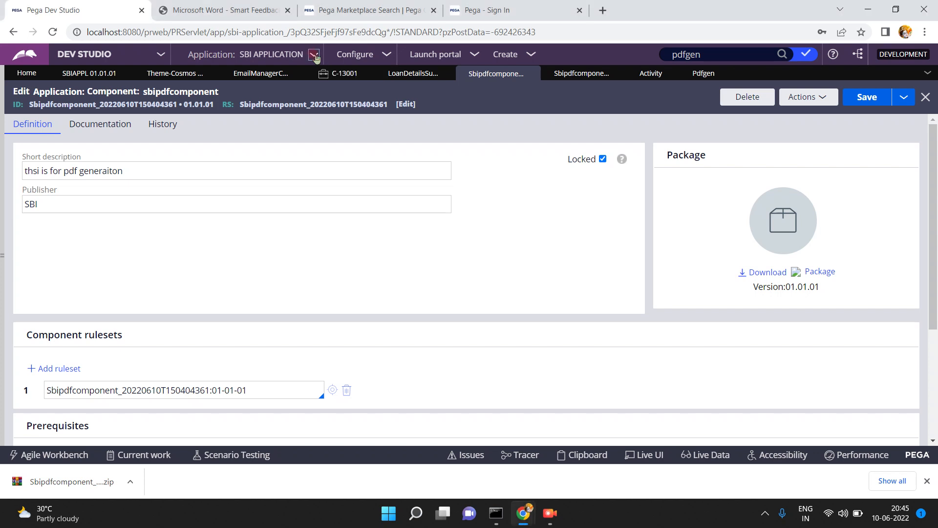
{"action": "mouse_move", "coordinate": [334, 153]}
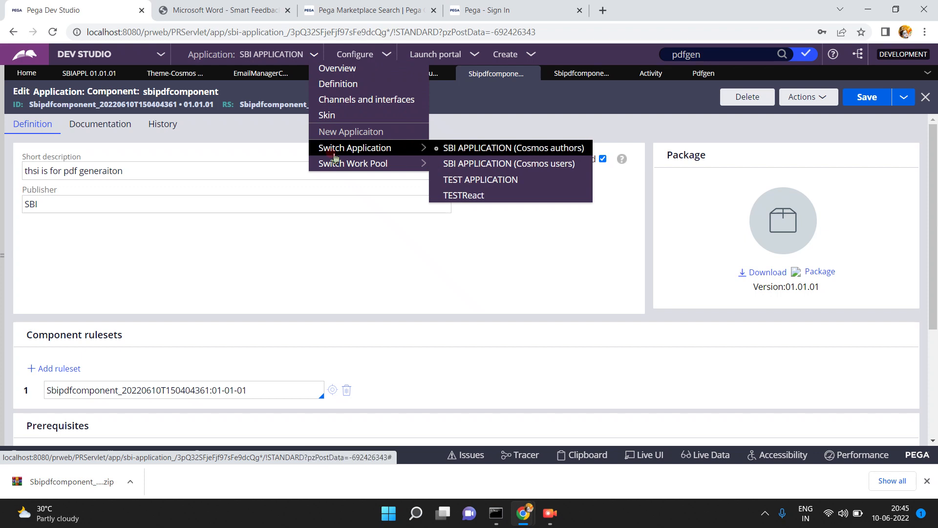
{"action": "left_click", "coordinate": [456, 180]}
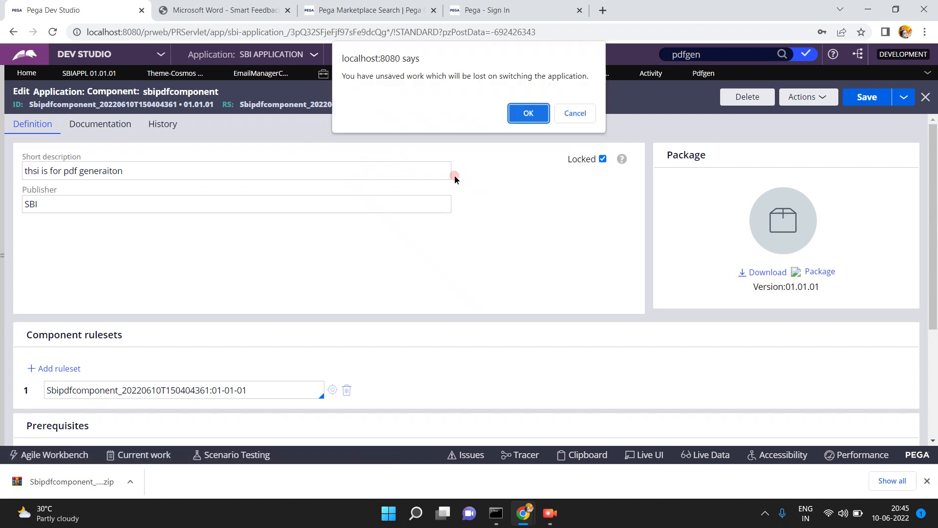
{"action": "left_click", "coordinate": [587, 116]}
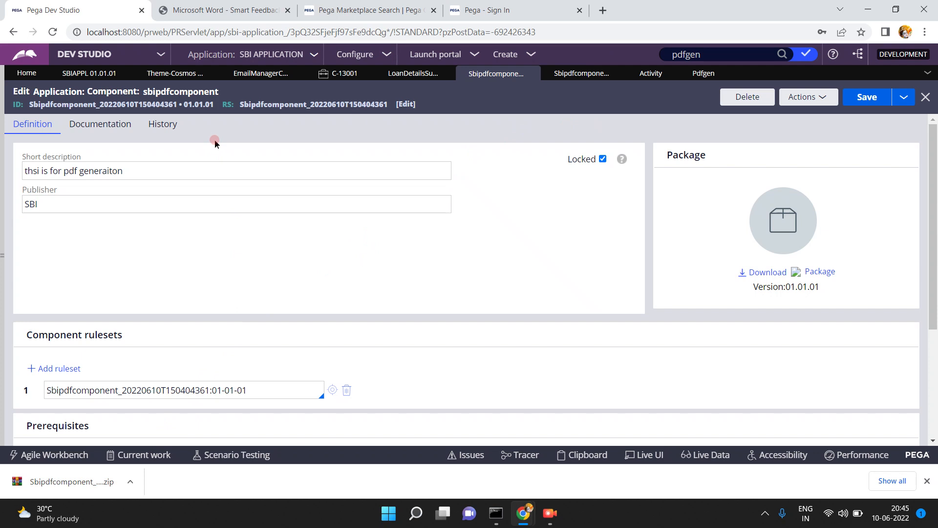
{"action": "left_click", "coordinate": [113, 74]}
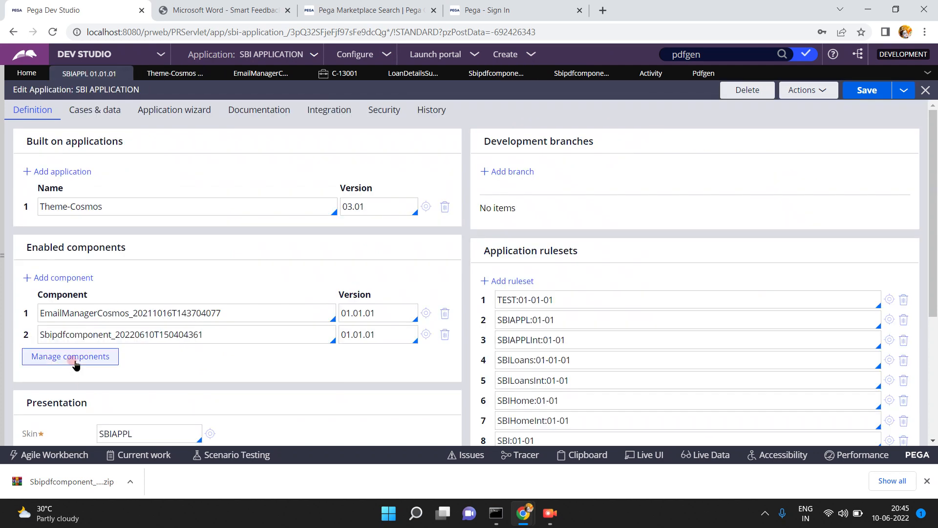
- In Manage components, choose Install new and open the Sbipdfcomponent zip from Downloads
{"action": "left_click", "coordinate": [73, 362]}
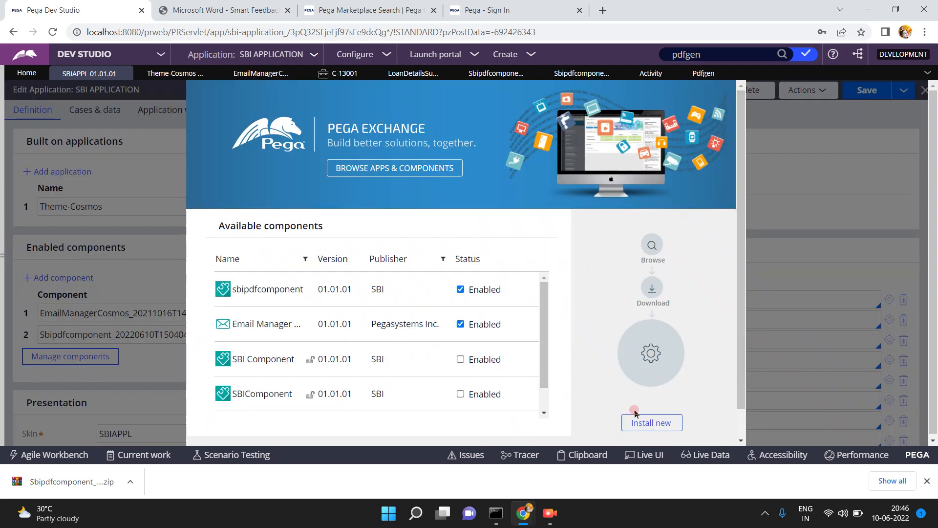
{"action": "left_click", "coordinate": [743, 427]}
{"action": "left_click", "coordinate": [661, 422]}
{"action": "left_click", "coordinate": [662, 422]}
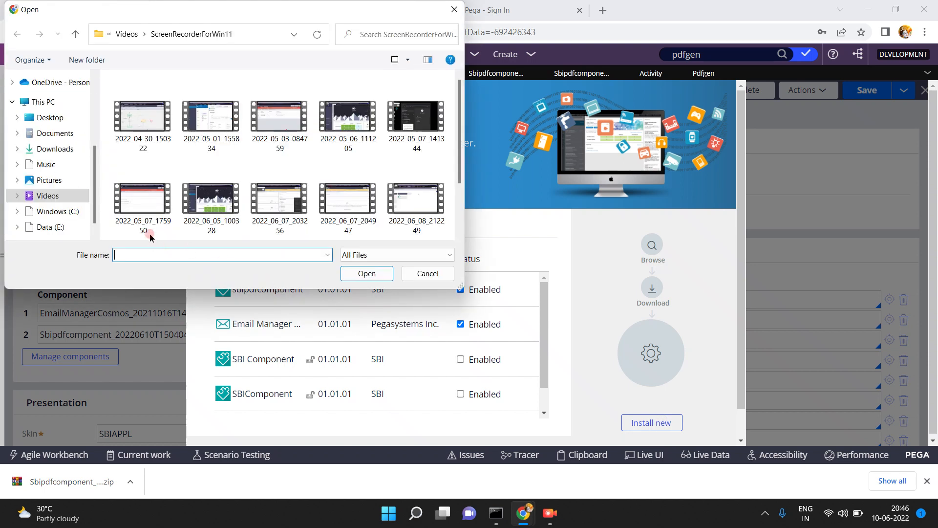
{"action": "left_click", "coordinate": [63, 149]}
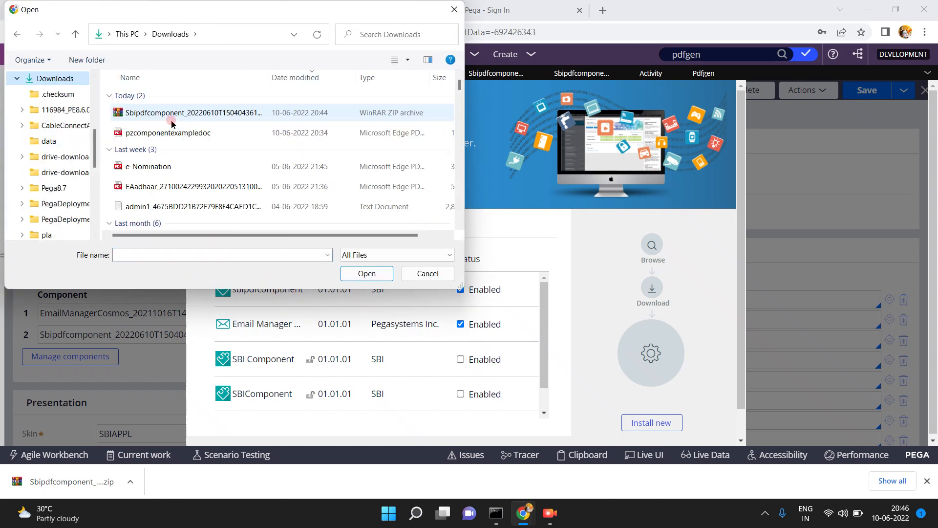
{"action": "left_click", "coordinate": [171, 121]}
{"action": "left_click", "coordinate": [368, 275]}
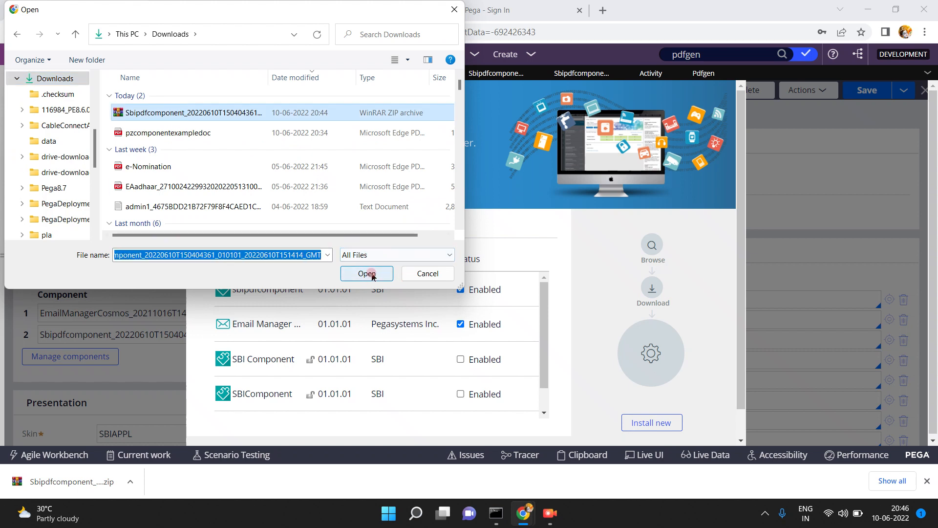
{"action": "left_click", "coordinate": [367, 273]}
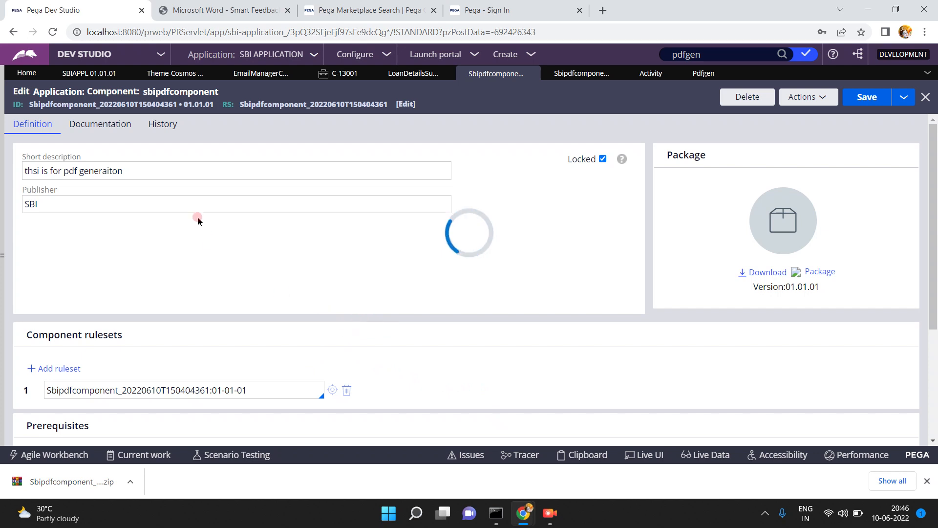
- Check that Available components shows sbipdfcomponent Enabled, and dismiss Chrome's download bar
{"action": "left_click", "coordinate": [96, 77]}
{"action": "left_click", "coordinate": [94, 74]}
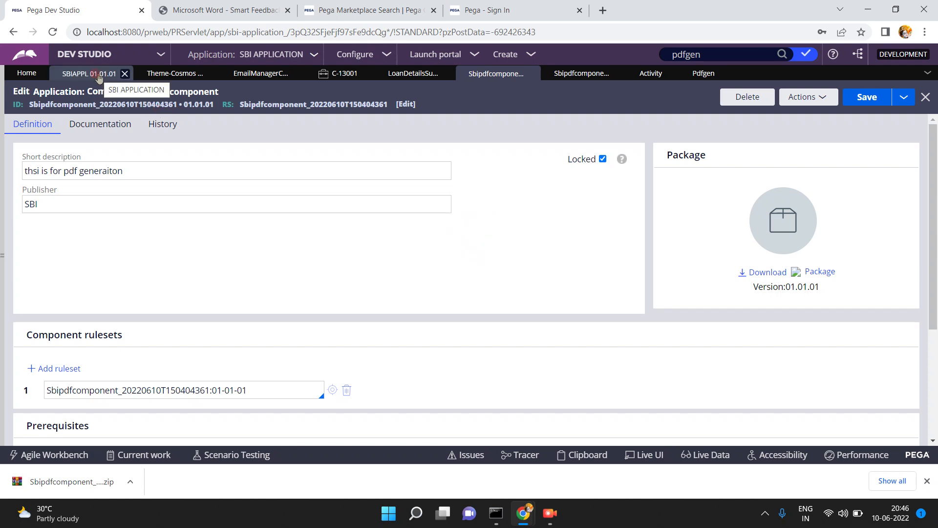
{"action": "left_click", "coordinate": [99, 77]}
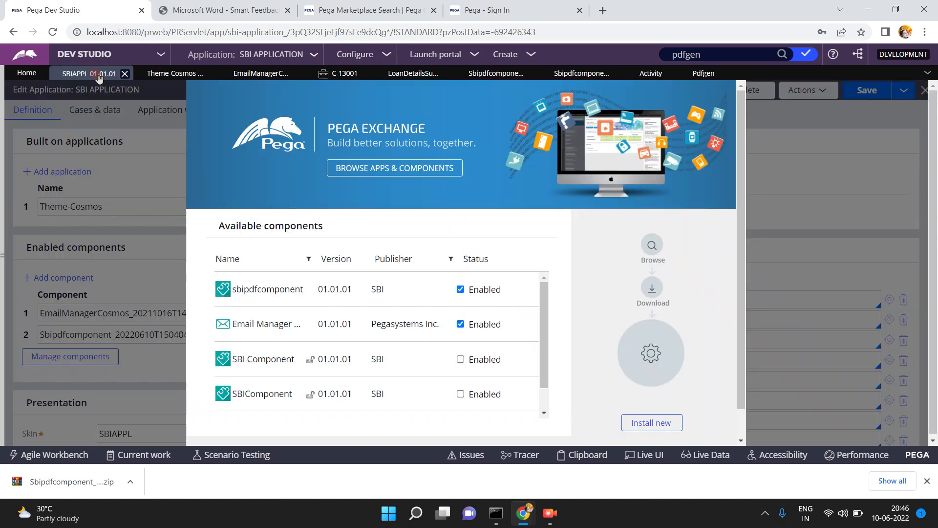
{"action": "left_click", "coordinate": [543, 395]}
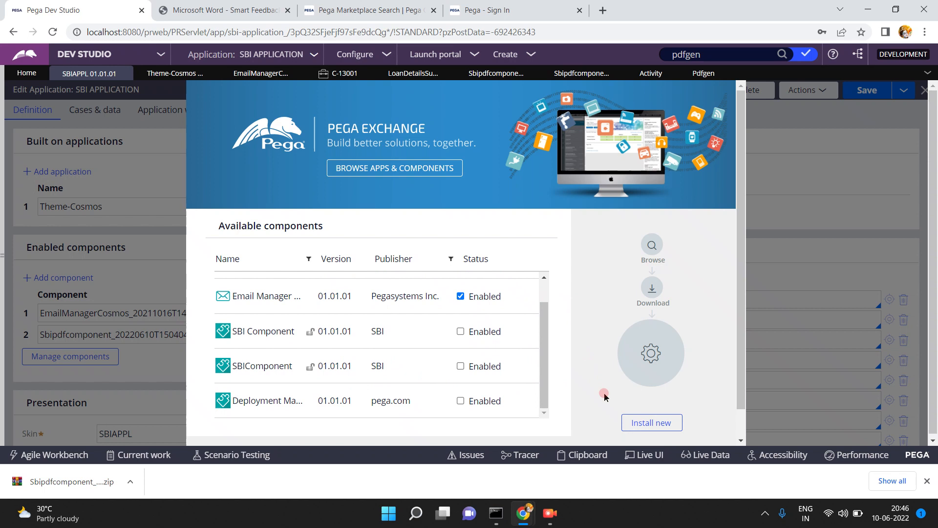
{"action": "left_click", "coordinate": [543, 292]}
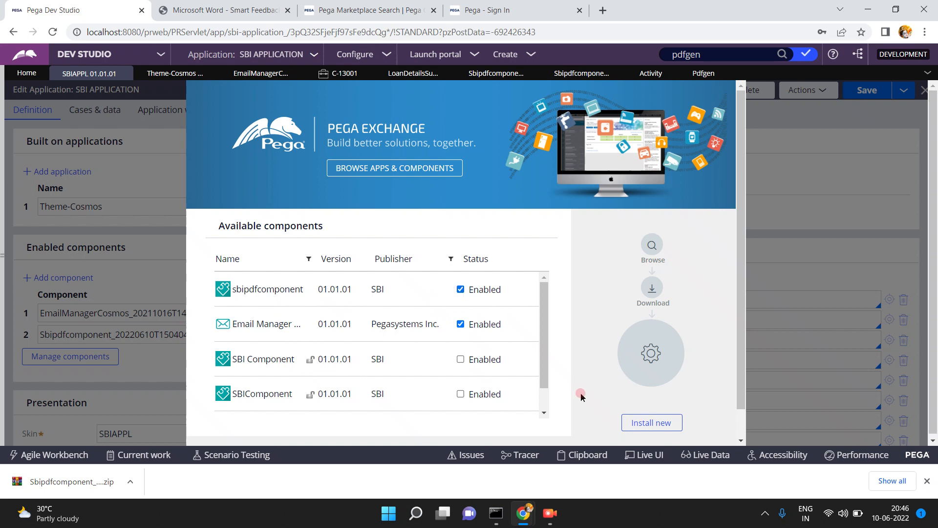
{"action": "scroll", "coordinate": [739, 432], "scroll_direction": "down", "scroll_amount": 1}
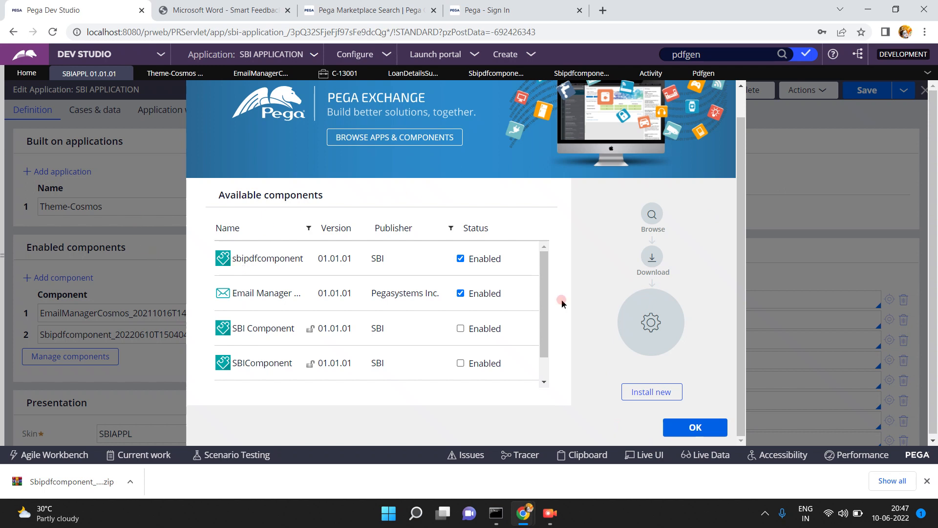
{"action": "left_click", "coordinate": [927, 482]}
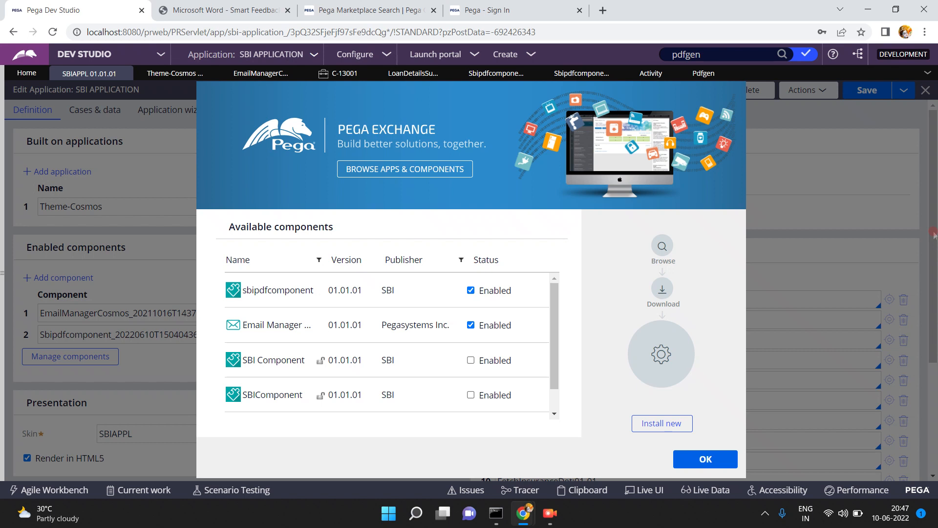
{"action": "left_click", "coordinate": [557, 519]}
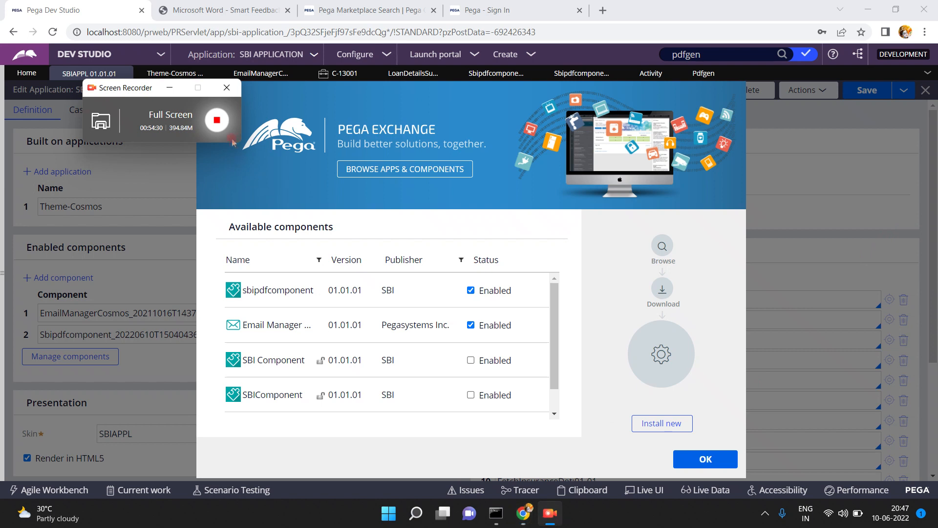
{"action": "left_click", "coordinate": [219, 122]}
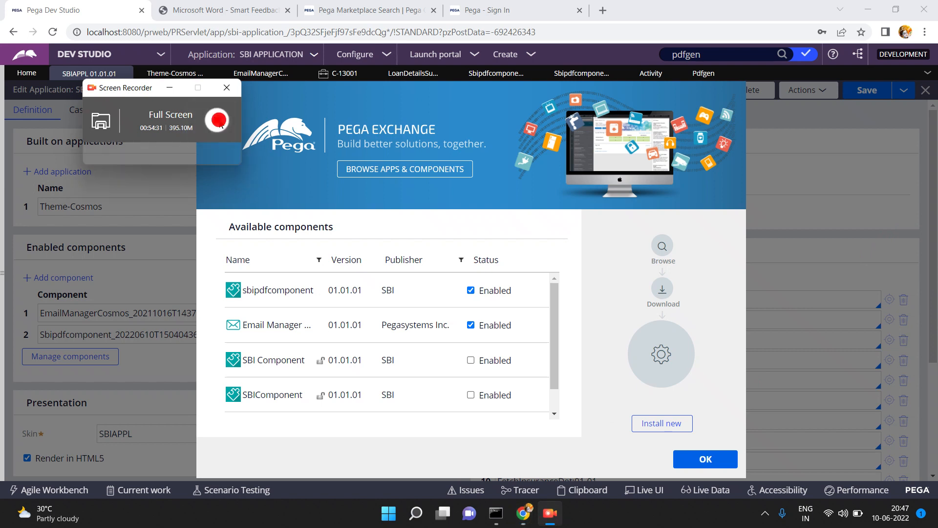